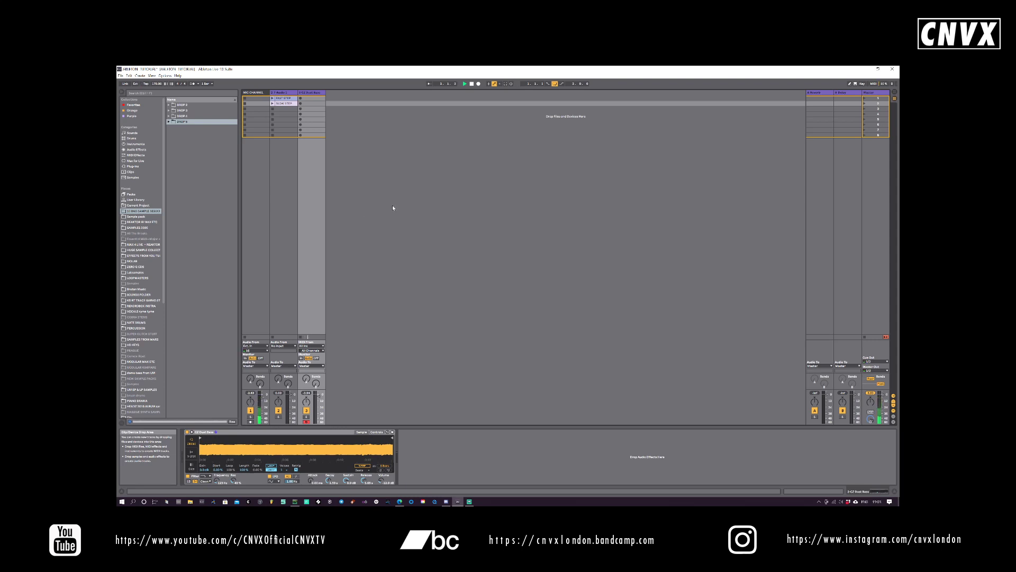
- Delete the existing bass instrument from the MIDI track and launch the first clip on the audio track
{"action": "left_click", "coordinate": [264, 433]}
{"action": "key", "text": "Delete"}
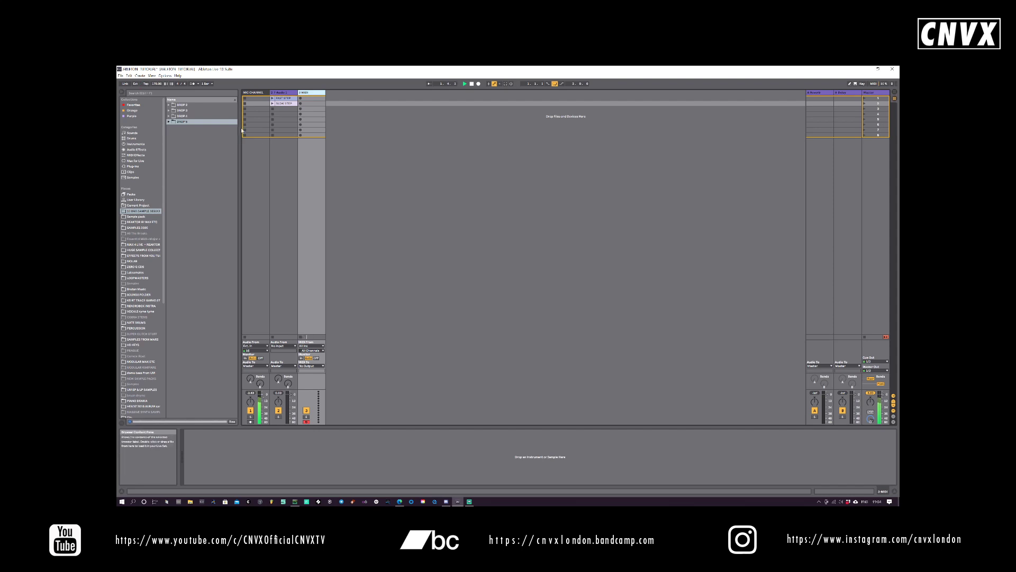
{"action": "left_click", "coordinate": [273, 99]}
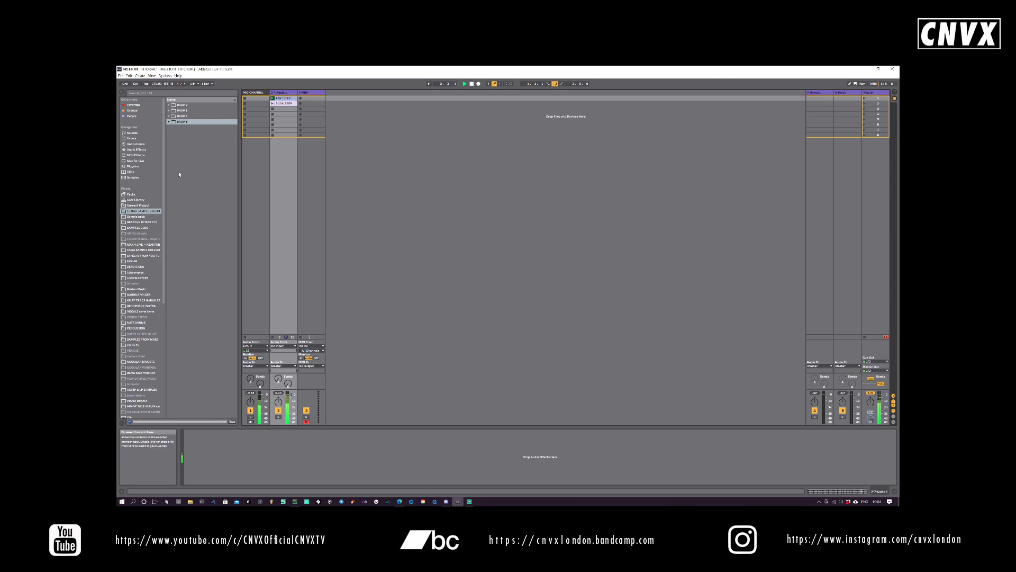
- Load an empty Simpler instrument onto the existing MIDI track
{"action": "left_click", "coordinate": [138, 145]}
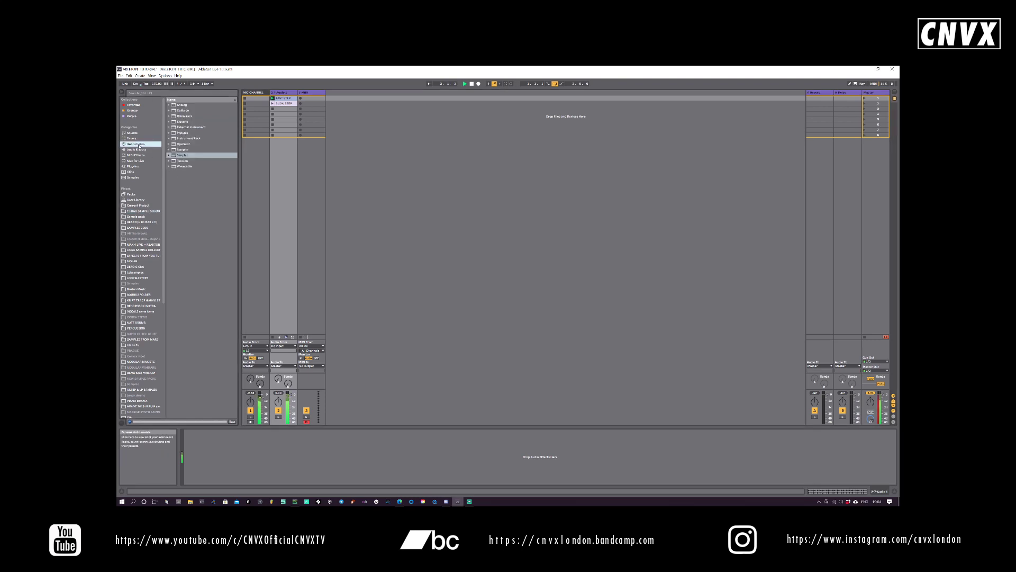
{"action": "left_click", "coordinate": [185, 157]}
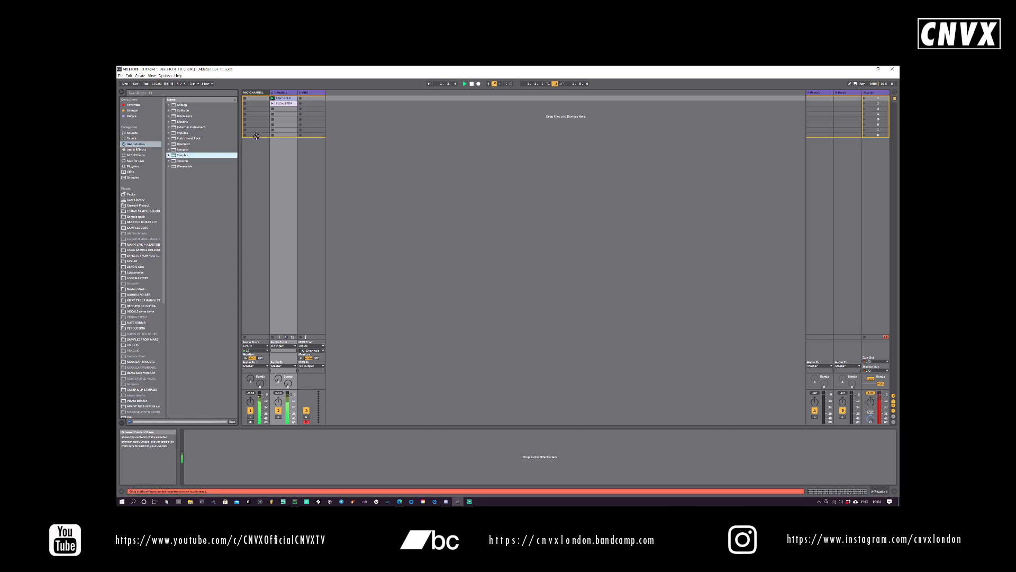
{"action": "left_click_drag", "start_coordinate": [314, 112], "coordinate": [315, 113]}
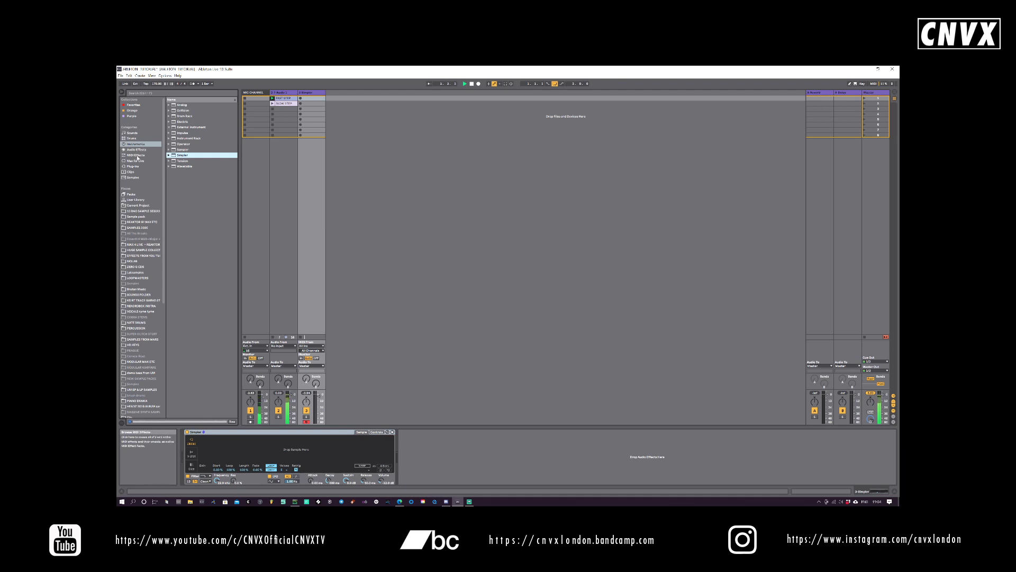
- Audition samples in the third DROP folder of the sample library and load Nord Thick Pulse Width Tone C into Simpler
{"action": "left_click", "coordinate": [138, 212]}
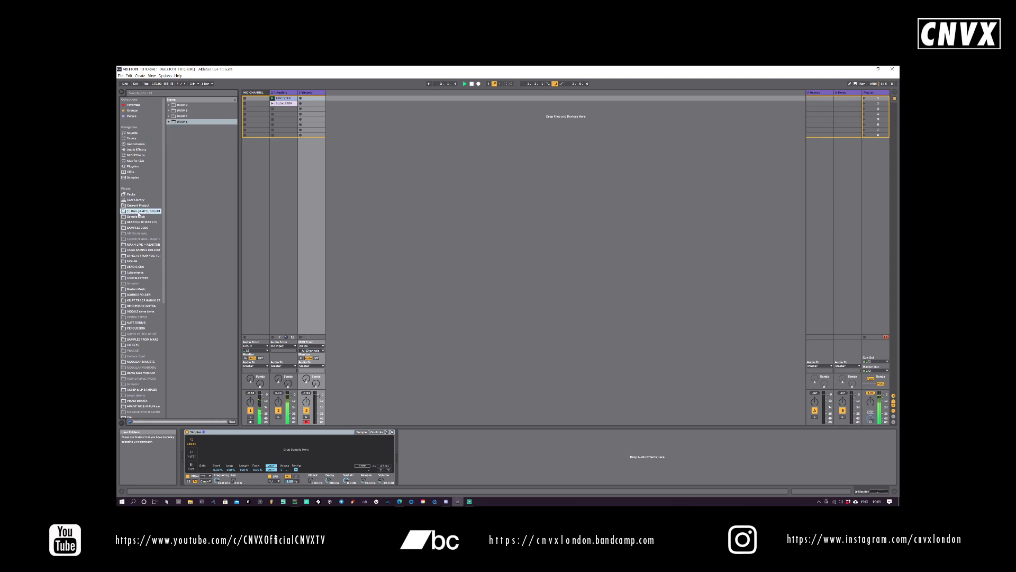
{"action": "left_click", "coordinate": [169, 116]}
{"action": "left_click", "coordinate": [193, 189]}
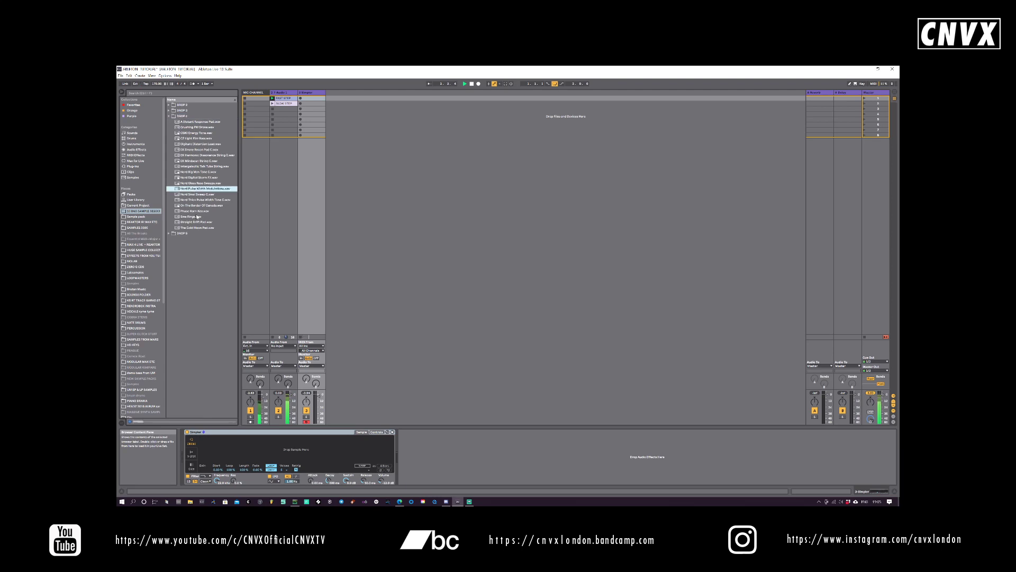
{"action": "left_click", "coordinate": [195, 205]}
{"action": "left_click", "coordinate": [195, 201]}
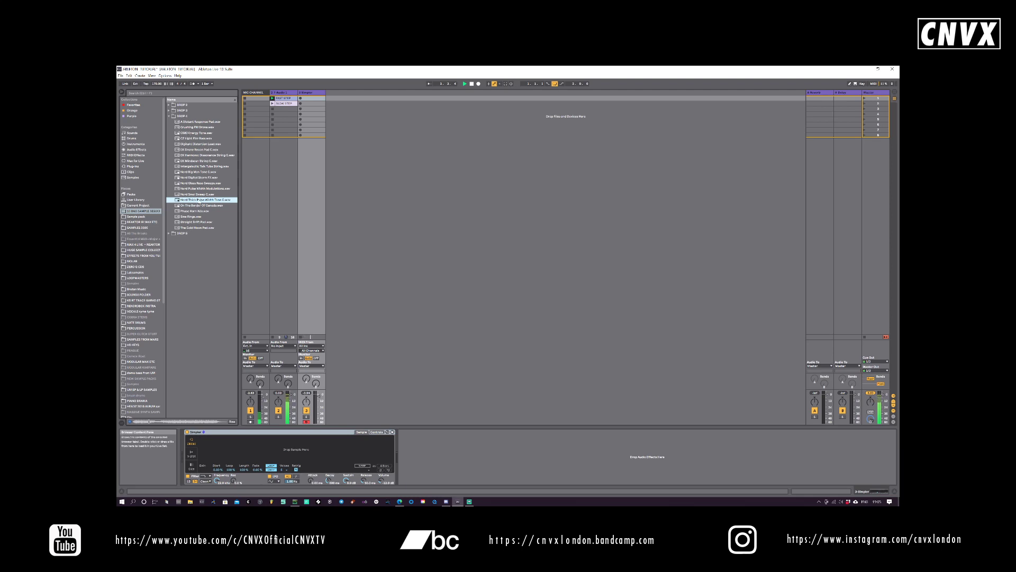
{"action": "left_click_drag", "start_coordinate": [280, 445], "coordinate": [281, 447]}
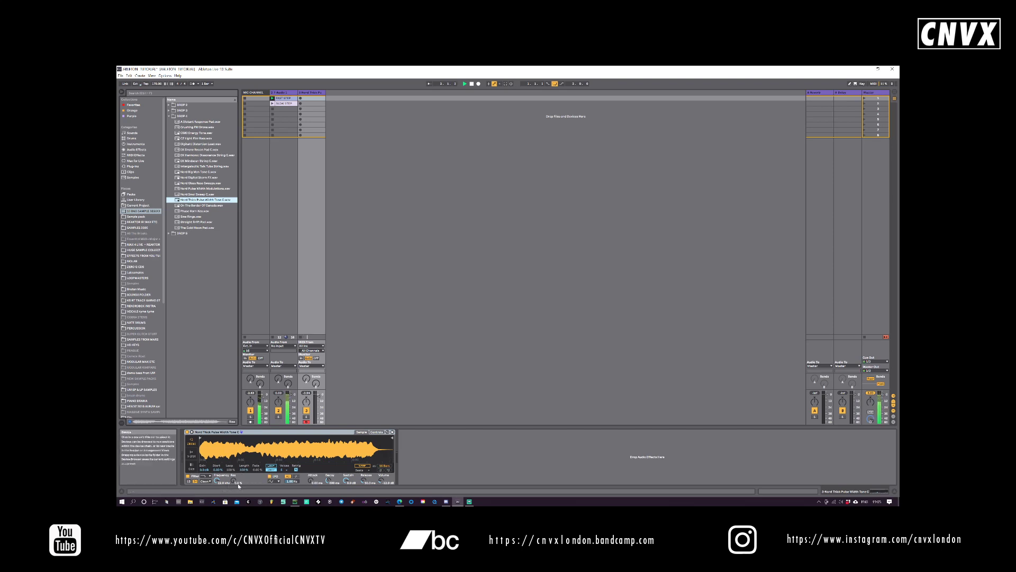
- Lengthen Simpler's attack and release, and set the sample start slightly after the beginning of the waveform
{"action": "left_click_drag", "start_coordinate": [364, 481], "coordinate": [328, 470]}
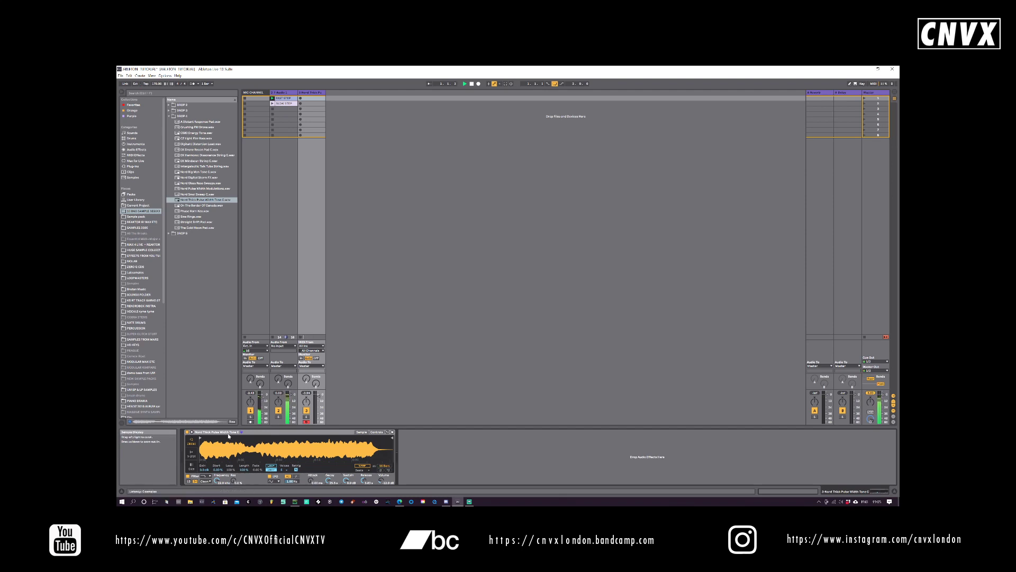
{"action": "left_click_drag", "start_coordinate": [201, 438], "coordinate": [254, 440]}
{"action": "left_click_drag", "start_coordinate": [311, 481], "coordinate": [310, 470]}
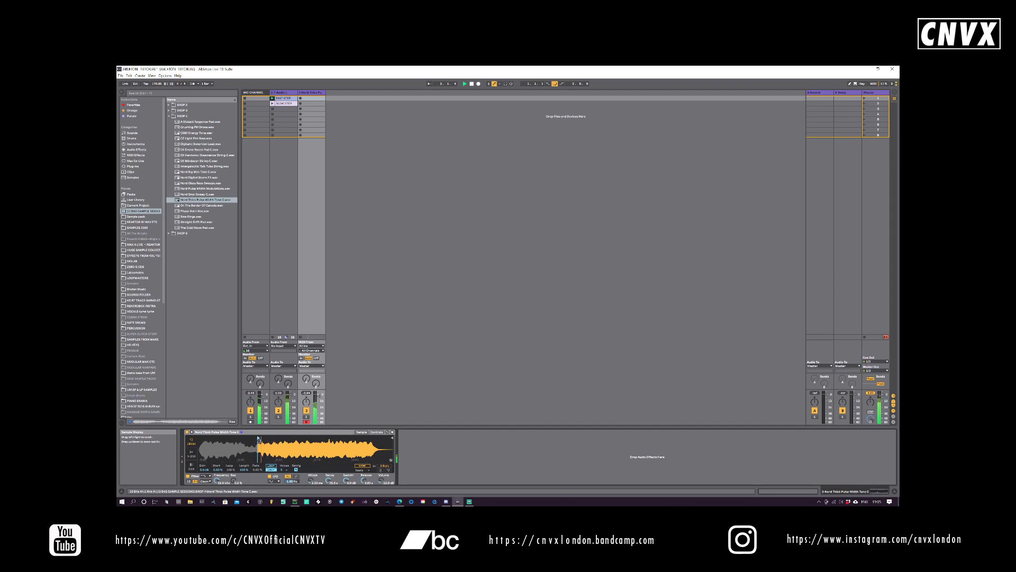
{"action": "left_click_drag", "start_coordinate": [257, 440], "coordinate": [206, 443]}
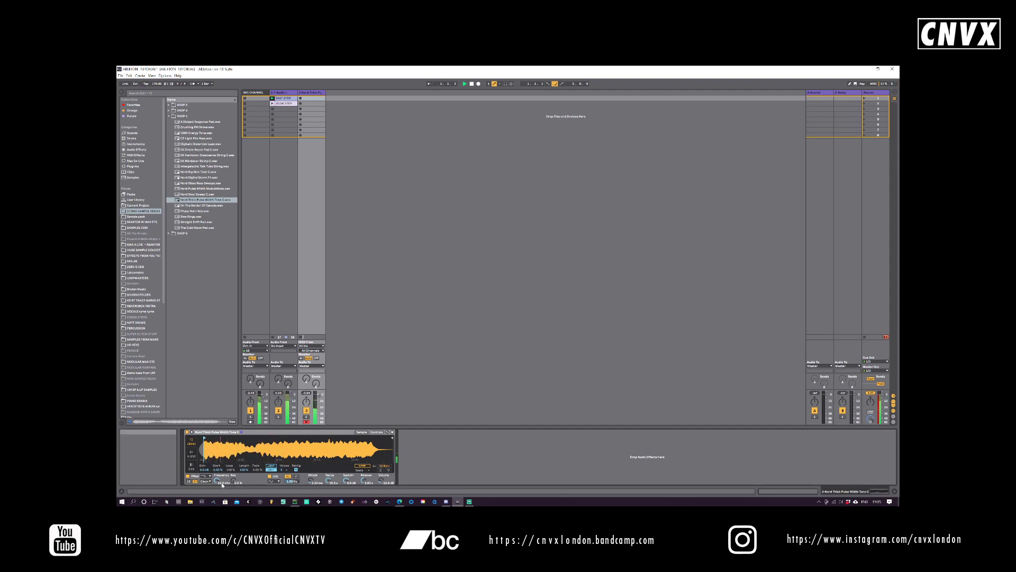
- Lower Simpler's filter frequency, increase its number of voices and lengthen the release further
{"action": "left_click_drag", "start_coordinate": [218, 479], "coordinate": [221, 496]}
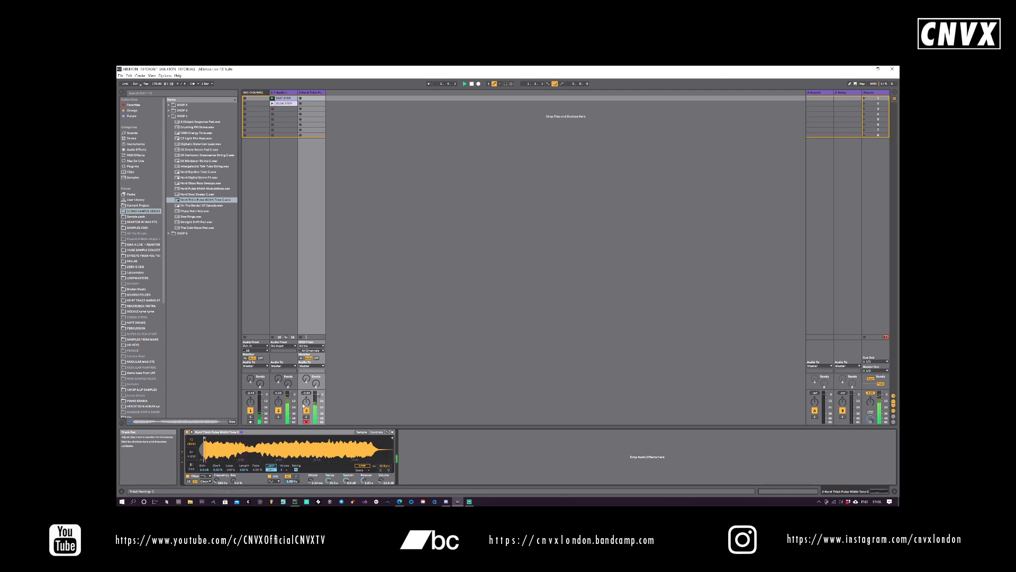
{"action": "left_click", "coordinate": [284, 469]}
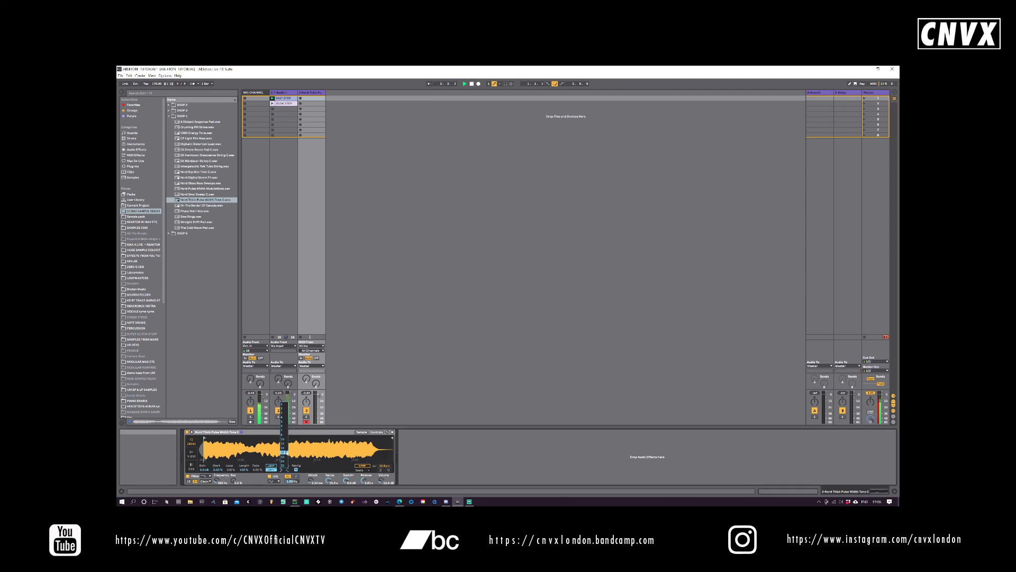
{"action": "left_click", "coordinate": [284, 449]}
{"action": "left_click_drag", "start_coordinate": [363, 482], "coordinate": [363, 473]}
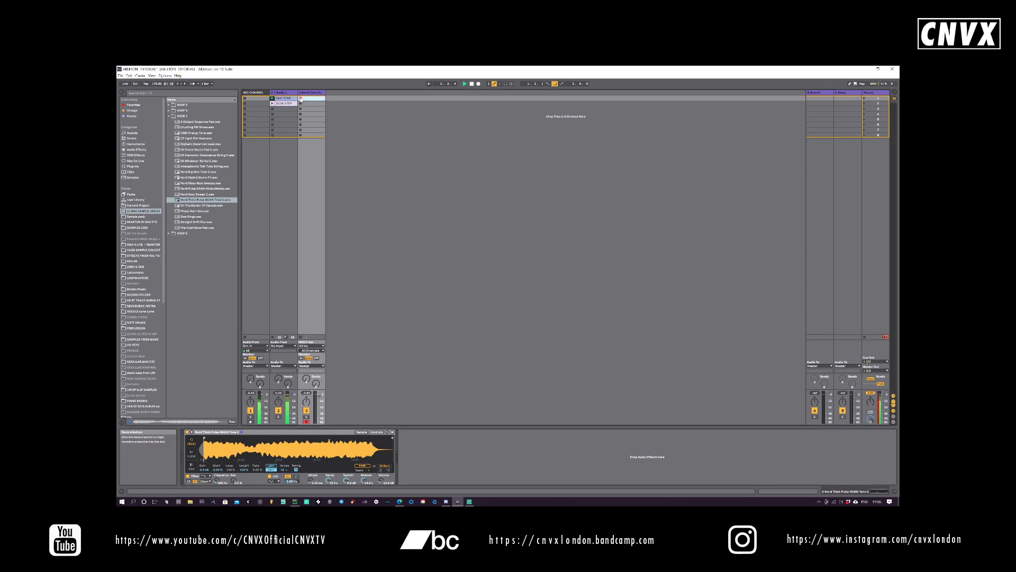
- Record a MIDI chord clip in the Simpler track's first slot and open its notes for editing
{"action": "left_click", "coordinate": [300, 99]}
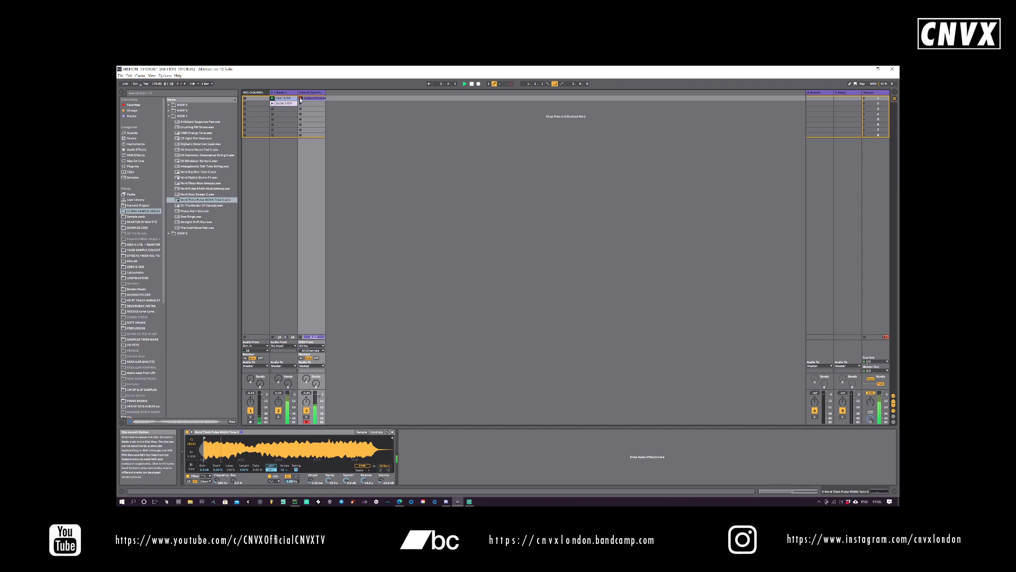
{"action": "left_click", "coordinate": [301, 99]}
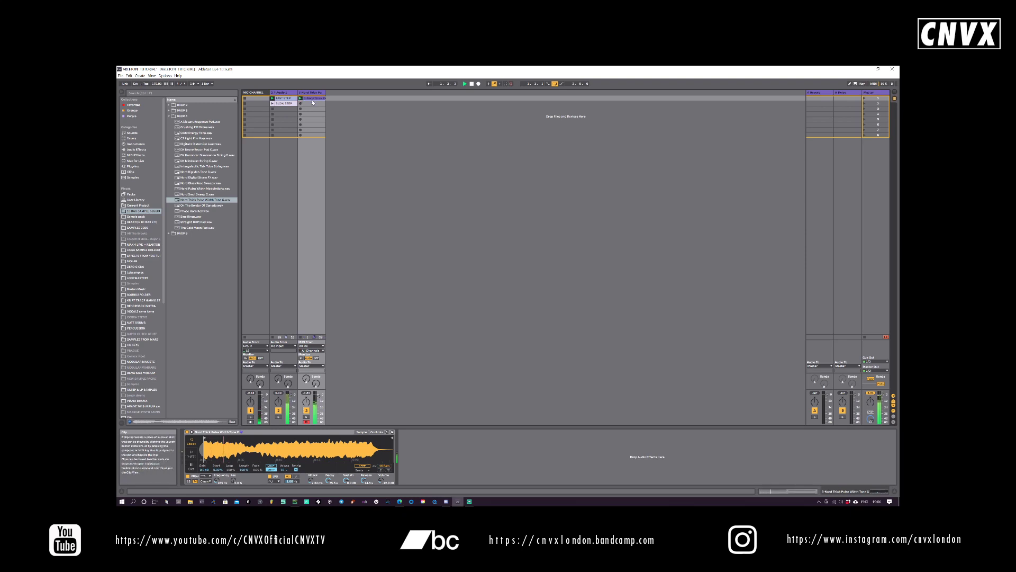
{"action": "double_click", "coordinate": [312, 102]}
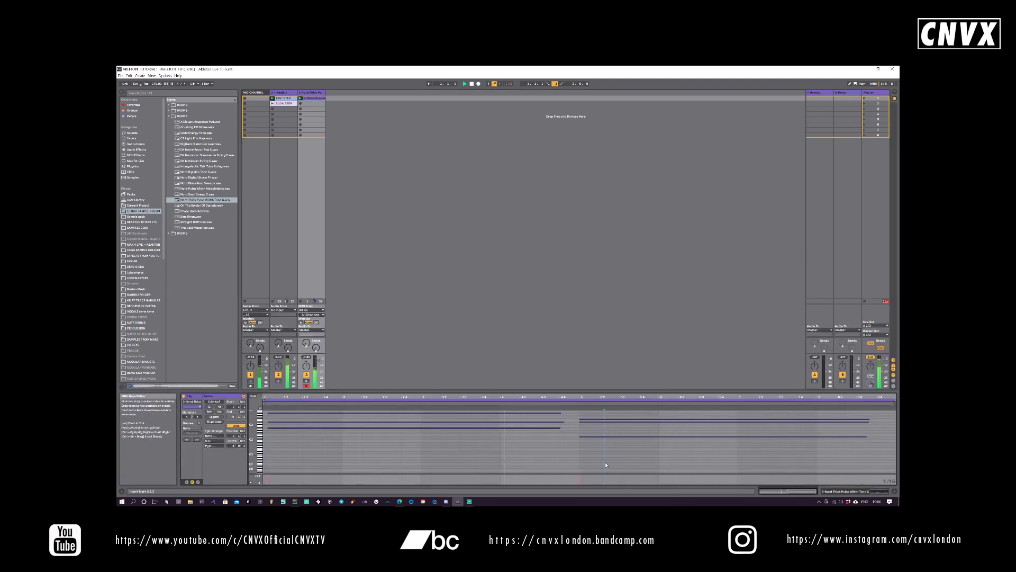
- Shift the first chord's notes to the clip's start and place a second four-note chord from bar 5
{"action": "scroll", "coordinate": [586, 423], "scroll_direction": "up", "scroll_amount": 2}
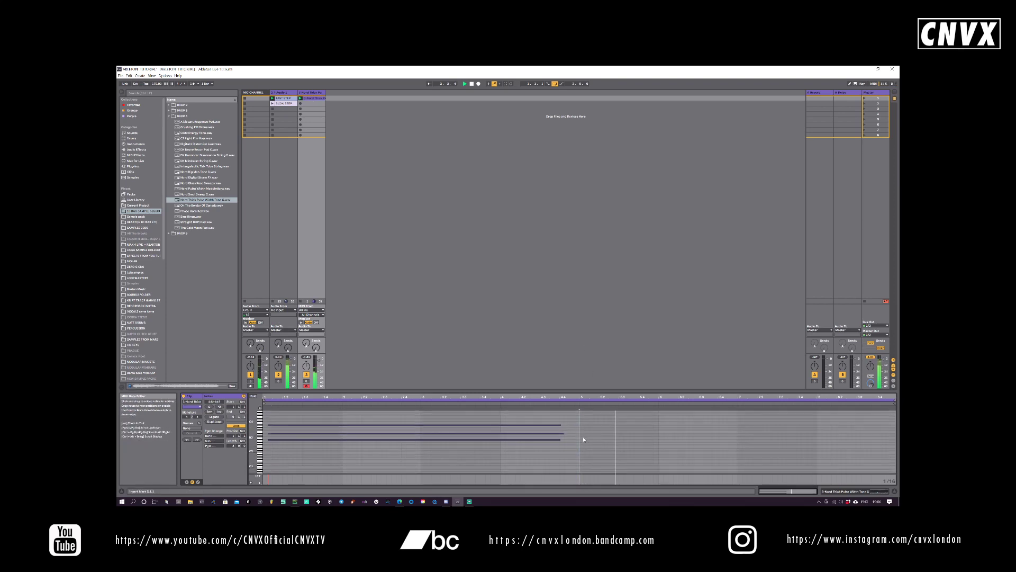
{"action": "key", "text": "ctrl+a"}
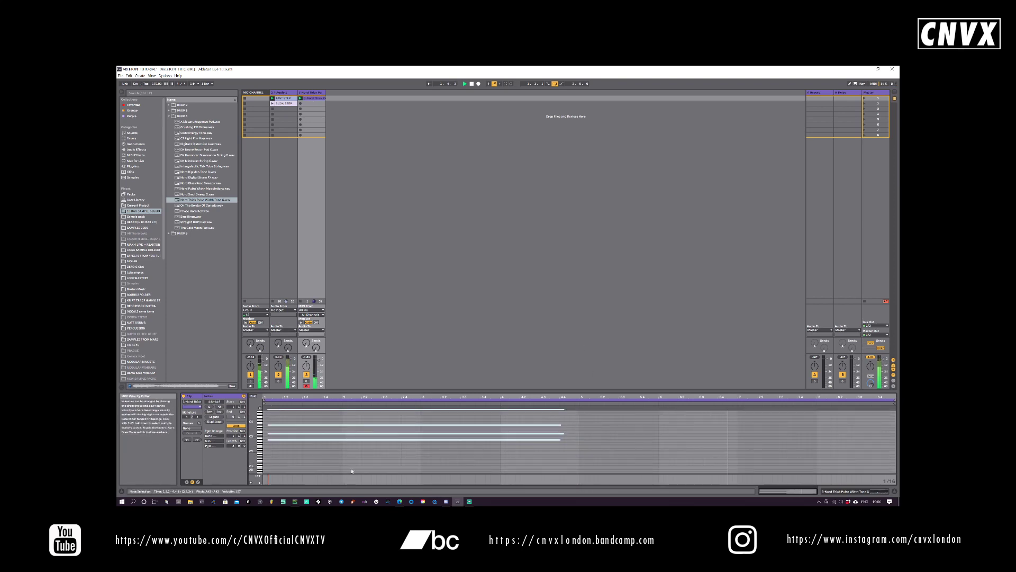
{"action": "key", "text": "Left"}
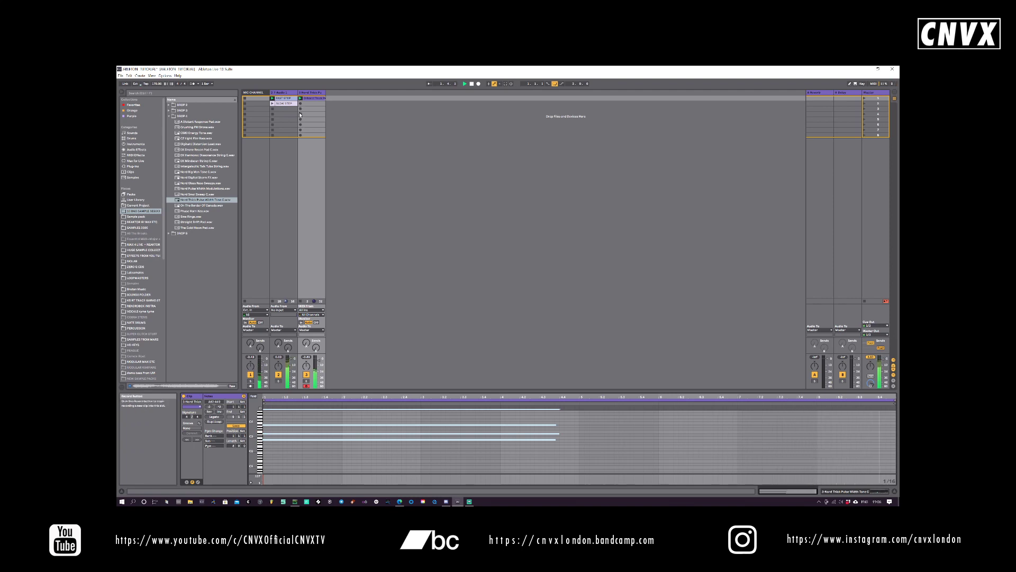
{"action": "key", "text": "ctrl+shift+F9"}
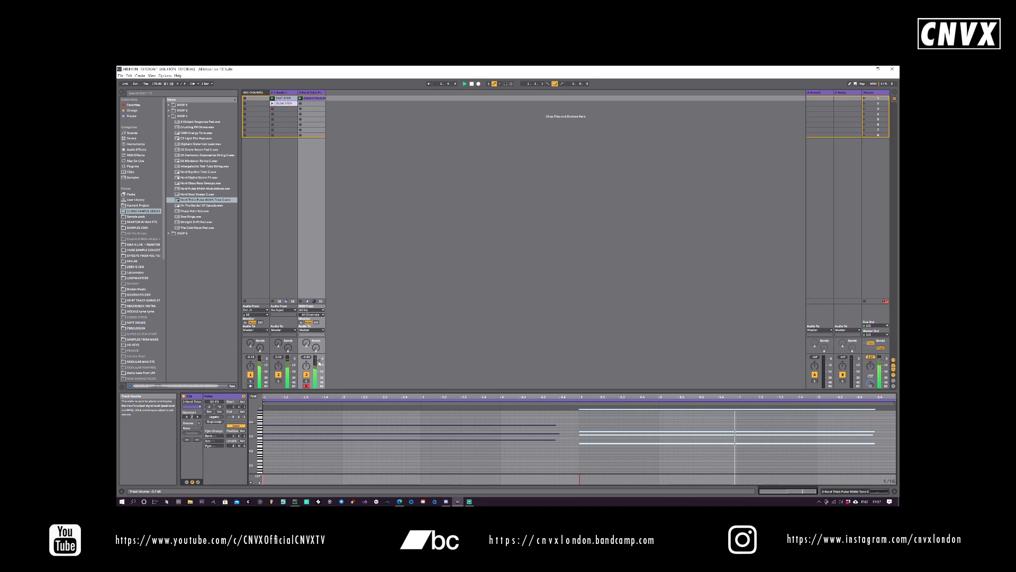
- Add a Saturator to the chord track with lower output, Soft Clip enabled and more drive
{"action": "left_click", "coordinate": [139, 150]}
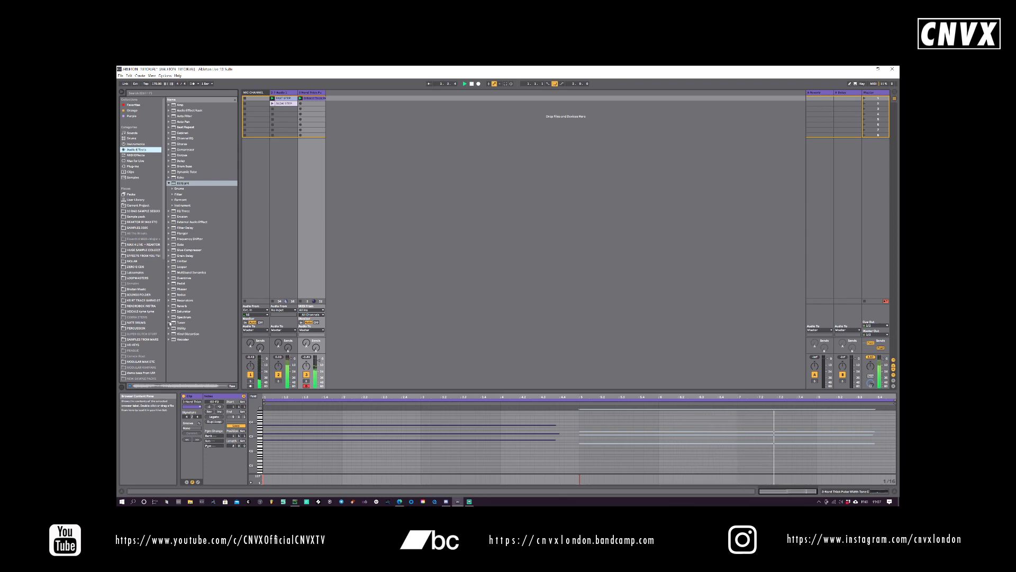
{"action": "left_click", "coordinate": [183, 311]}
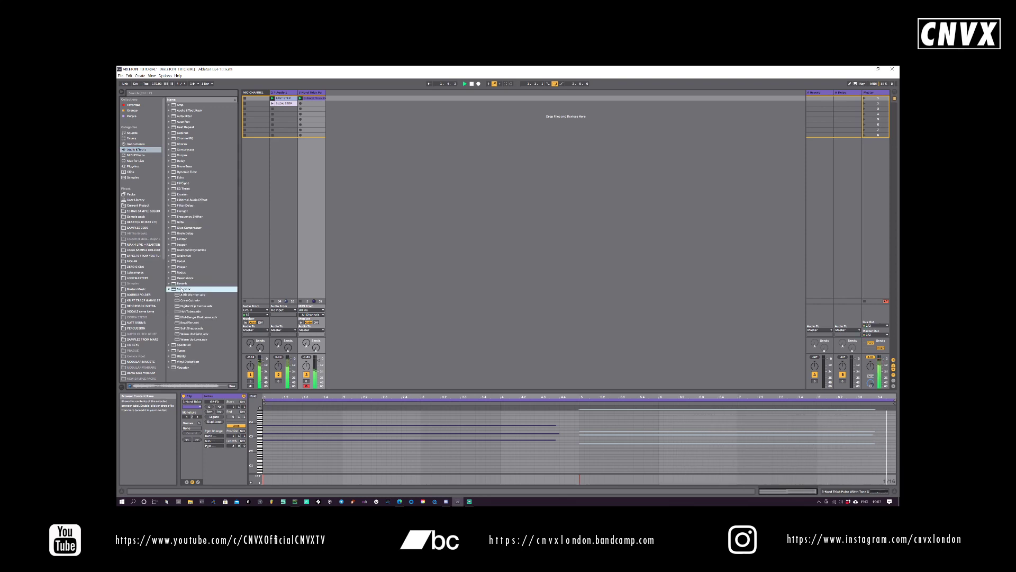
{"action": "left_click_drag", "start_coordinate": [184, 289], "coordinate": [313, 286]}
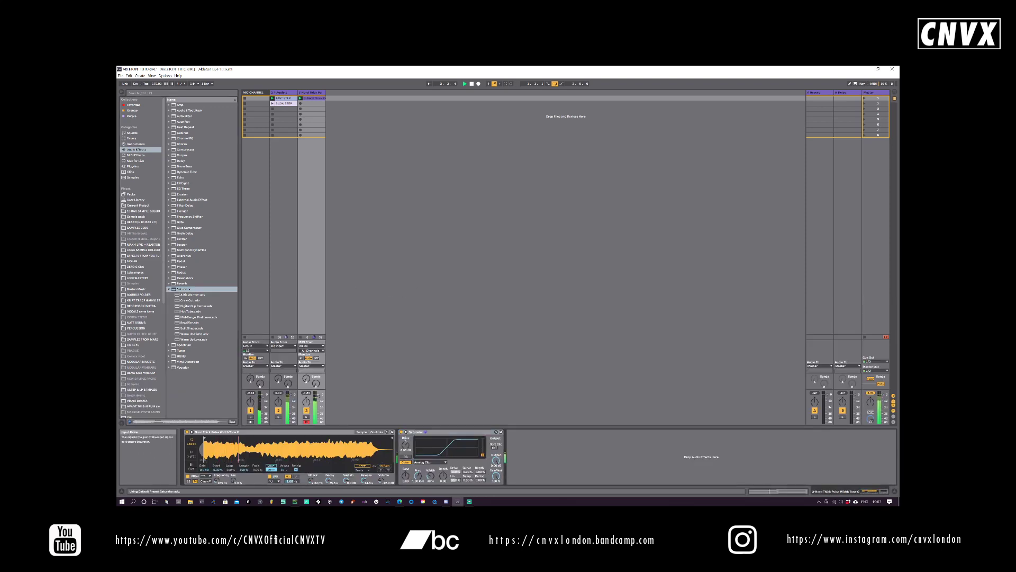
{"action": "left_click_drag", "start_coordinate": [496, 458], "coordinate": [496, 472]}
{"action": "left_click", "coordinate": [495, 448]}
{"action": "left_click_drag", "start_coordinate": [406, 445], "coordinate": [405, 432]}
- Insert a Reverb between Simpler and the Saturator, adjust its quality and chorus modulation, and trim the track's volume
{"action": "left_click", "coordinate": [170, 284]}
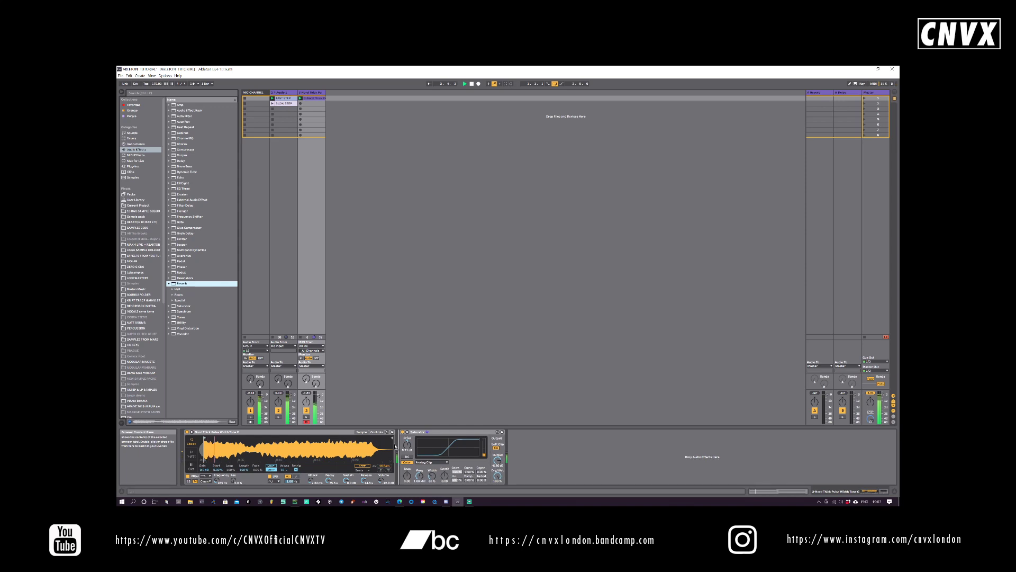
{"action": "left_click_drag", "start_coordinate": [397, 445], "coordinate": [415, 451]}
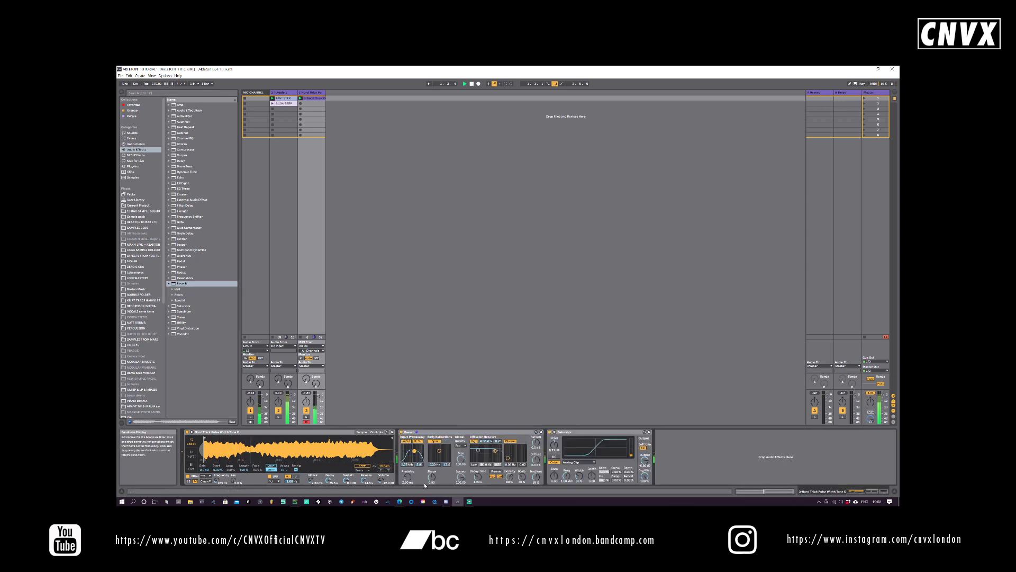
{"action": "left_click", "coordinate": [461, 445]}
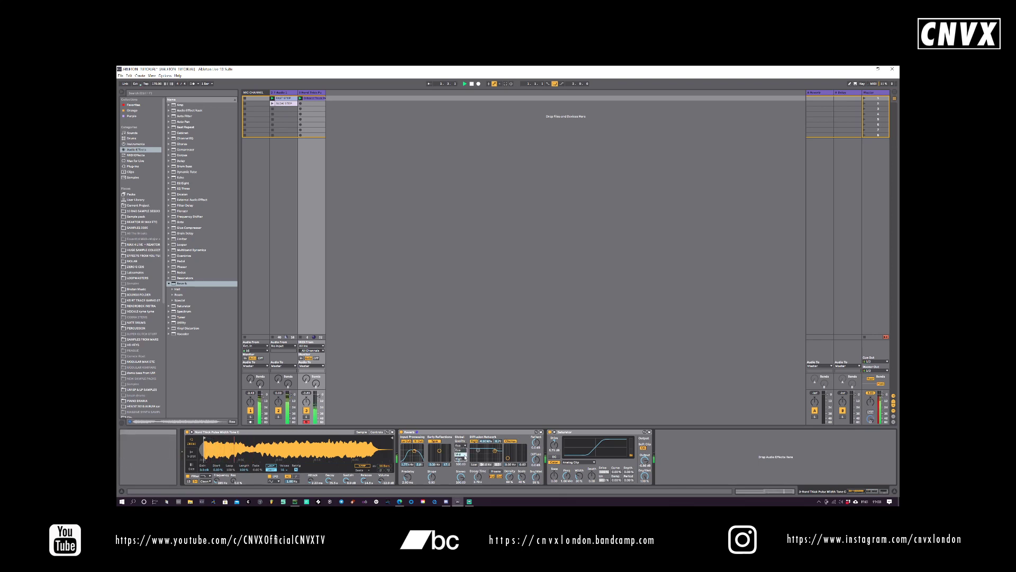
{"action": "left_click", "coordinate": [459, 454]}
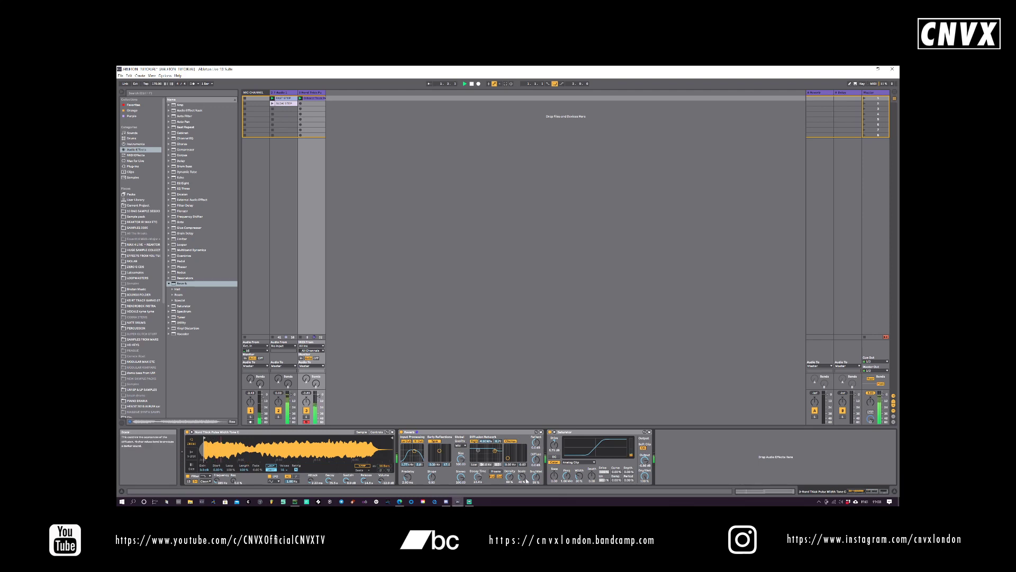
{"action": "left_click_drag", "start_coordinate": [507, 458], "coordinate": [512, 455]}
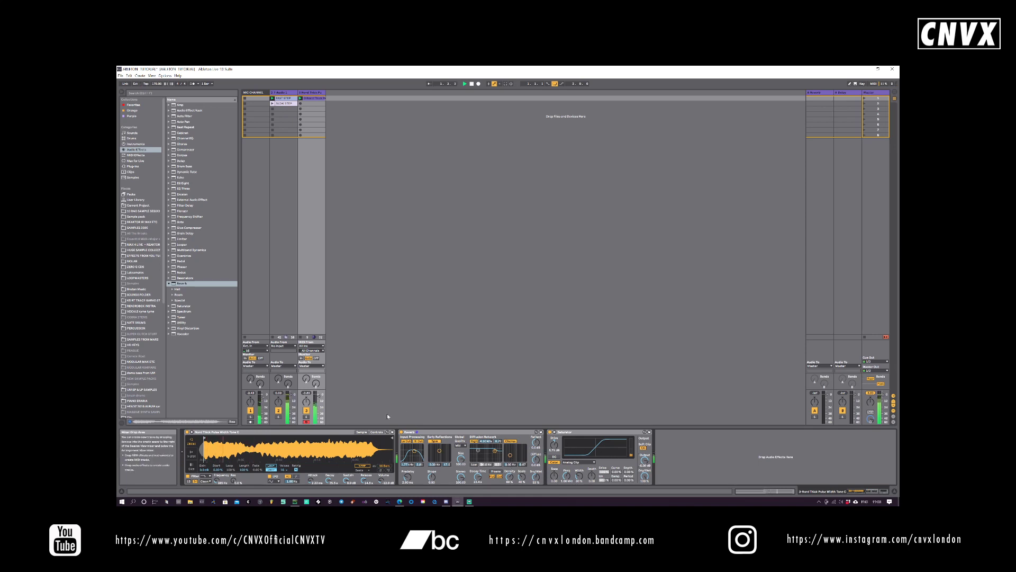
{"action": "left_click_drag", "start_coordinate": [319, 395], "coordinate": [319, 395]}
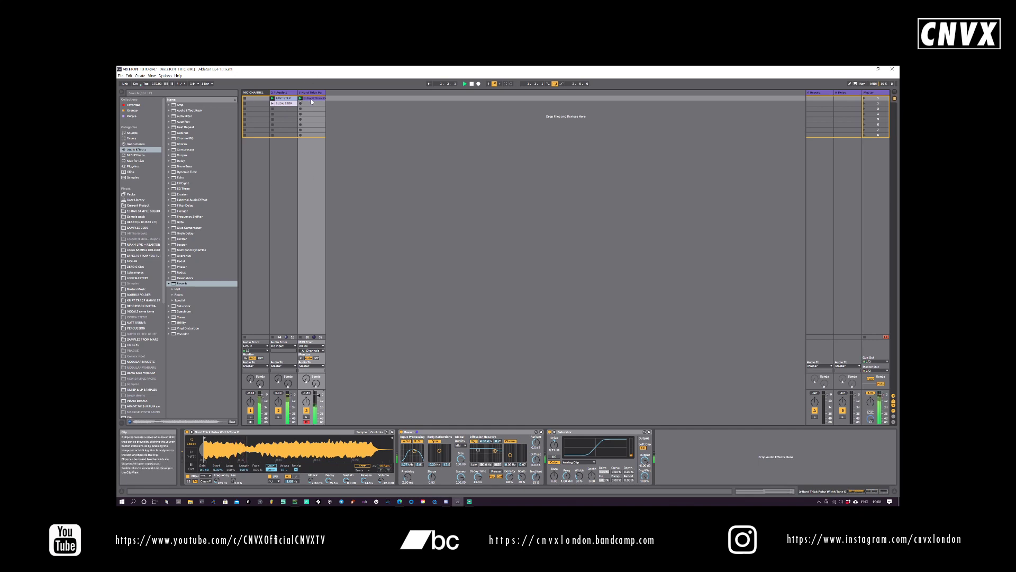
- Create a new MIDI track with an empty Simpler beside the chord track
{"action": "left_click", "coordinate": [136, 144]}
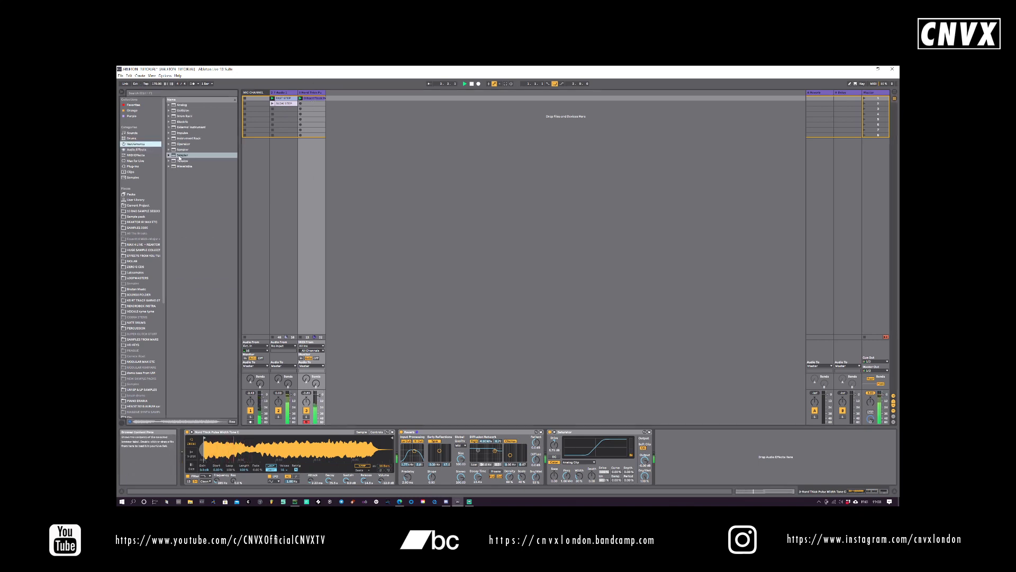
{"action": "left_click_drag", "start_coordinate": [180, 157], "coordinate": [352, 141]}
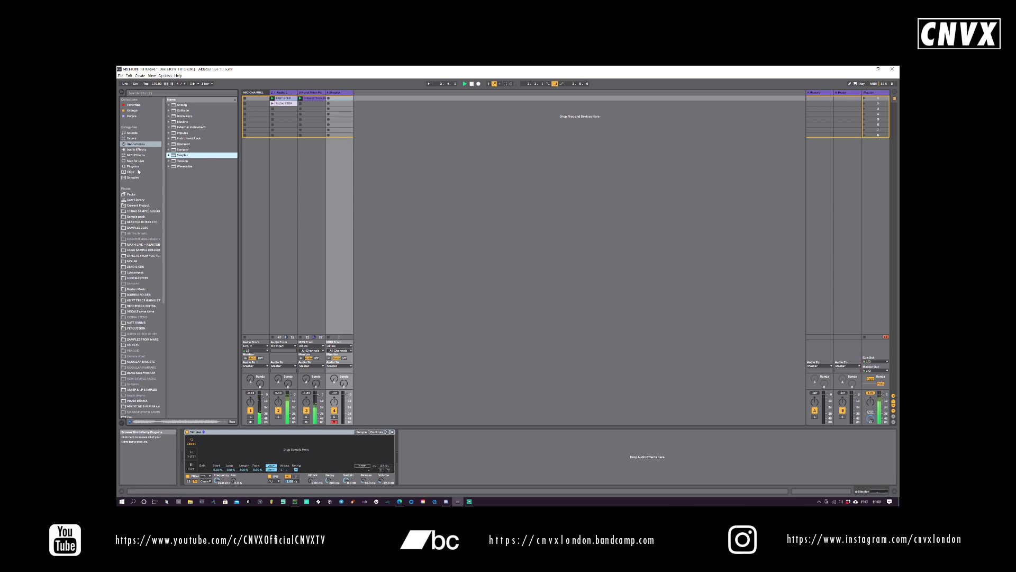
- Audition bass samples in the sample series folder and load the unfiltered 808 C sample into the empty Simpler
{"action": "left_click", "coordinate": [144, 211]}
{"action": "left_click", "coordinate": [169, 116]}
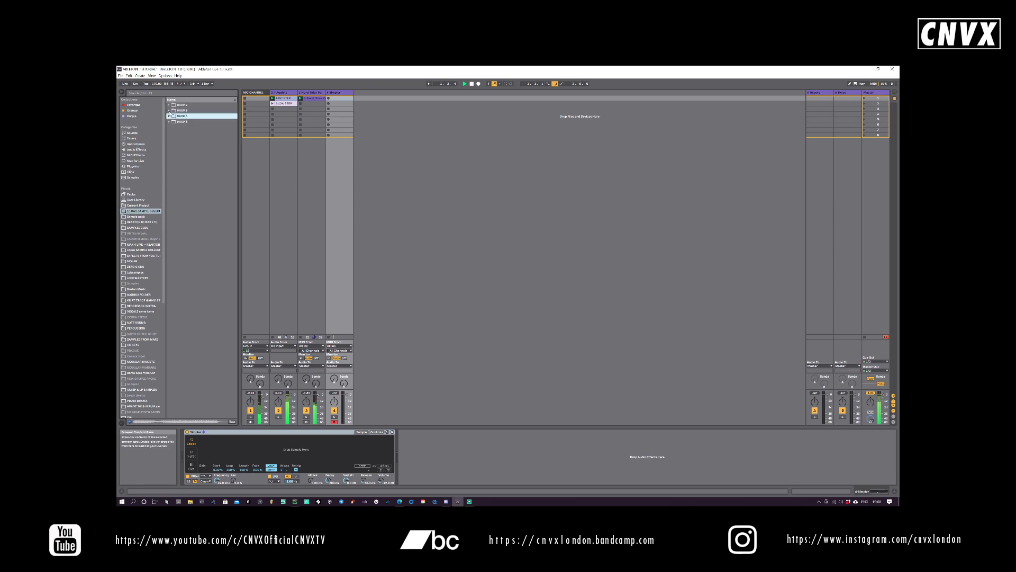
{"action": "left_click", "coordinate": [169, 111]}
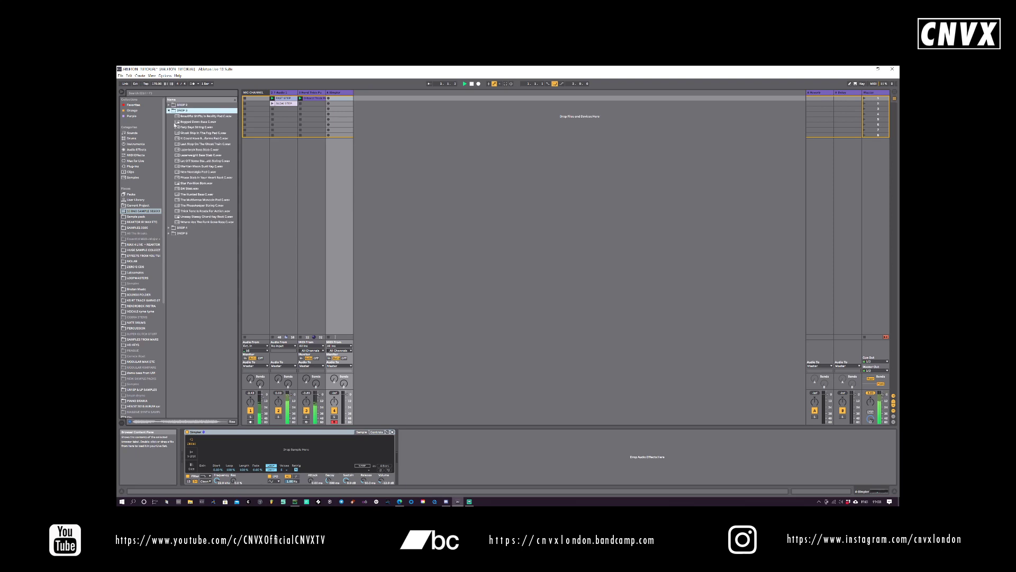
{"action": "left_click", "coordinate": [194, 194]}
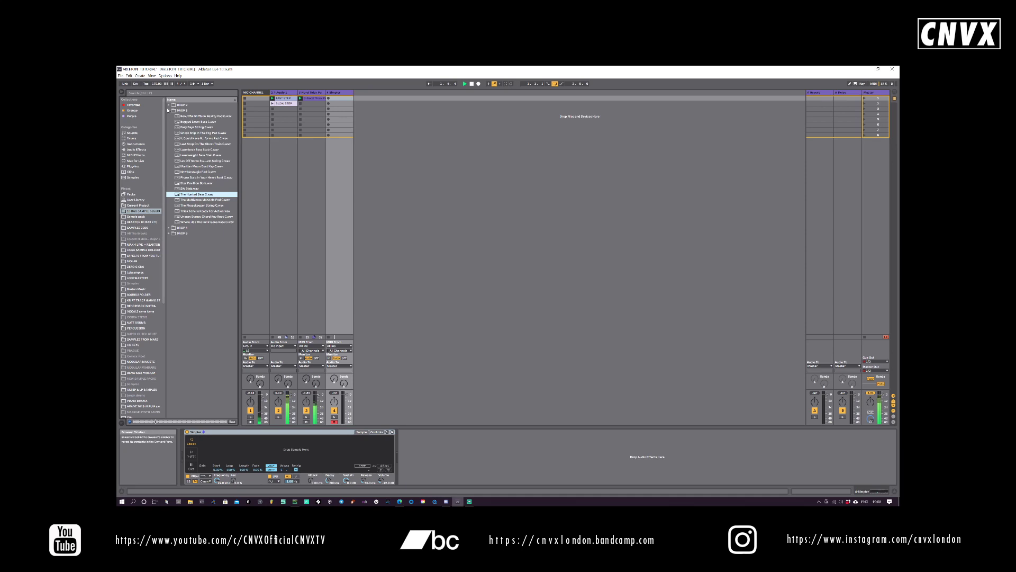
{"action": "left_click", "coordinate": [168, 110]}
{"action": "left_click", "coordinate": [169, 105]}
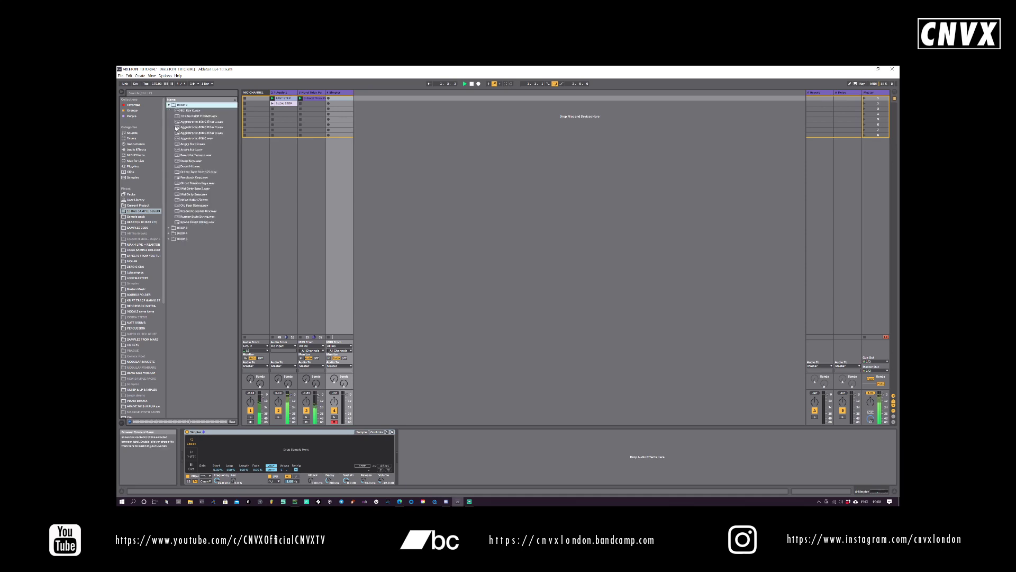
{"action": "left_click", "coordinate": [204, 133]}
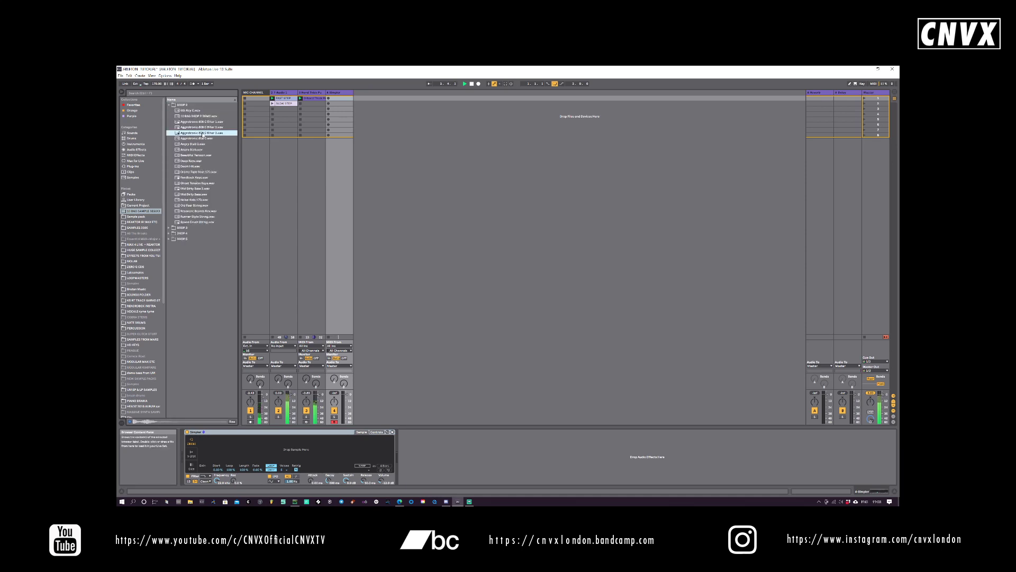
{"action": "left_click", "coordinate": [201, 138]}
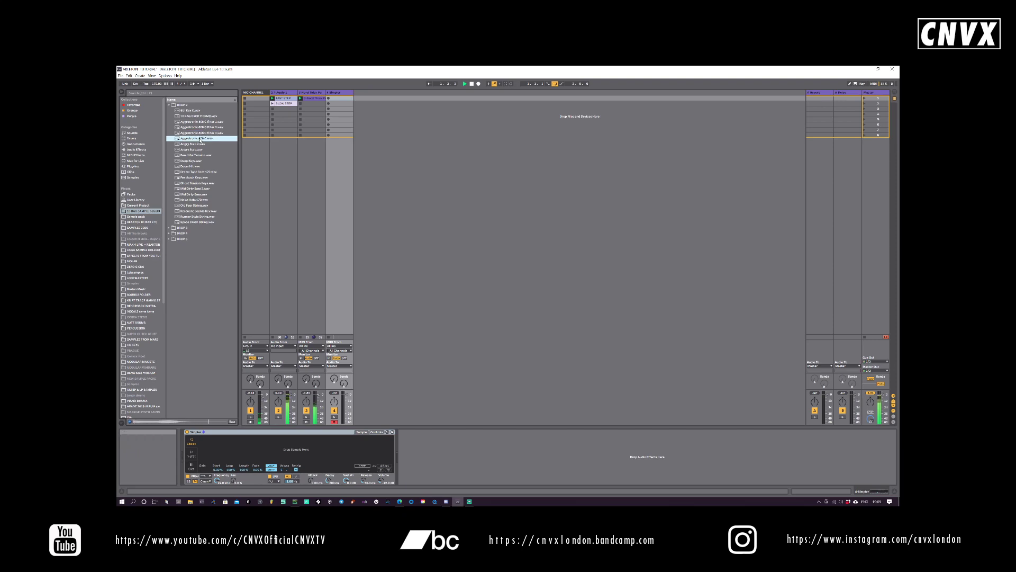
{"action": "left_click_drag", "start_coordinate": [201, 139], "coordinate": [294, 450]}
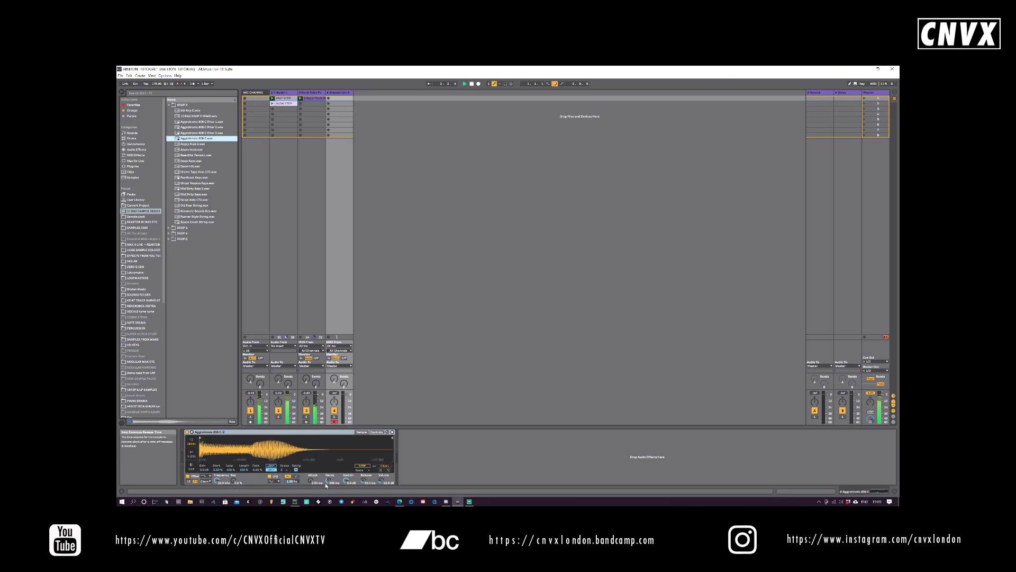
- Lengthen Simpler's decay, move the sample start about a quarter of the way in and raise the attack slightly
{"action": "left_click_drag", "start_coordinate": [329, 481], "coordinate": [328, 461]}
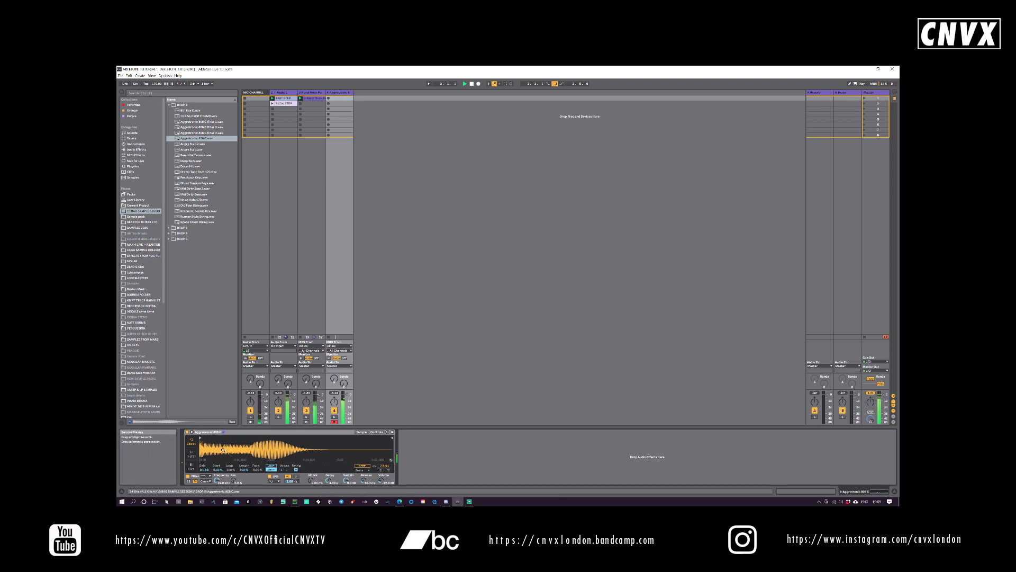
{"action": "left_click_drag", "start_coordinate": [200, 438], "coordinate": [252, 438]}
{"action": "mouse_move", "coordinate": [310, 481]}
{"action": "left_mouse_down"}
{"action": "mouse_move", "coordinate": [364, 471]}
{"action": "mouse_move", "coordinate": [328, 474]}
{"action": "left_mouse_up"}
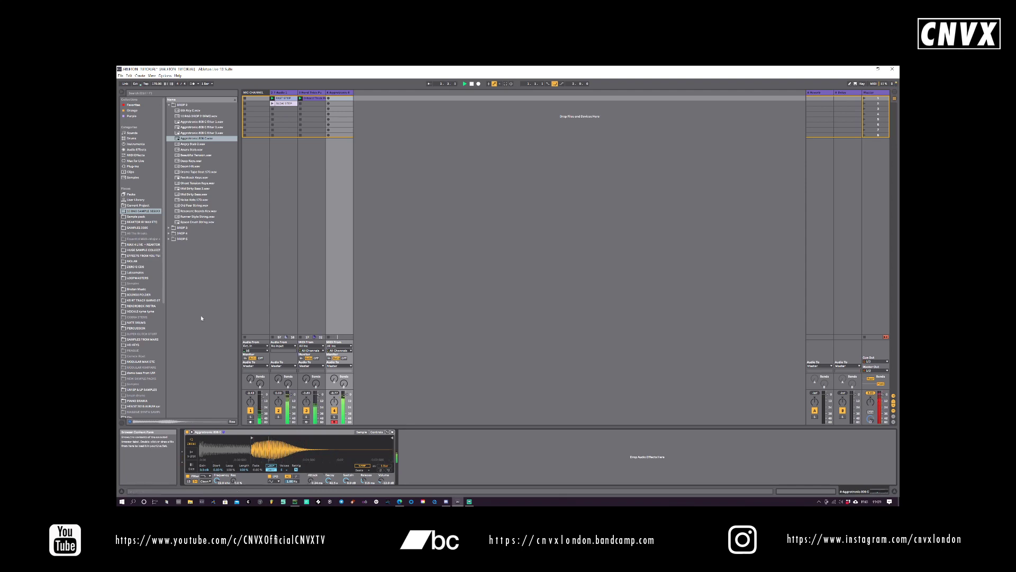
- Replace Simpler's sample with CZ Dual Bass from the last folder of the sample series
{"action": "left_click", "coordinate": [169, 104]}
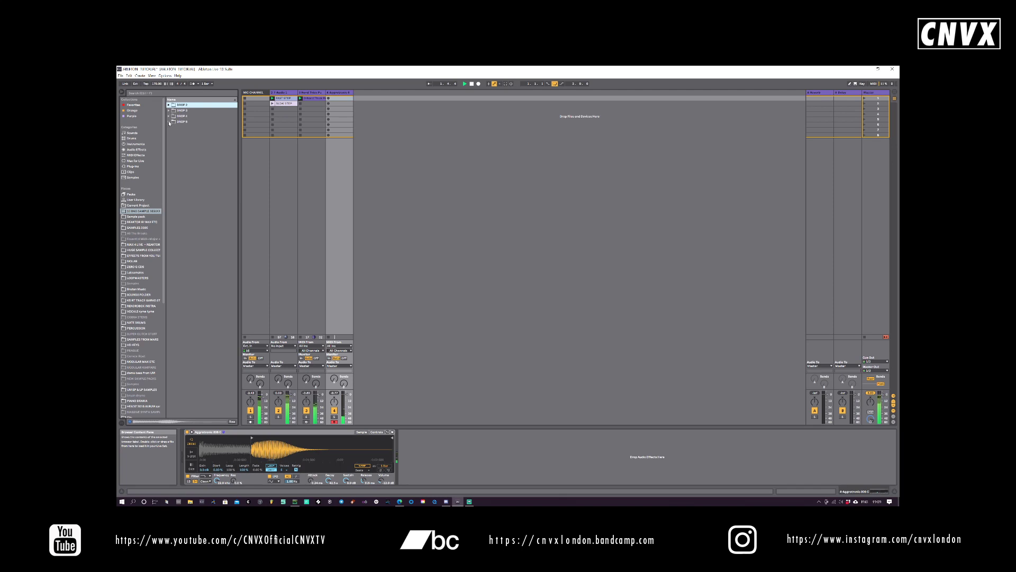
{"action": "left_click", "coordinate": [169, 122]}
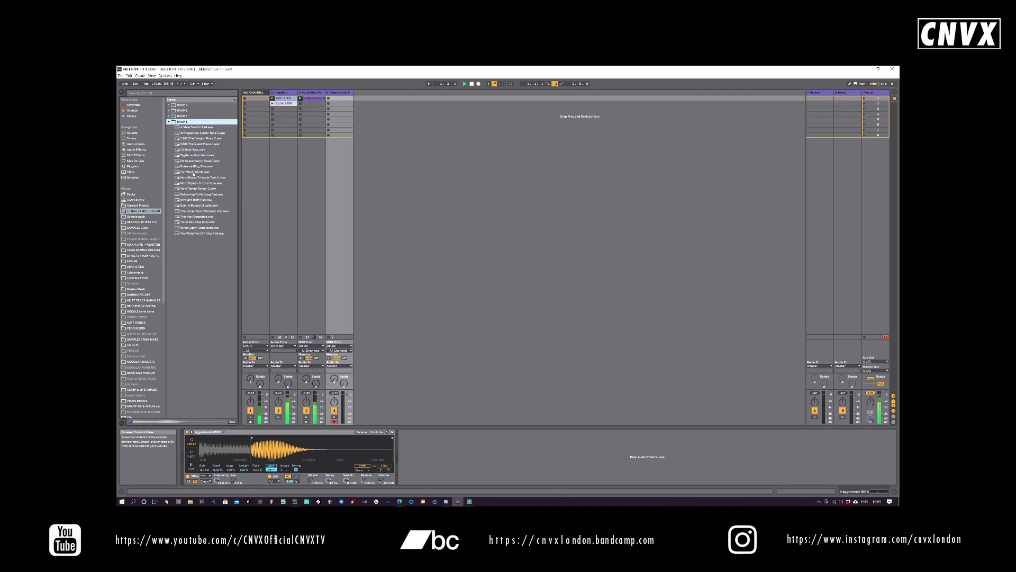
{"action": "left_click_drag", "start_coordinate": [188, 150], "coordinate": [254, 453]}
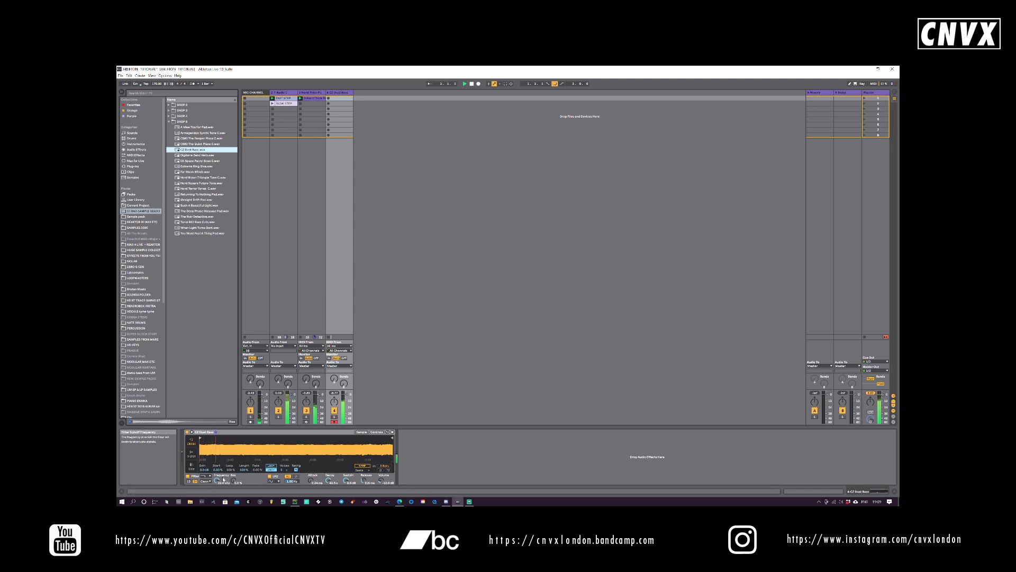
- Lower Simpler's filter cutoff frequency and raise its volume for the CZ Dual Bass sample
{"action": "left_click_drag", "start_coordinate": [216, 481], "coordinate": [216, 501]}
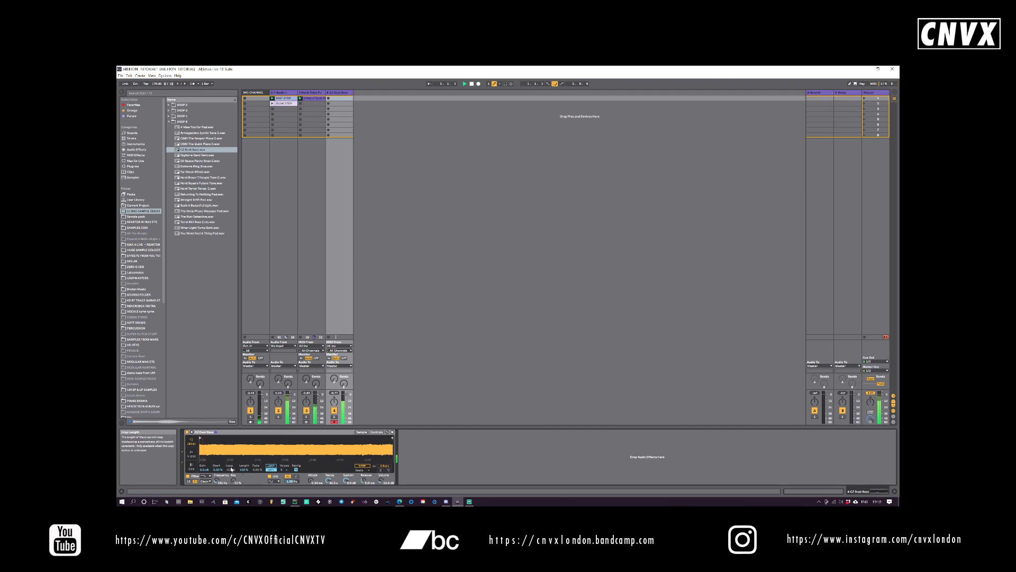
{"action": "left_click_drag", "start_coordinate": [381, 480], "coordinate": [381, 466]}
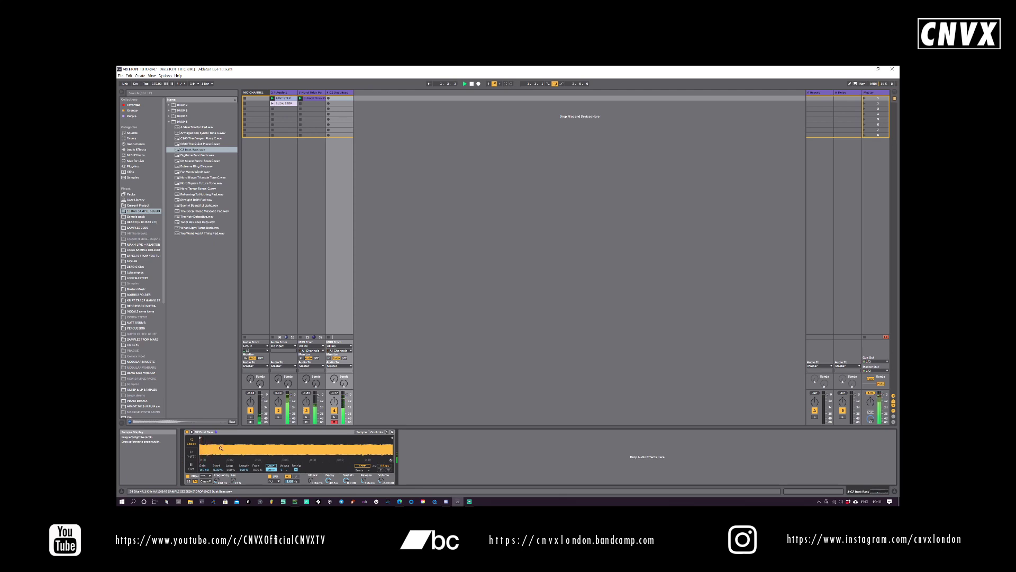
- Record a bass line into a MIDI clip on the bass track, quantize all its notes and restart playback
{"action": "key", "text": "ctrl+shift+m"}
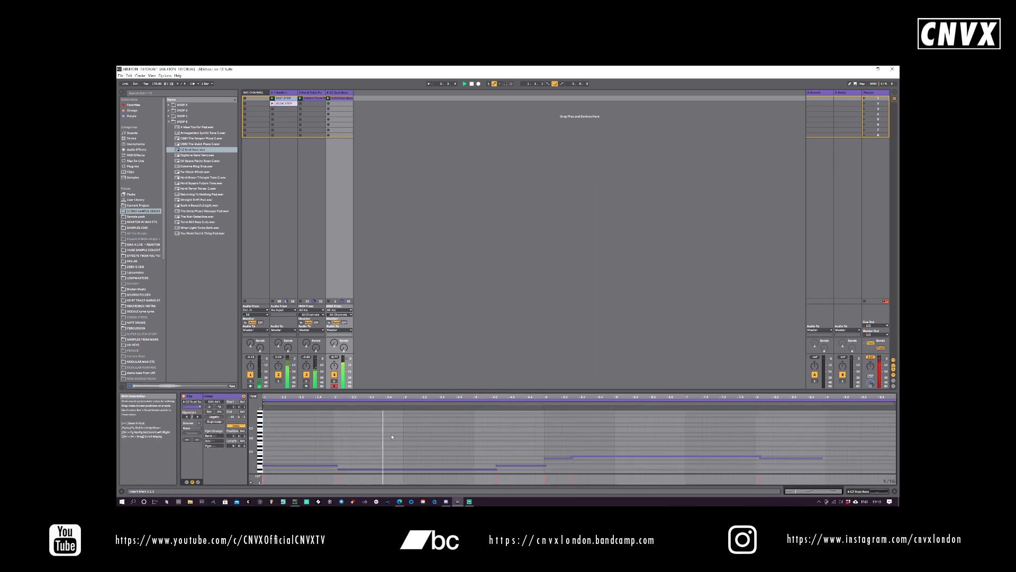
{"action": "scroll", "coordinate": [430, 430], "scroll_direction": "down", "scroll_amount": 3}
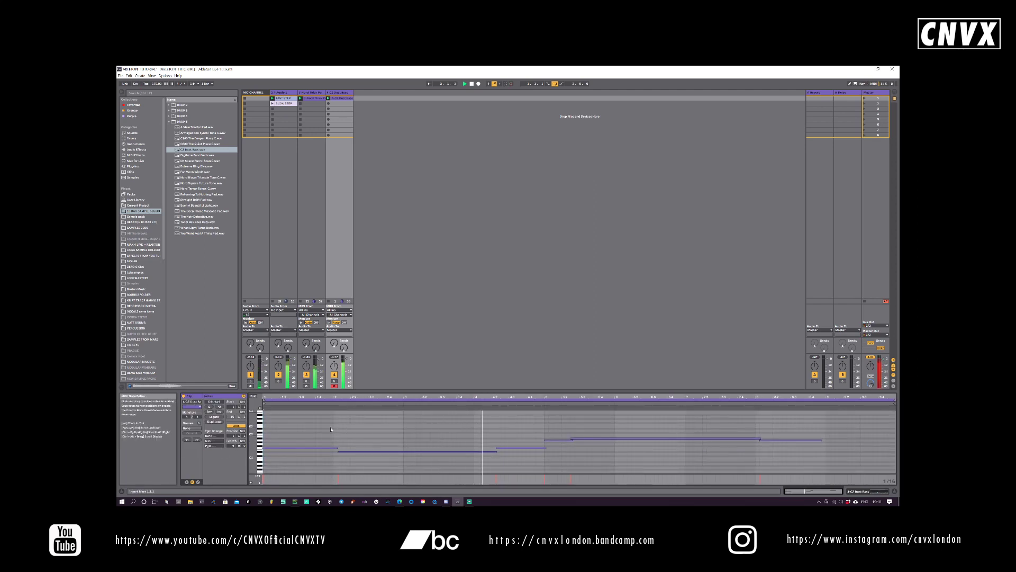
{"action": "left_click_drag", "start_coordinate": [319, 426], "coordinate": [844, 464]}
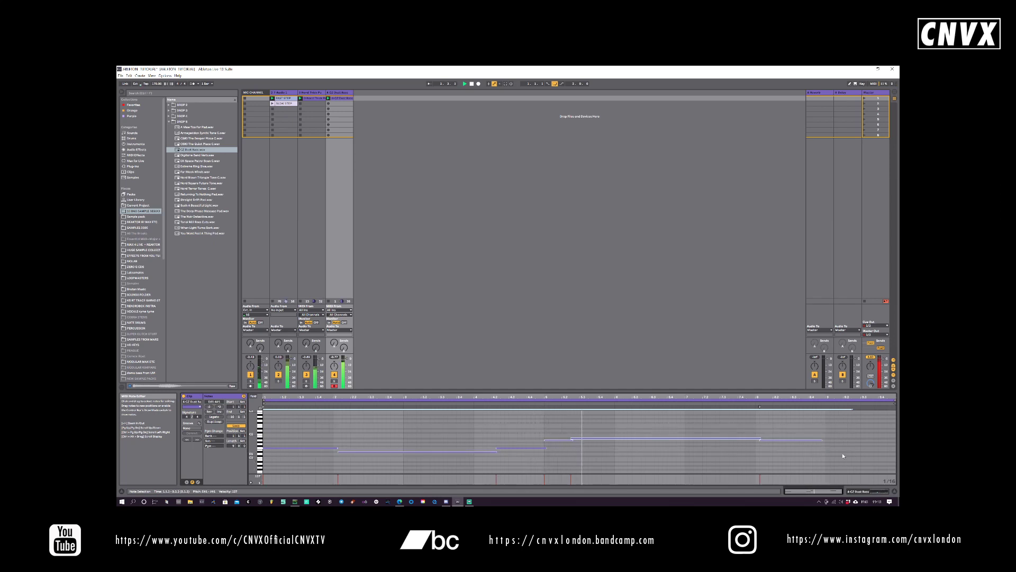
{"action": "key", "text": "ctrl+u"}
{"action": "key", "text": "space"}
{"action": "key", "text": "space"}
- Start the bass clip's second note at bar 2 and extend its end, shortening the third note's start to match
{"action": "left_click", "coordinate": [373, 439]}
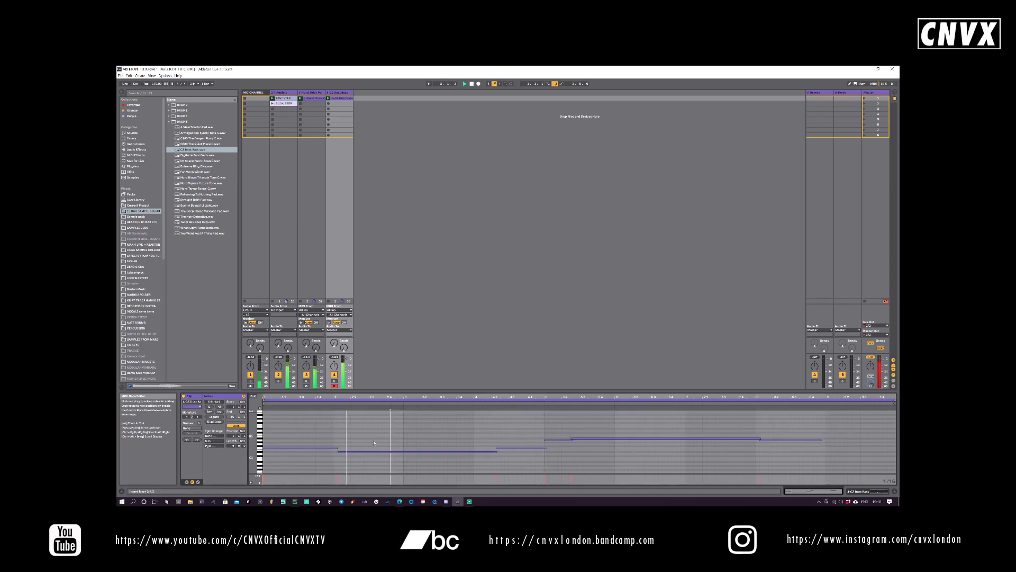
{"action": "left_click", "coordinate": [337, 452]}
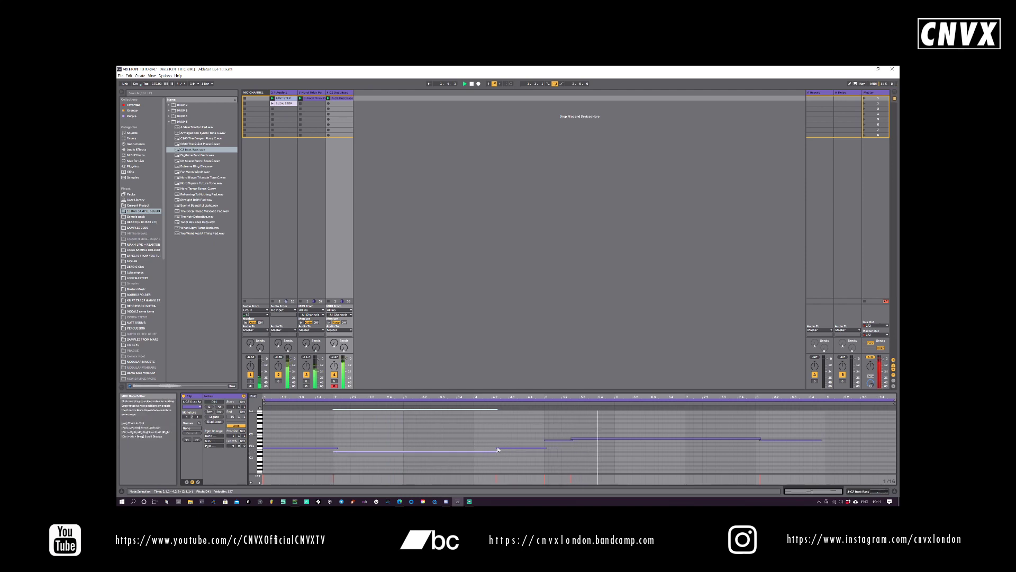
{"action": "left_click_drag", "start_coordinate": [497, 448], "coordinate": [509, 451]}
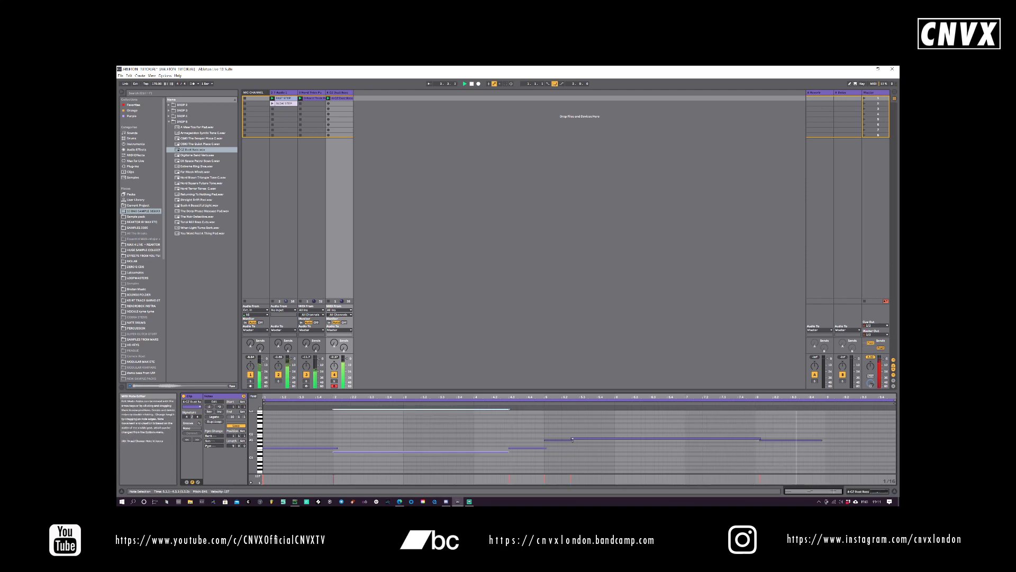
- Delete the last note of the bass line and shorten the clip's loop to eight bars
{"action": "left_click", "coordinate": [796, 450]}
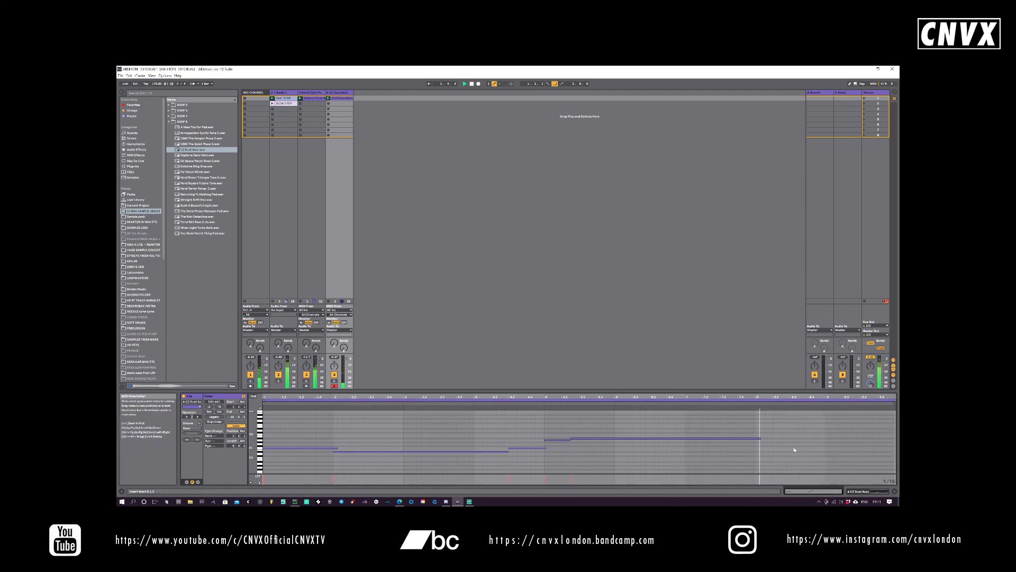
{"action": "left_click_drag", "start_coordinate": [895, 403], "coordinate": [825, 407]}
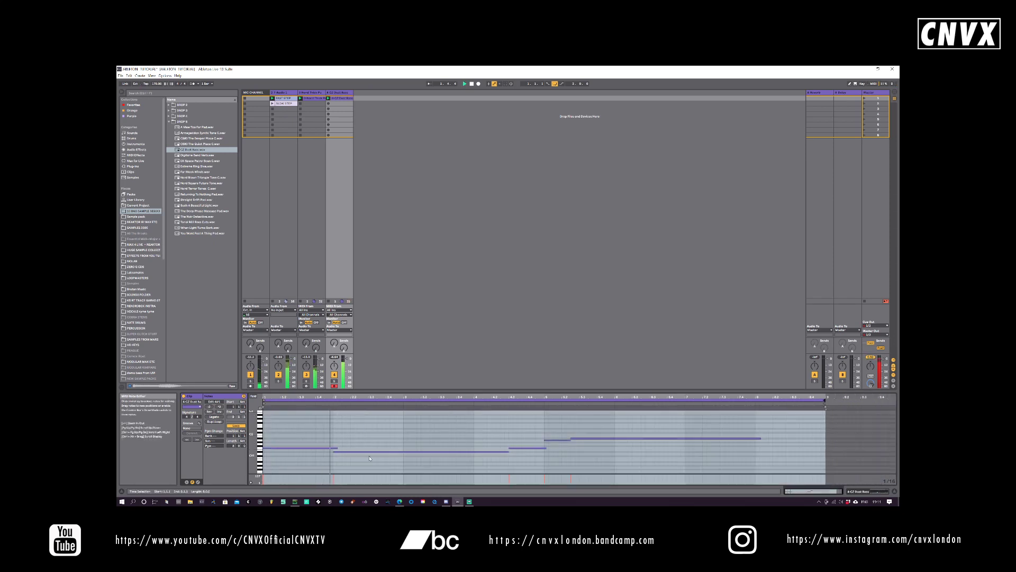
- Adjust the lengths of the notes before bar 5 and extend the final bass note to the clip's end
{"action": "left_click", "coordinate": [530, 448]}
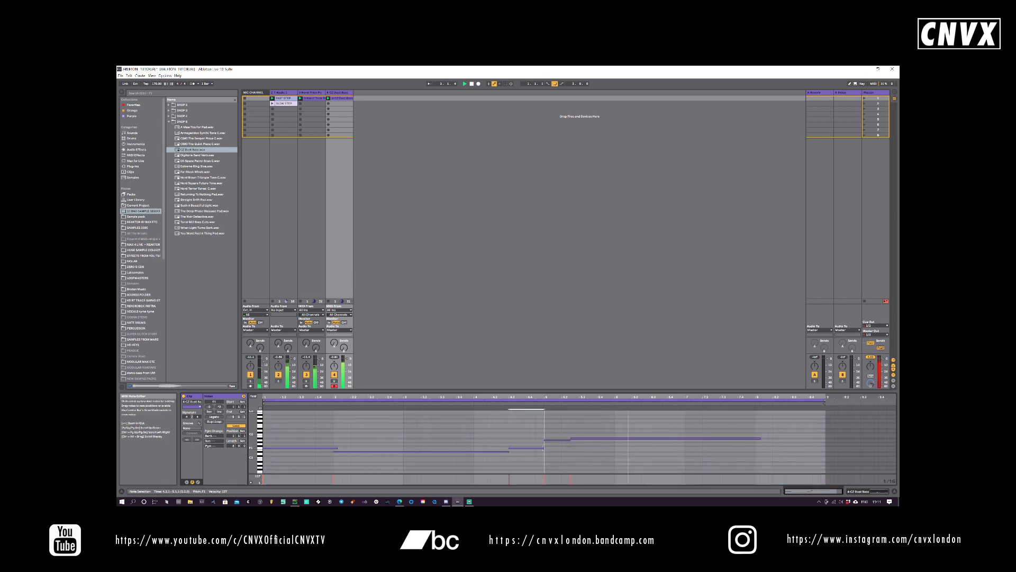
{"action": "left_click", "coordinate": [510, 451]}
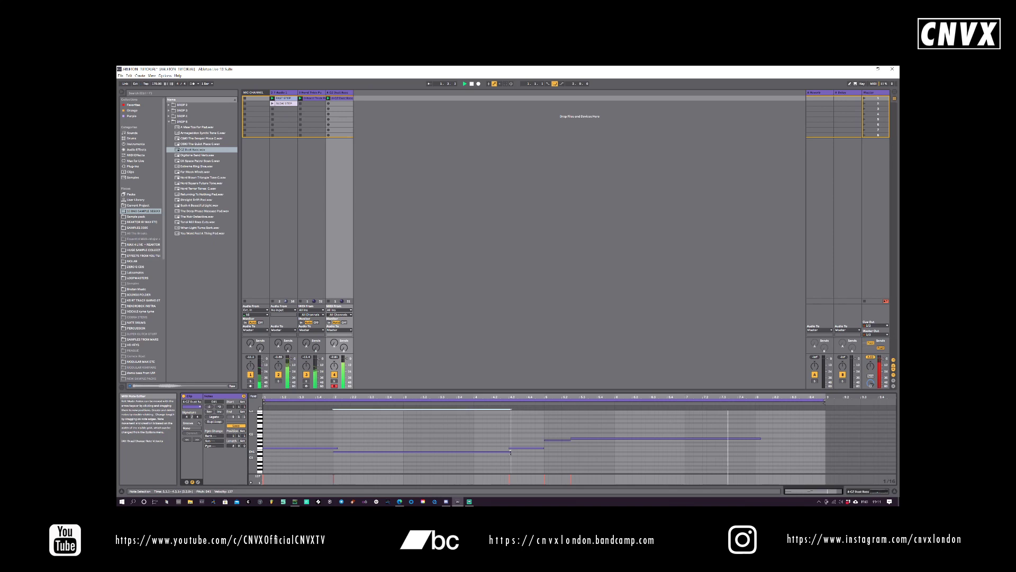
{"action": "left_click", "coordinate": [529, 449]}
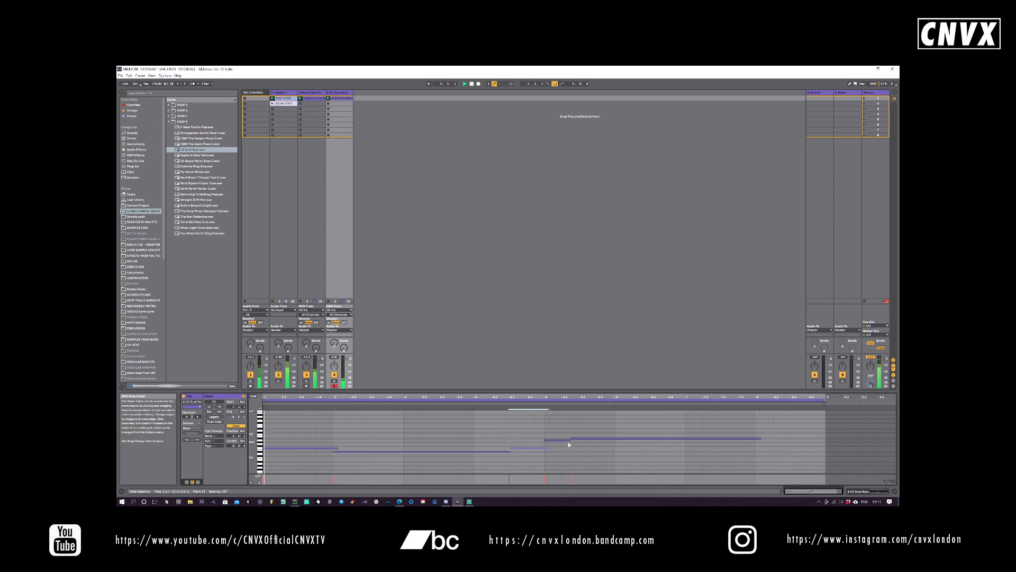
{"action": "left_click", "coordinate": [572, 439]}
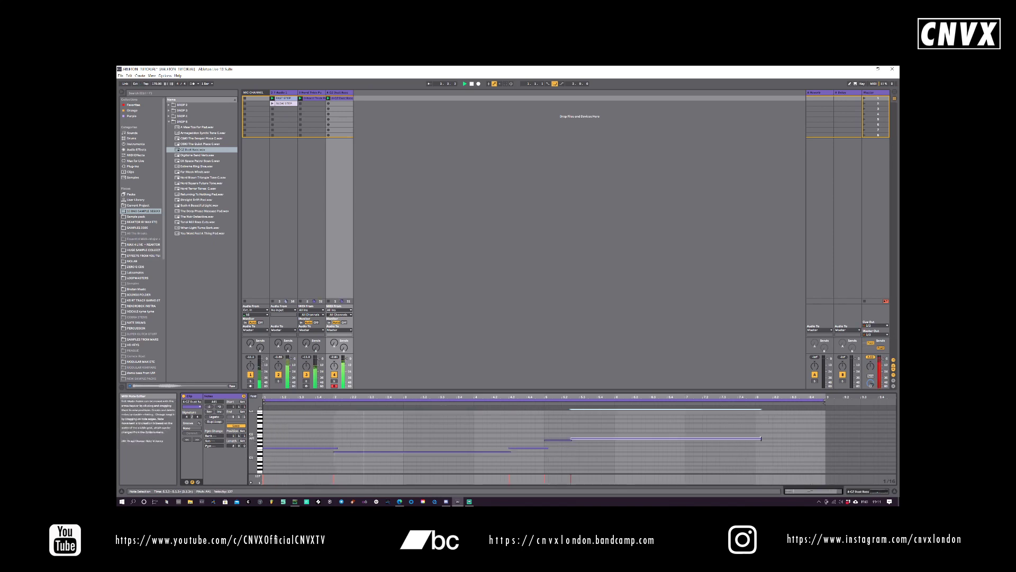
{"action": "left_click_drag", "start_coordinate": [761, 438], "coordinate": [825, 439]}
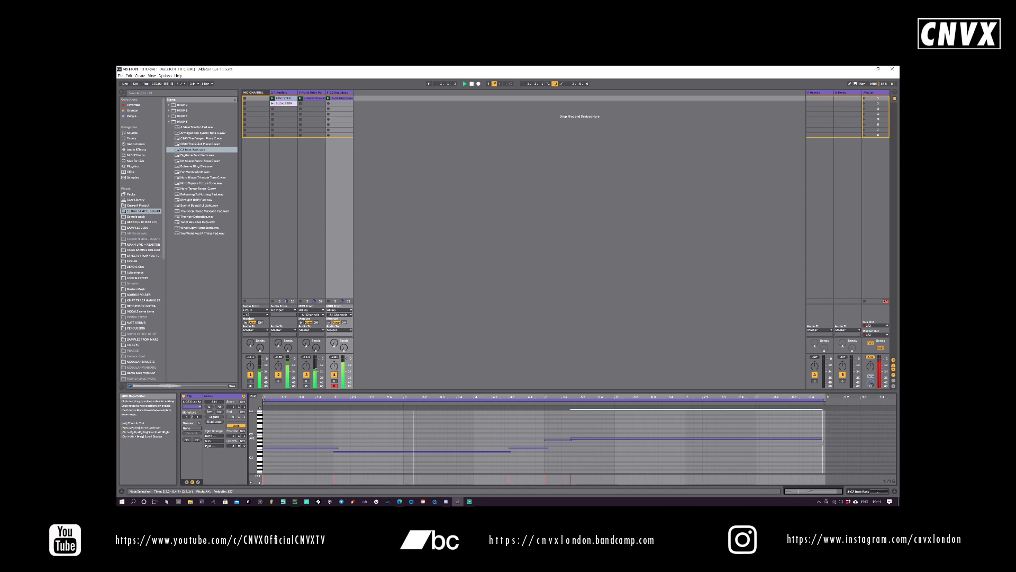
- Set the bass Simpler's glide mode to Portamento and lengthen the glide time
{"action": "left_click", "coordinate": [861, 492]}
{"action": "left_click", "coordinate": [376, 432]}
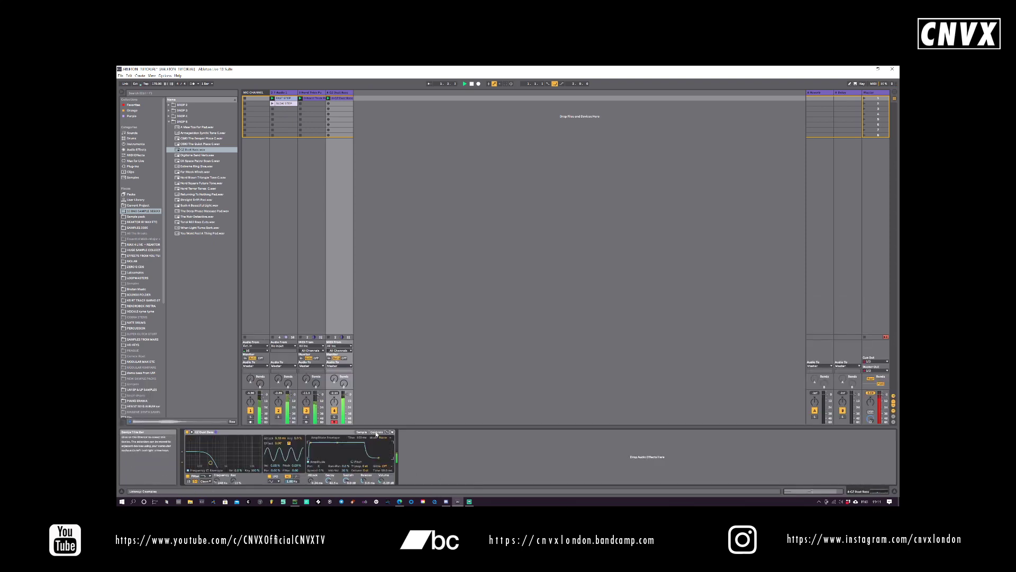
{"action": "left_click", "coordinate": [385, 466]}
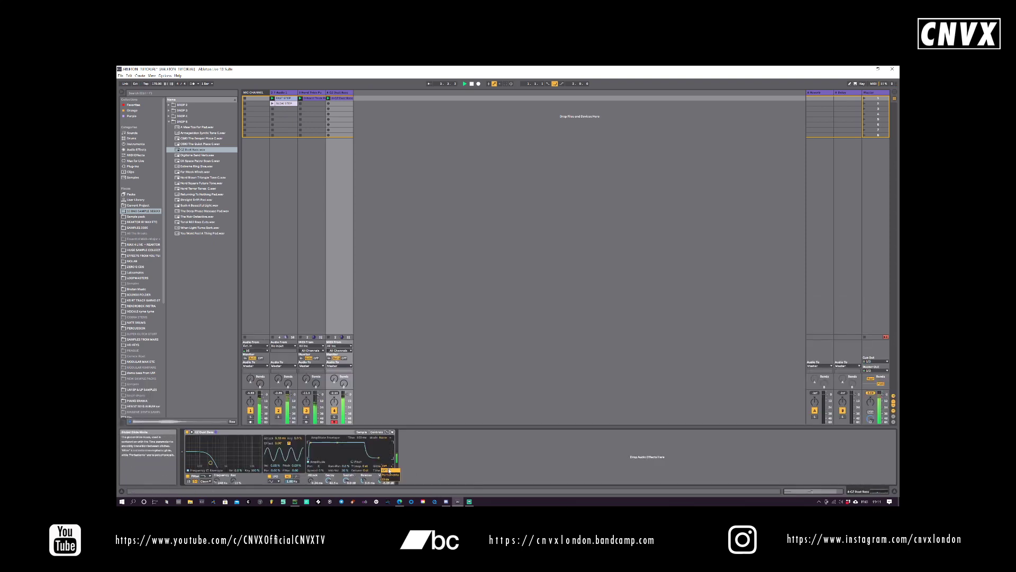
{"action": "left_click", "coordinate": [390, 474]}
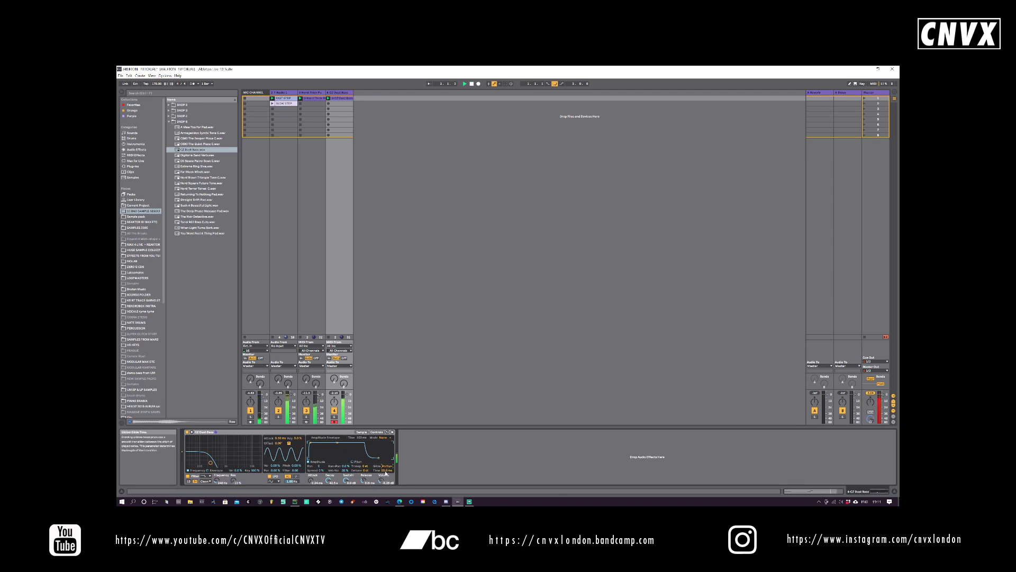
{"action": "left_click_drag", "start_coordinate": [387, 470], "coordinate": [387, 461]}
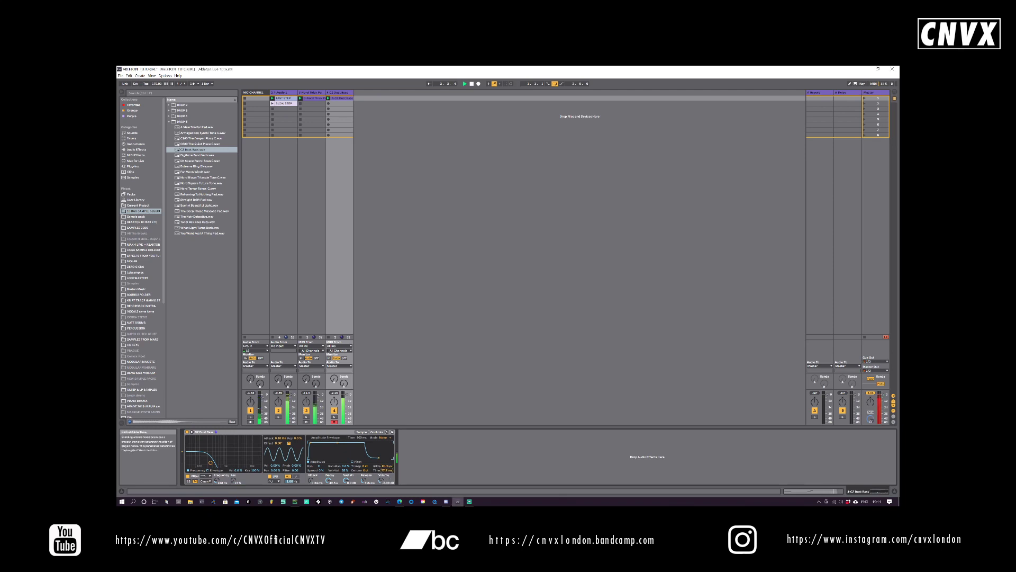
- Lengthen the bass Simpler's release slightly and move the sample start about a quarter of the way into the waveform
{"action": "left_click", "coordinate": [361, 432]}
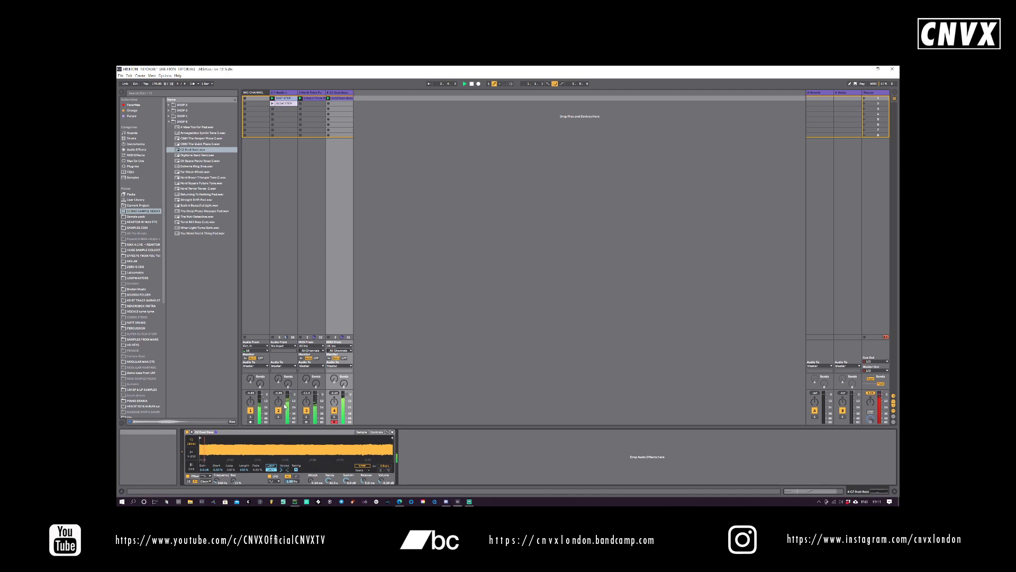
{"action": "left_click_drag", "start_coordinate": [364, 480], "coordinate": [363, 475]}
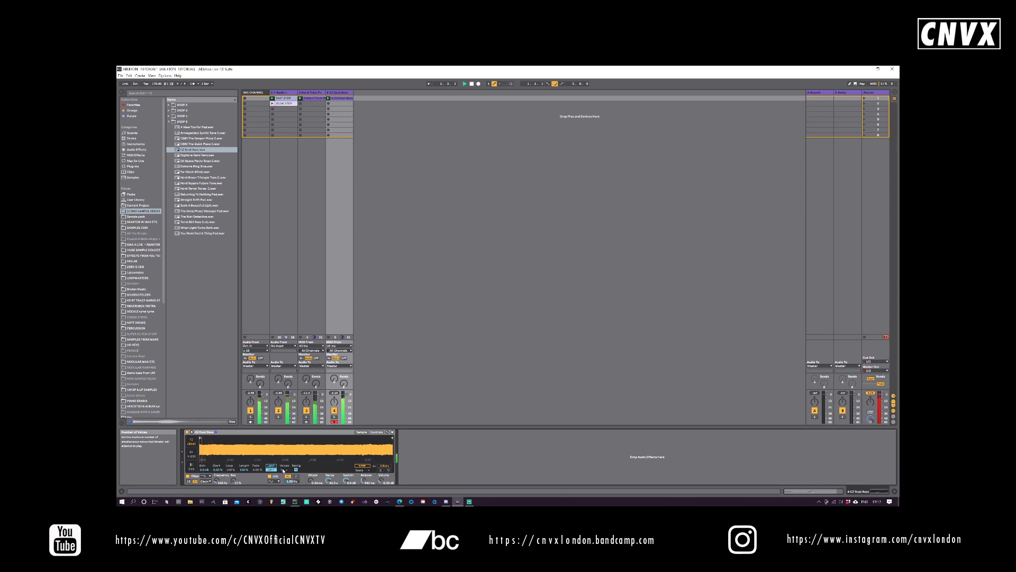
{"action": "left_click", "coordinate": [283, 470]}
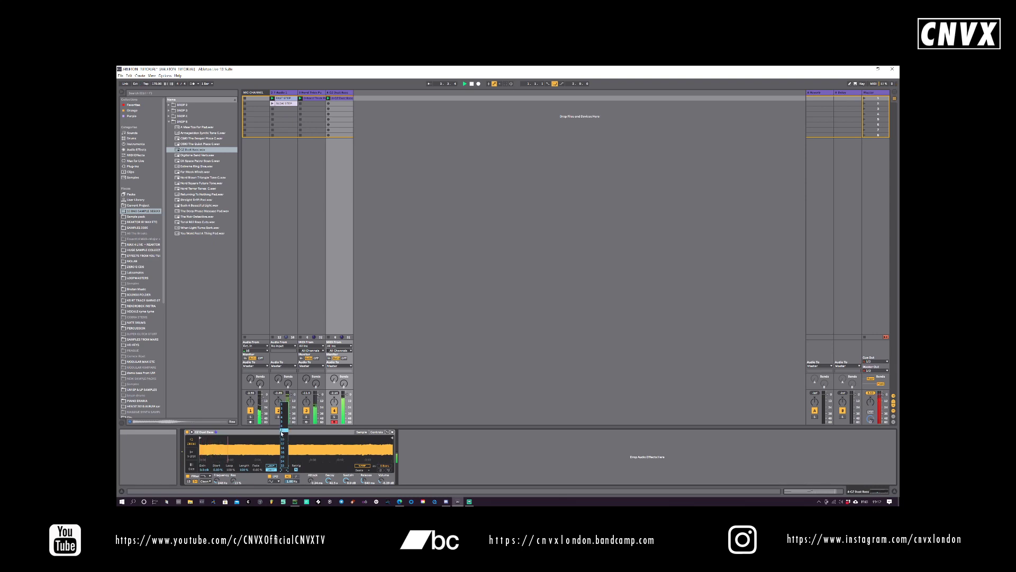
{"action": "left_click", "coordinate": [201, 440]}
{"action": "left_click_drag", "start_coordinate": [201, 440], "coordinate": [249, 439]}
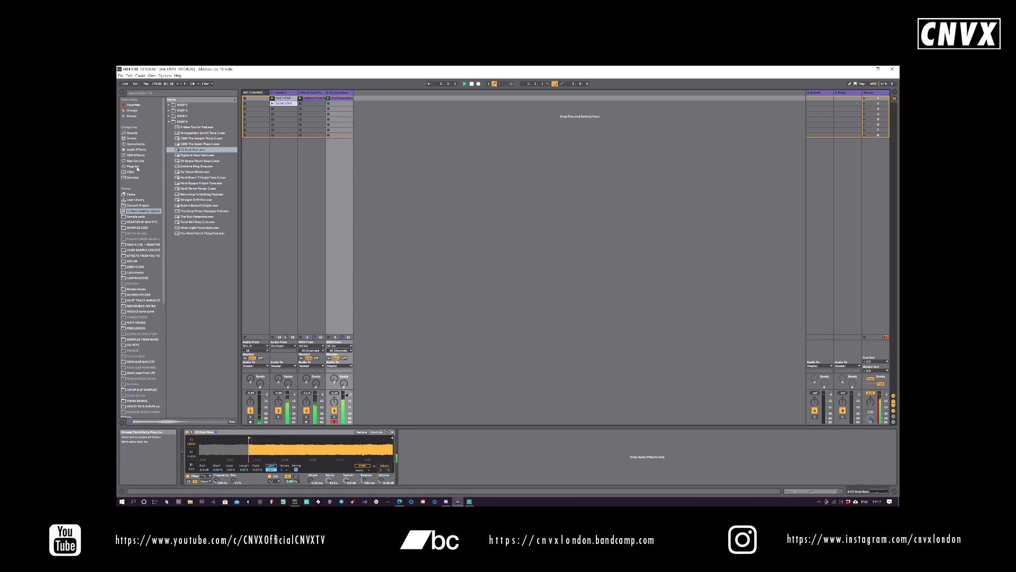
- Add an empty Simpler instrument on a new MIDI track beside the bass track
{"action": "left_click", "coordinate": [135, 144]}
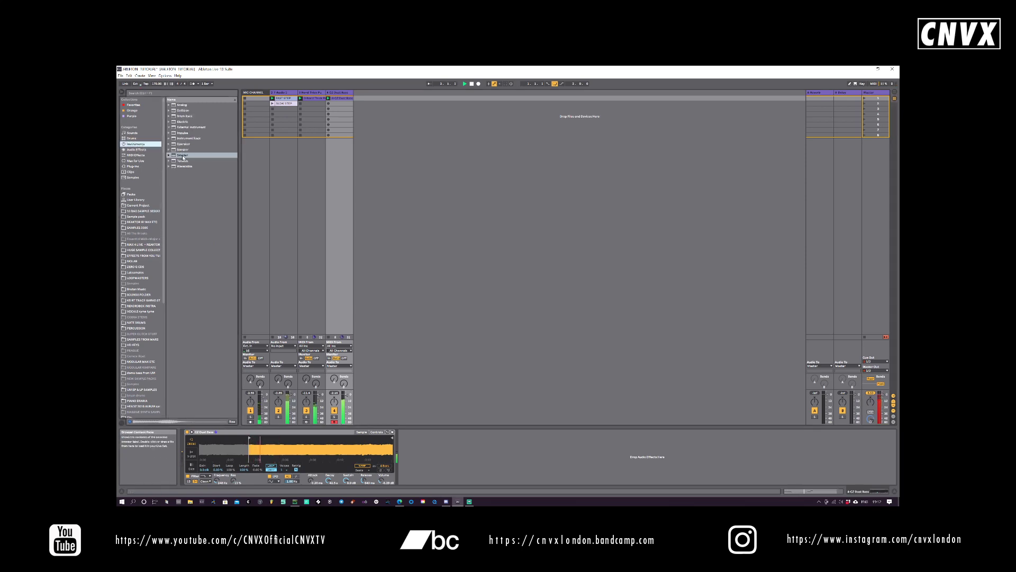
{"action": "left_click_drag", "start_coordinate": [168, 156], "coordinate": [370, 178]}
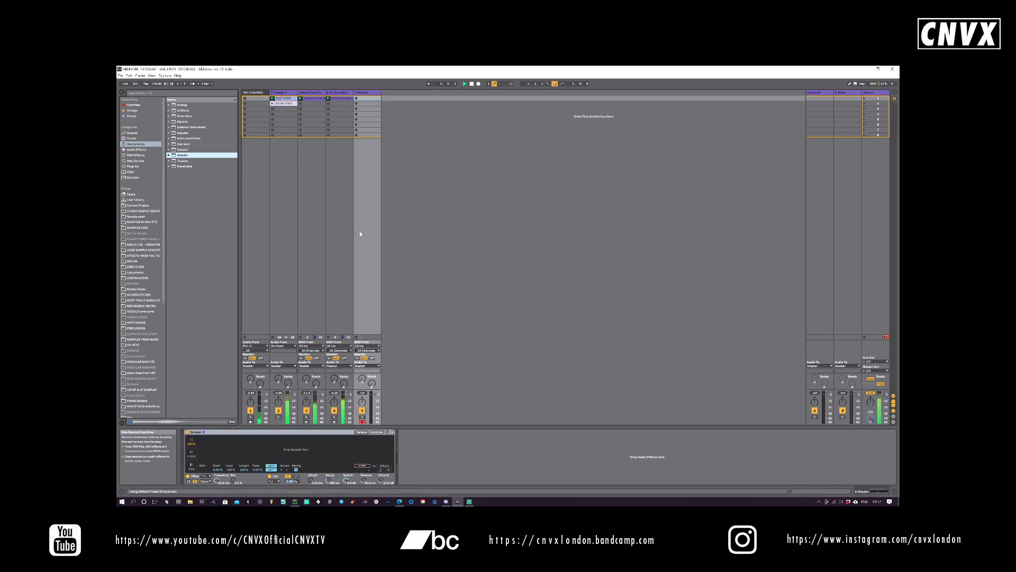
{"action": "left_click", "coordinate": [336, 93]}
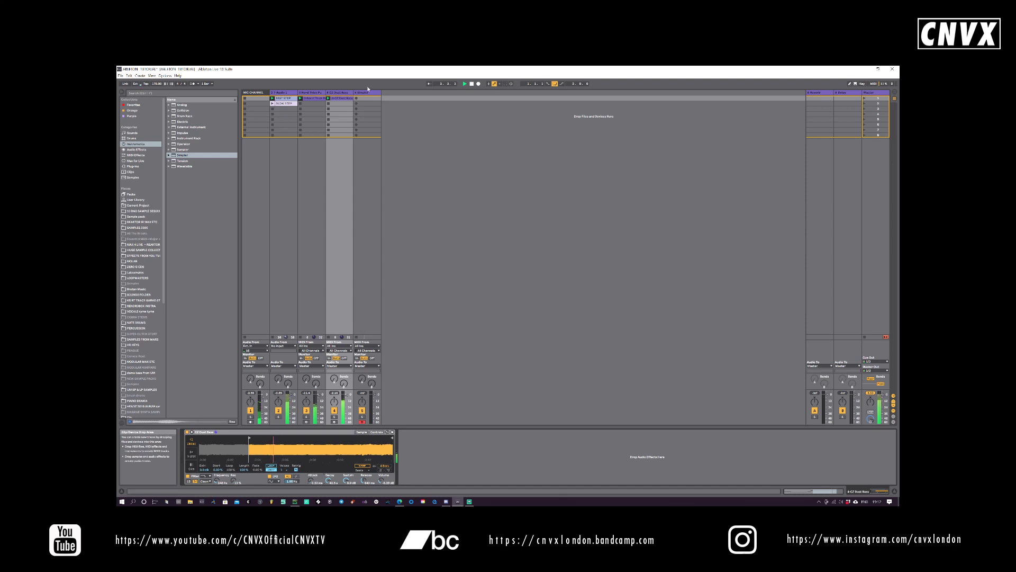
{"action": "left_click", "coordinate": [373, 251]}
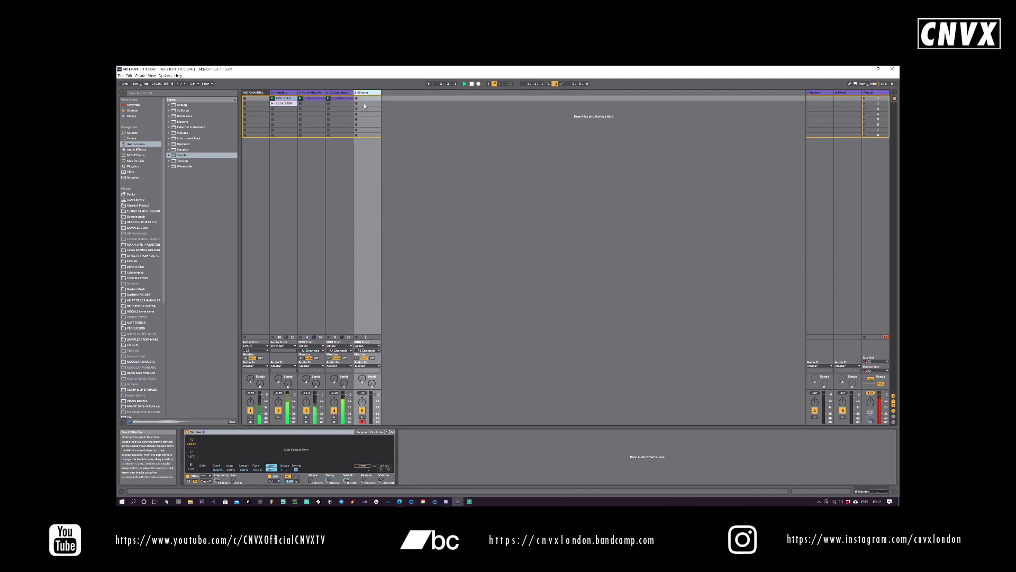
- Audition samples in the sample library's second drop folder and load the Martian Moon key sample into the empty Simpler
{"action": "left_click", "coordinate": [144, 211]}
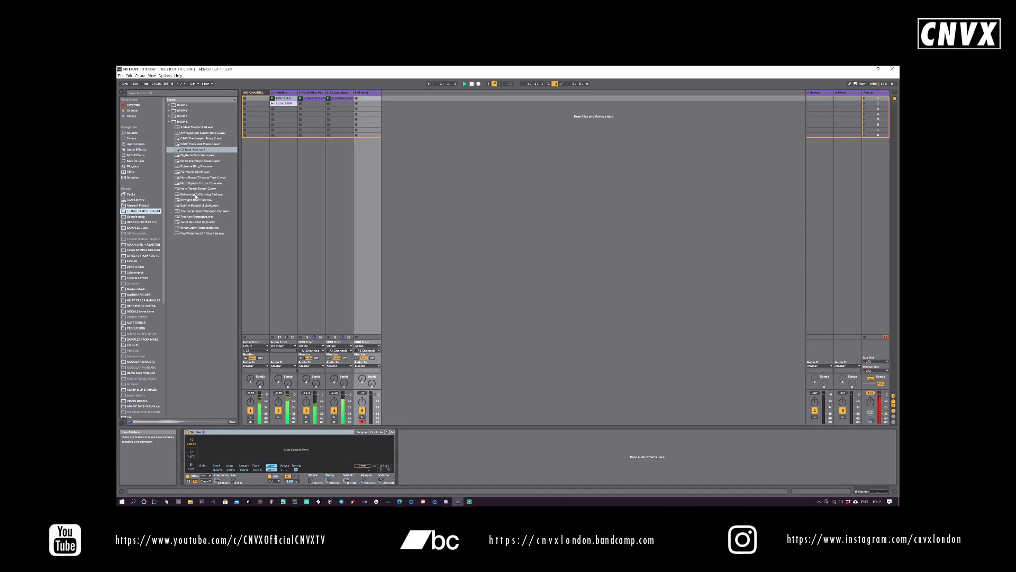
{"action": "left_click", "coordinate": [170, 110]}
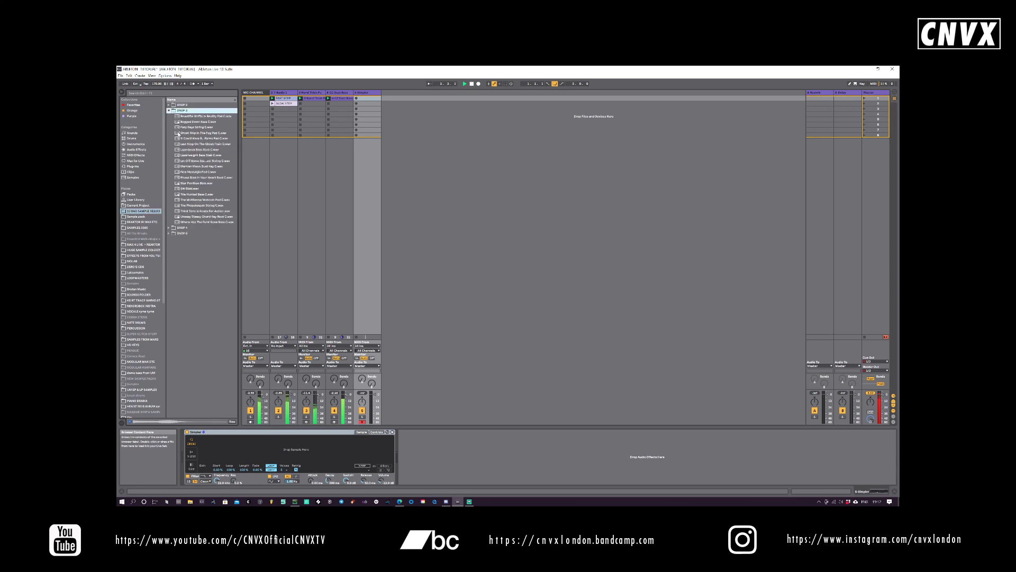
{"action": "left_click", "coordinate": [191, 134]}
{"action": "left_click", "coordinate": [196, 155]}
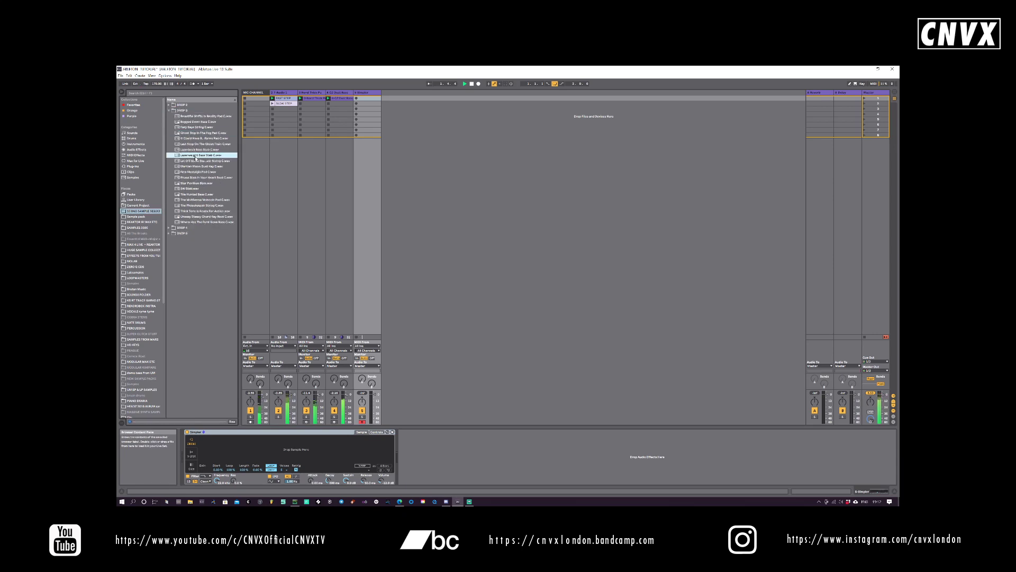
{"action": "left_click", "coordinate": [196, 167]}
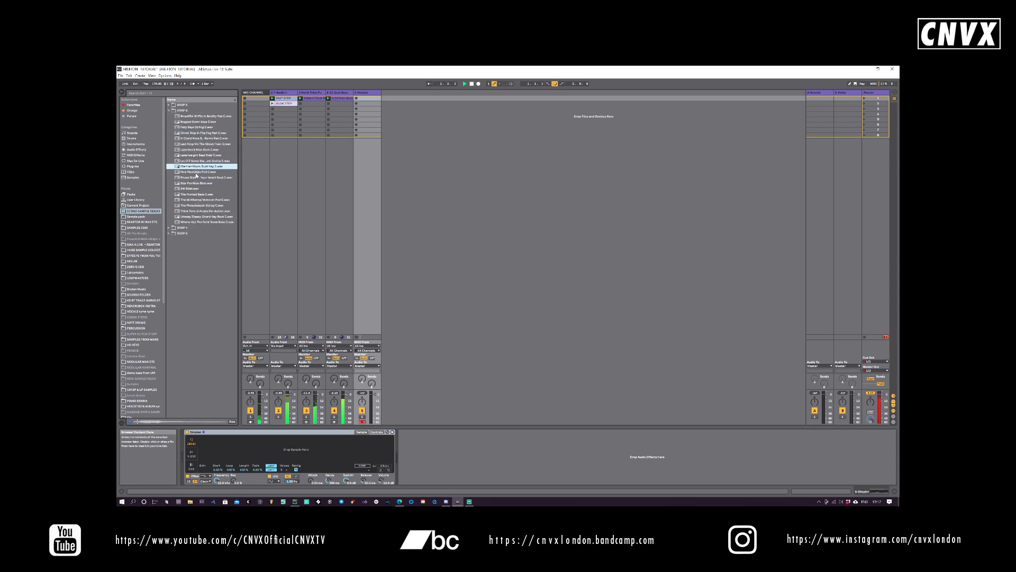
{"action": "left_click_drag", "start_coordinate": [199, 169], "coordinate": [244, 456]}
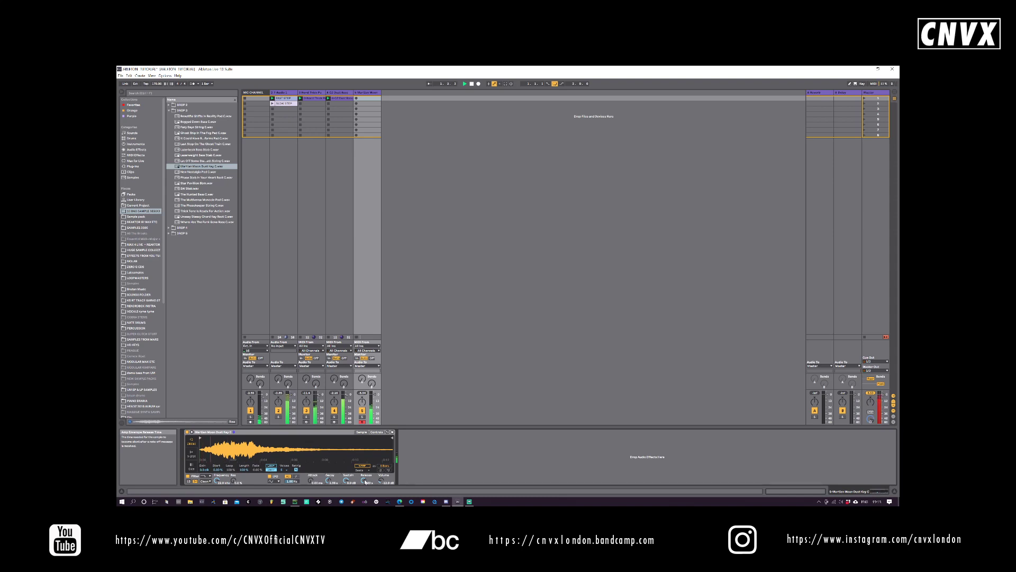
- Record a MIDI melody into the new Simpler track's first slot and open the recorded clip
{"action": "left_click", "coordinate": [357, 98]}
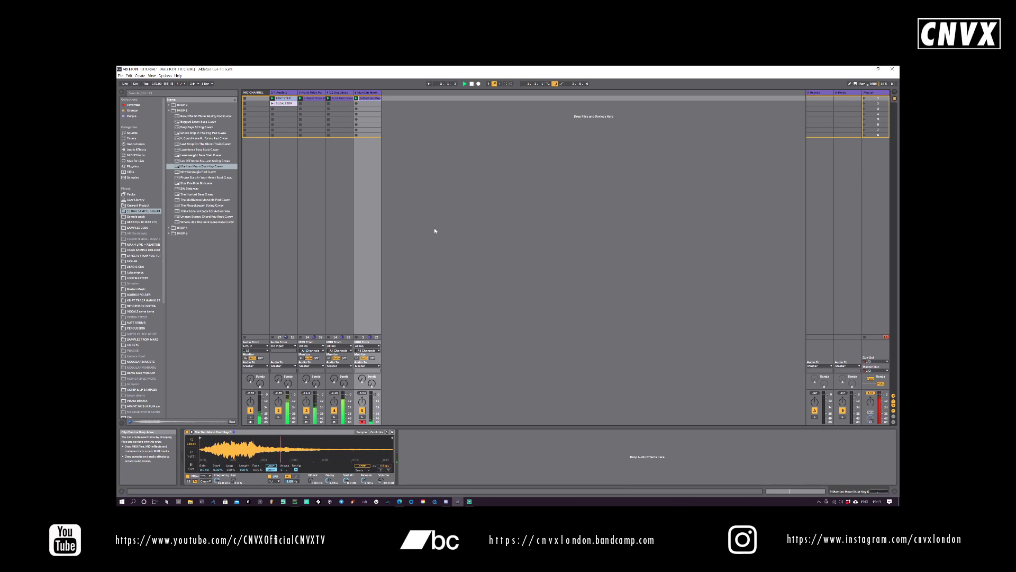
{"action": "double_click", "coordinate": [370, 98]}
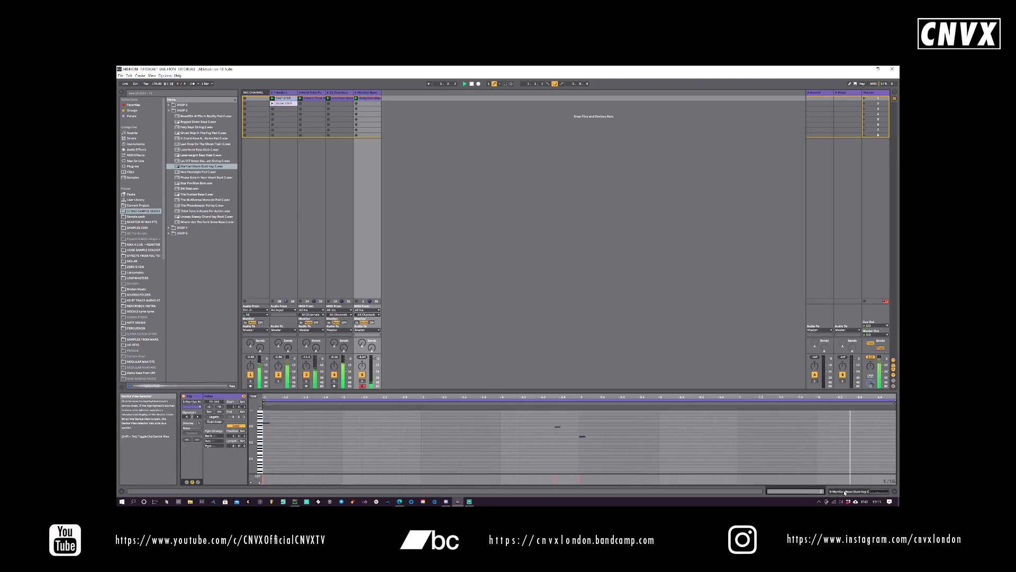
- Choose a different filter type in the melody track's Simpler and adjust the filter frequency
{"action": "double_click", "coordinate": [367, 93]}
{"action": "left_click", "coordinate": [206, 476]}
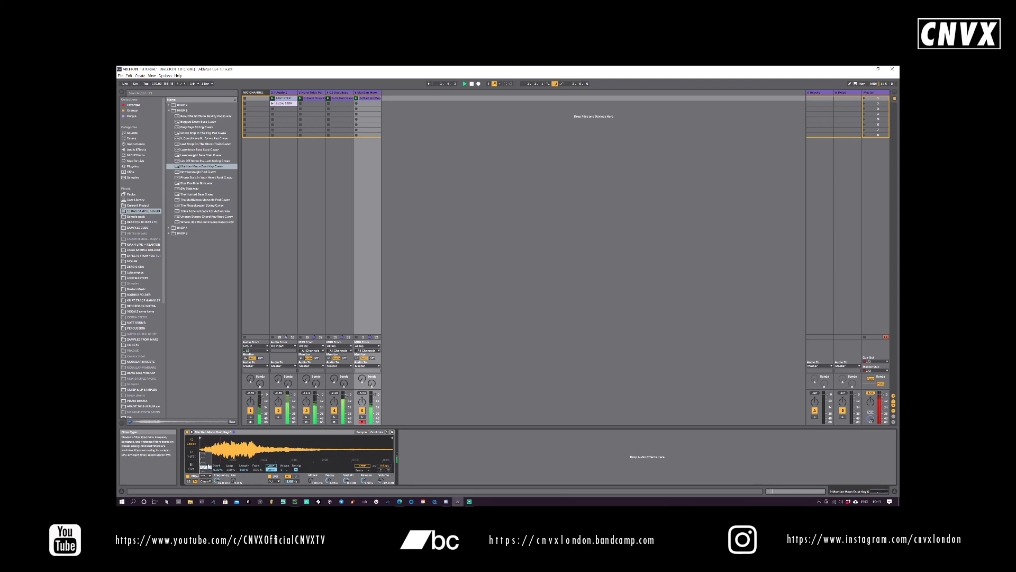
{"action": "left_click", "coordinate": [208, 465]}
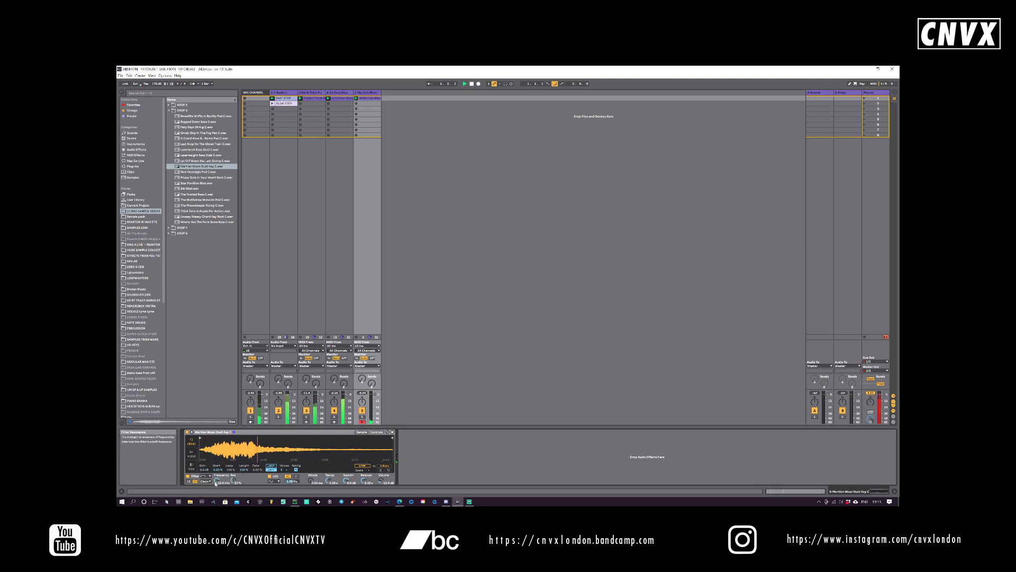
{"action": "mouse_move", "coordinate": [216, 481]}
{"action": "left_mouse_down"}
{"action": "mouse_move", "coordinate": [215, 511]}
{"action": "mouse_move", "coordinate": [217, 474]}
{"action": "mouse_move", "coordinate": [217, 483]}
{"action": "left_mouse_up"}
- Find Echo among the audio effects and add it after the Simpler on the melody track
{"action": "left_click", "coordinate": [133, 166]}
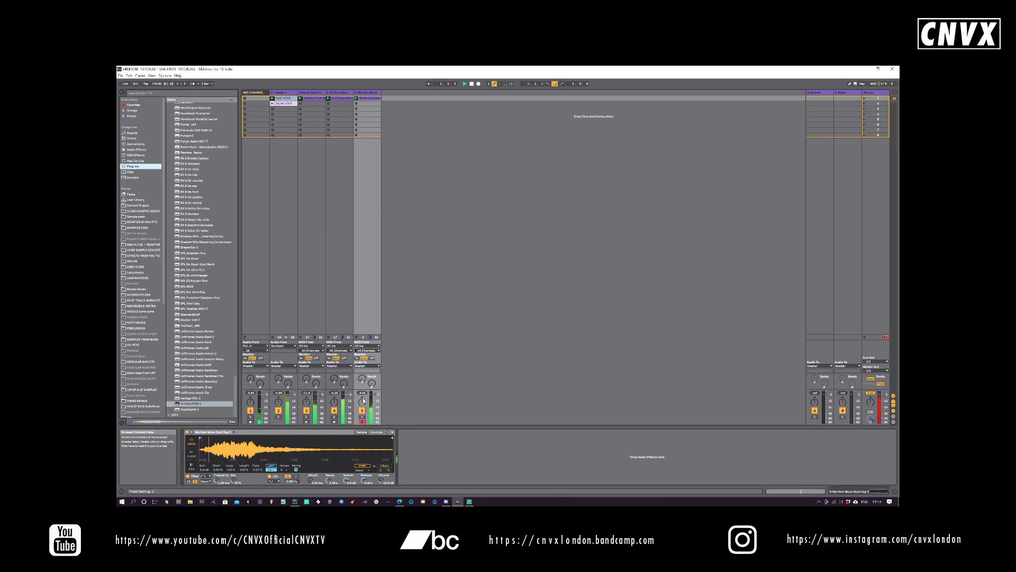
{"action": "left_click", "coordinate": [136, 144]}
{"action": "left_click", "coordinate": [137, 149]}
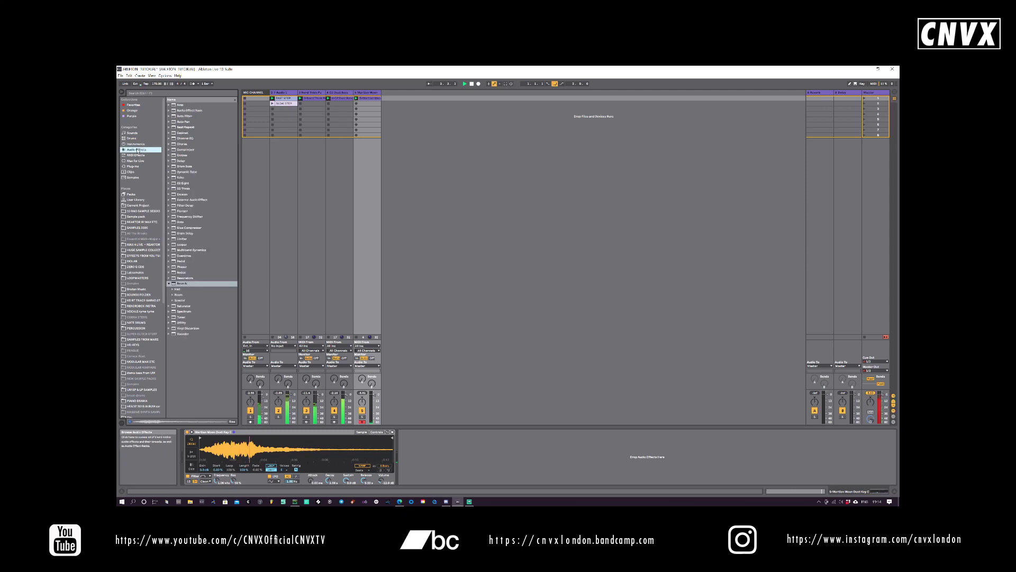
{"action": "left_click", "coordinate": [169, 285]}
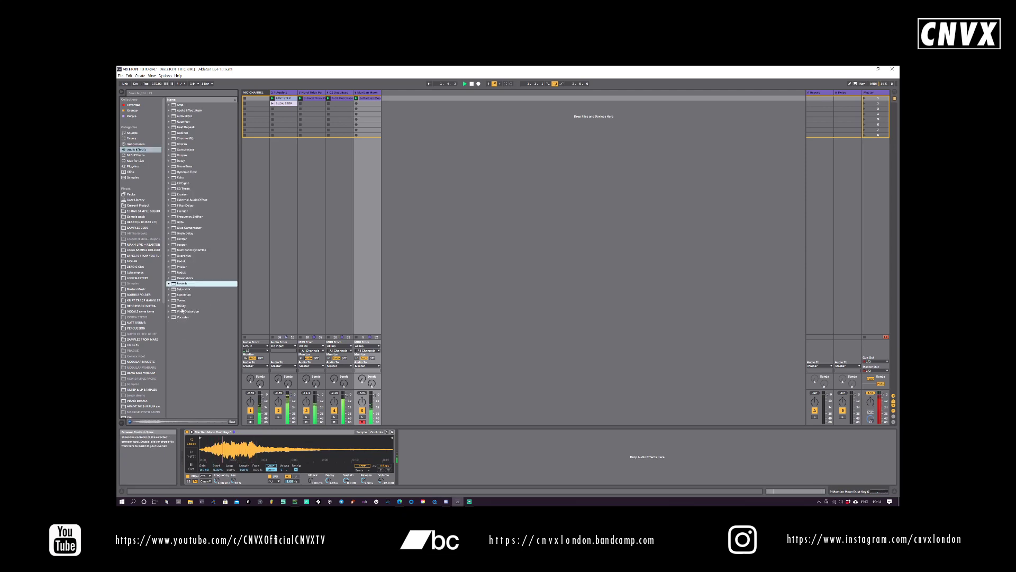
{"action": "left_click", "coordinate": [168, 178]}
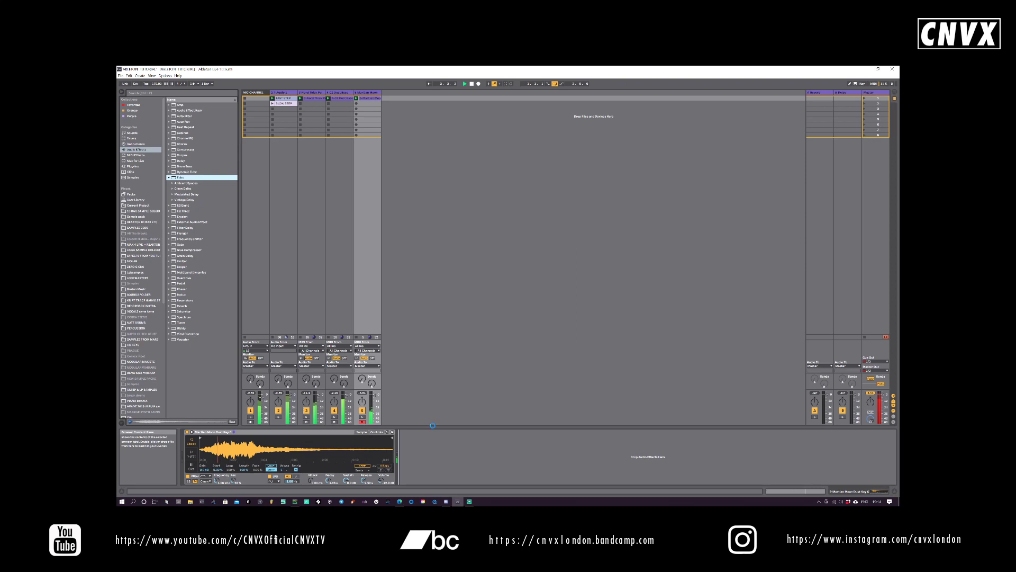
{"action": "left_click_drag", "start_coordinate": [432, 425], "coordinate": [442, 450]}
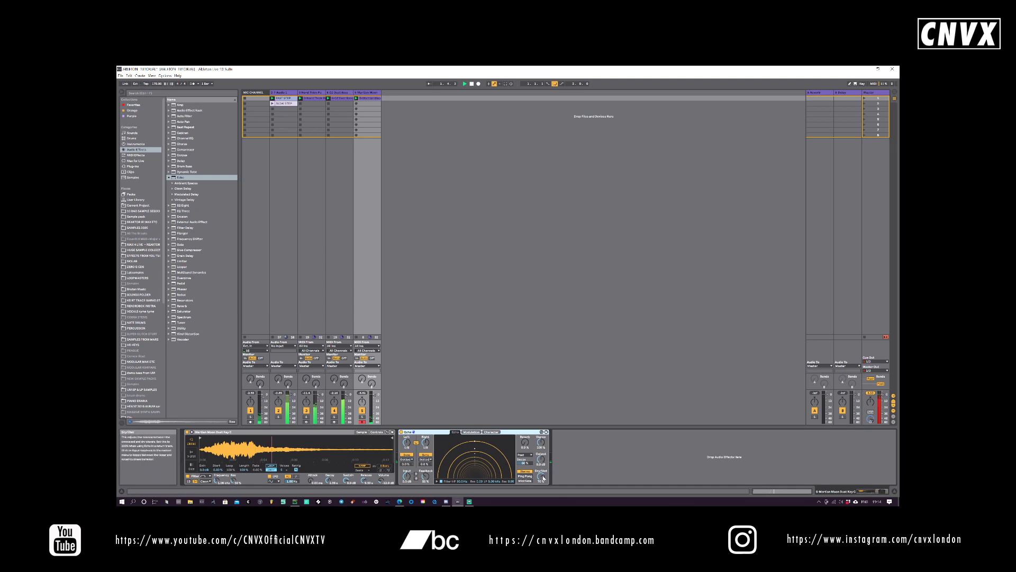
- Lower the Echo's dry/wet mix and raise its reverb level
{"action": "left_click_drag", "start_coordinate": [541, 477], "coordinate": [541, 482]}
{"action": "left_click_drag", "start_coordinate": [525, 443], "coordinate": [524, 419]}
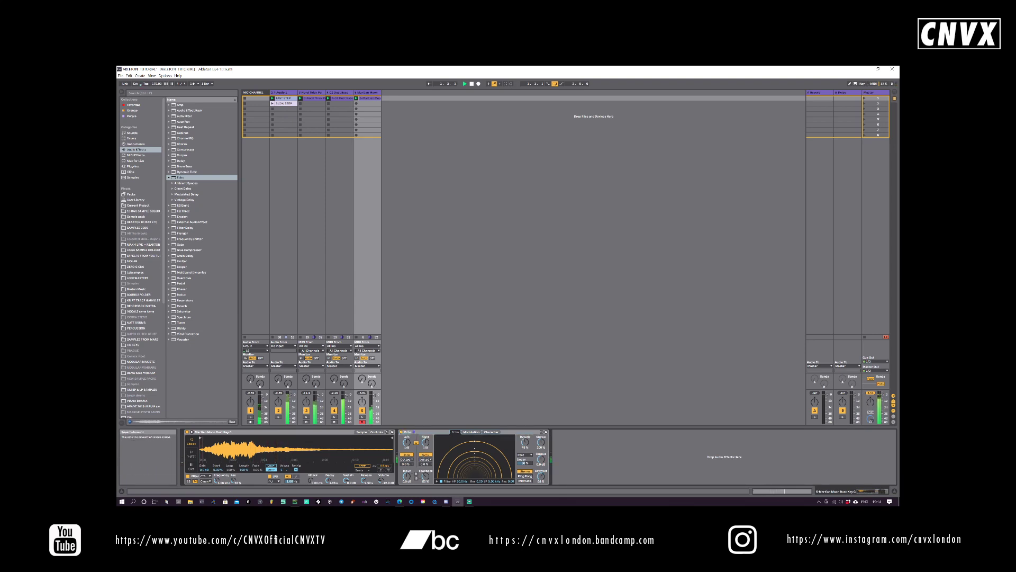
{"action": "left_click_drag", "start_coordinate": [541, 477], "coordinate": [541, 480]}
- Move the melody Simpler's sample start slightly into the waveform and duplicate the track
{"action": "left_click_drag", "start_coordinate": [211, 438], "coordinate": [223, 439]}
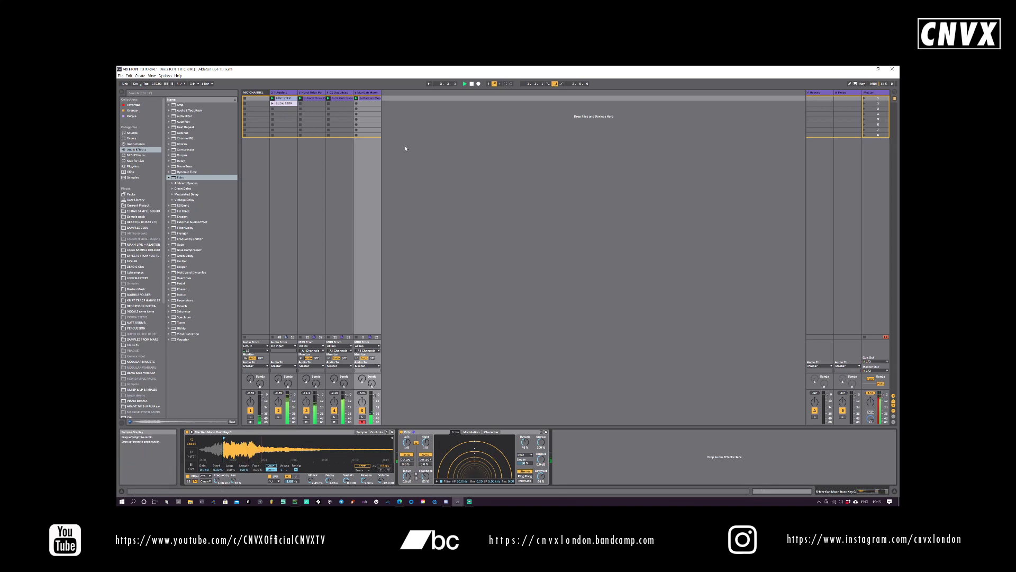
{"action": "right_click", "coordinate": [364, 93]}
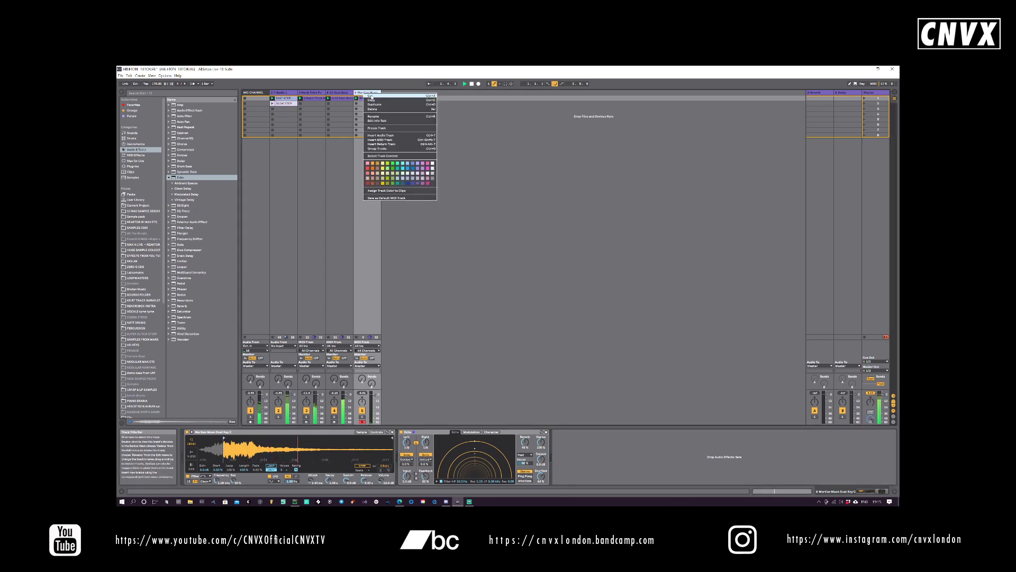
{"action": "left_click", "coordinate": [377, 104]}
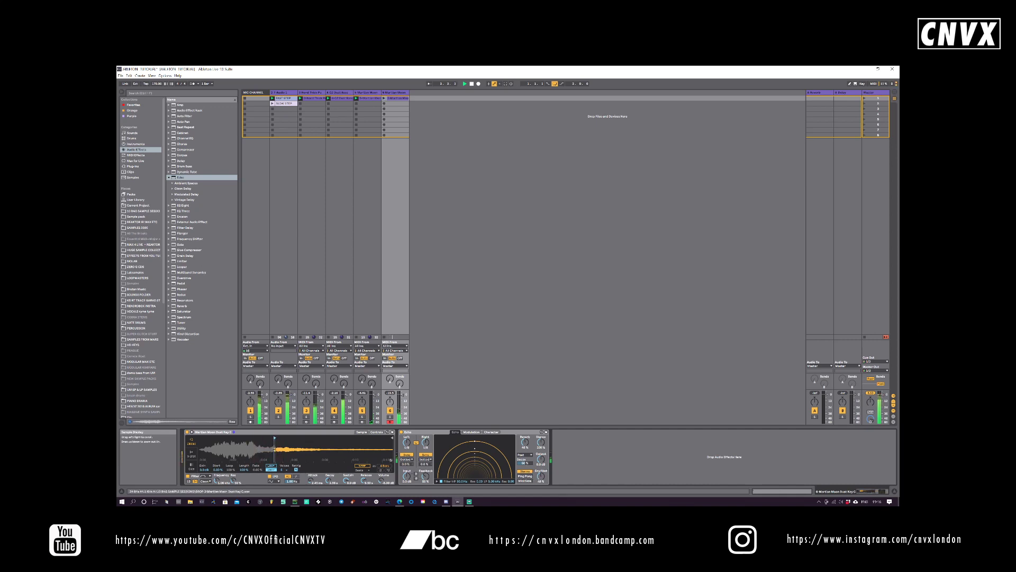
- Raise the duplicated Simpler's volume and record a new MIDI part into that track's second slot
{"action": "left_click_drag", "start_coordinate": [382, 480], "coordinate": [382, 465]}
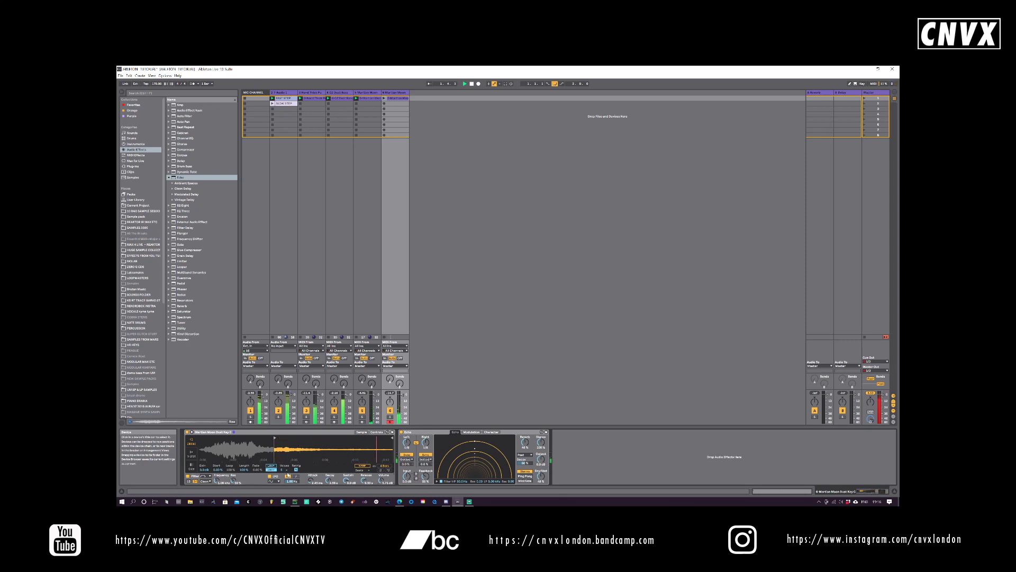
{"action": "left_click", "coordinate": [385, 105]}
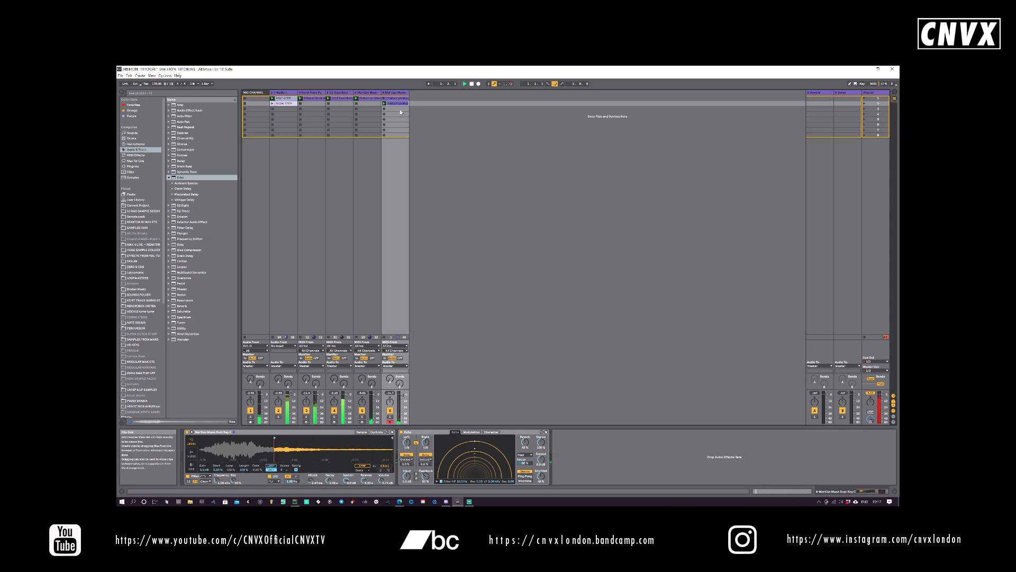
- Loop only the two-bar section from bar 6 to bar 8 in the newly recorded clip and align its start
{"action": "double_click", "coordinate": [398, 105]}
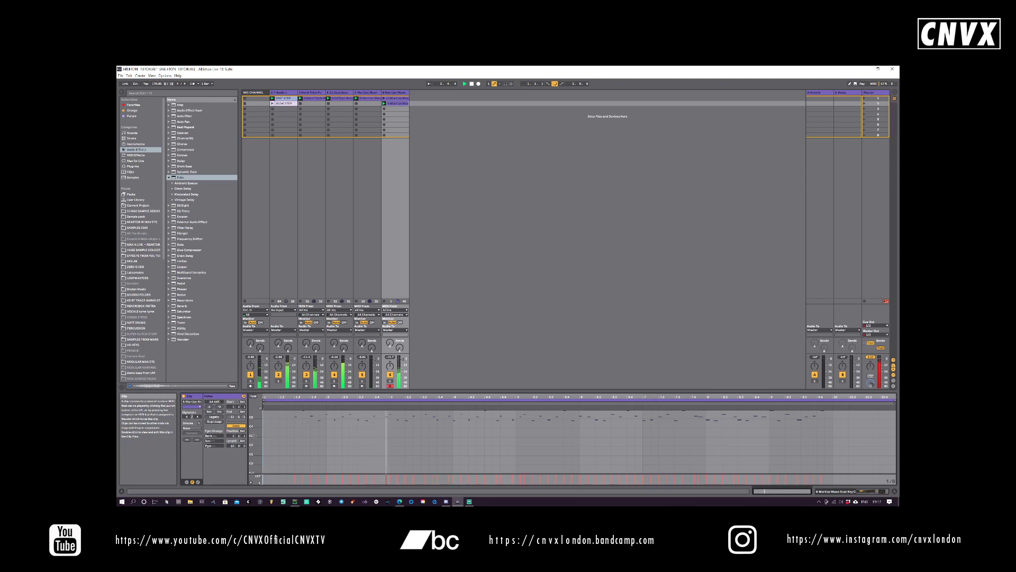
{"action": "left_click_drag", "start_coordinate": [537, 425], "coordinate": [581, 425]}
{"action": "left_click_drag", "start_coordinate": [894, 406], "coordinate": [706, 425]}
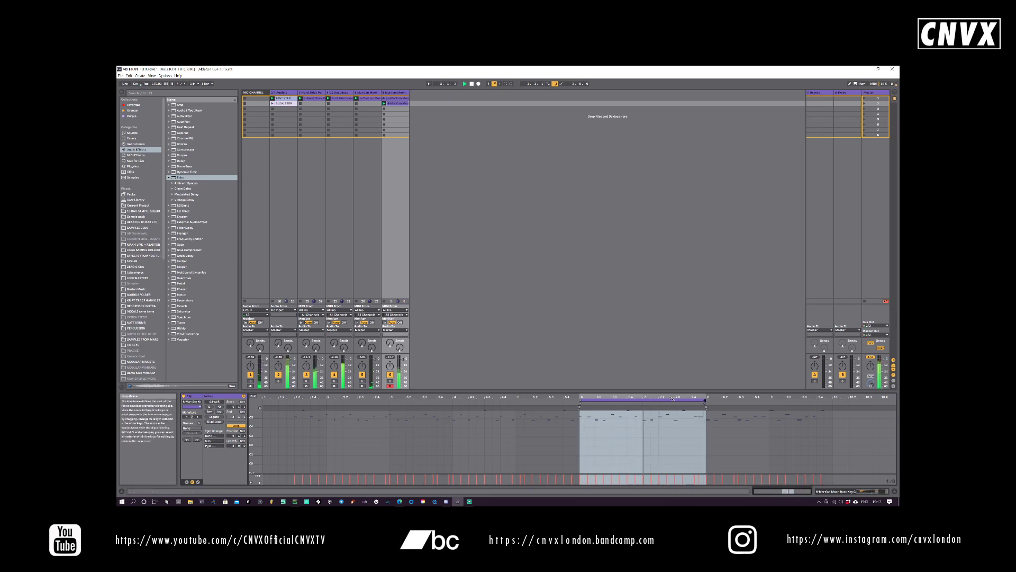
{"action": "left_click_drag", "start_coordinate": [655, 397], "coordinate": [576, 418]}
- Move the short note near the end of bar 7 slightly earlier and to a higher pitch
{"action": "left_click_drag", "start_coordinate": [253, 438], "coordinate": [275, 438]}
{"action": "scroll", "coordinate": [653, 451], "scroll_direction": "up", "scroll_amount": 2}
{"action": "scroll", "coordinate": [654, 450], "scroll_direction": "up", "scroll_amount": 2}
{"action": "left_click", "coordinate": [721, 430]}
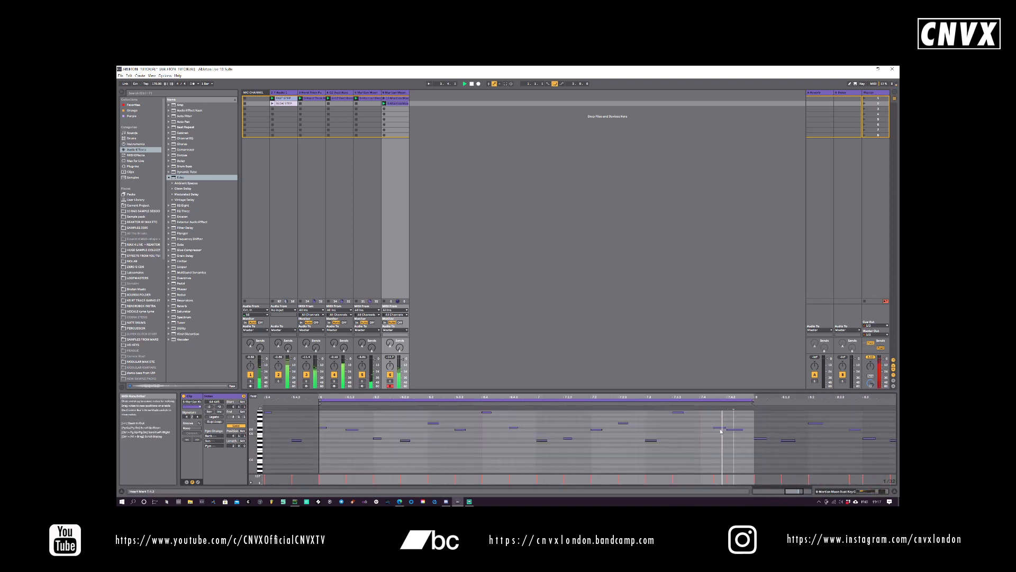
{"action": "left_click", "coordinate": [720, 427]}
{"action": "key", "text": "Left"}
{"action": "key", "text": "Left"}
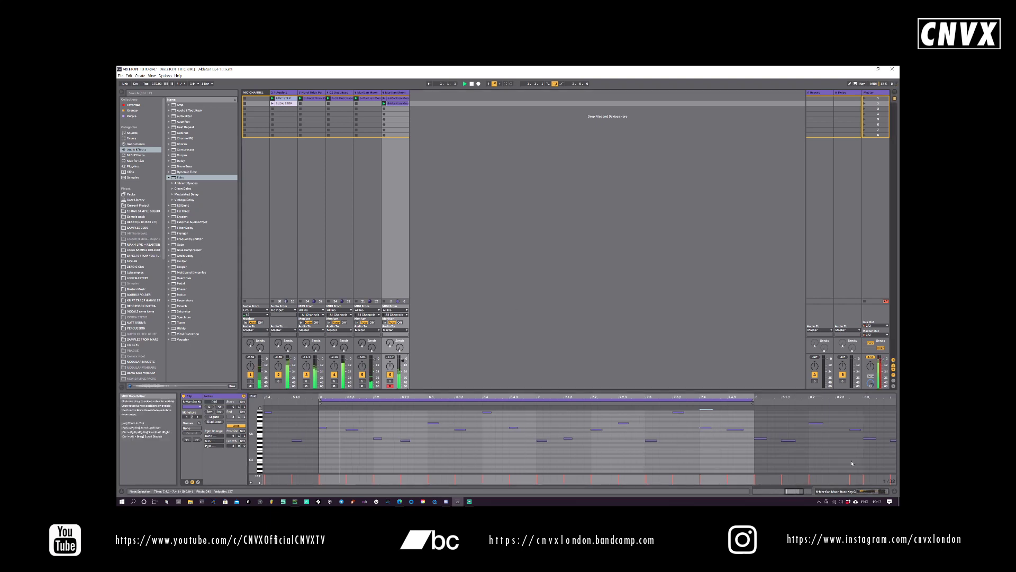
- Return to the duplicated track's devices and adjust the Simpler's amplitude envelope
{"action": "left_click", "coordinate": [836, 492]}
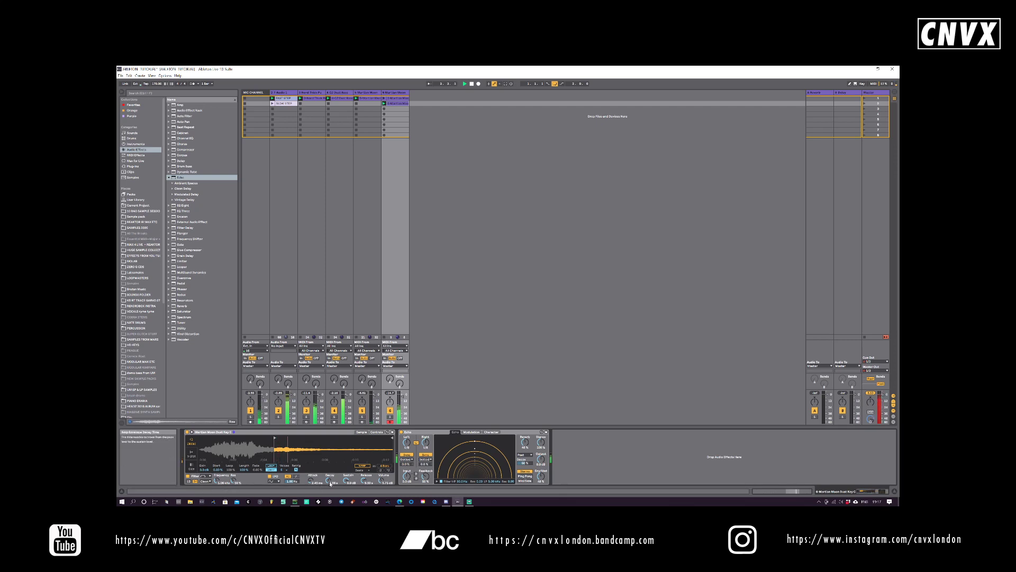
{"action": "left_click_drag", "start_coordinate": [312, 482], "coordinate": [381, 489]}
- Adjust the duplicated track's Echo delay time and mode, and lower its dry/wet mix slightly
{"action": "left_click_drag", "start_coordinate": [407, 442], "coordinate": [406, 450]}
{"action": "left_click", "coordinate": [416, 442]}
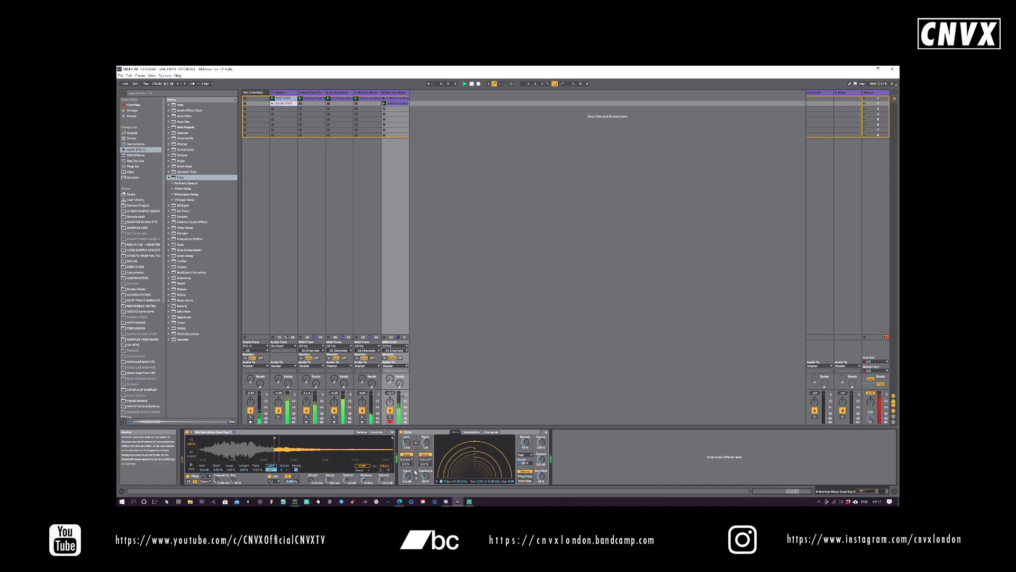
{"action": "left_click", "coordinate": [408, 459]}
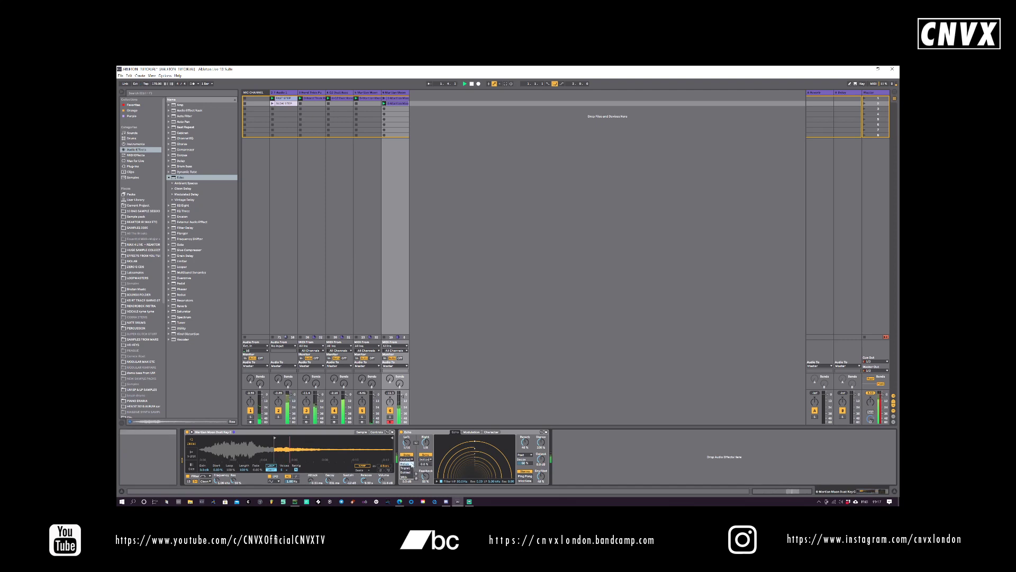
{"action": "left_click", "coordinate": [411, 464]}
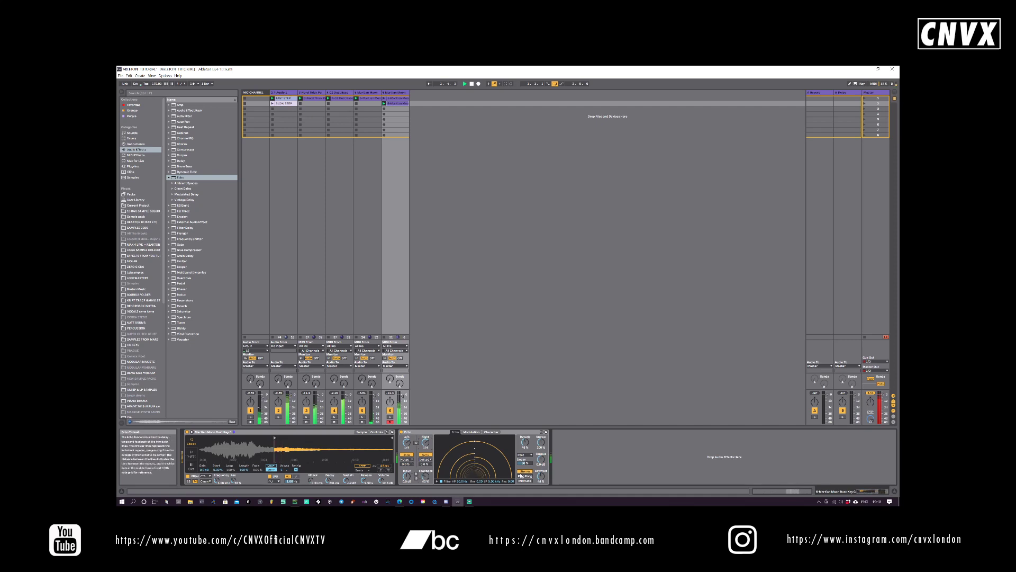
{"action": "mouse_move", "coordinate": [541, 476]}
{"action": "left_mouse_down"}
{"action": "mouse_move", "coordinate": [543, 443]}
{"action": "mouse_move", "coordinate": [525, 430]}
{"action": "mouse_move", "coordinate": [540, 479]}
{"action": "left_mouse_up"}
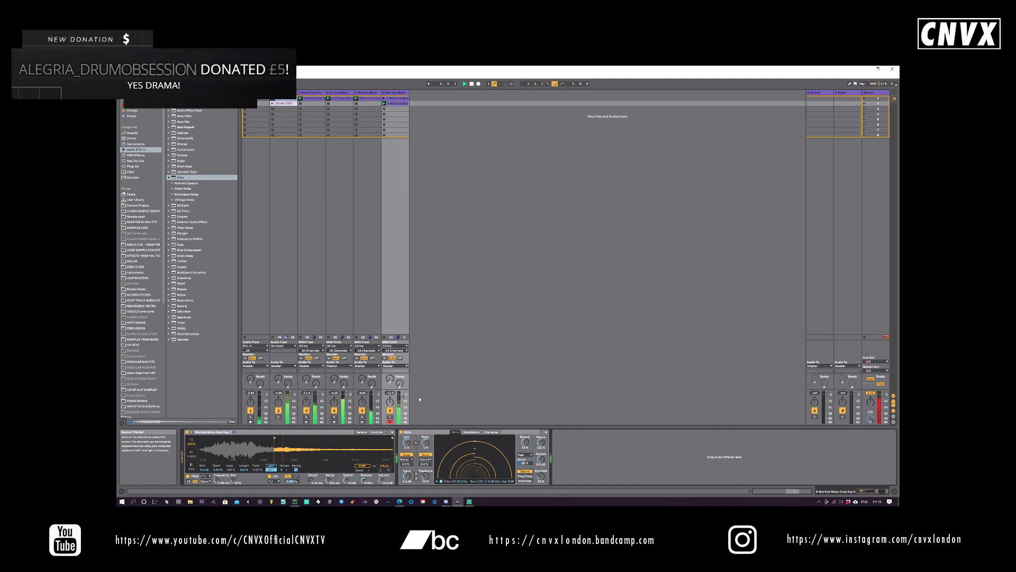
- Lower the duplicated melody track's volume slightly and mute the bass track
{"action": "left_click_drag", "start_coordinate": [402, 399], "coordinate": [403, 400]}
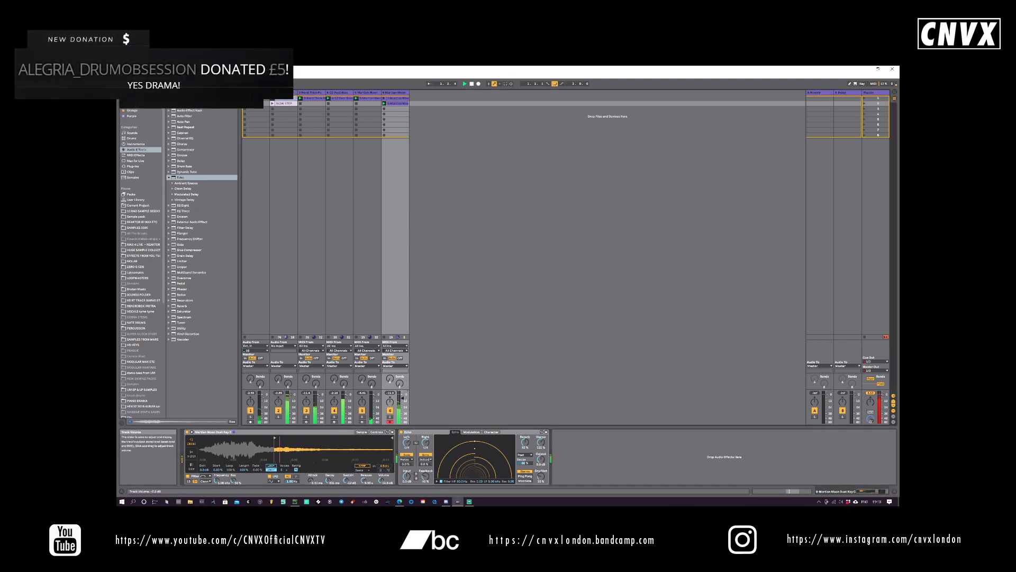
{"action": "left_click", "coordinate": [334, 411]}
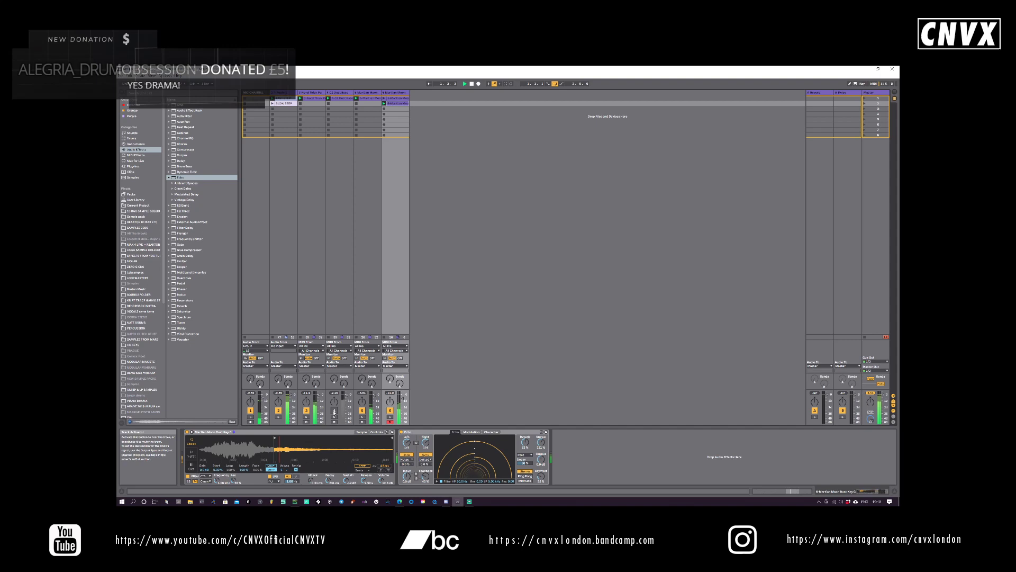
- Unmute the bass track and toggle the chord track's mute to compare the mix
{"action": "left_click", "coordinate": [334, 412]}
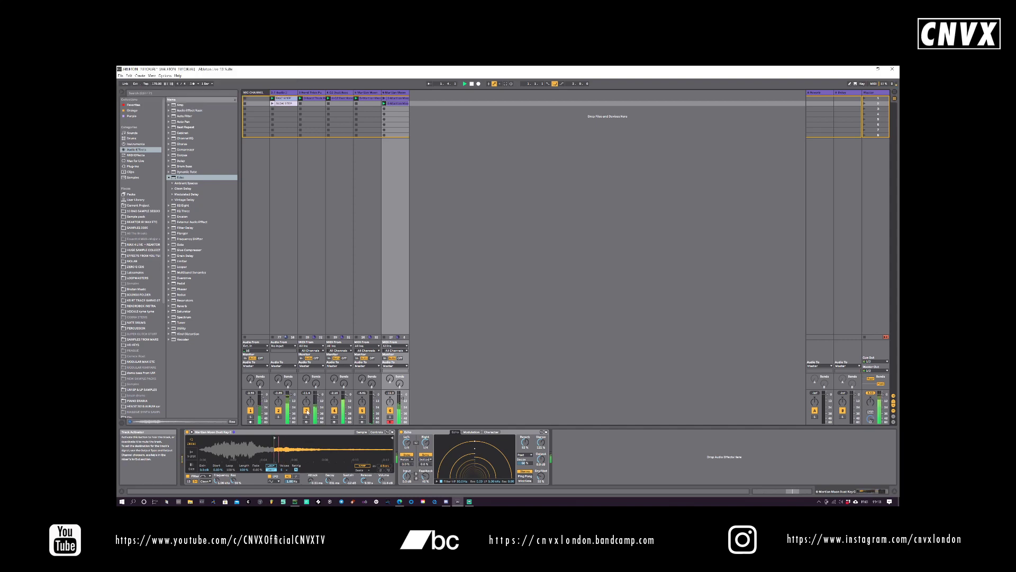
{"action": "left_click", "coordinate": [307, 411]}
{"action": "left_click", "coordinate": [307, 412]}
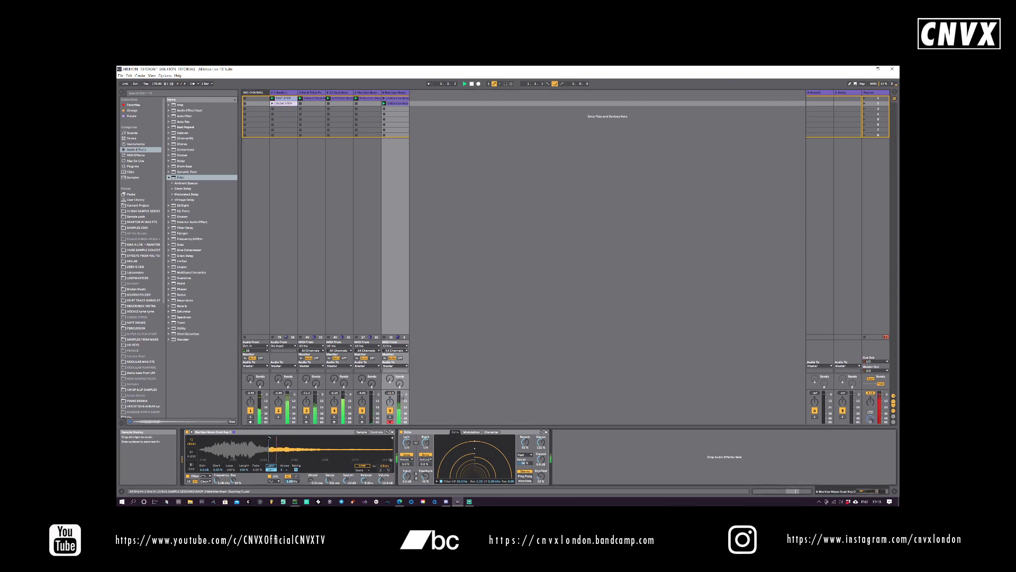
- Shift the duplicated melody's Simpler sample start close to the waveform's loudest onset, fine-tuning the track volume and filter frequency
{"action": "mouse_move", "coordinate": [252, 437]}
{"action": "left_mouse_down"}
{"action": "mouse_move", "coordinate": [238, 437]}
{"action": "mouse_move", "coordinate": [282, 437]}
{"action": "left_mouse_up"}
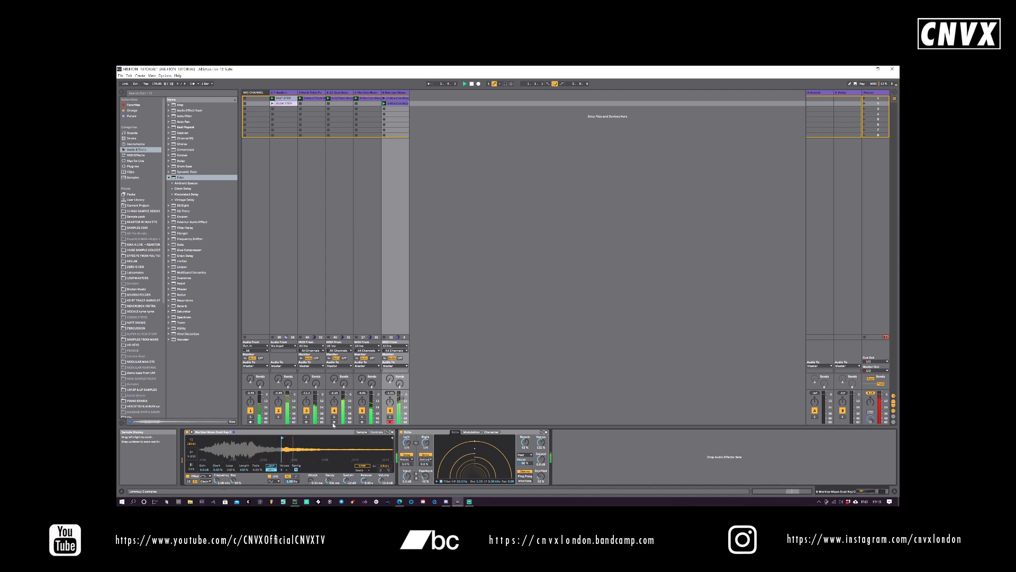
{"action": "left_click_drag", "start_coordinate": [403, 398], "coordinate": [403, 402]}
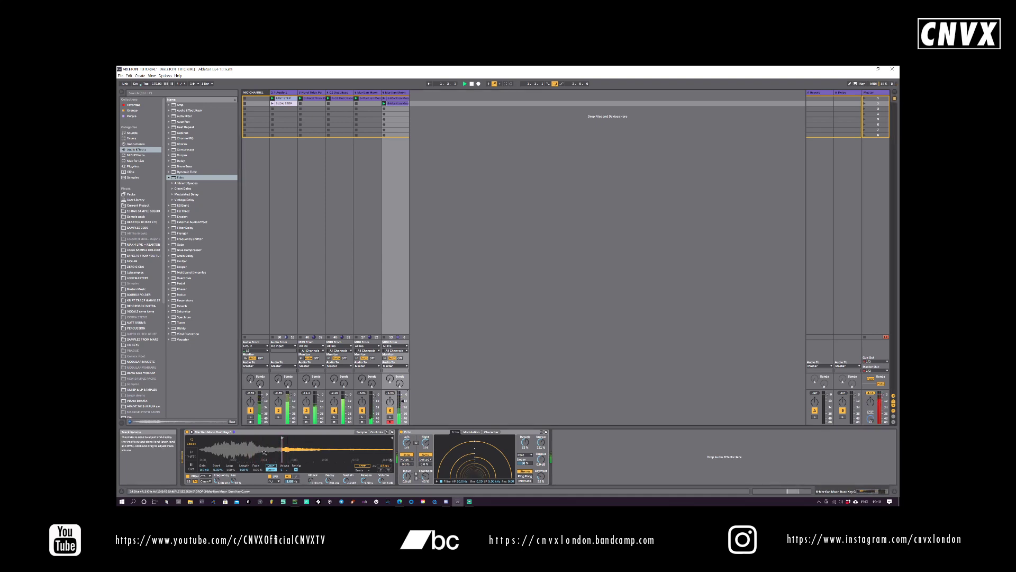
{"action": "mouse_move", "coordinate": [282, 437]}
{"action": "left_mouse_down"}
{"action": "mouse_move", "coordinate": [206, 438]}
{"action": "mouse_move", "coordinate": [263, 437]}
{"action": "left_mouse_up"}
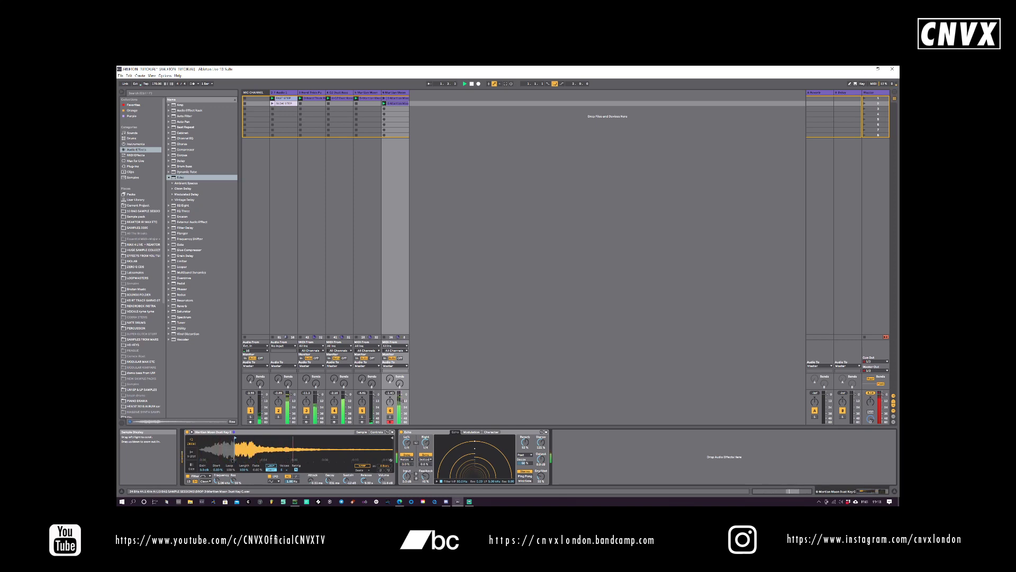
{"action": "mouse_move", "coordinate": [232, 460]}
{"action": "left_mouse_down"}
{"action": "mouse_move", "coordinate": [251, 461]}
{"action": "mouse_move", "coordinate": [223, 461]}
{"action": "mouse_move", "coordinate": [260, 463]}
{"action": "mouse_move", "coordinate": [222, 462]}
{"action": "left_mouse_up"}
{"action": "left_click_drag", "start_coordinate": [228, 461], "coordinate": [238, 462]}
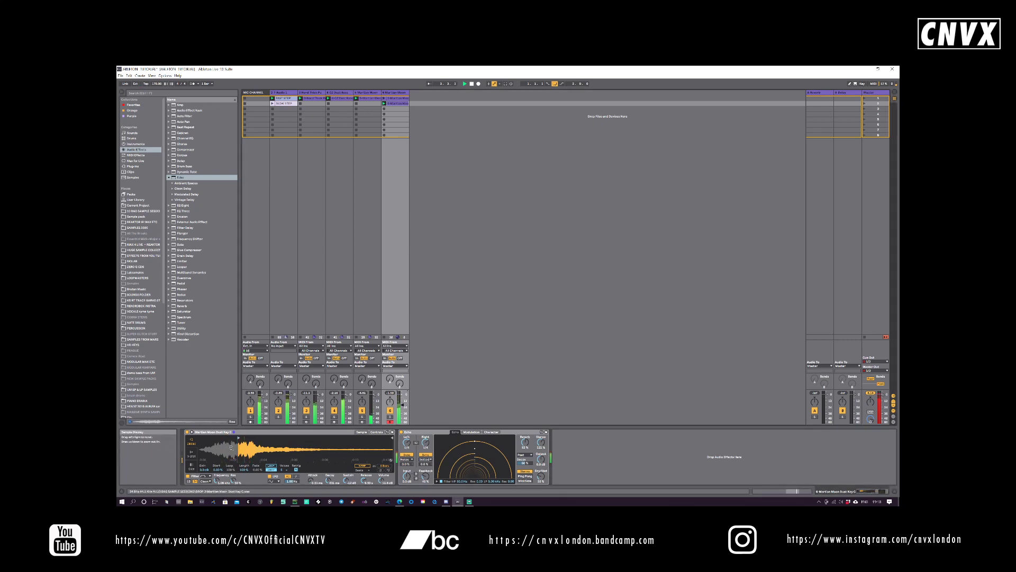
{"action": "left_click_drag", "start_coordinate": [240, 440], "coordinate": [217, 439]}
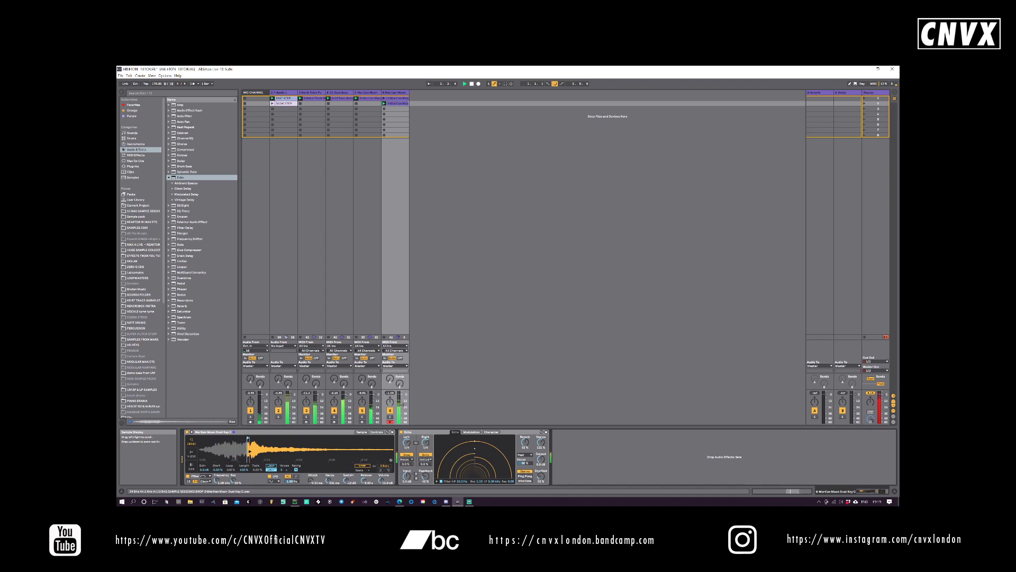
{"action": "mouse_move", "coordinate": [249, 452]}
{"action": "left_mouse_down"}
{"action": "mouse_move", "coordinate": [234, 451]}
{"action": "mouse_move", "coordinate": [216, 474]}
{"action": "left_mouse_up"}
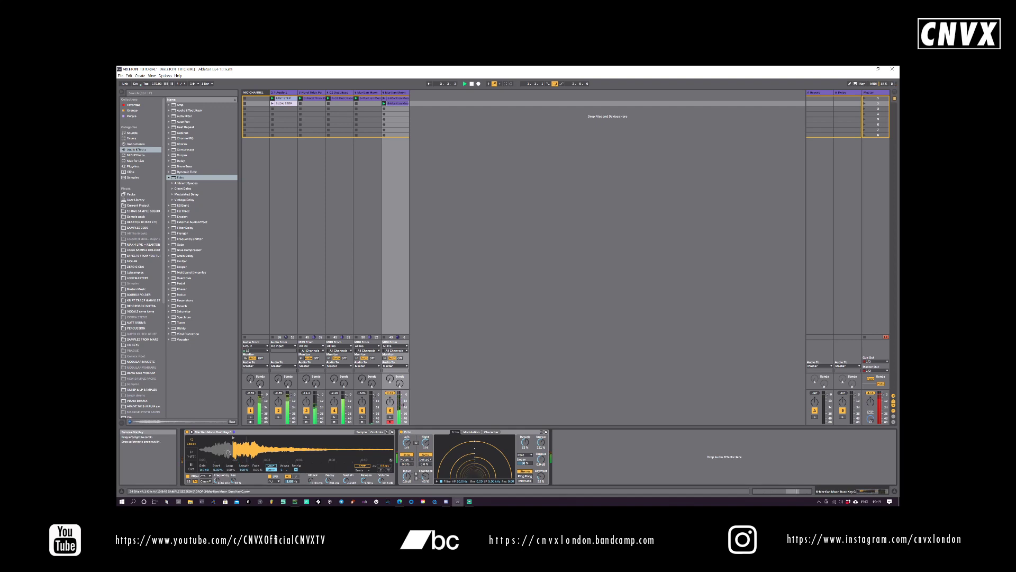
{"action": "mouse_move", "coordinate": [234, 438]}
{"action": "left_mouse_down"}
{"action": "mouse_move", "coordinate": [219, 439]}
{"action": "mouse_move", "coordinate": [240, 438]}
{"action": "left_mouse_up"}
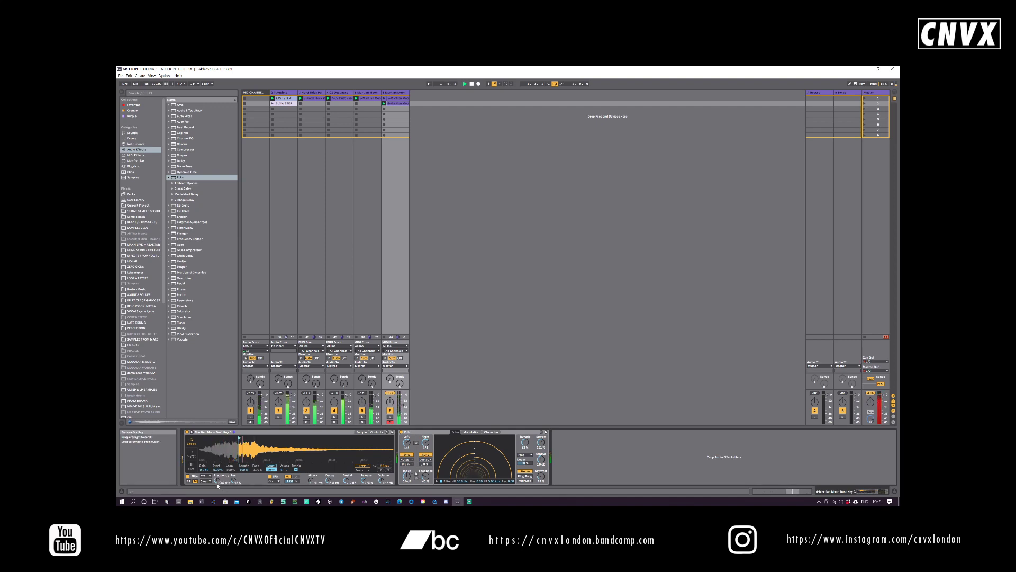
{"action": "left_click_drag", "start_coordinate": [217, 481], "coordinate": [217, 477]}
{"action": "mouse_move", "coordinate": [240, 438]}
{"action": "left_mouse_down"}
{"action": "mouse_move", "coordinate": [215, 438]}
{"action": "mouse_move", "coordinate": [230, 437]}
{"action": "left_mouse_up"}
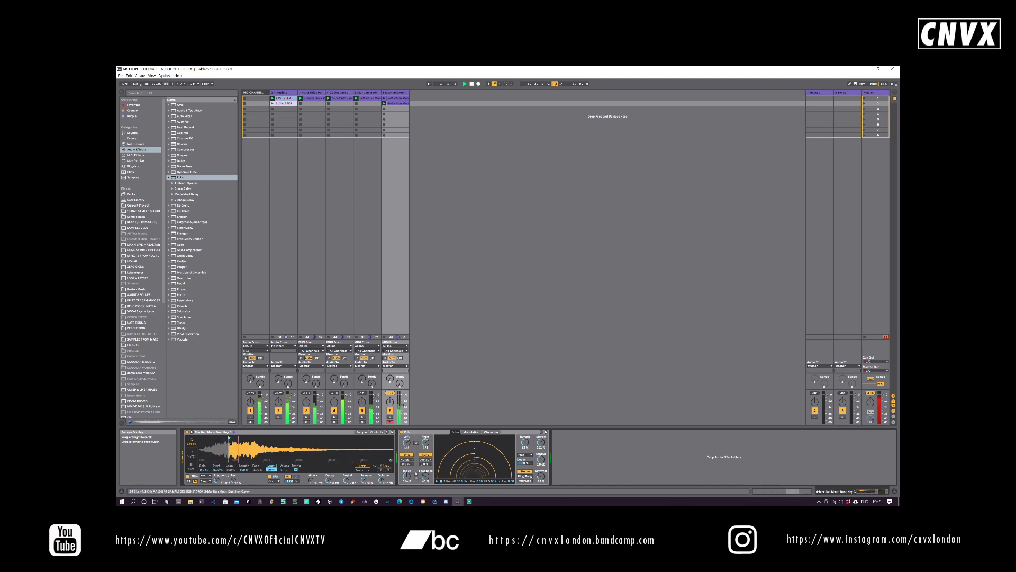
- Insert a new audio track after the duplicated melody track and set its audio input to that melody track
{"action": "right_click", "coordinate": [414, 93]}
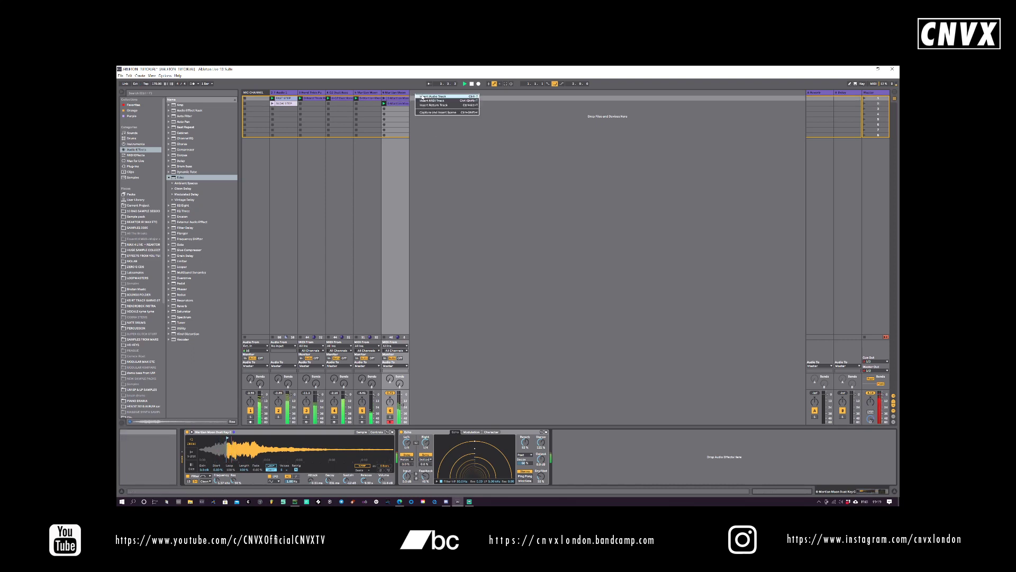
{"action": "left_click", "coordinate": [468, 151]}
{"action": "key", "text": "ctrl+t"}
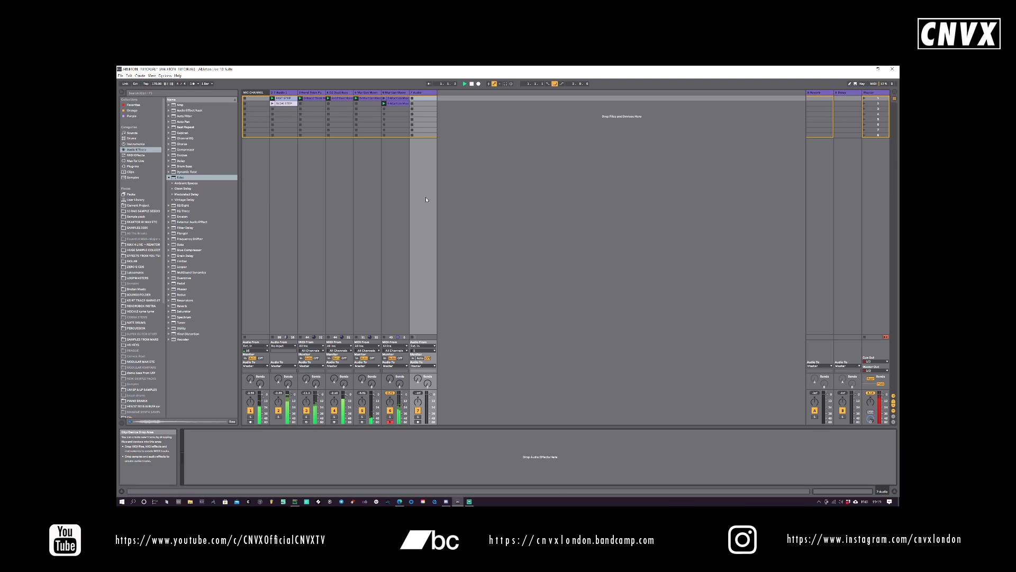
{"action": "left_click", "coordinate": [423, 346]}
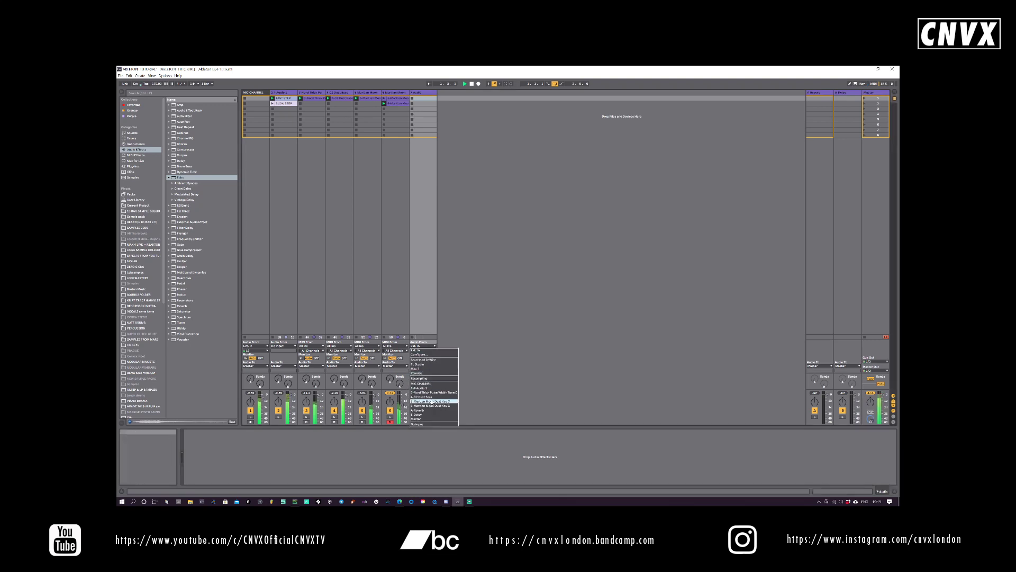
{"action": "left_click", "coordinate": [431, 406]}
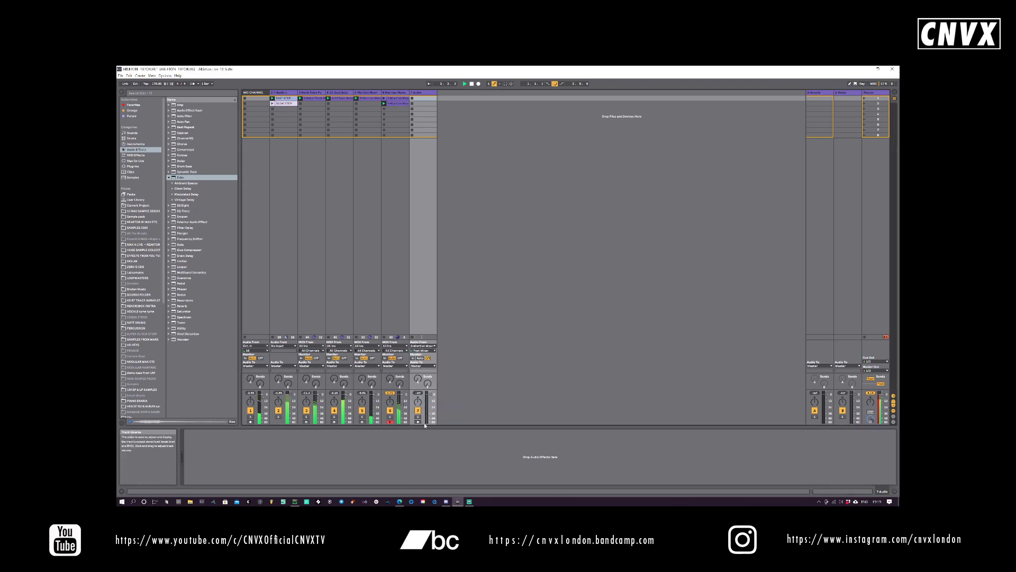
- Record the duplicated melody into the new audio track's first clip slot, and mute the source track
{"action": "left_click", "coordinate": [418, 421]}
{"action": "left_click", "coordinate": [412, 99]}
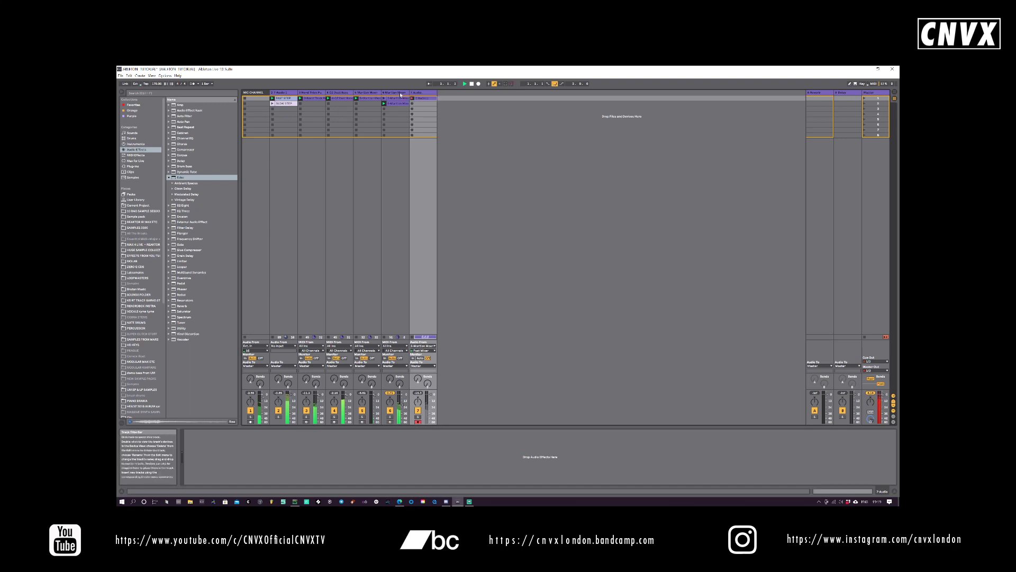
{"action": "left_click", "coordinate": [396, 92]}
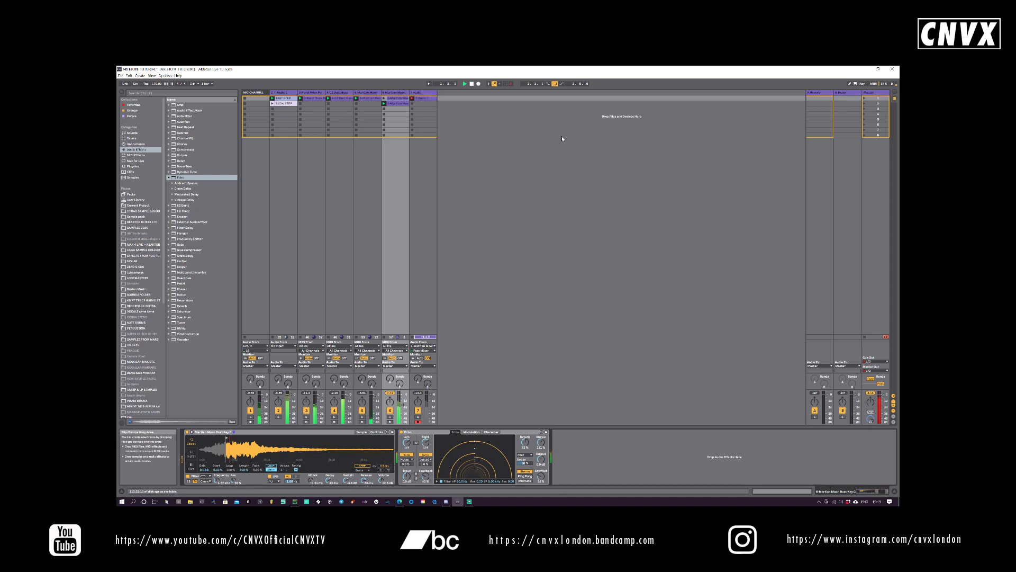
{"action": "left_click", "coordinate": [413, 98]}
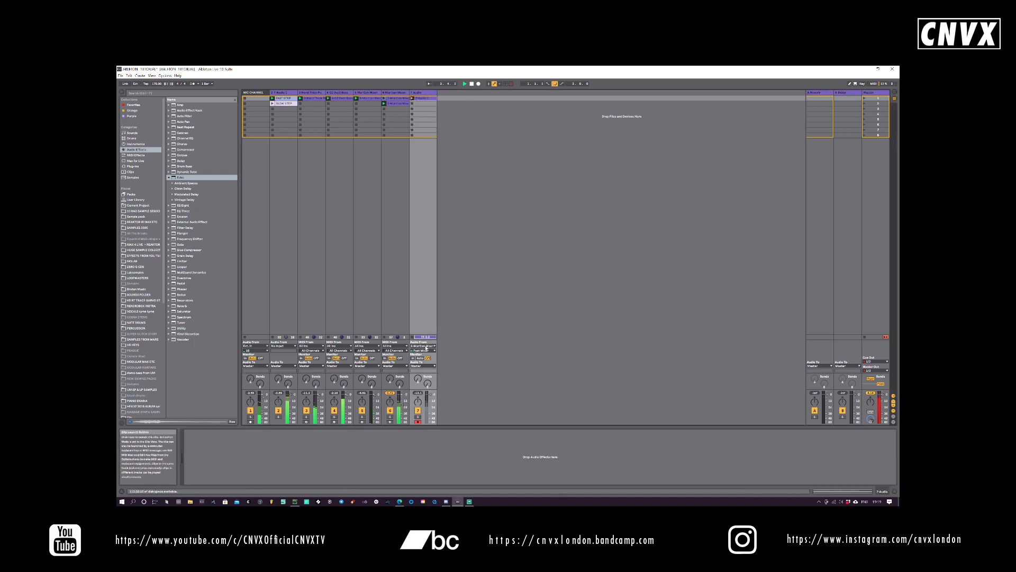
{"action": "left_click", "coordinate": [390, 410]}
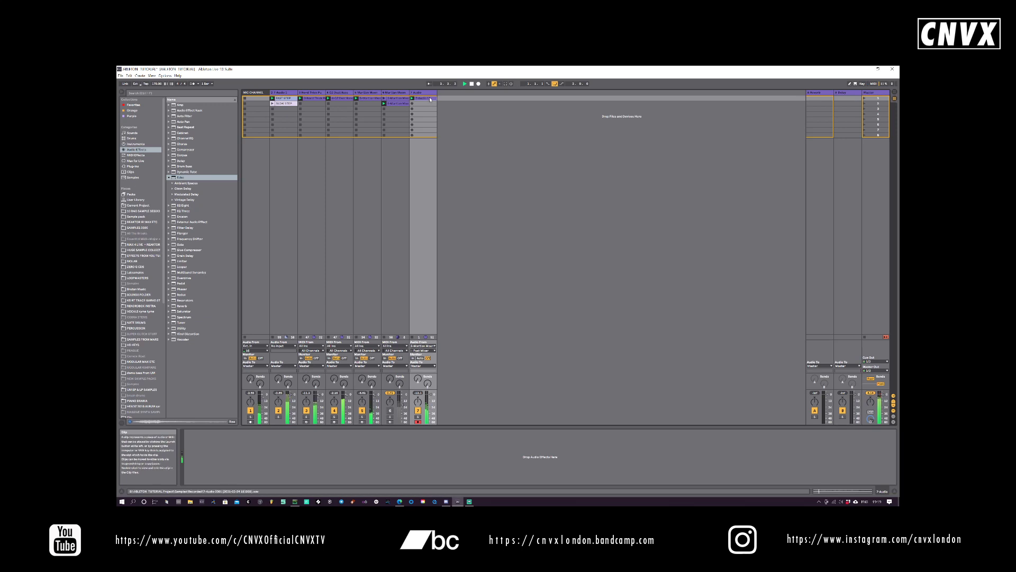
- Loop the middle section of the recorded audio clip, ending where the waveform gets louder, and adjust the track's volume
{"action": "key", "text": "shift+Tab"}
{"action": "left_click_drag", "start_coordinate": [895, 403], "coordinate": [851, 404]}
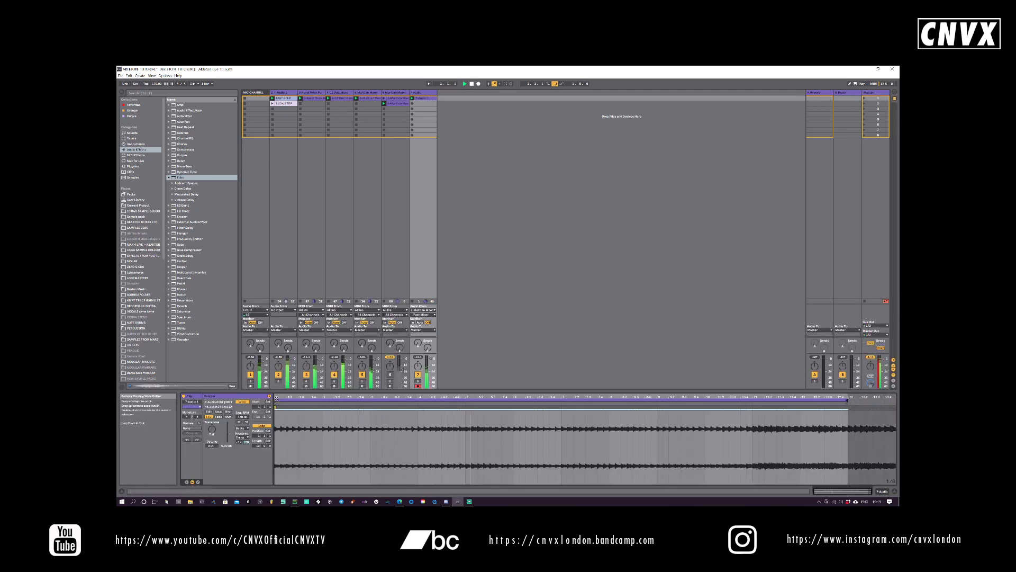
{"action": "mouse_move", "coordinate": [275, 402]}
{"action": "left_mouse_down"}
{"action": "mouse_move", "coordinate": [487, 402]}
{"action": "mouse_move", "coordinate": [454, 400]}
{"action": "mouse_move", "coordinate": [466, 401]}
{"action": "left_mouse_up"}
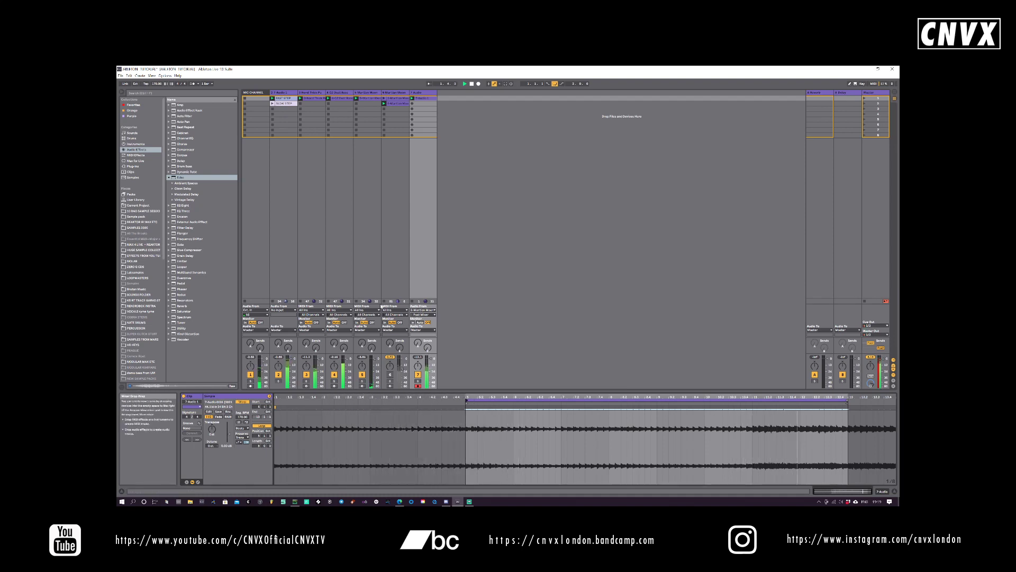
{"action": "left_click", "coordinate": [430, 359]}
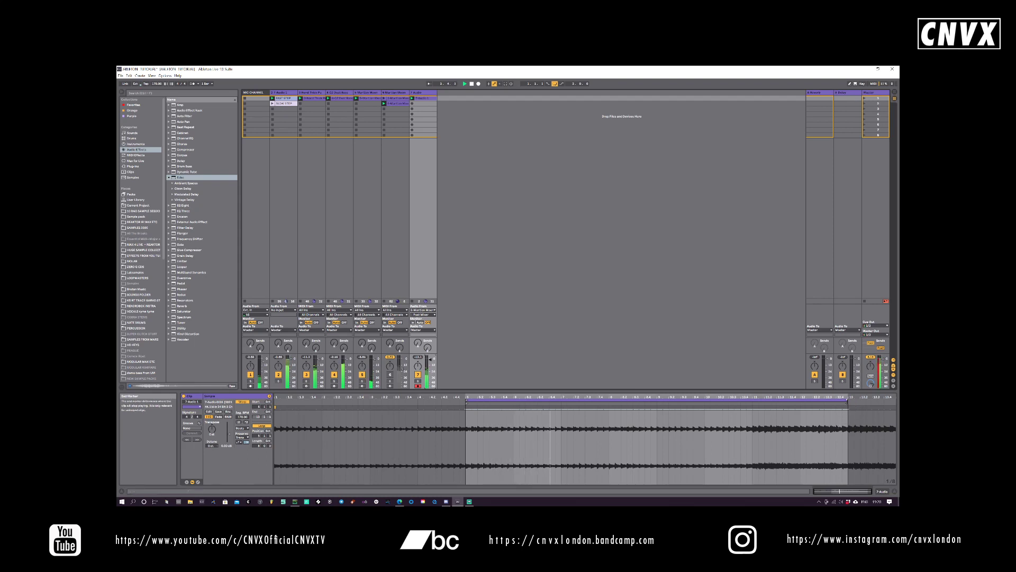
{"action": "left_click_drag", "start_coordinate": [847, 401], "coordinate": [752, 401]}
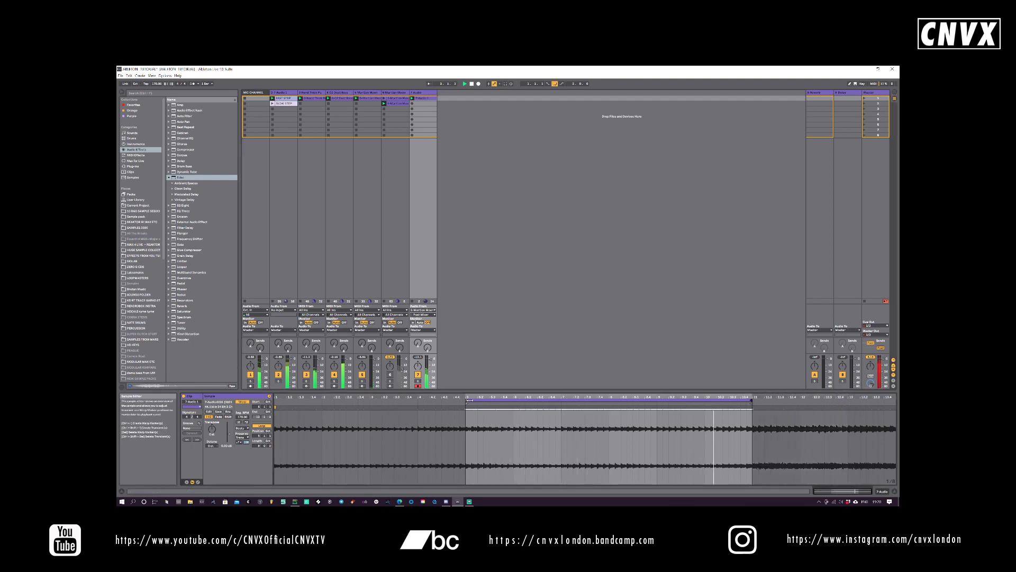
{"action": "left_click_drag", "start_coordinate": [467, 401], "coordinate": [371, 404]}
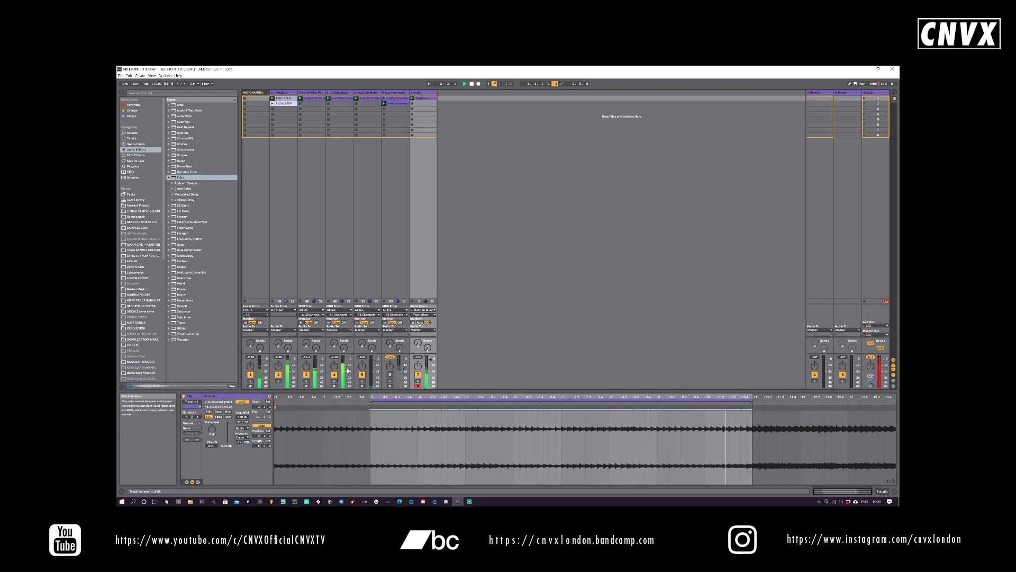
- Mute the original melody track, arm the bass track, and adjust its Simpler's amplitude envelope and filter
{"action": "left_click", "coordinate": [363, 374]}
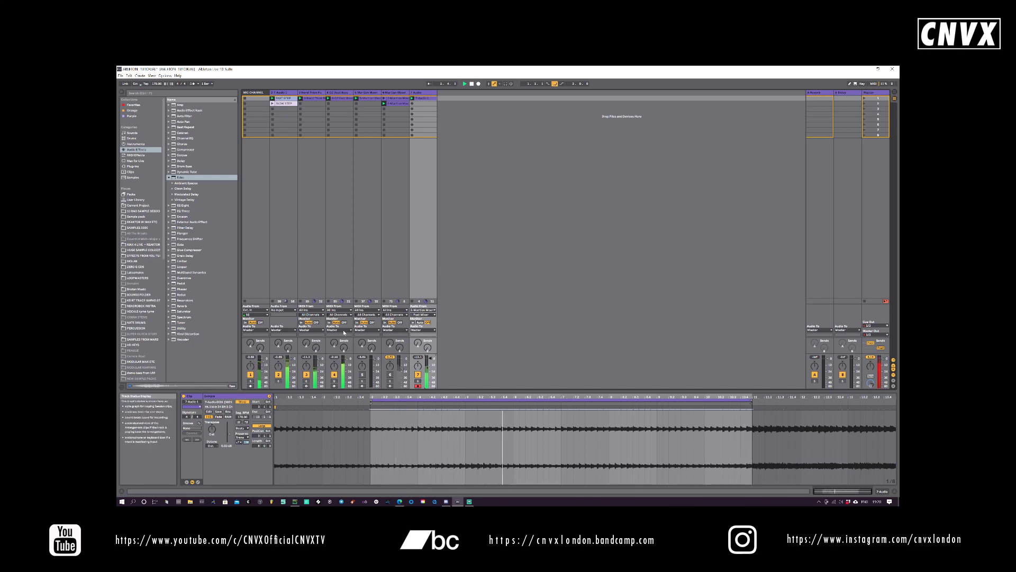
{"action": "left_click", "coordinate": [339, 92]}
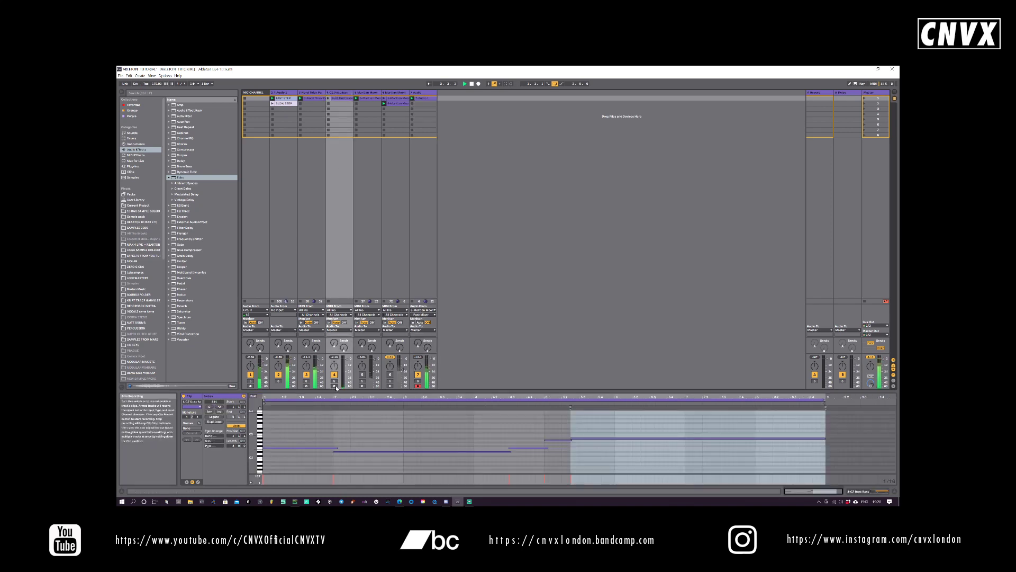
{"action": "left_click", "coordinate": [337, 93]}
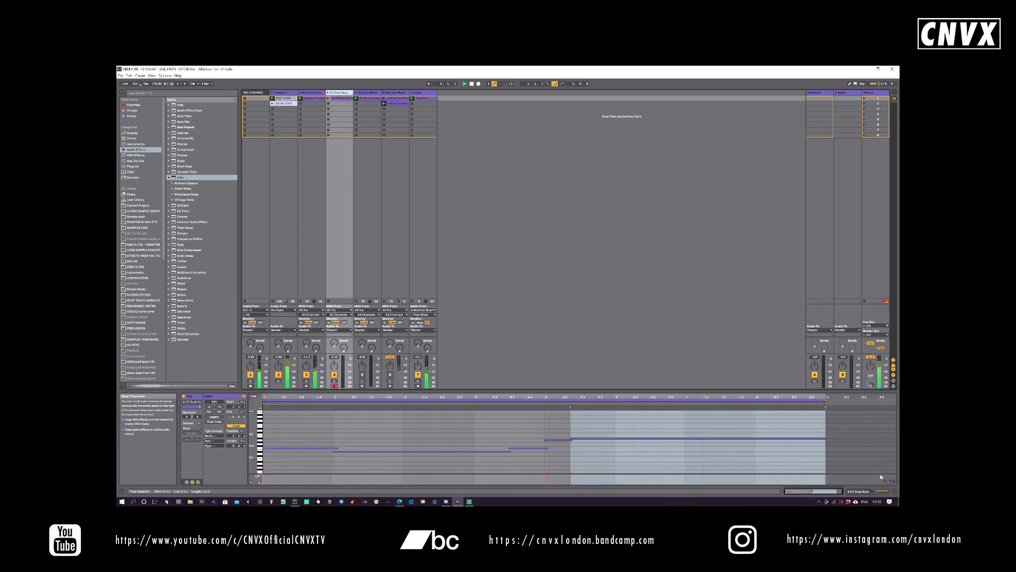
{"action": "left_click", "coordinate": [865, 492]}
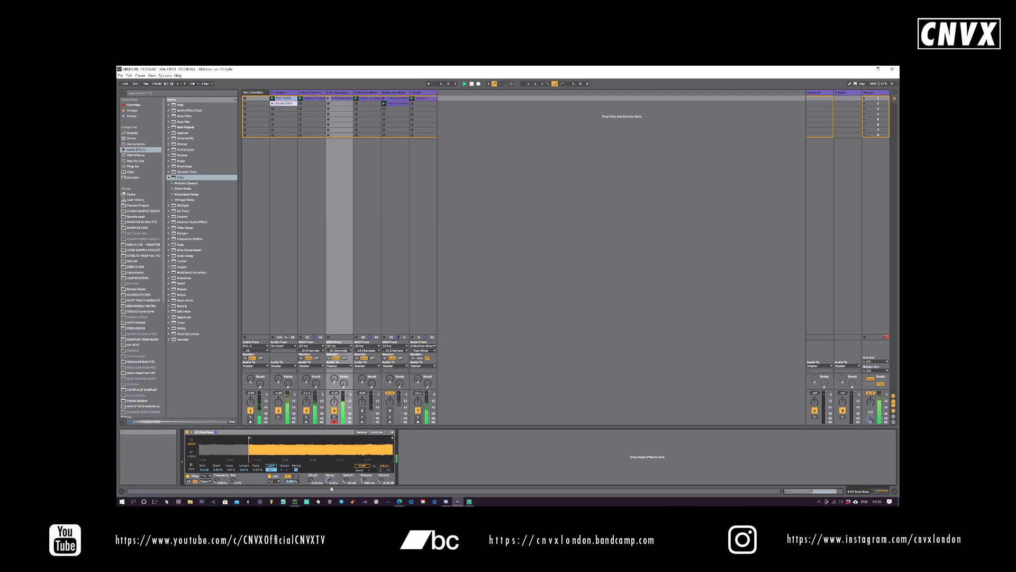
{"action": "mouse_move", "coordinate": [328, 480]}
{"action": "left_mouse_down"}
{"action": "mouse_move", "coordinate": [329, 491]}
{"action": "mouse_move", "coordinate": [345, 485]}
{"action": "left_mouse_up"}
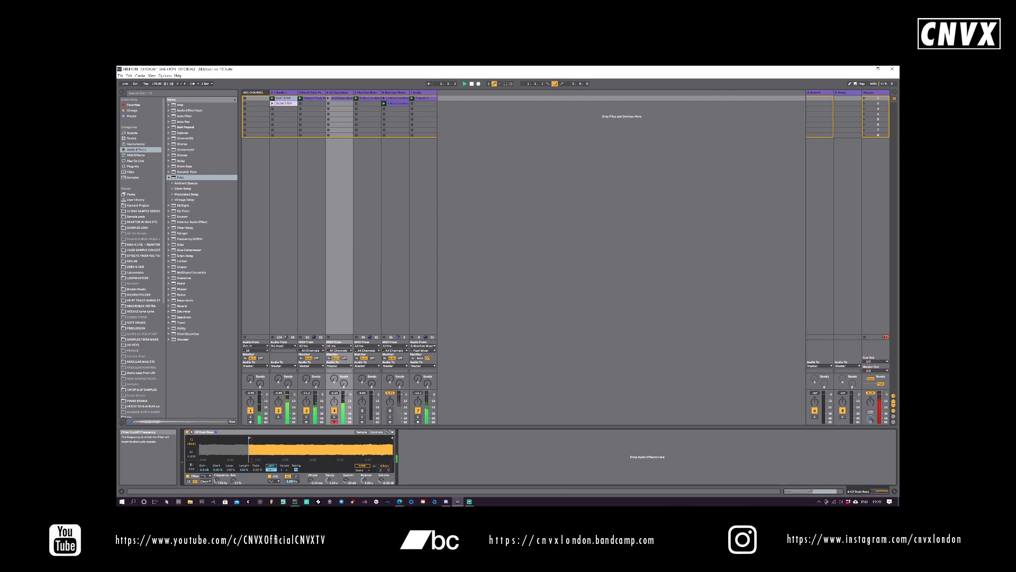
{"action": "left_click_drag", "start_coordinate": [234, 480], "coordinate": [234, 483]}
- Record a new bass clip in the bass track's second slot and shorten its loop to end just after the last note
{"action": "left_click", "coordinate": [328, 104]}
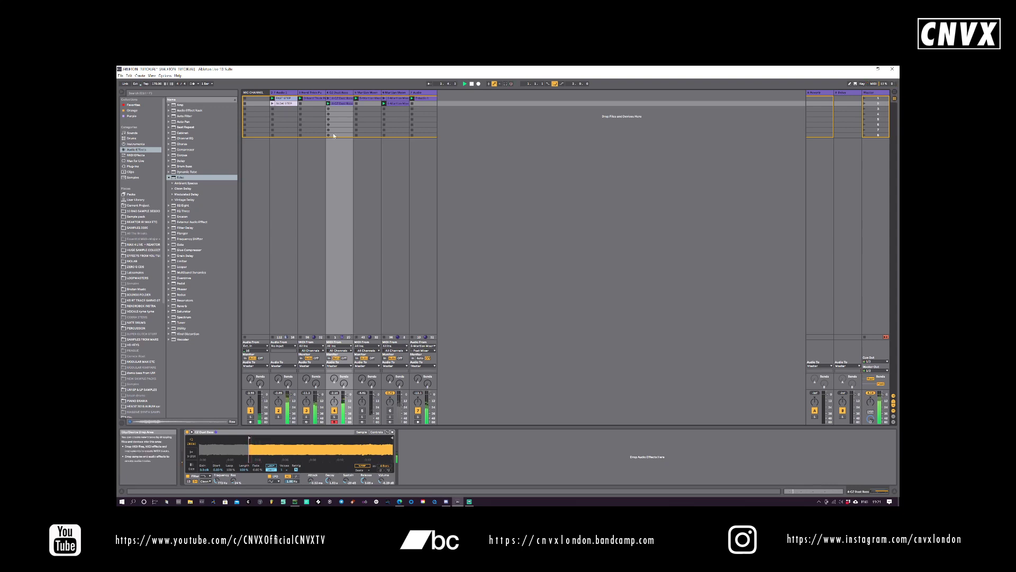
{"action": "double_click", "coordinate": [341, 103]}
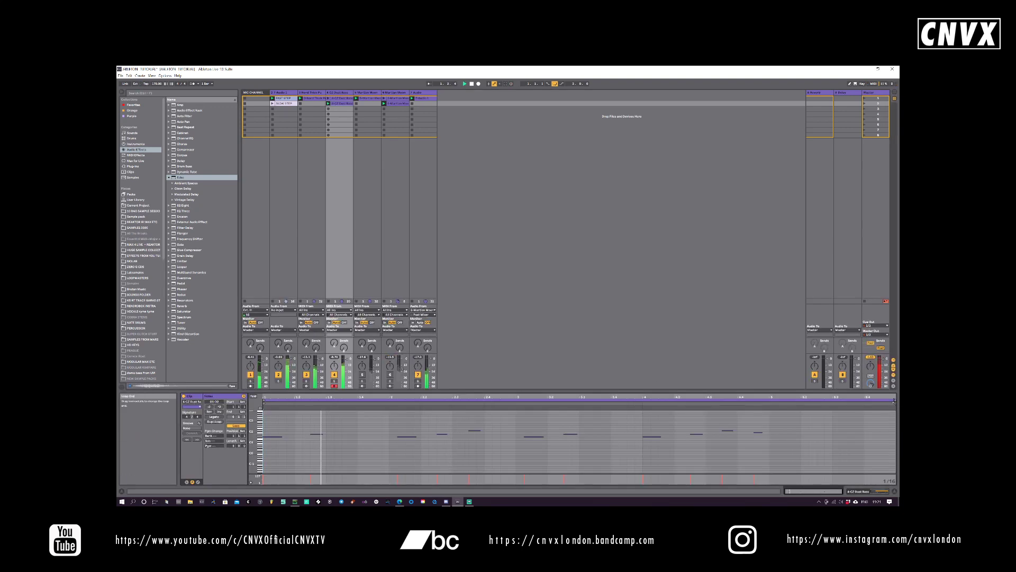
{"action": "left_click_drag", "start_coordinate": [898, 405], "coordinate": [769, 405]}
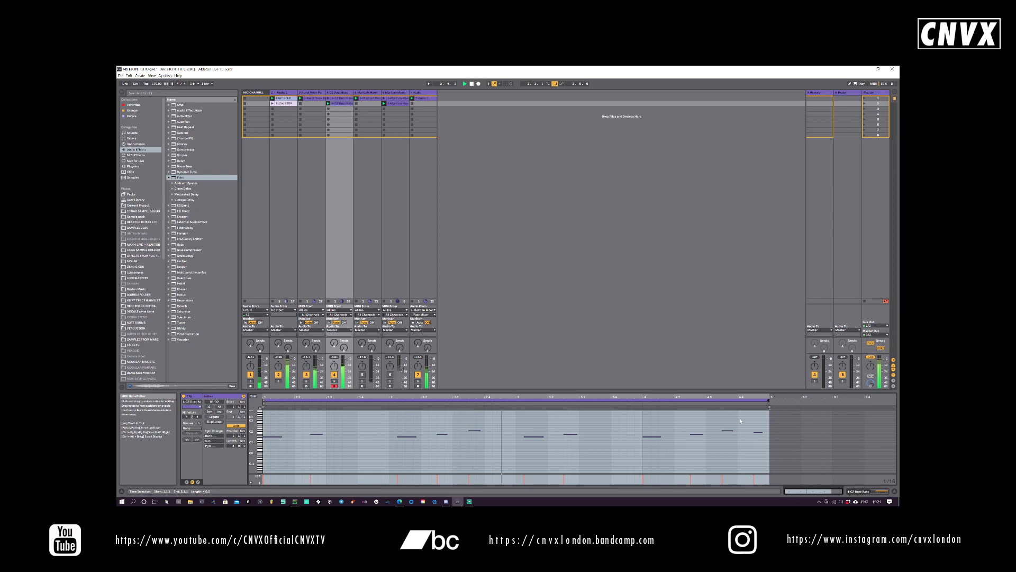
- Nudge the new bass clip's long notes near its middle and about a quarter of the way in slightly earlier
{"action": "left_click", "coordinate": [533, 436]}
{"action": "key", "text": "Left"}
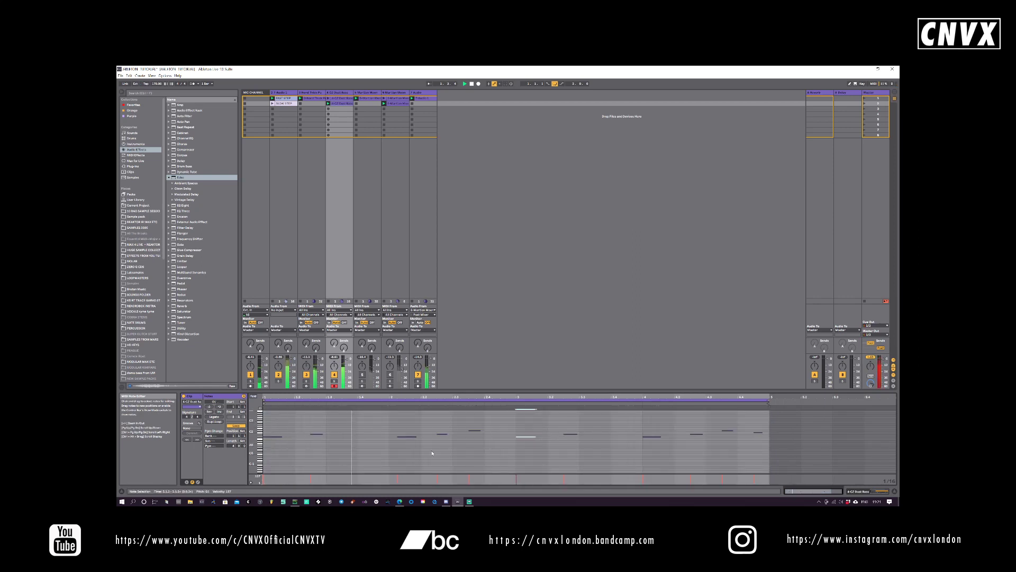
{"action": "left_click", "coordinate": [405, 437]}
{"action": "key", "text": "Left"}
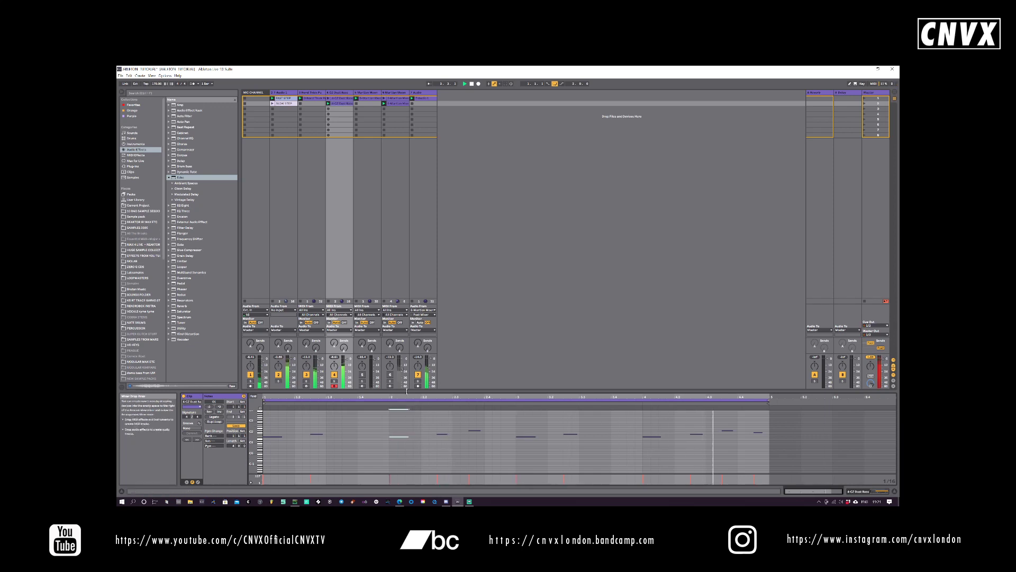
- Return to the bass track's devices and adjust the Simpler's filter cutoff frequency
{"action": "key", "text": "shift+Tab"}
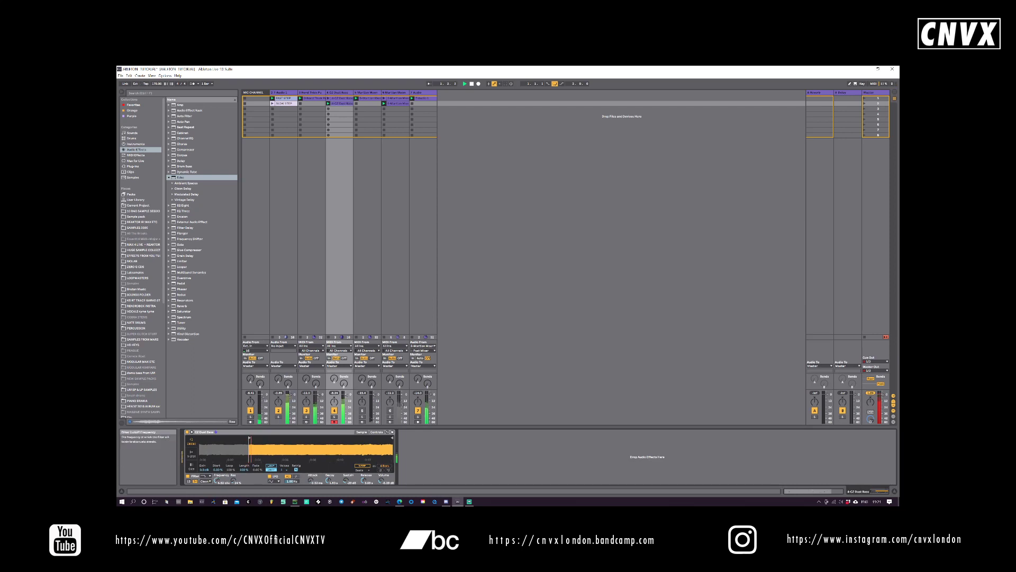
{"action": "left_click_drag", "start_coordinate": [217, 481], "coordinate": [216, 498]}
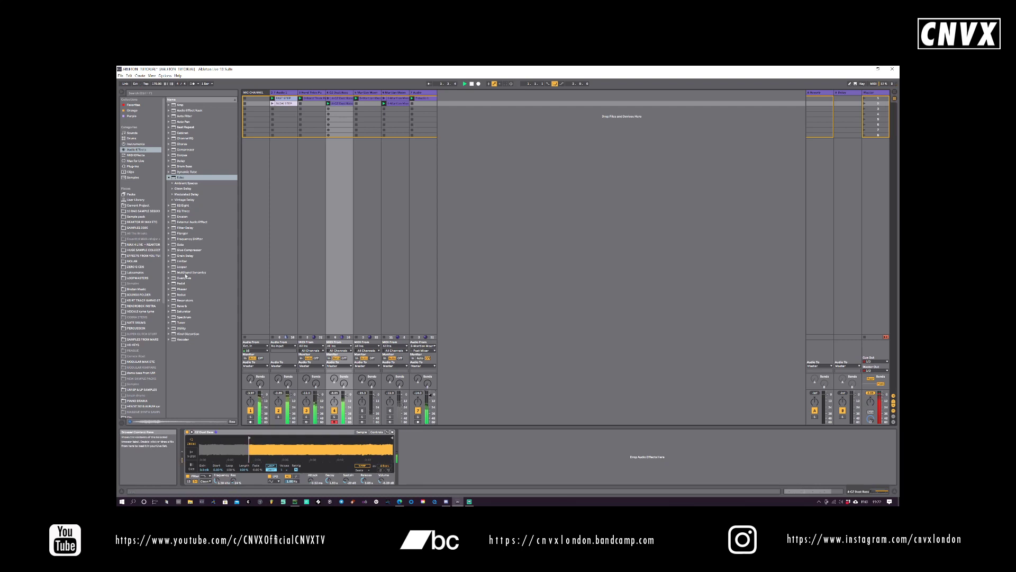
- Add a Limiter to the bass track after its Simpler and lower the Limiter's ceiling
{"action": "left_click_drag", "start_coordinate": [181, 262], "coordinate": [227, 250]}
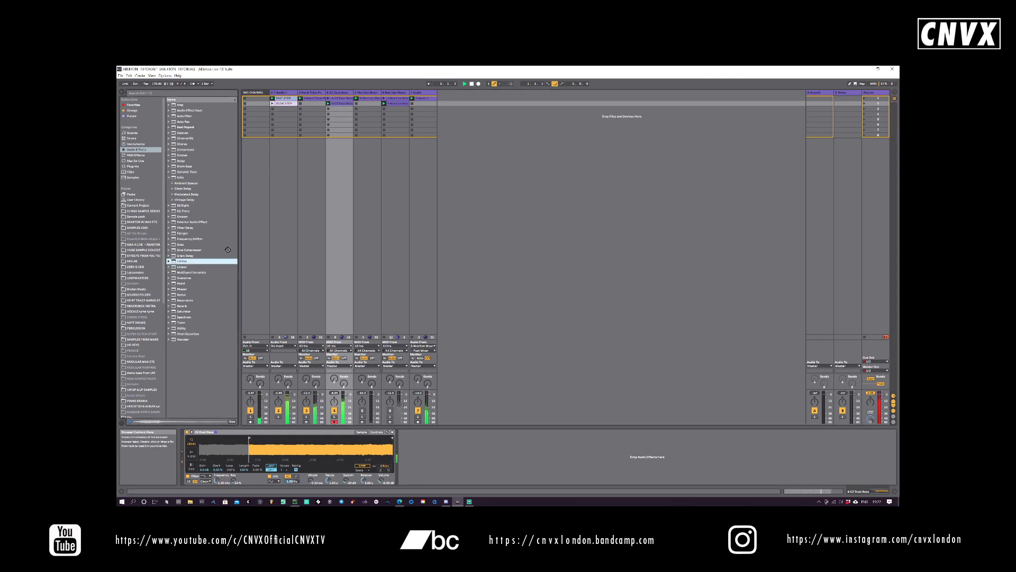
{"action": "left_click_drag", "start_coordinate": [338, 217], "coordinate": [338, 216]}
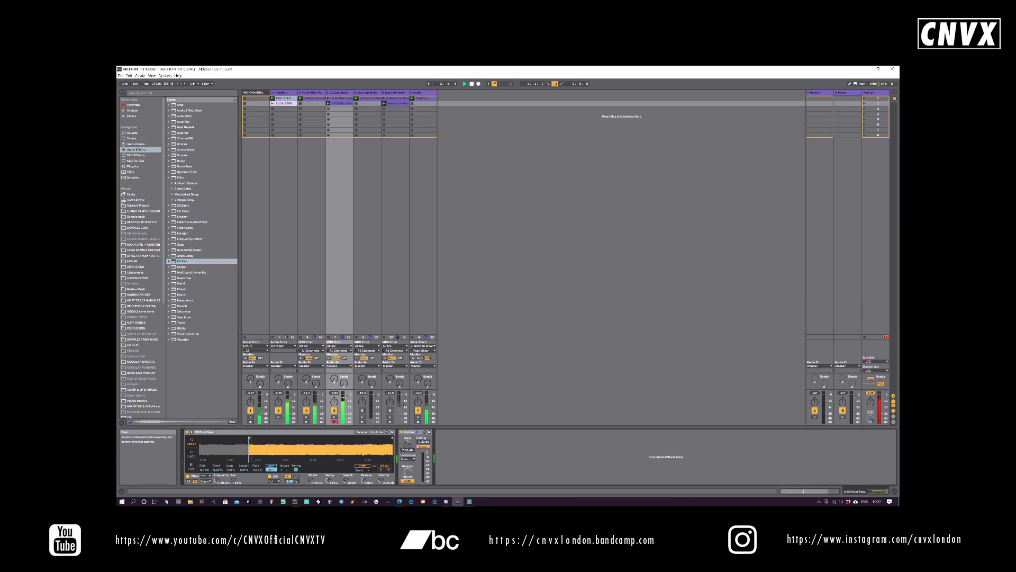
{"action": "left_click_drag", "start_coordinate": [423, 442], "coordinate": [423, 447]}
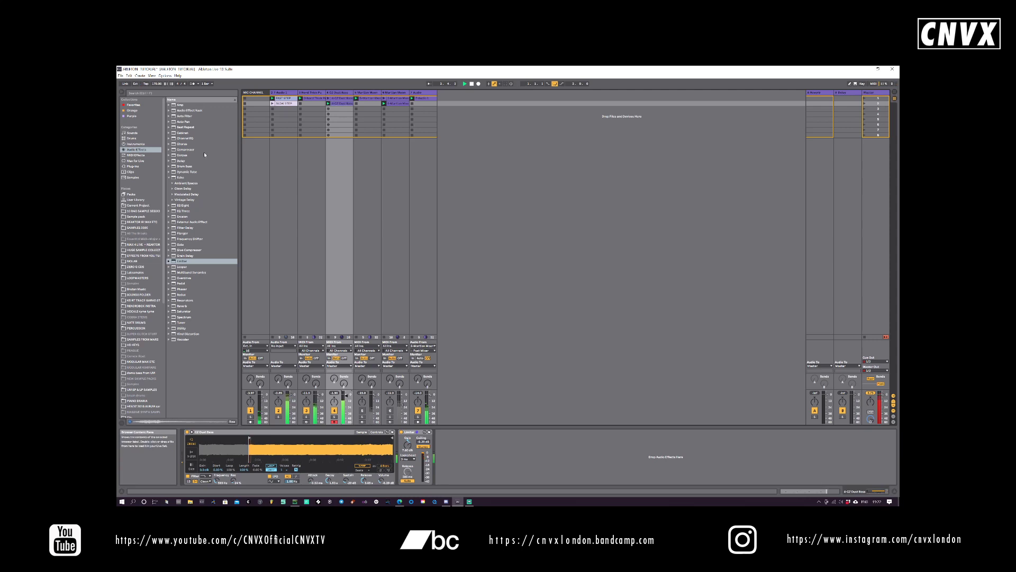
- Add an Auto Filter to the second audio track, switch it to high-pass and set a low cutoff frequency
{"action": "left_click", "coordinate": [184, 116]}
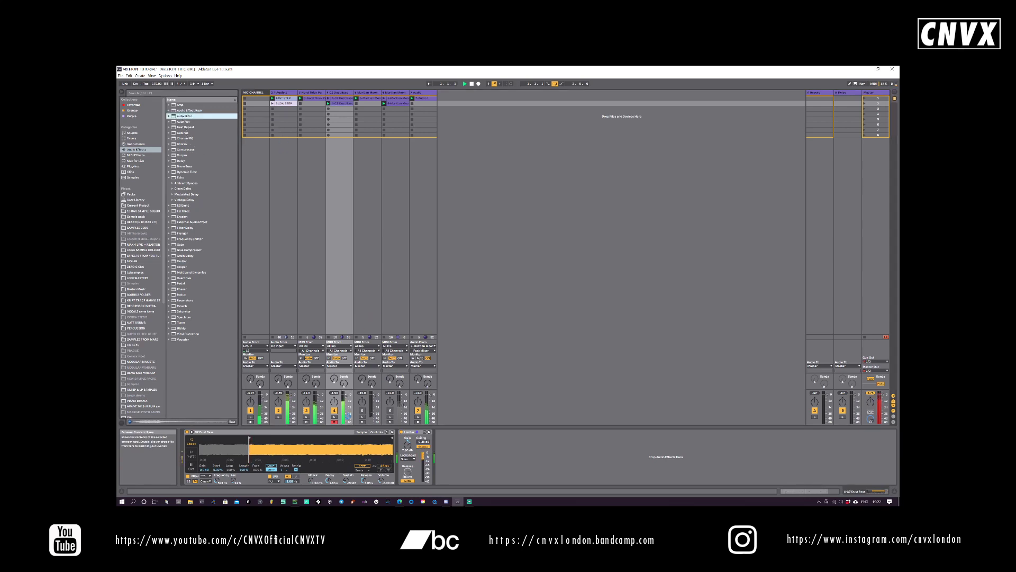
{"action": "left_click_drag", "start_coordinate": [349, 416], "coordinate": [283, 402]}
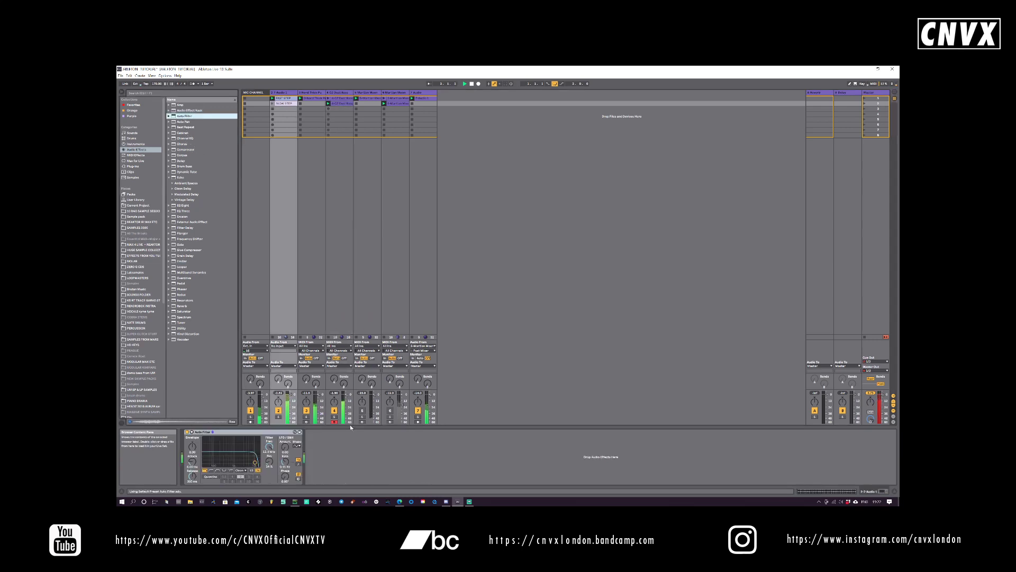
{"action": "left_click", "coordinate": [211, 470]}
{"action": "left_click_drag", "start_coordinate": [269, 447], "coordinate": [204, 457]}
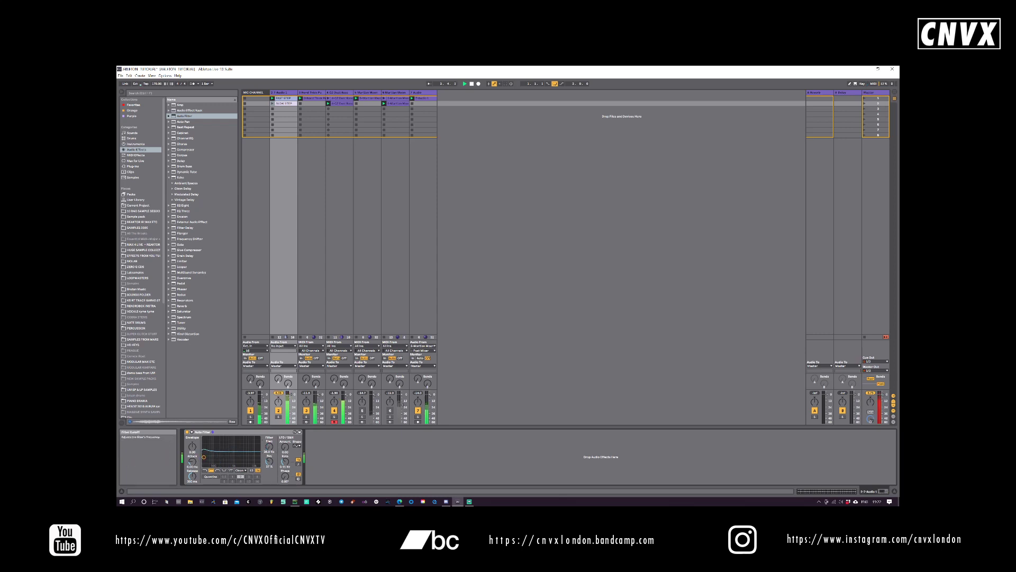
{"action": "mouse_move", "coordinate": [269, 446]}
{"action": "left_mouse_down"}
{"action": "mouse_move", "coordinate": [269, 420]}
{"action": "mouse_move", "coordinate": [269, 448]}
{"action": "left_mouse_up"}
- Audition the resampled audio track in solo, delete its first clip, and stop the muted original melody track's clip
{"action": "left_click", "coordinate": [417, 417]}
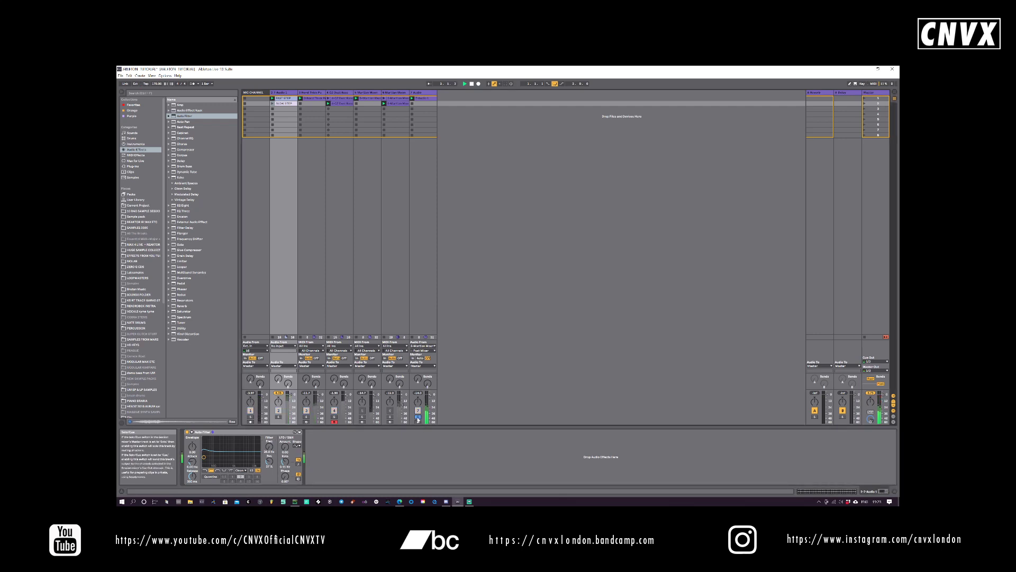
{"action": "left_click", "coordinate": [417, 417]}
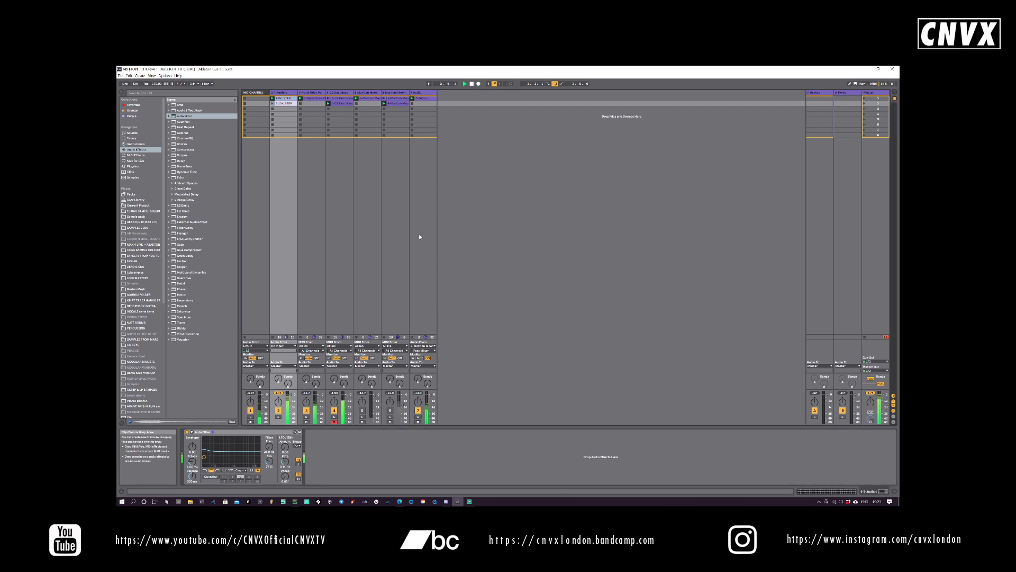
{"action": "left_click", "coordinate": [418, 99]}
{"action": "key", "text": "Delete"}
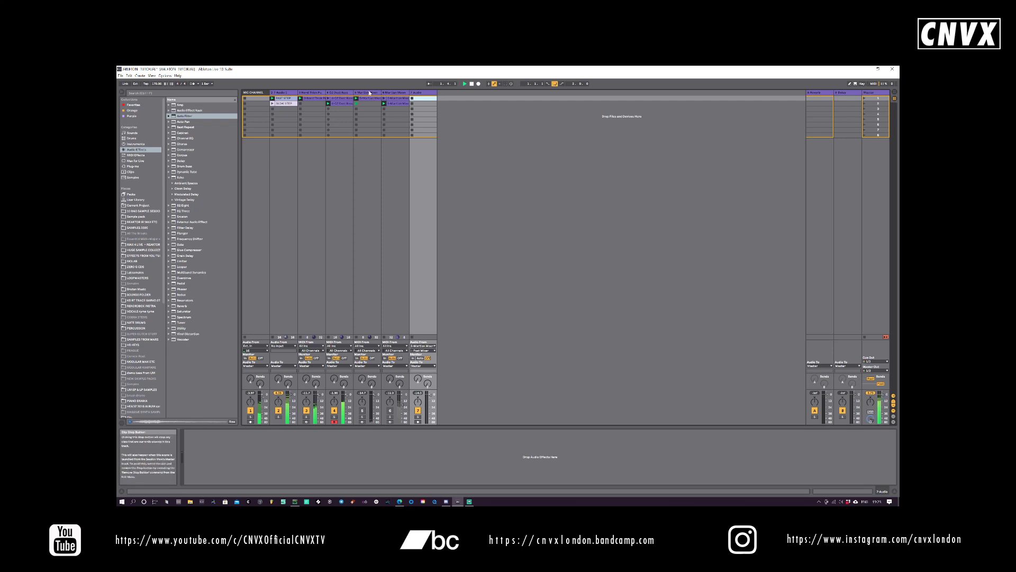
{"action": "left_click", "coordinate": [359, 104]}
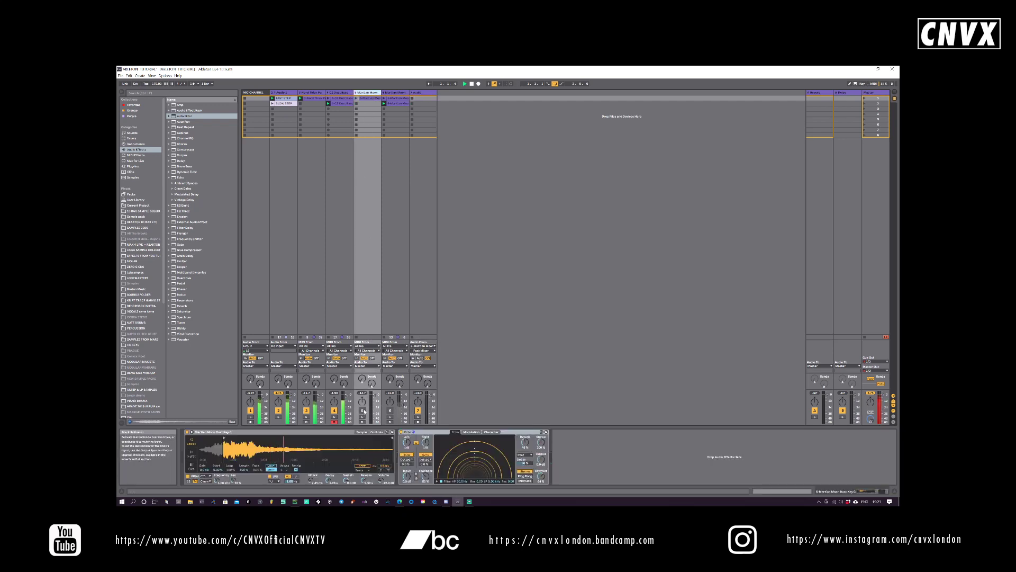
- Arm the chord track, delete its first clip, and move its Simpler's start point later into the sample
{"action": "left_click", "coordinate": [318, 94]}
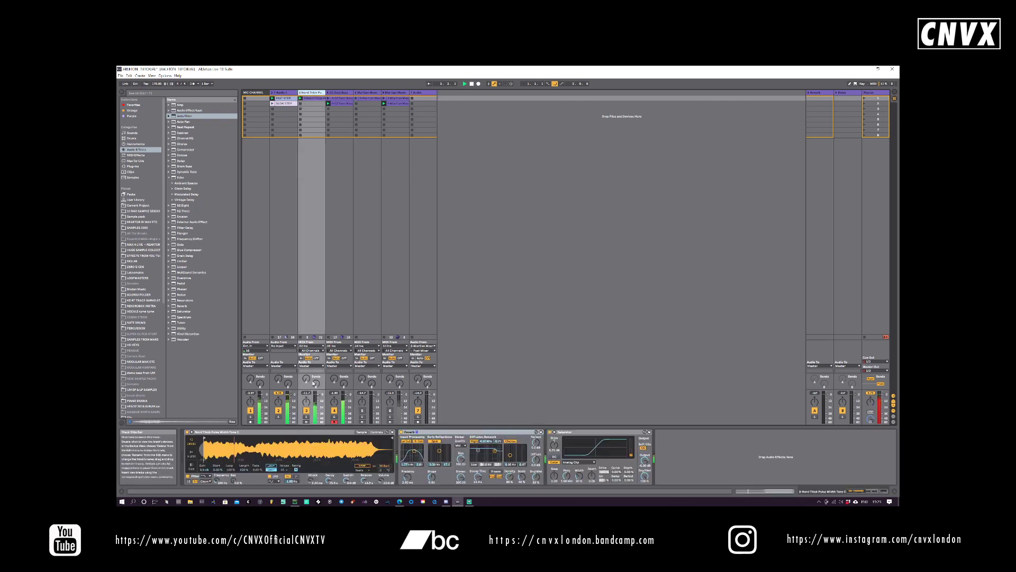
{"action": "left_click", "coordinate": [307, 419]}
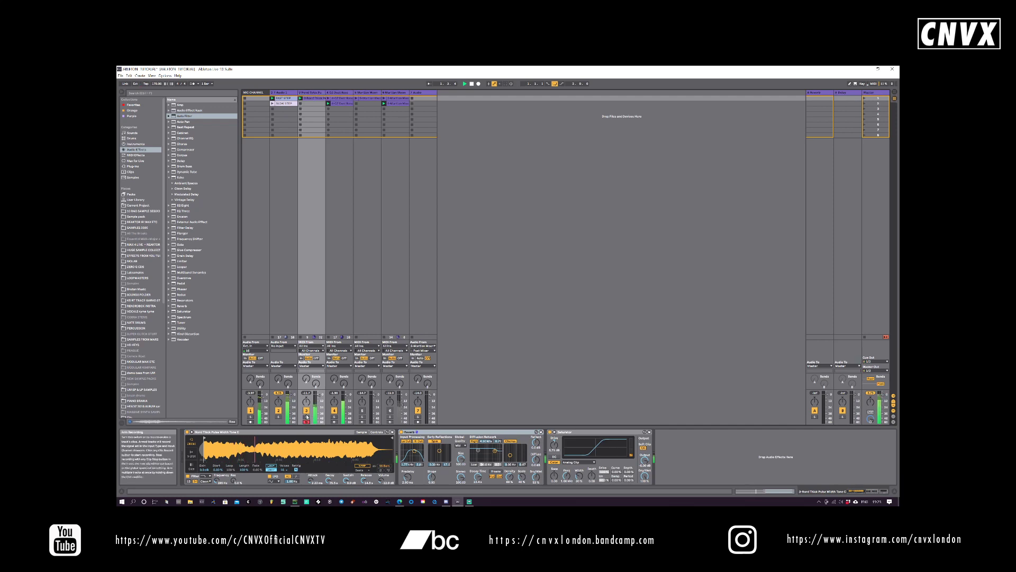
{"action": "left_click", "coordinate": [306, 99]}
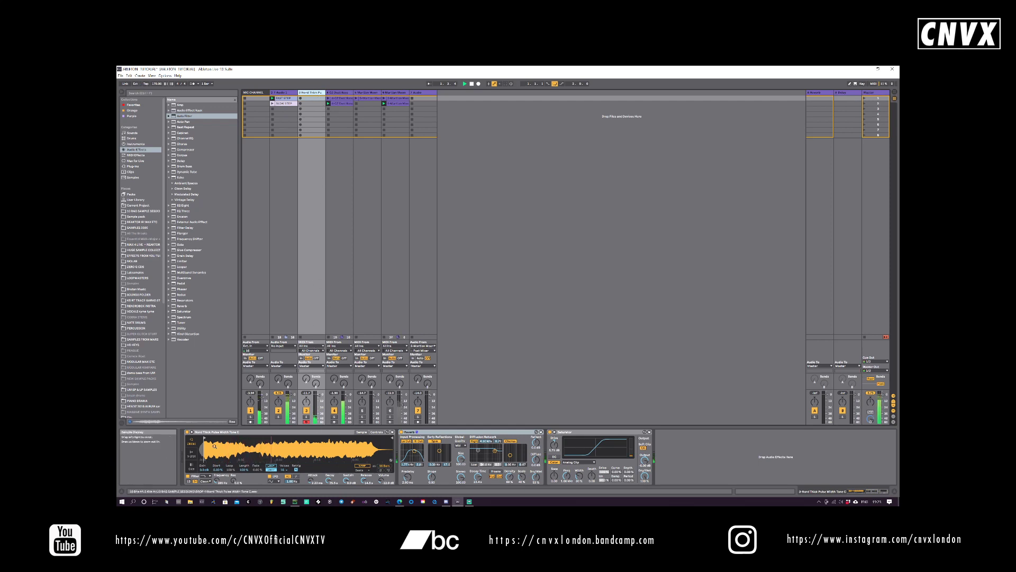
{"action": "left_click_drag", "start_coordinate": [204, 438], "coordinate": [279, 444]}
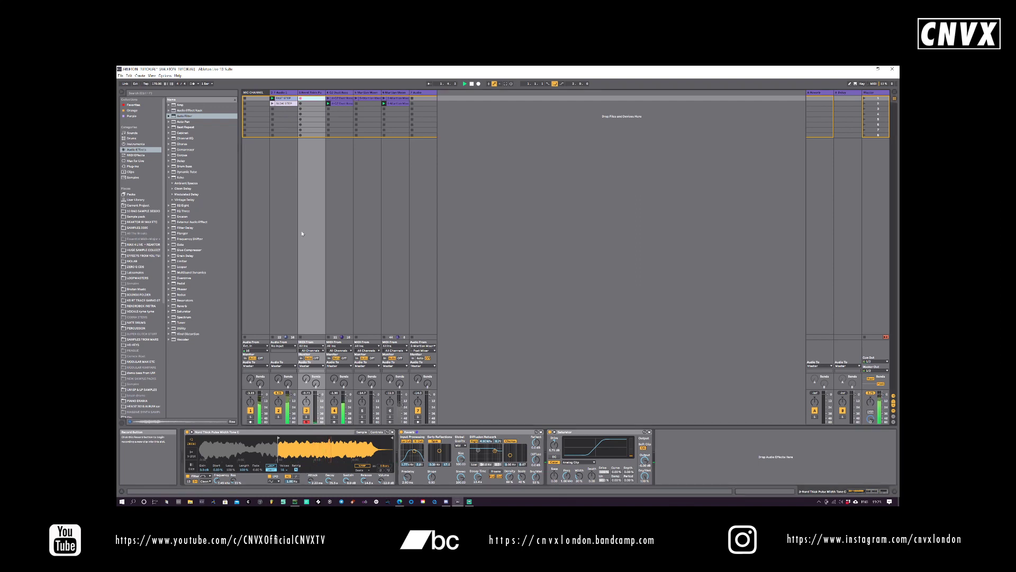
- Record a new chord clip in the chord track's first slot while sweeping the Simpler's filter cutoff frequency
{"action": "left_click", "coordinate": [301, 99]}
{"action": "left_click_drag", "start_coordinate": [218, 482], "coordinate": [218, 478]}
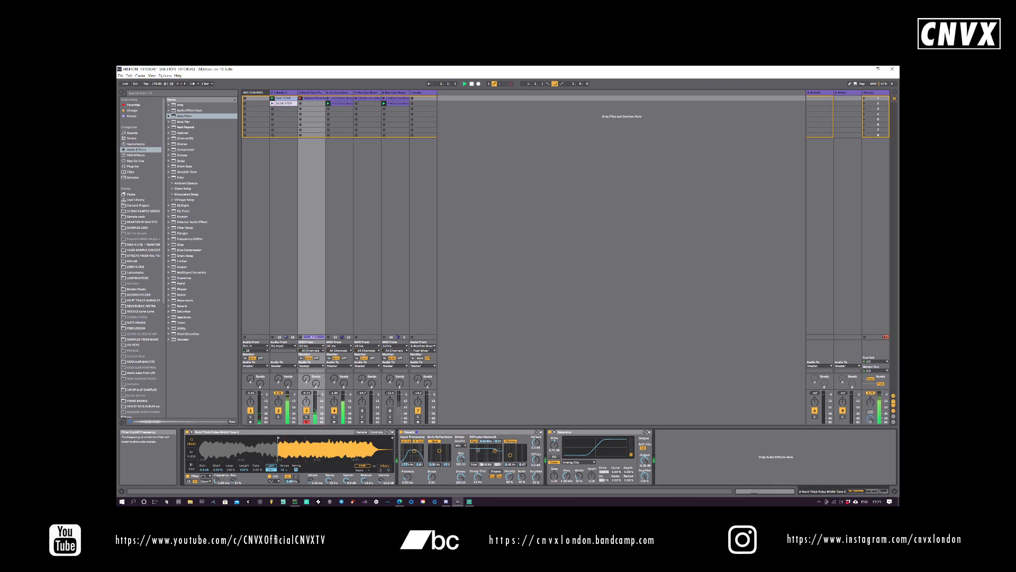
{"action": "left_click_drag", "start_coordinate": [218, 481], "coordinate": [218, 487]}
{"action": "left_click", "coordinate": [301, 99]}
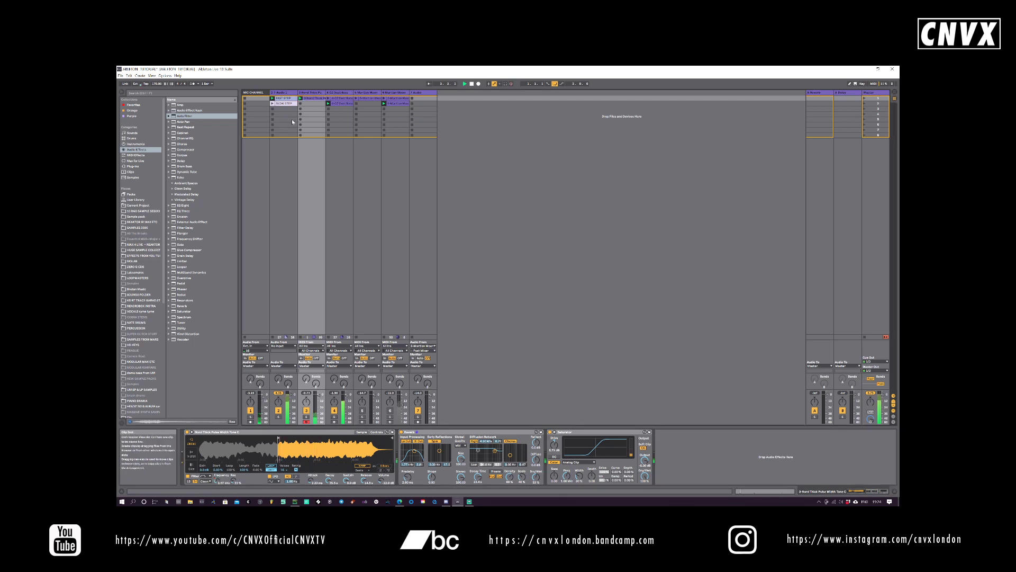
- Start the new chord clip's loop at its first chord and move the second and last chords slightly earlier
{"action": "double_click", "coordinate": [310, 99]}
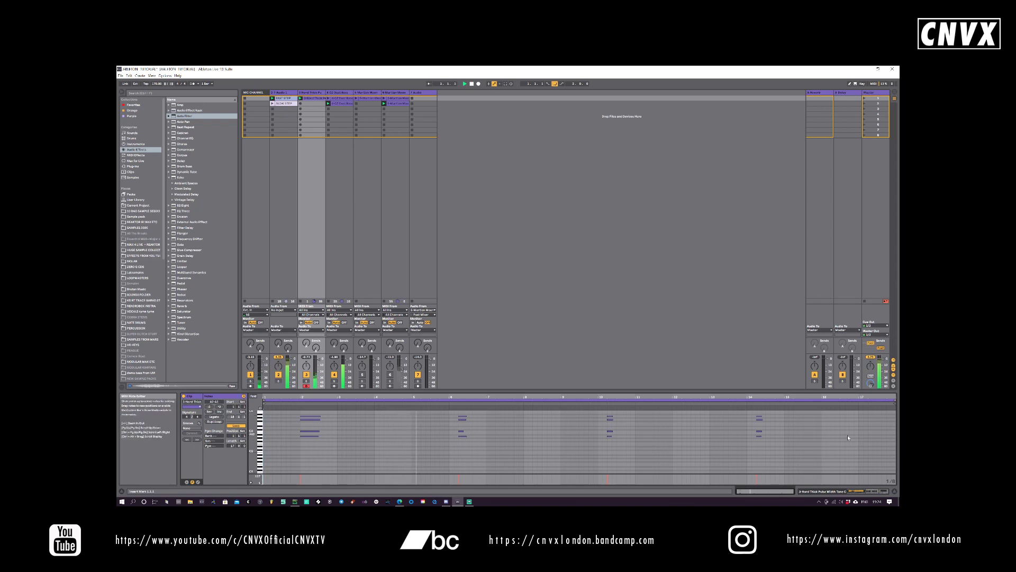
{"action": "mouse_move", "coordinate": [894, 401]}
{"action": "left_mouse_down"}
{"action": "mouse_move", "coordinate": [857, 401]}
{"action": "mouse_move", "coordinate": [894, 400]}
{"action": "left_mouse_up"}
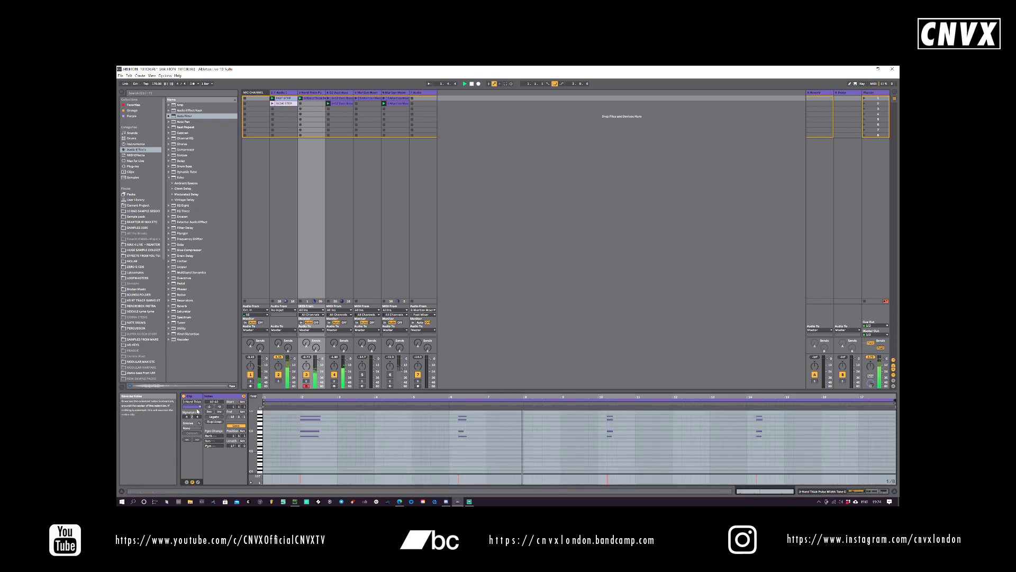
{"action": "left_click_drag", "start_coordinate": [263, 401], "coordinate": [301, 401]}
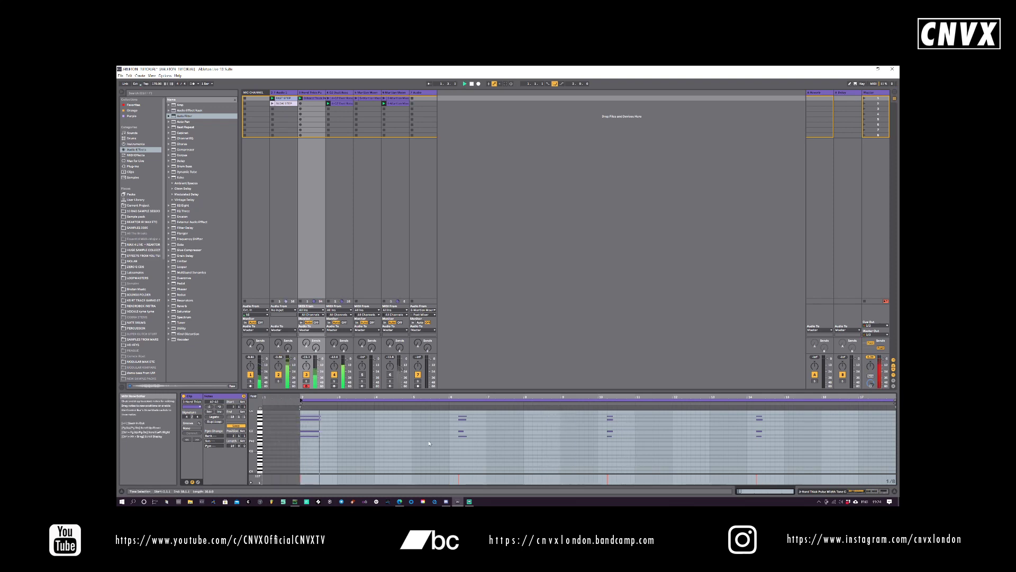
{"action": "left_click_drag", "start_coordinate": [476, 412], "coordinate": [456, 445]}
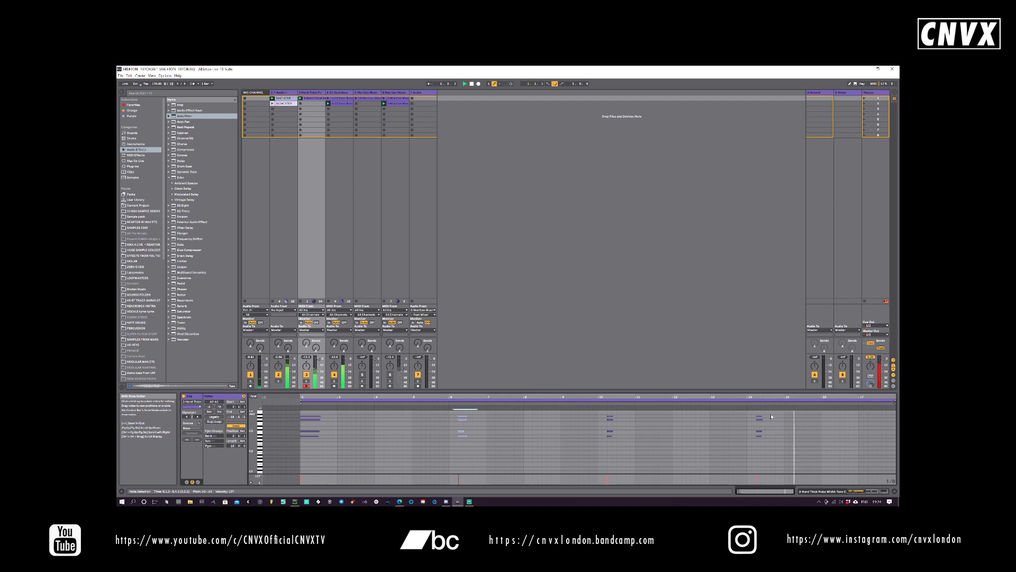
{"action": "left_click_drag", "start_coordinate": [770, 414], "coordinate": [750, 442]}
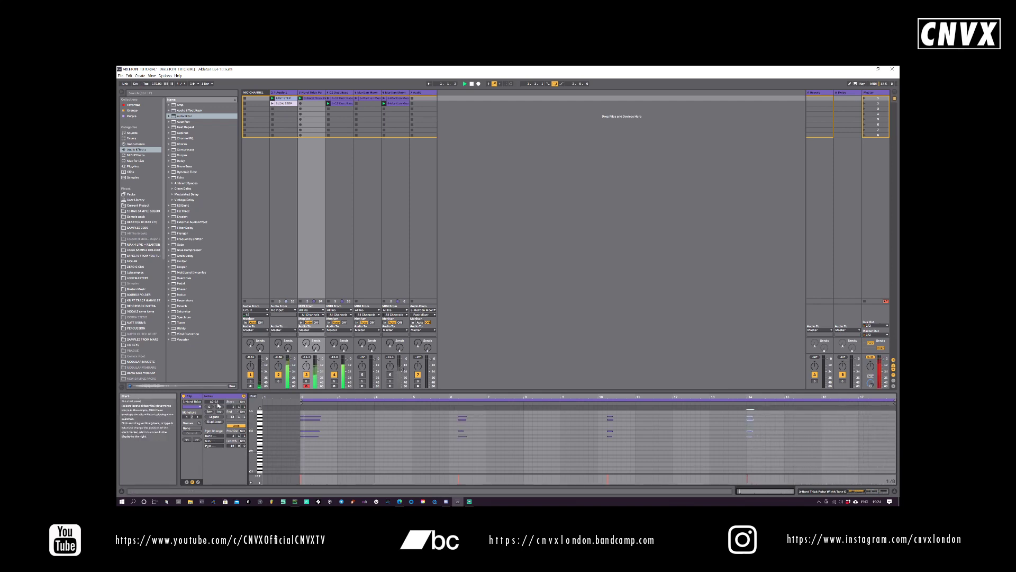
- Replace the filter frequency automation around the clip's last chord with a smooth downward ramp
{"action": "left_click", "coordinate": [197, 482]}
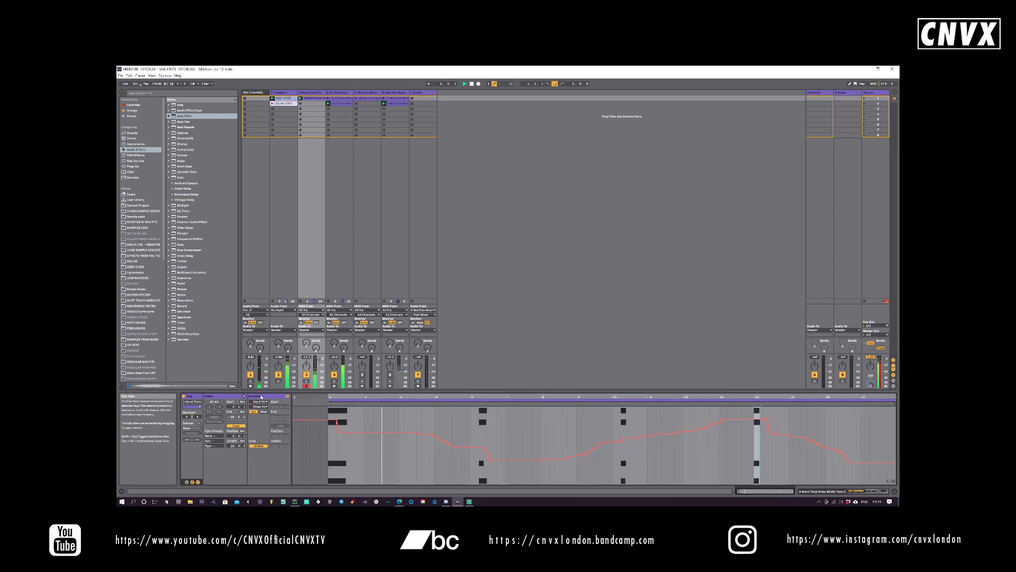
{"action": "left_click_drag", "start_coordinate": [728, 440], "coordinate": [852, 436]}
{"action": "key", "text": "Delete"}
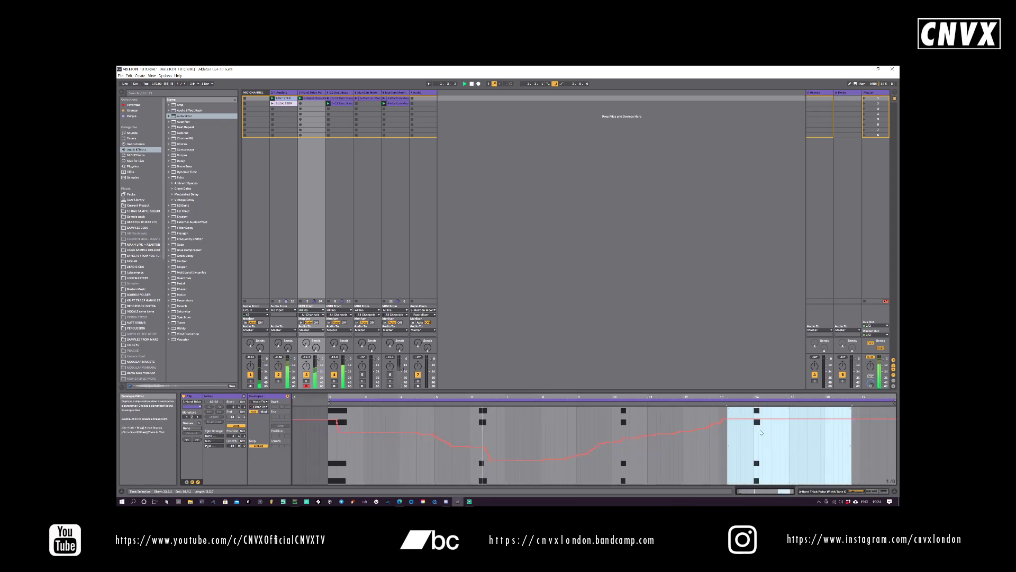
{"action": "left_click", "coordinate": [736, 423]}
{"action": "left_click_drag", "start_coordinate": [793, 419], "coordinate": [810, 464]}
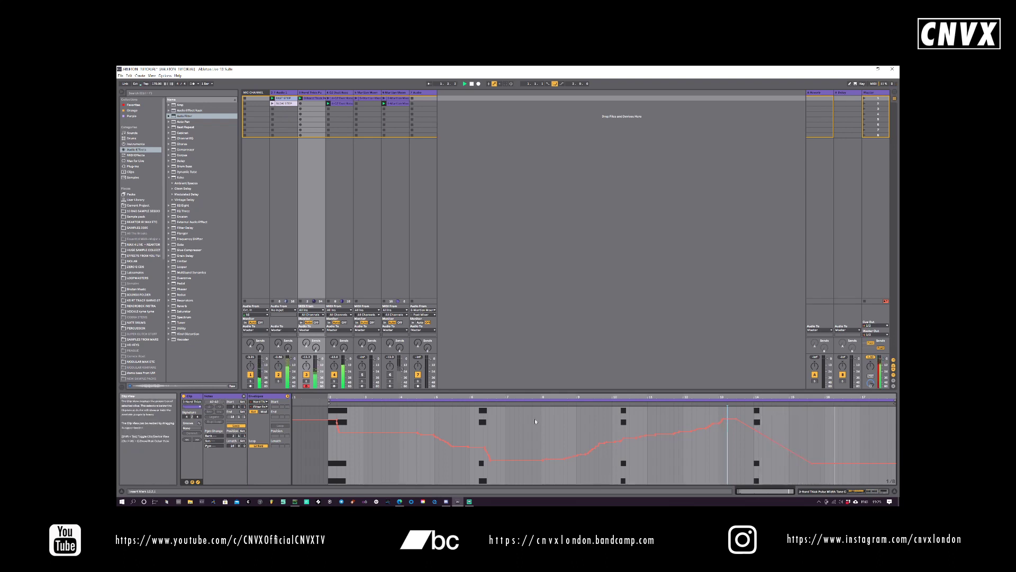
{"action": "left_click_drag", "start_coordinate": [734, 419], "coordinate": [735, 433]}
- Return to the clip's notes and nudge the last chord slightly later
{"action": "left_click", "coordinate": [225, 396]}
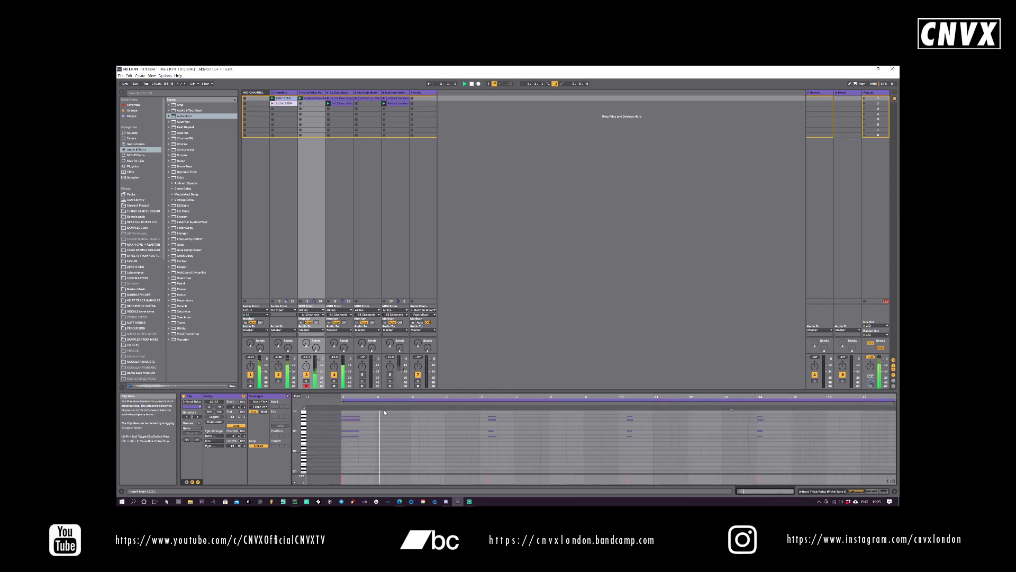
{"action": "left_click_drag", "start_coordinate": [770, 421], "coordinate": [743, 453]}
{"action": "key", "text": "Right"}
{"action": "key", "text": "Right"}
{"action": "key", "text": "Right"}
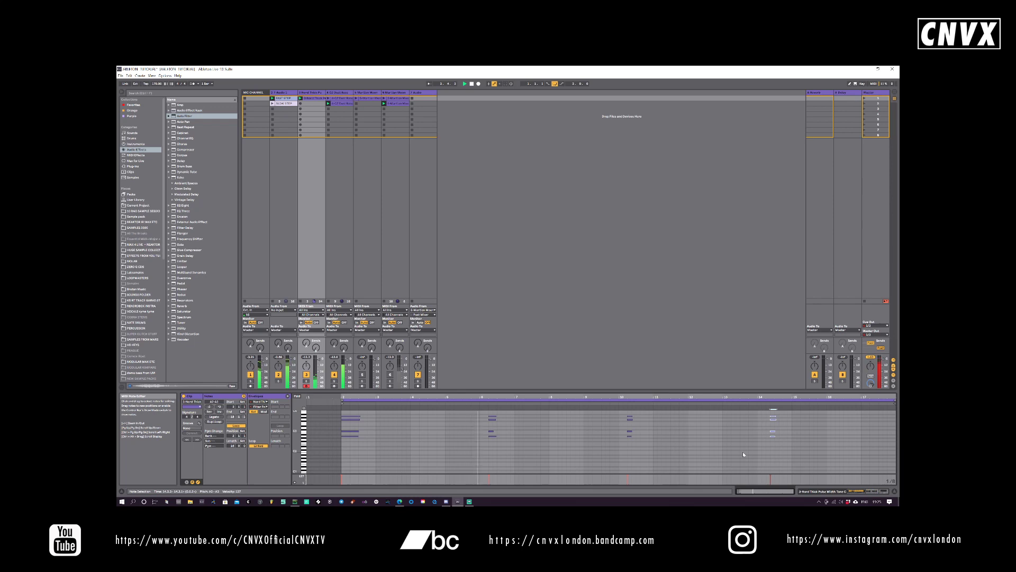
{"action": "key", "text": "Left"}
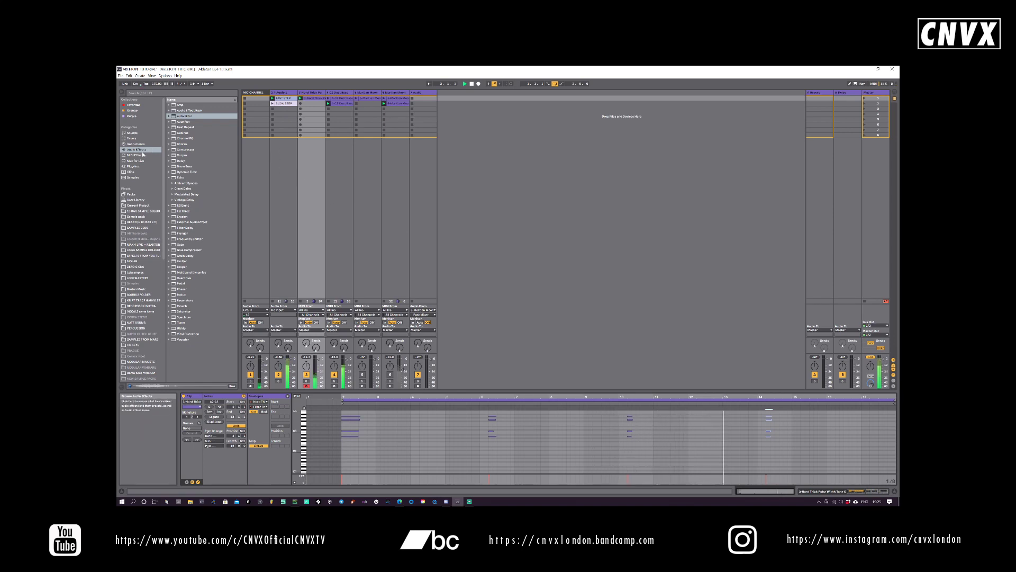
- Duplicate the chord track, arm the duplicate and display its devices
{"action": "right_click", "coordinate": [310, 95]}
{"action": "left_click", "coordinate": [315, 104]}
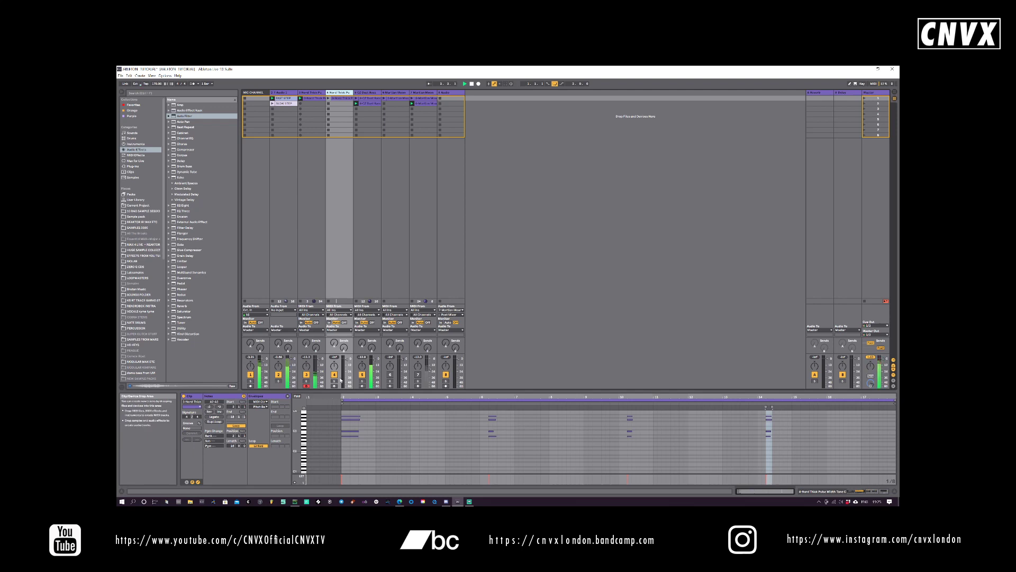
{"action": "left_click", "coordinate": [335, 94]}
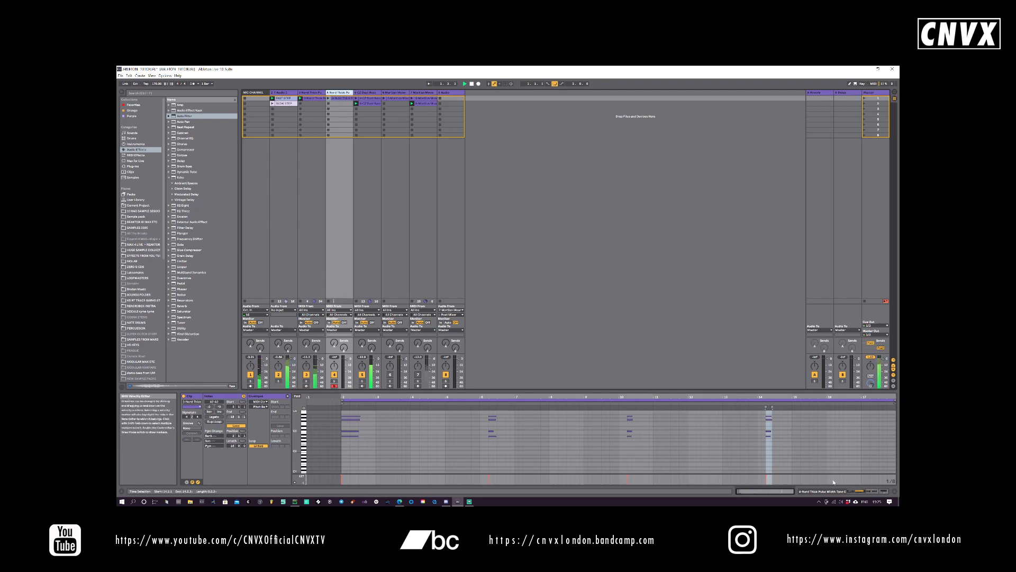
{"action": "double_click", "coordinate": [335, 94]}
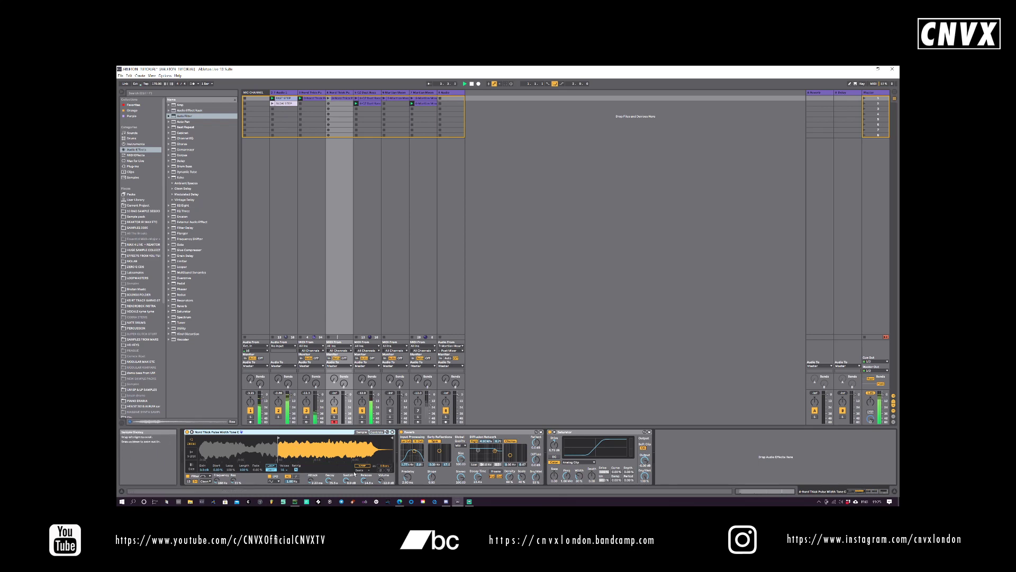
- Change the duplicate Simpler's filter type, raise its cutoff frequency, and shorten the decay time of the track's Reverb
{"action": "left_click", "coordinate": [206, 476]}
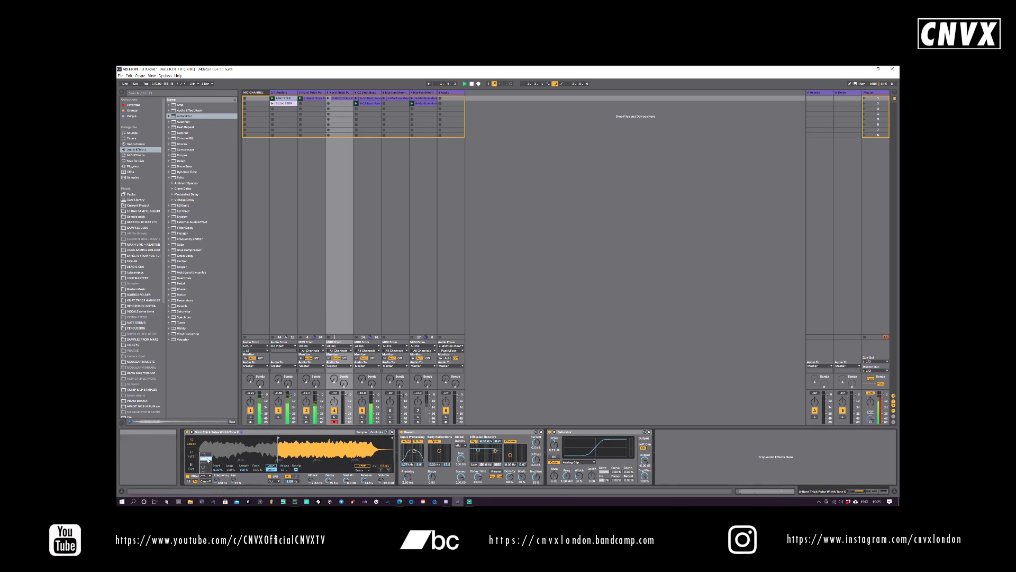
{"action": "left_click", "coordinate": [206, 459]}
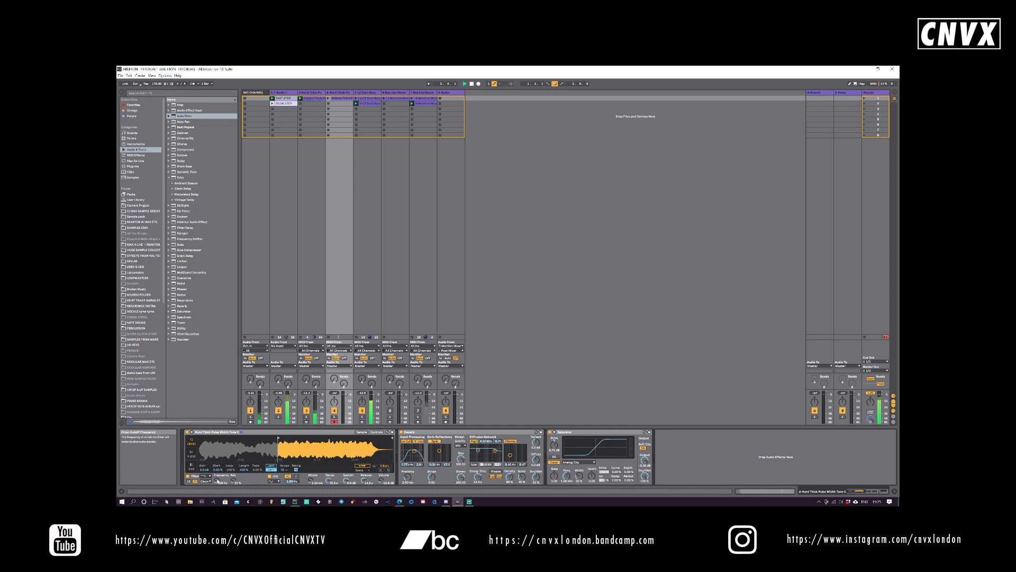
{"action": "left_click_drag", "start_coordinate": [217, 480], "coordinate": [216, 469]}
{"action": "left_click_drag", "start_coordinate": [217, 480], "coordinate": [217, 466]}
{"action": "left_click_drag", "start_coordinate": [217, 480], "coordinate": [216, 477]}
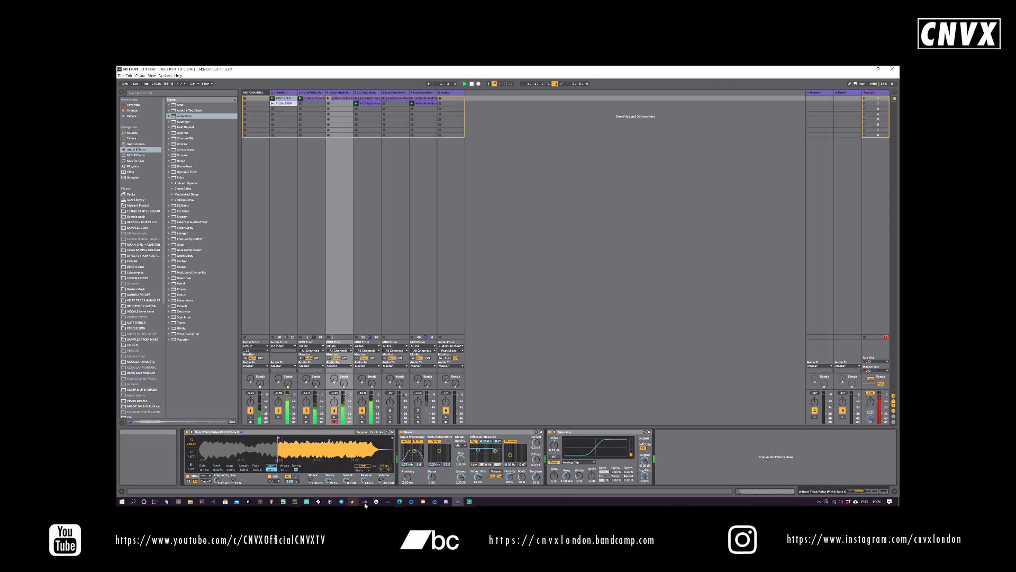
{"action": "left_click_drag", "start_coordinate": [478, 477], "coordinate": [479, 497]}
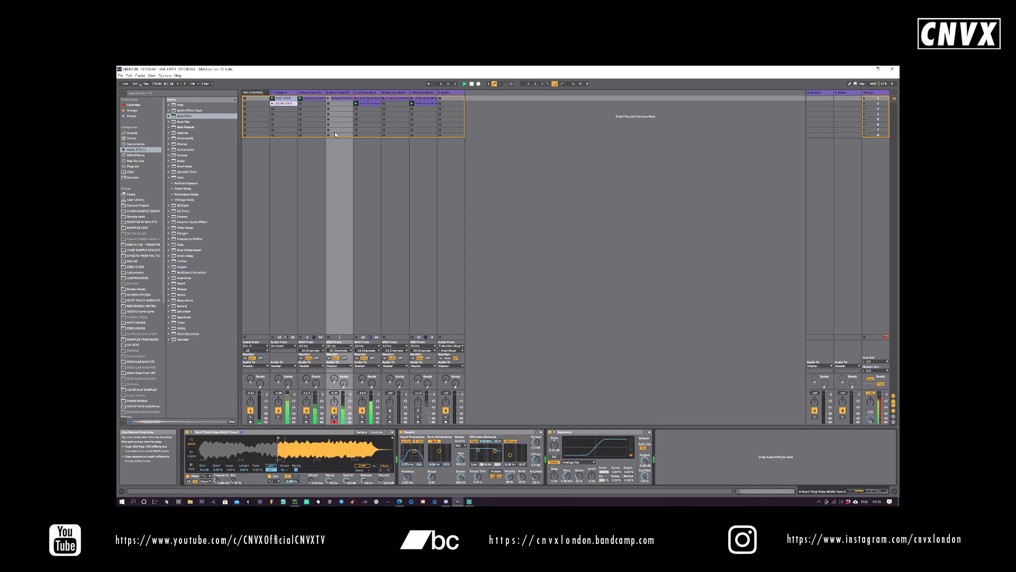
- Record a new clip in the duplicated chord track's second slot and play it back as a loop
{"action": "left_click", "coordinate": [328, 104]}
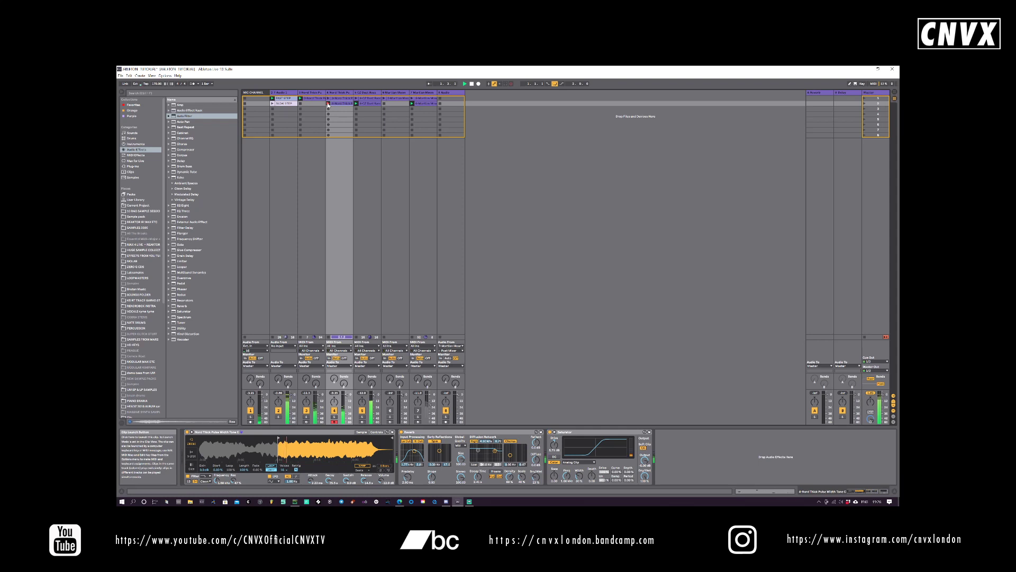
{"action": "left_click", "coordinate": [328, 103]}
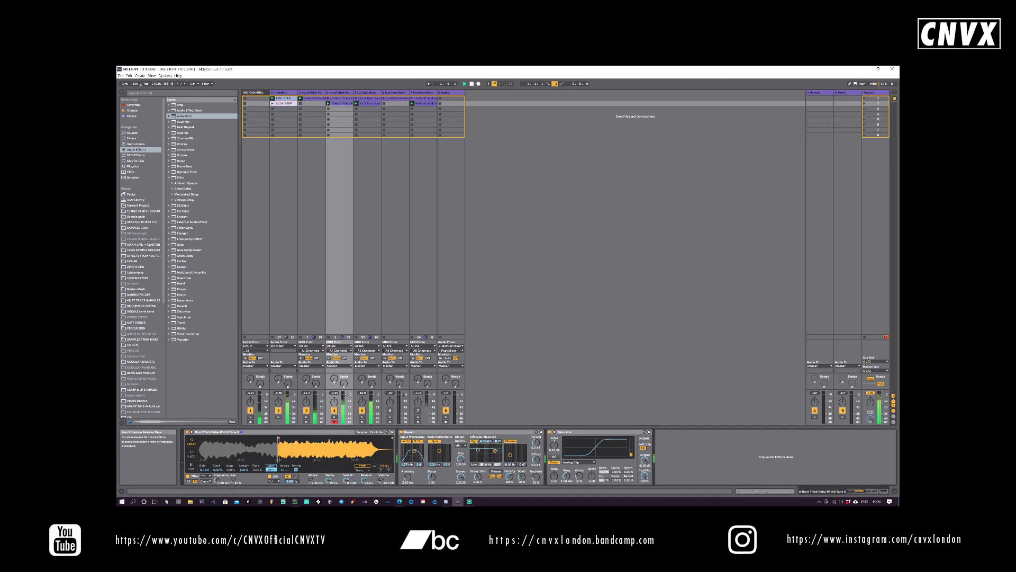
- Adjust the duplicate Simpler's filter cutoff and resonance, and raise the dry/wet mix and decay time of its Reverb
{"action": "left_click_drag", "start_coordinate": [217, 480], "coordinate": [217, 479]}
{"action": "mouse_move", "coordinate": [233, 481]}
{"action": "left_mouse_down"}
{"action": "mouse_move", "coordinate": [233, 471]}
{"action": "mouse_move", "coordinate": [217, 476]}
{"action": "left_mouse_up"}
{"action": "left_click_drag", "start_coordinate": [535, 477], "coordinate": [536, 464]}
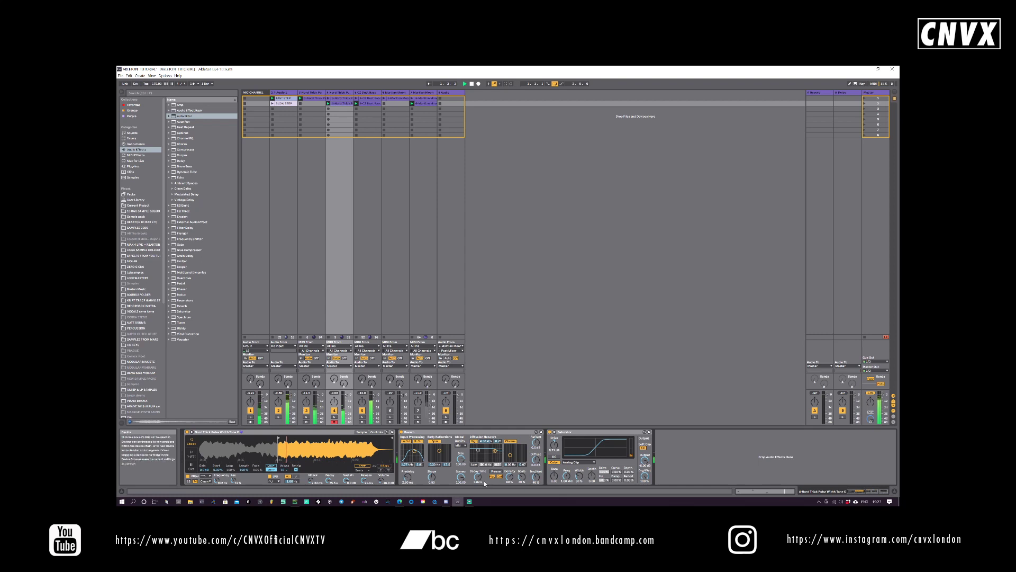
{"action": "left_click_drag", "start_coordinate": [478, 477], "coordinate": [478, 474]}
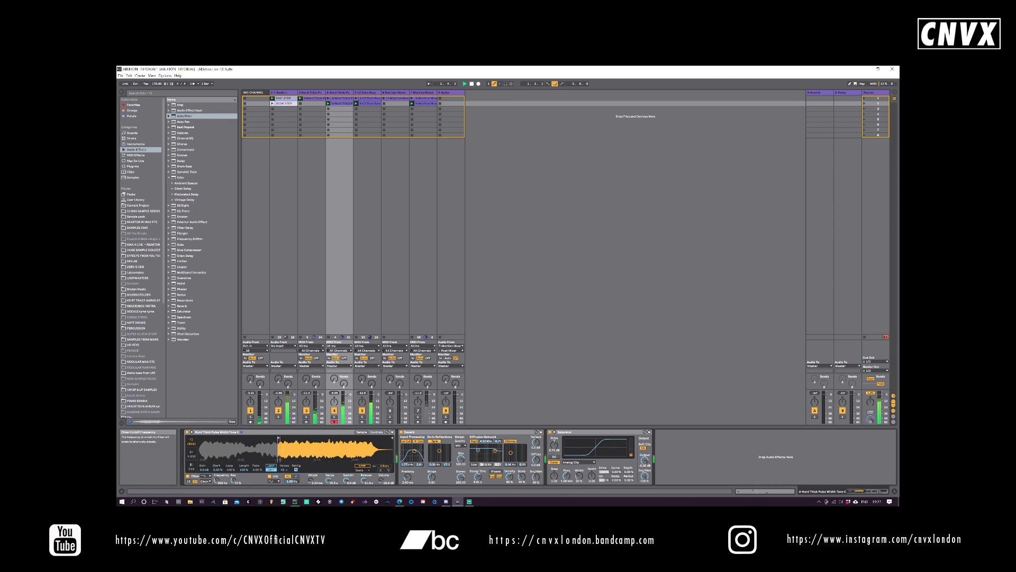
{"action": "left_click_drag", "start_coordinate": [217, 481], "coordinate": [217, 478]}
{"action": "left_click_drag", "start_coordinate": [217, 481], "coordinate": [217, 481]}
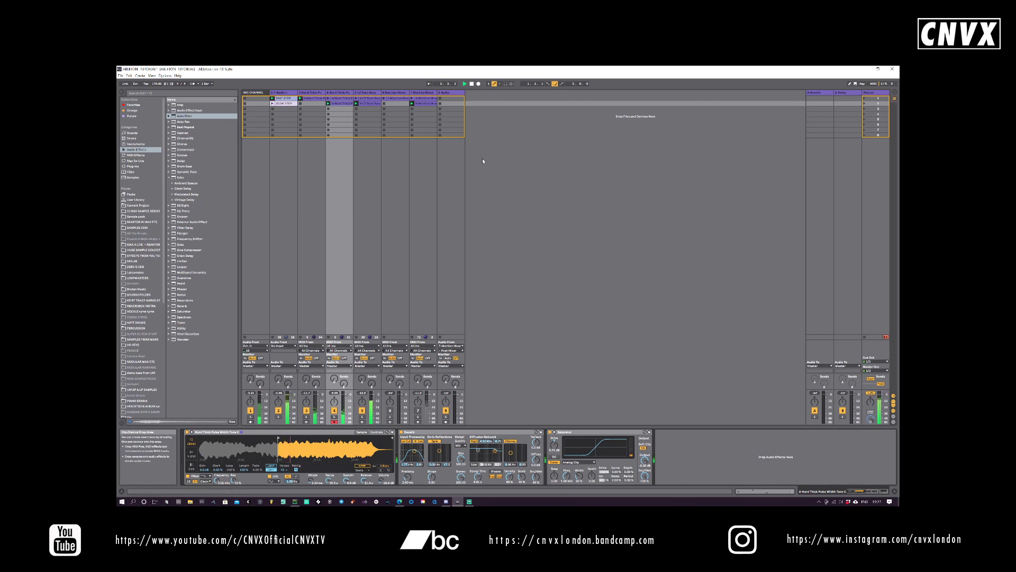
- Route the duplicated chord track into the audio track, arm that track and record a clip in its first slot
{"action": "left_click", "coordinate": [456, 346]}
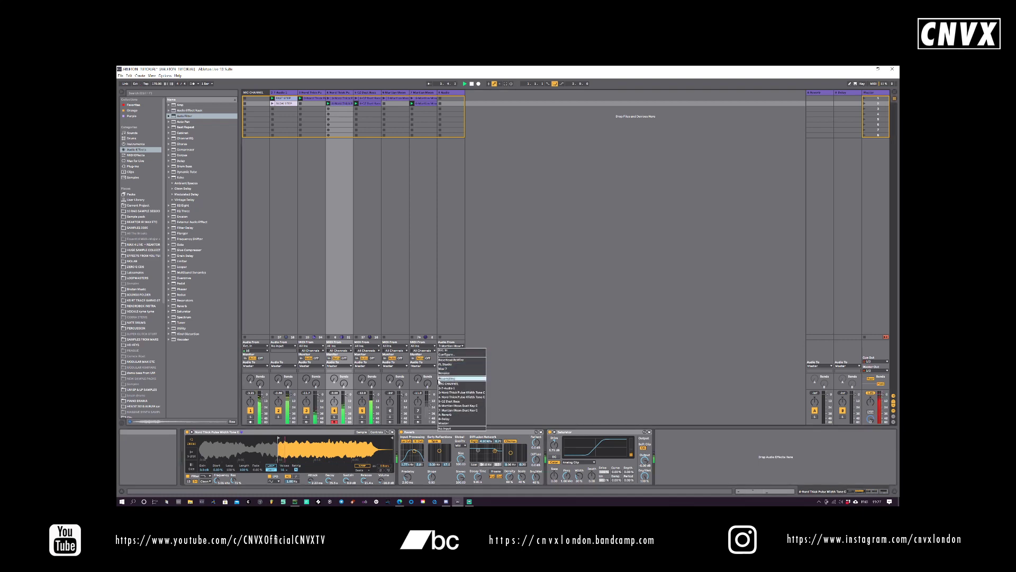
{"action": "left_click", "coordinate": [455, 397]}
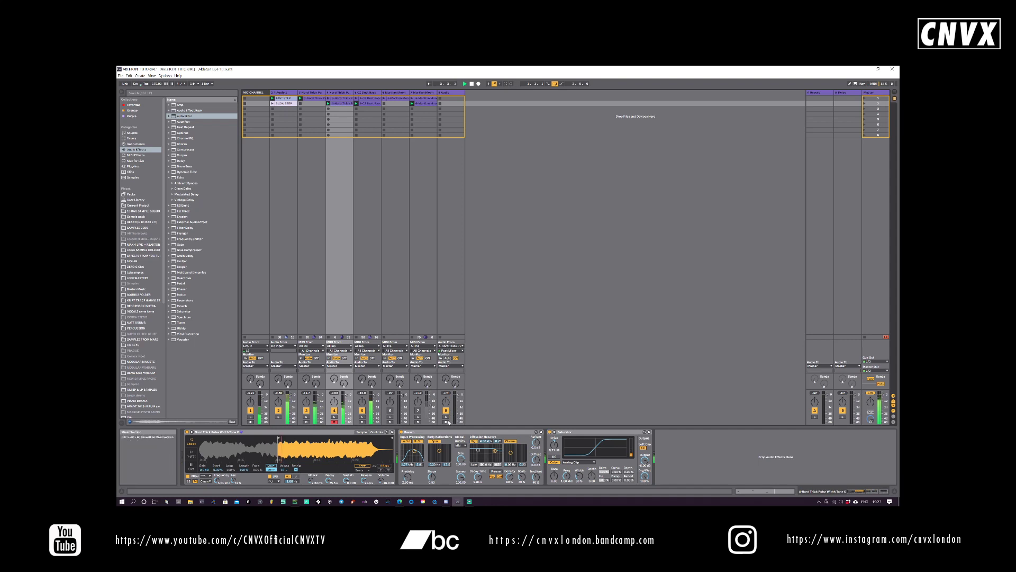
{"action": "left_click", "coordinate": [447, 422]}
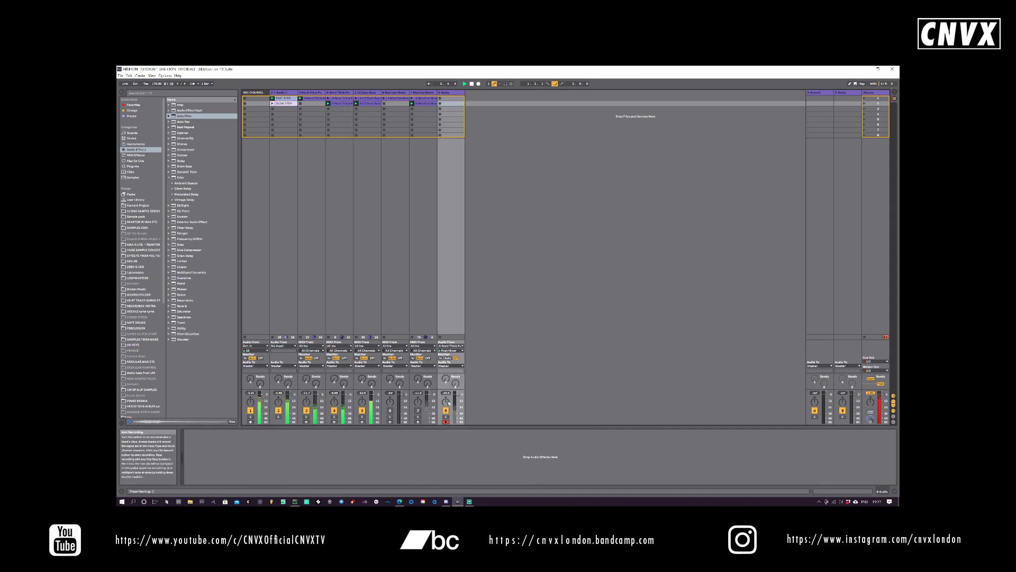
{"action": "left_click", "coordinate": [441, 100]}
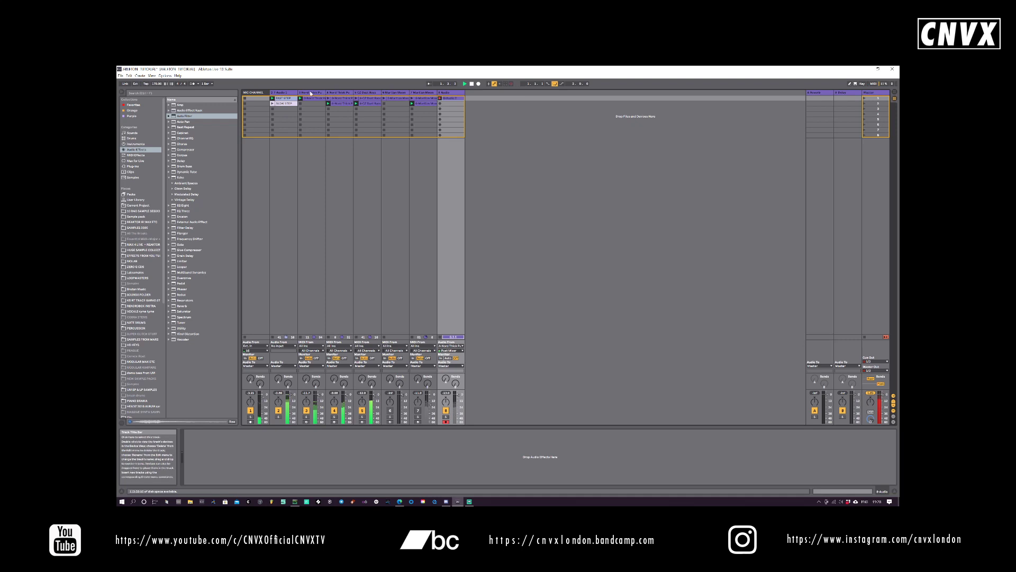
- Mute the original chord track and delete the recorded clip from the audio track
{"action": "left_click", "coordinate": [325, 171]}
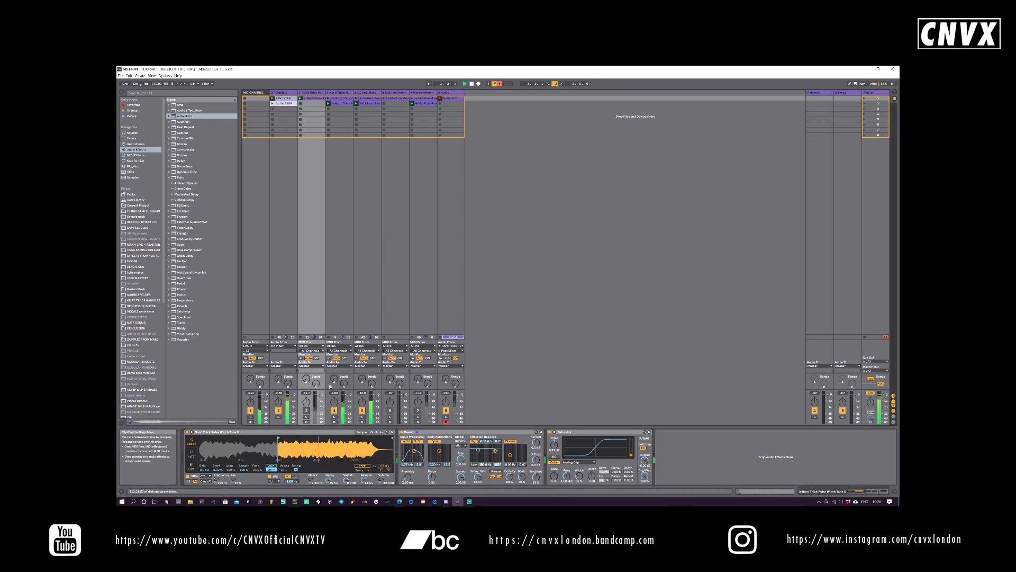
{"action": "left_click", "coordinate": [451, 99]}
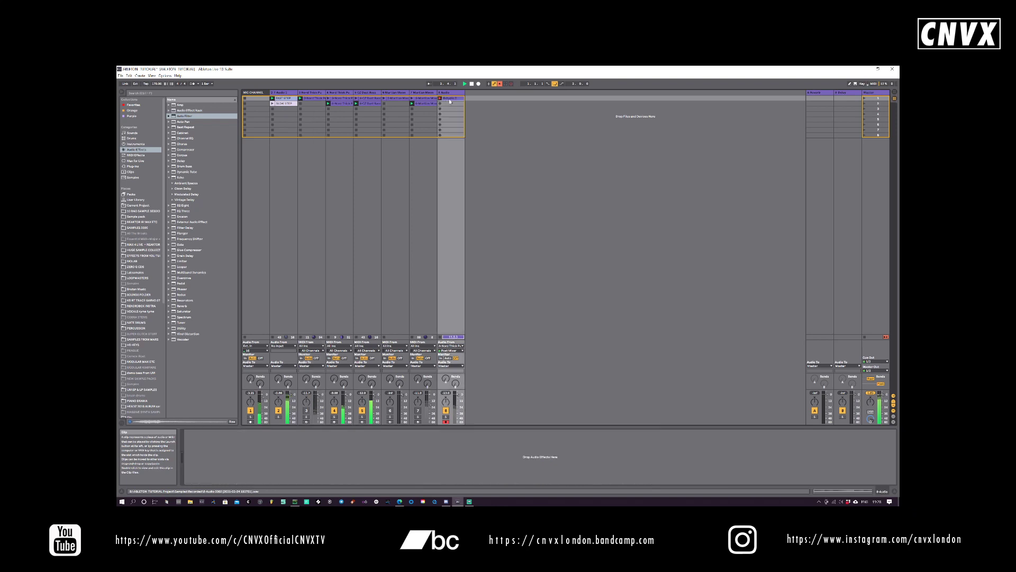
{"action": "key", "text": "Delete"}
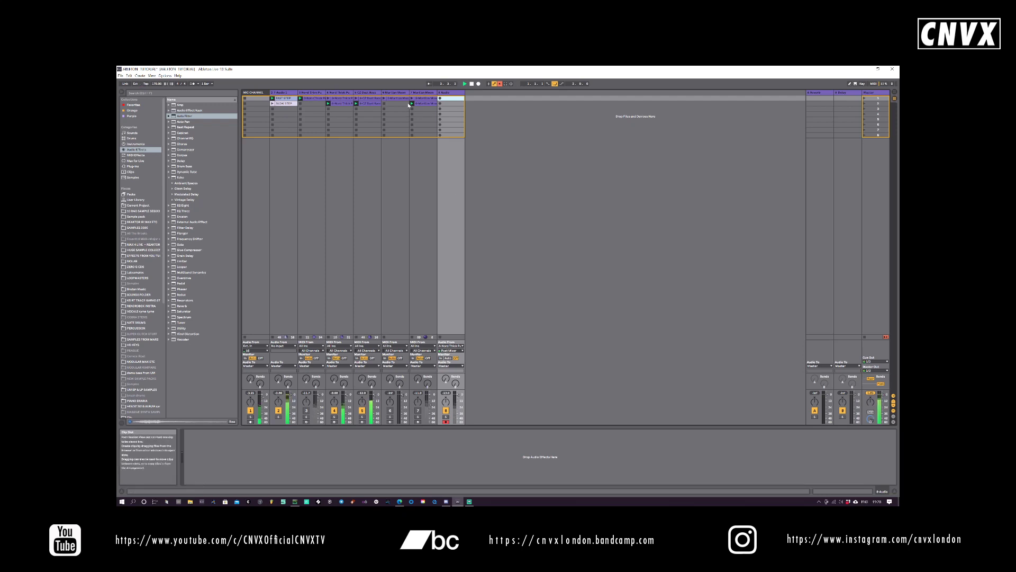
- Delete the original chord track, keeping its duplicate
{"action": "left_click", "coordinate": [337, 93]}
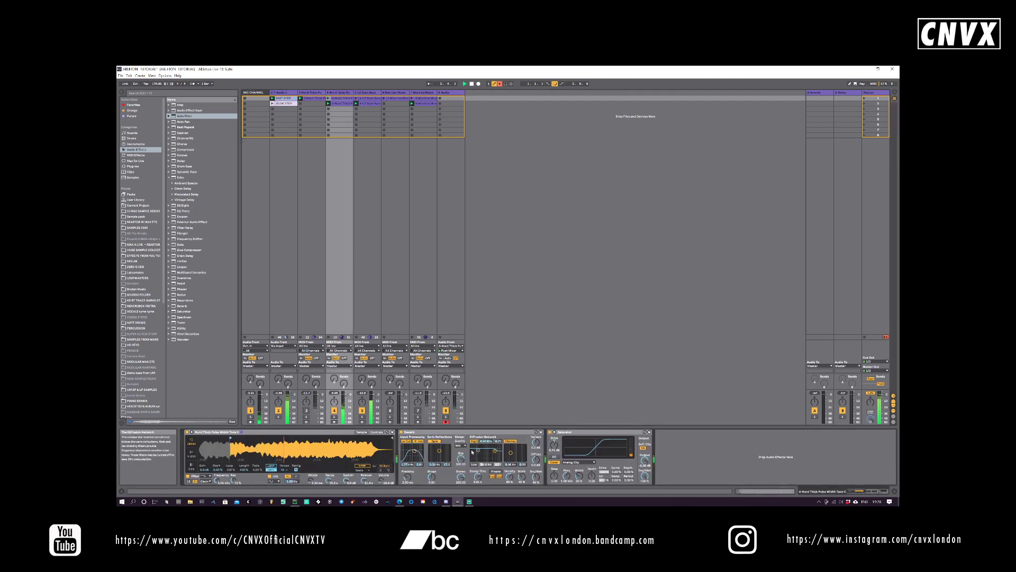
{"action": "left_click", "coordinate": [314, 94]}
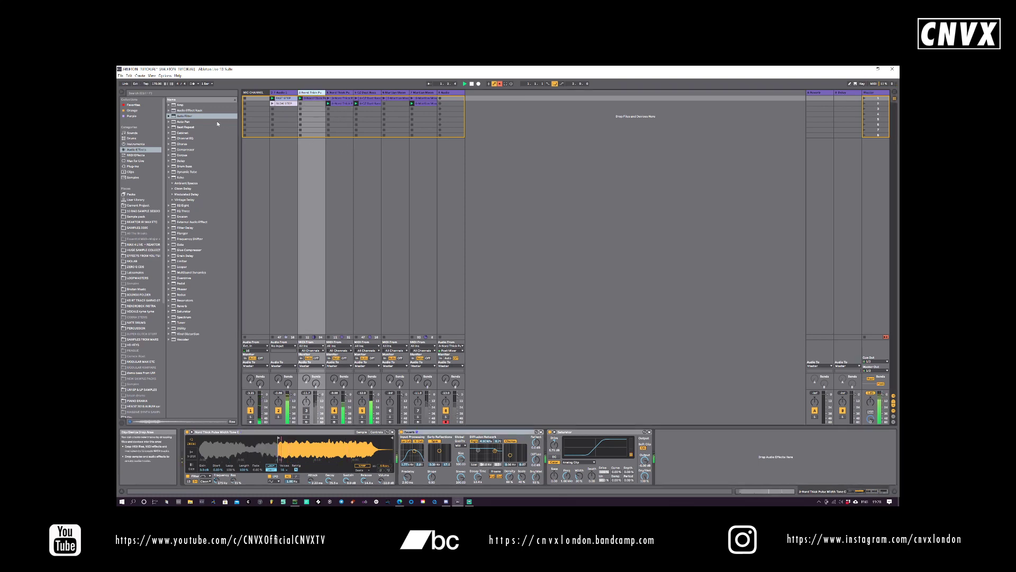
{"action": "key", "text": "Delete"}
- Add an empty Simpler instrument on a new MIDI track
{"action": "left_click", "coordinate": [136, 144]}
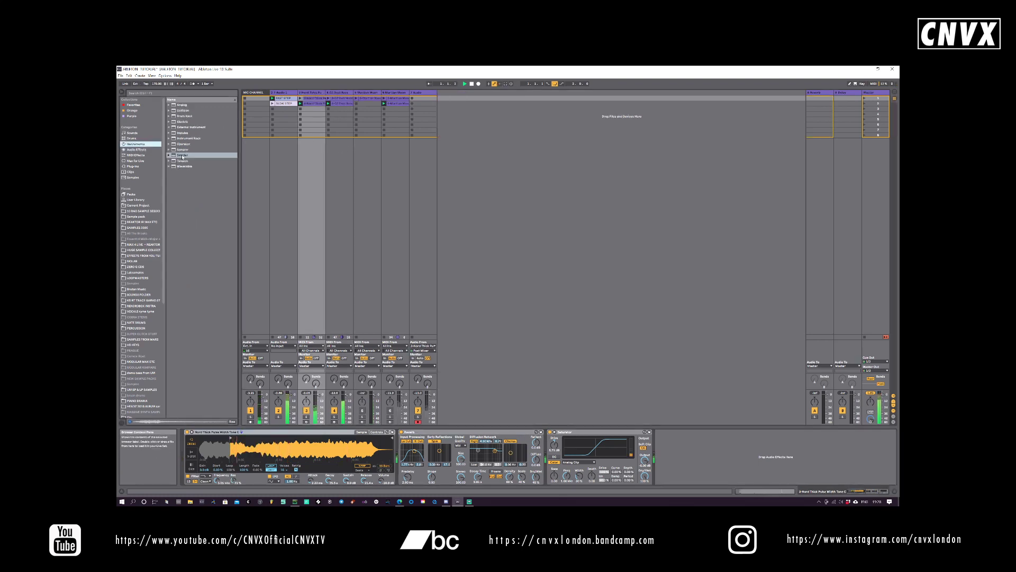
{"action": "left_click_drag", "start_coordinate": [183, 157], "coordinate": [472, 112]}
{"action": "left_click_drag", "start_coordinate": [251, 161], "coordinate": [250, 160]}
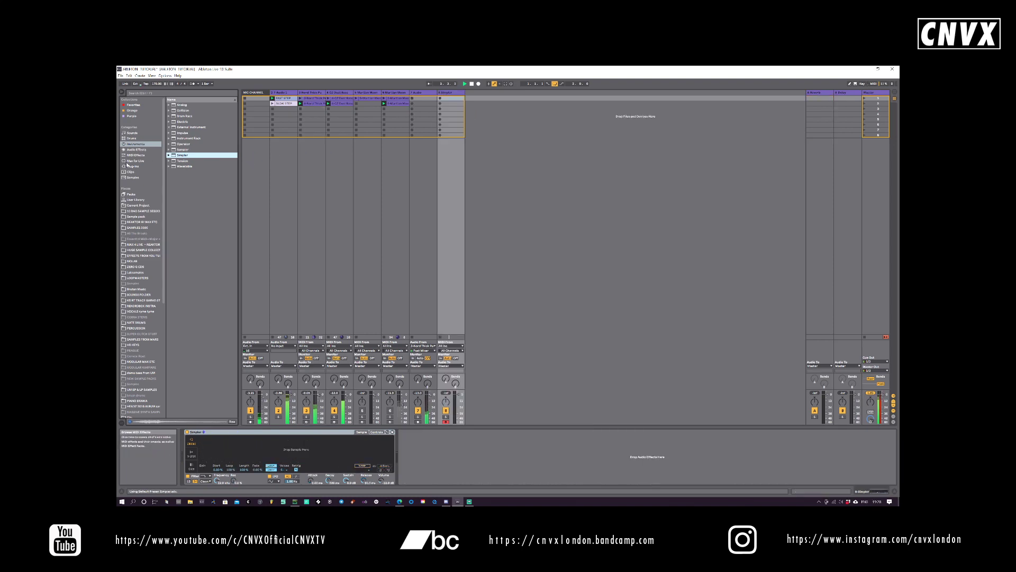
- Load the Resonant key sample from the sample pack's first folder into Simpler and adjust its envelope release
{"action": "left_click", "coordinate": [141, 212]}
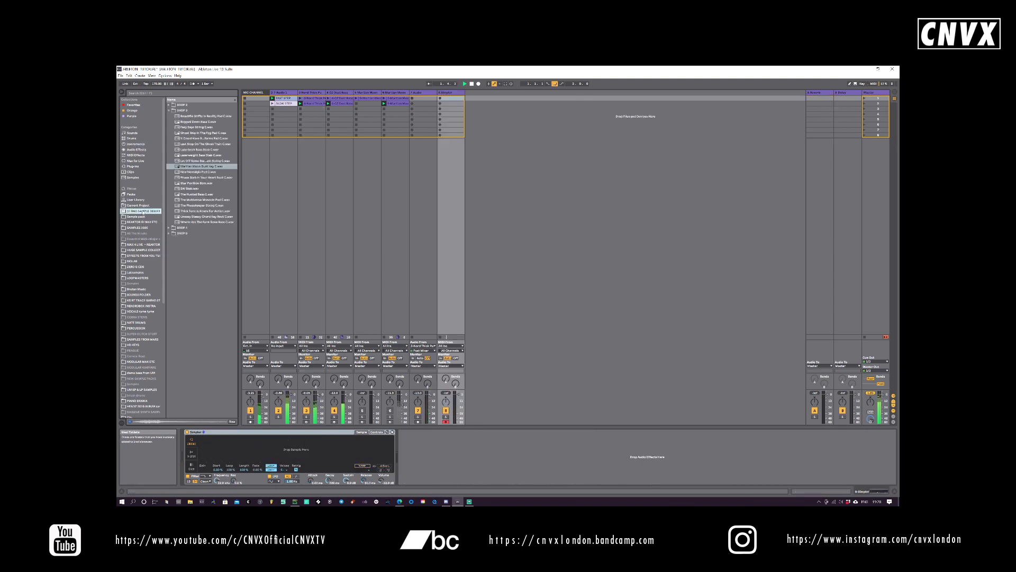
{"action": "left_click", "coordinate": [169, 111]}
{"action": "left_click", "coordinate": [169, 105]}
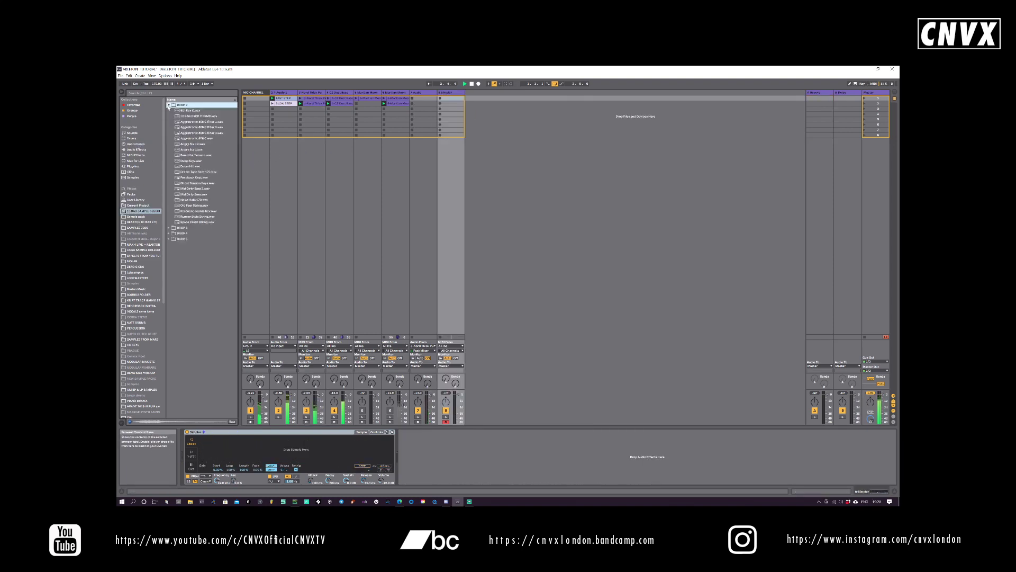
{"action": "left_click", "coordinate": [196, 182]}
{"action": "left_click", "coordinate": [195, 205]}
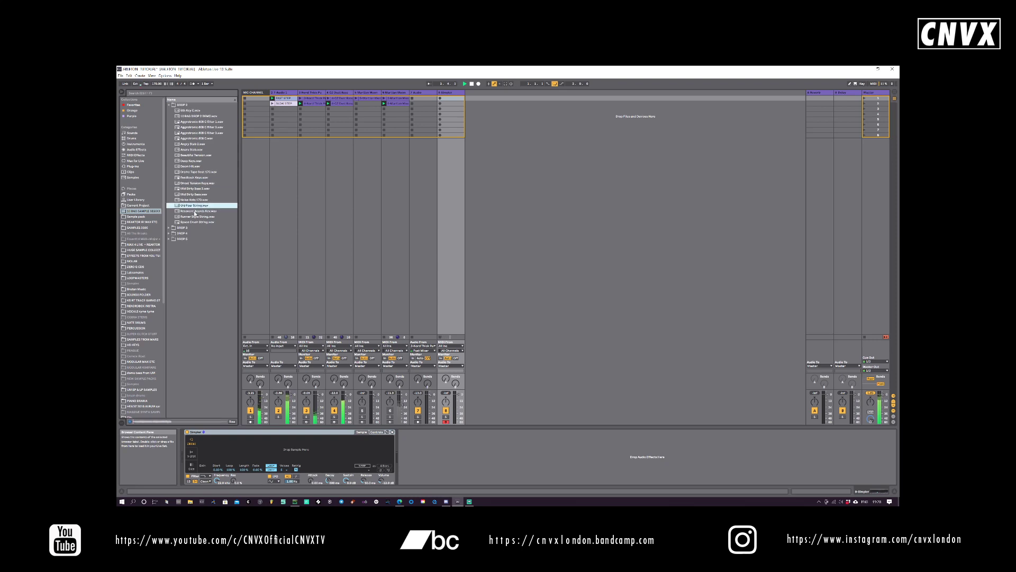
{"action": "left_click", "coordinate": [195, 212]}
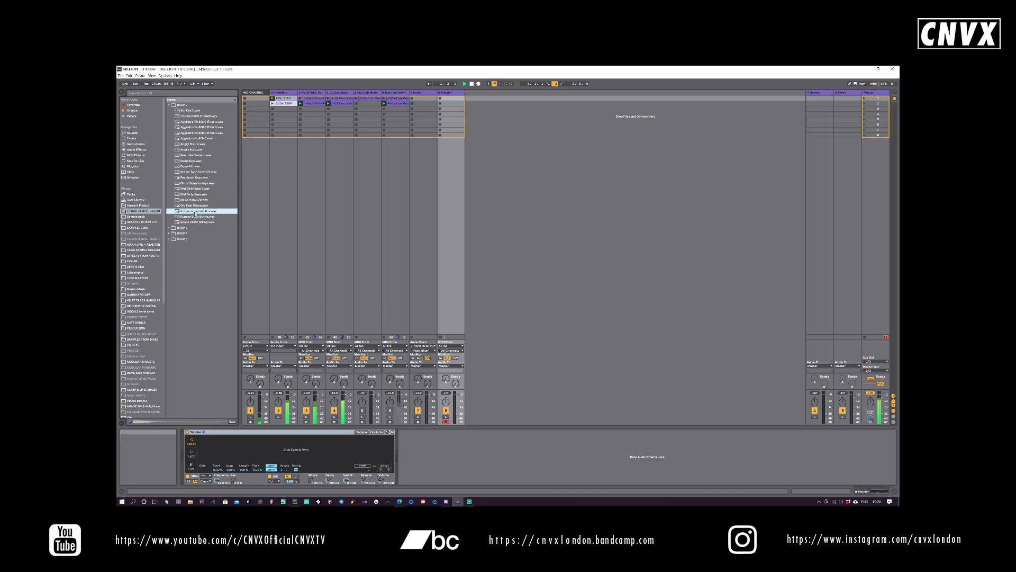
{"action": "left_click_drag", "start_coordinate": [195, 211], "coordinate": [248, 450]}
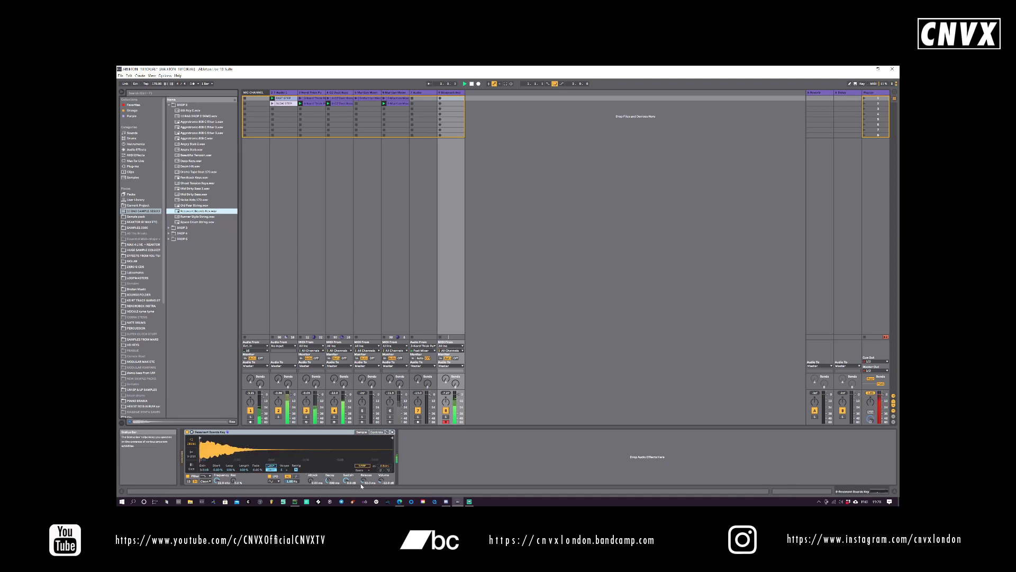
{"action": "mouse_move", "coordinate": [363, 481]}
{"action": "left_mouse_down"}
{"action": "mouse_move", "coordinate": [363, 450]}
{"action": "mouse_move", "coordinate": [364, 474]}
{"action": "mouse_move", "coordinate": [381, 479]}
{"action": "left_mouse_up"}
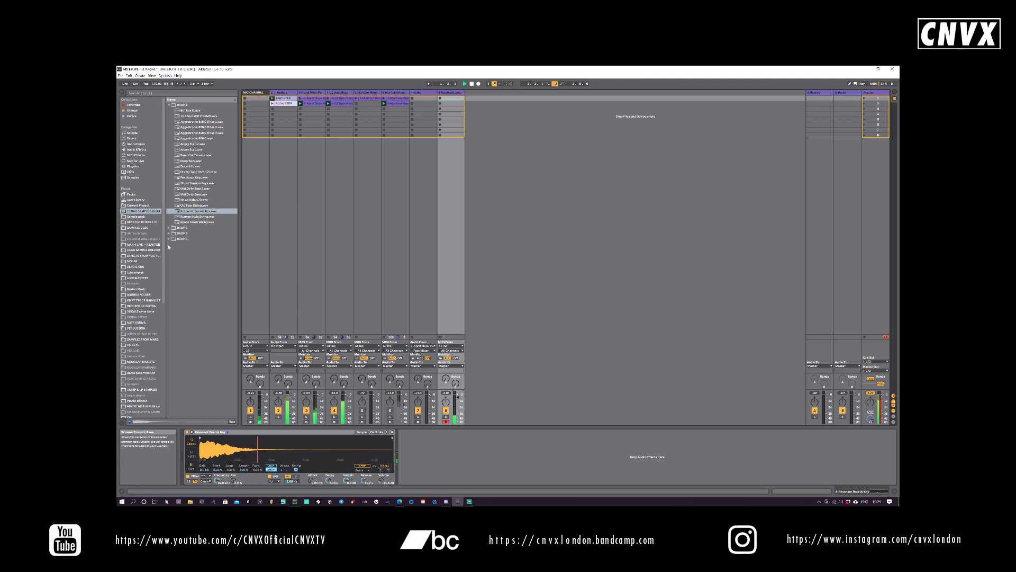
- Try Runner Style String in Simpler, followed by the sample listed above The Hunted Bass in the next folder
{"action": "left_click_drag", "start_coordinate": [202, 217], "coordinate": [275, 440]}
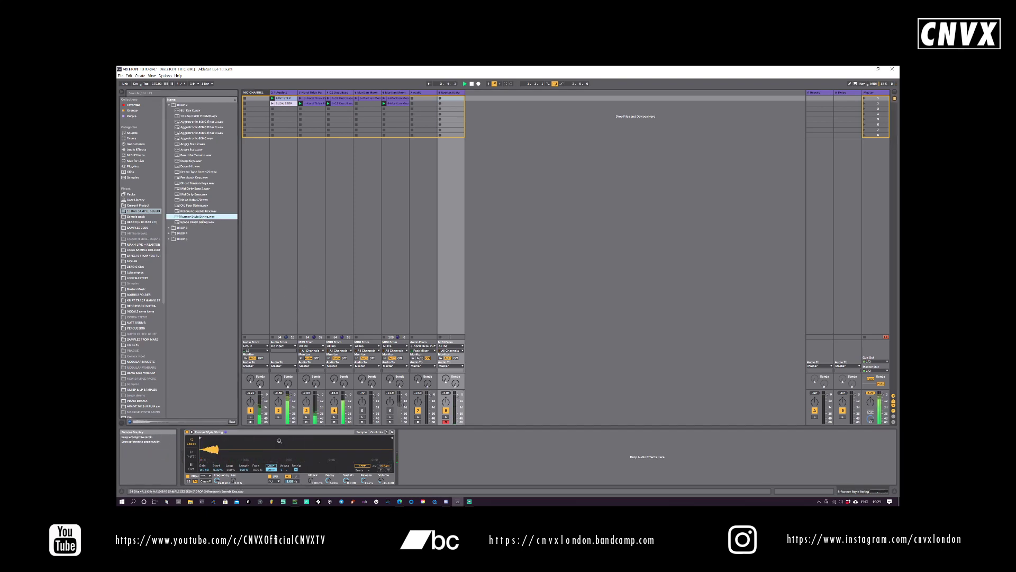
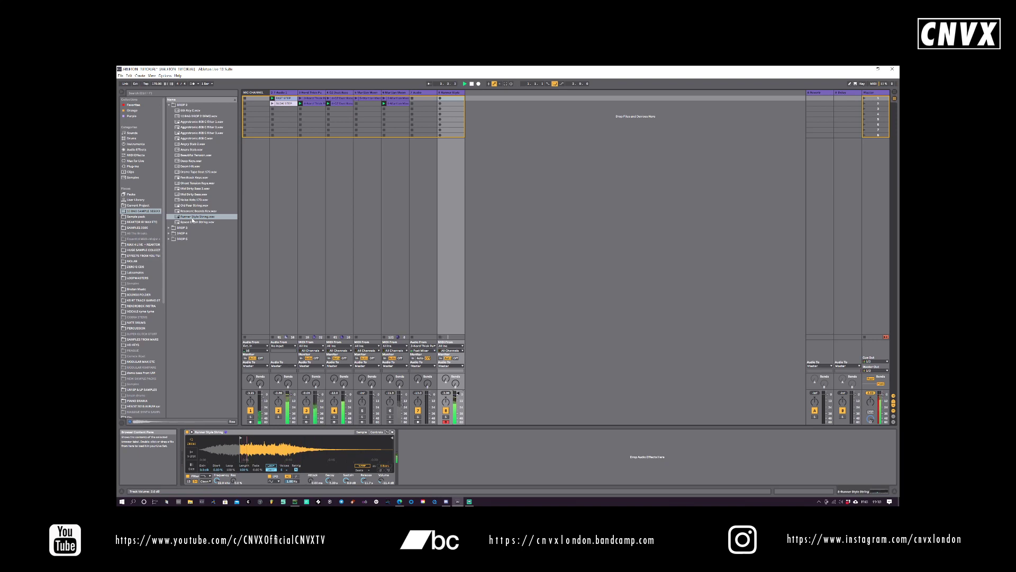
{"action": "left_click", "coordinate": [169, 228]}
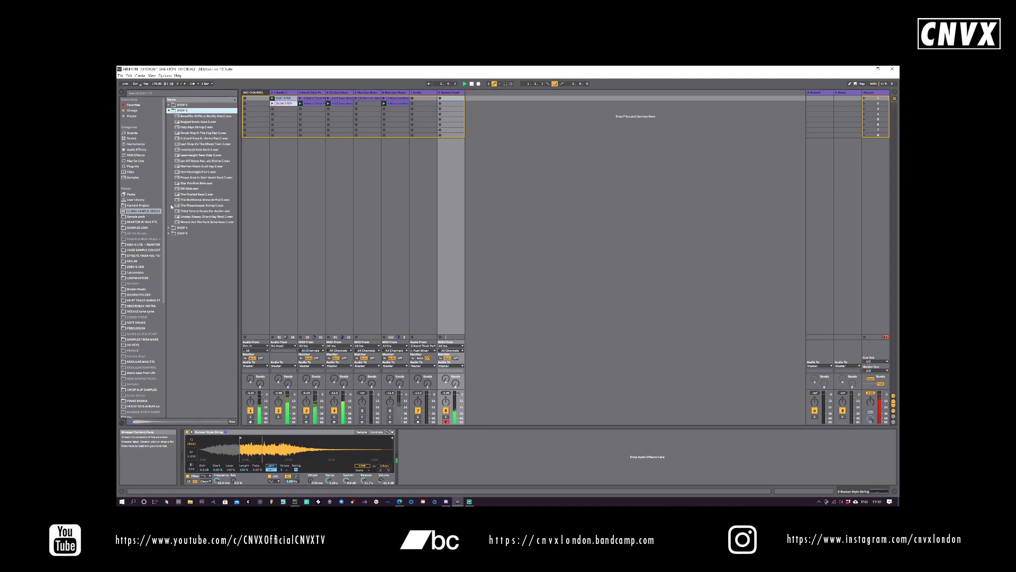
{"action": "left_click_drag", "start_coordinate": [186, 190], "coordinate": [266, 453]}
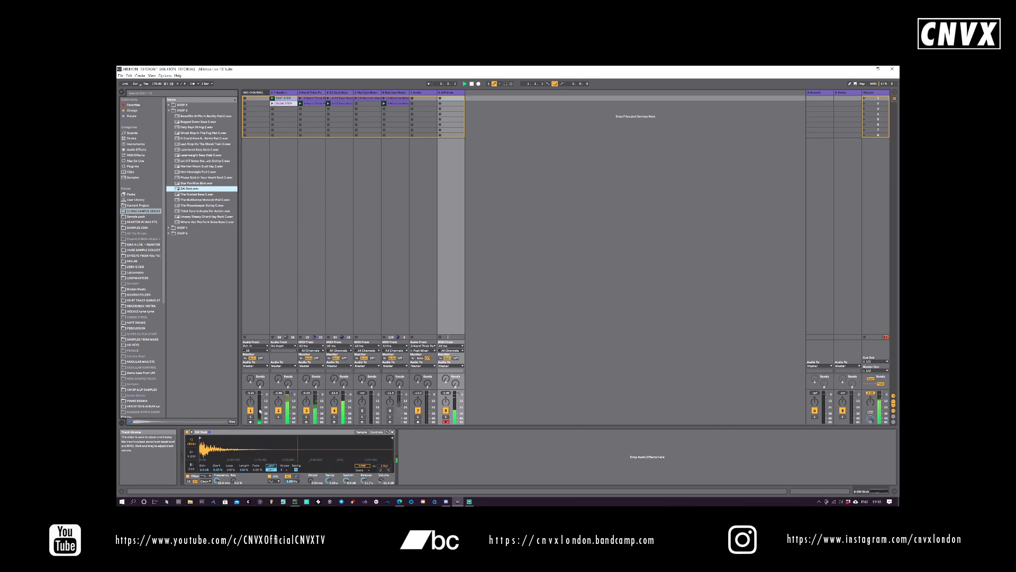
- Load The Hunted Bass into Simpler, change the filter type, and adjust the filter's cutoff and resonance
{"action": "left_click_drag", "start_coordinate": [196, 195], "coordinate": [268, 450]}
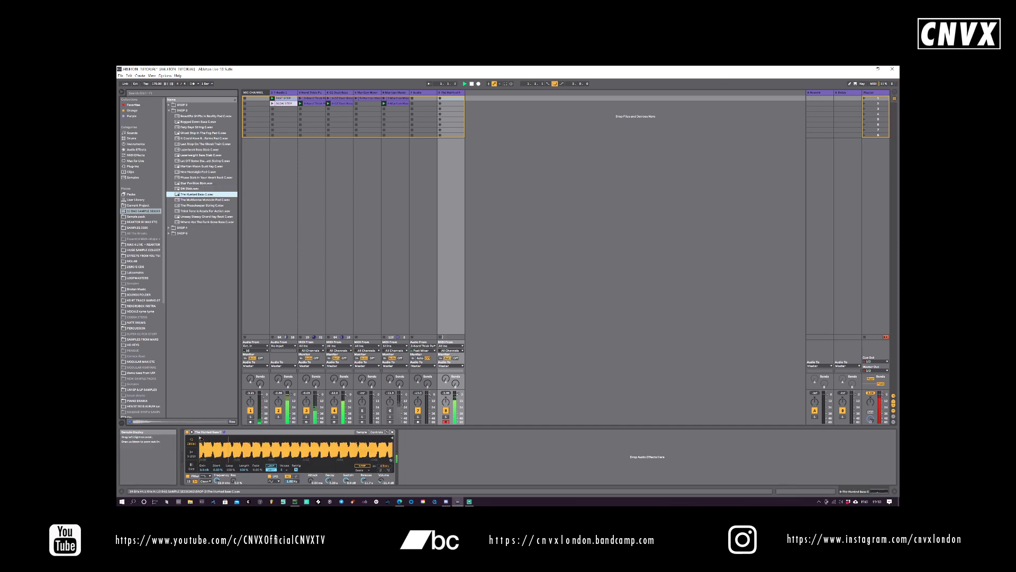
{"action": "left_click", "coordinate": [206, 476]}
{"action": "left_click", "coordinate": [206, 460]}
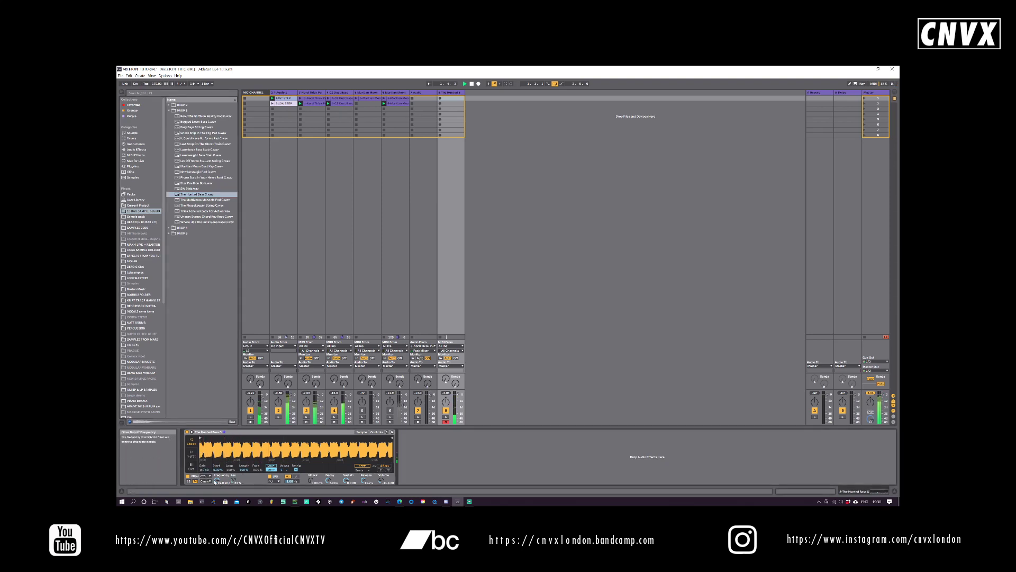
{"action": "left_click_drag", "start_coordinate": [226, 479], "coordinate": [218, 458]}
{"action": "mouse_move", "coordinate": [217, 481]}
{"action": "left_mouse_down"}
{"action": "mouse_move", "coordinate": [217, 493]}
{"action": "mouse_move", "coordinate": [217, 476]}
{"action": "left_mouse_up"}
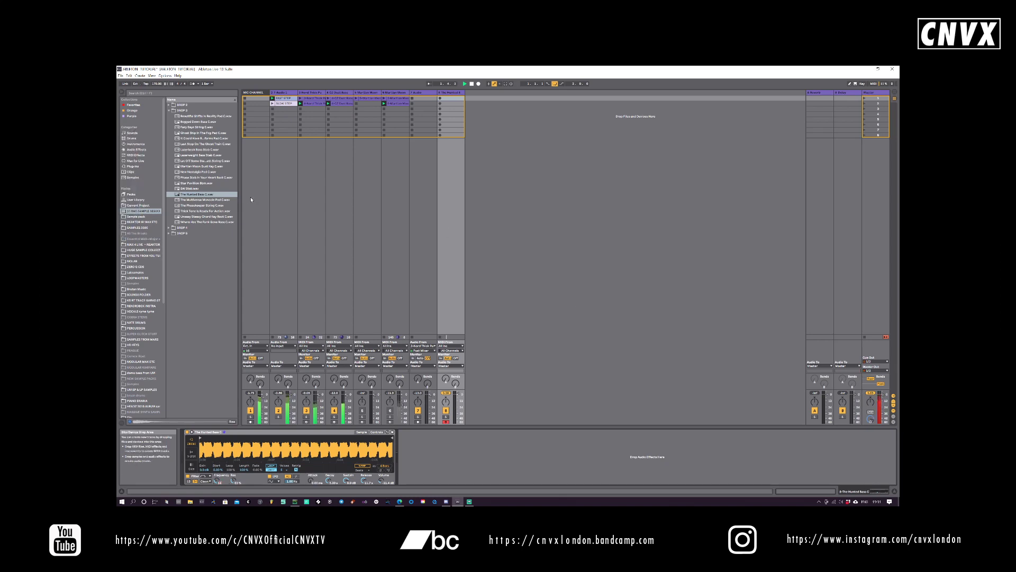
- Replace Simpler's sample with The Phasekeeper String and raise the filter cutoff frequency
{"action": "left_click", "coordinate": [202, 205]}
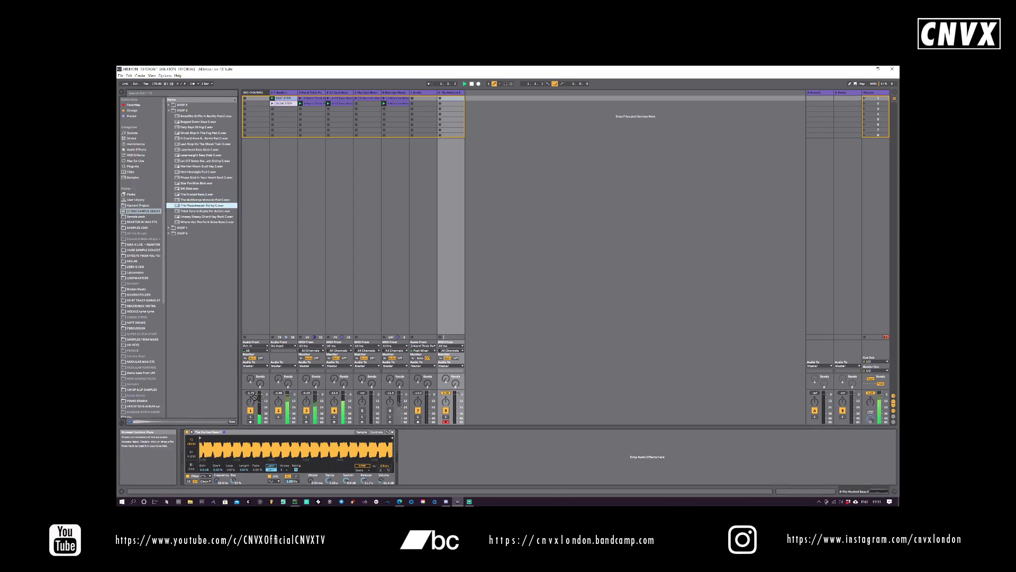
{"action": "left_click_drag", "start_coordinate": [255, 397], "coordinate": [264, 449]}
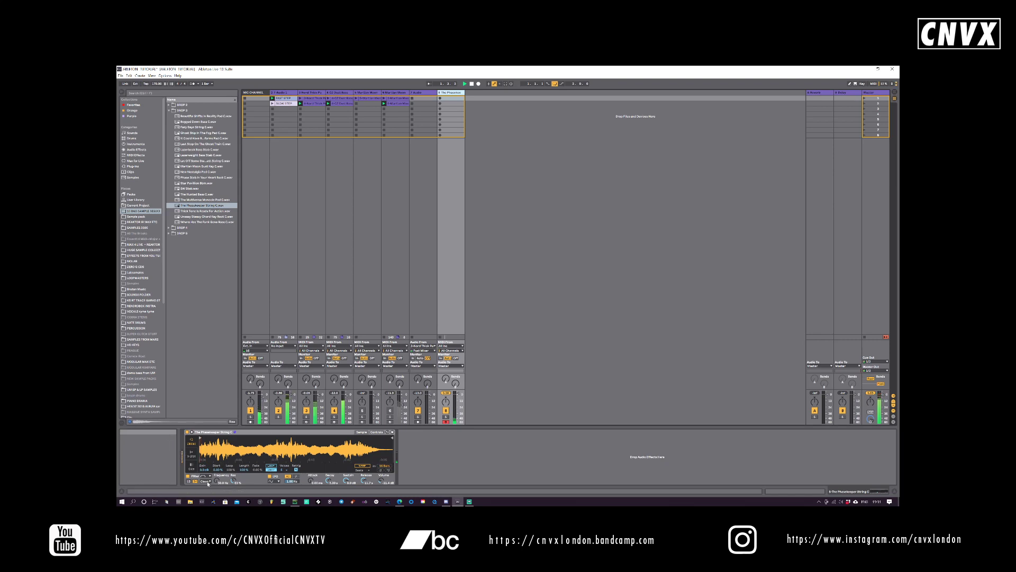
{"action": "left_click_drag", "start_coordinate": [217, 480], "coordinate": [217, 468]}
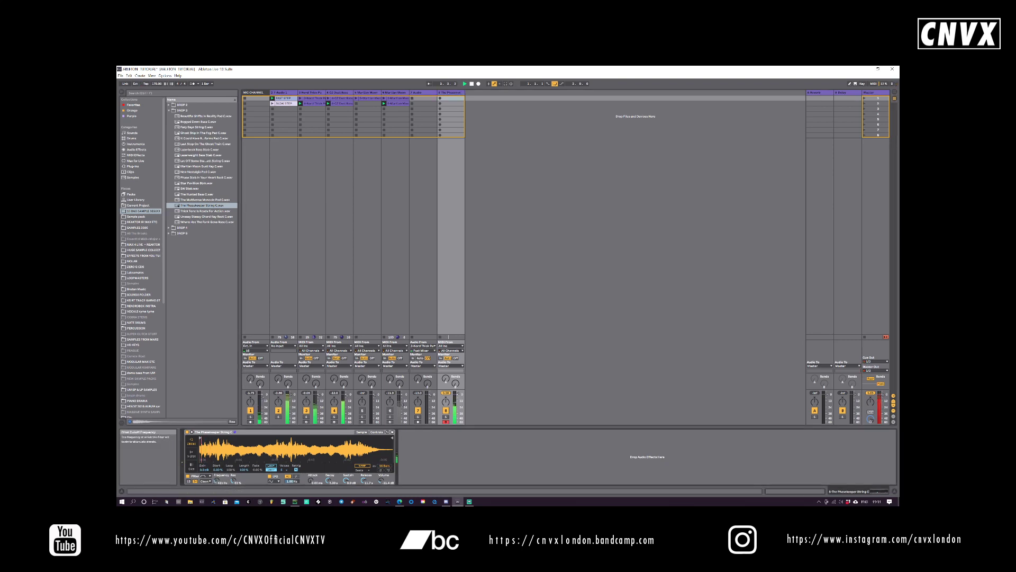
{"action": "left_click_drag", "start_coordinate": [217, 480], "coordinate": [217, 472]}
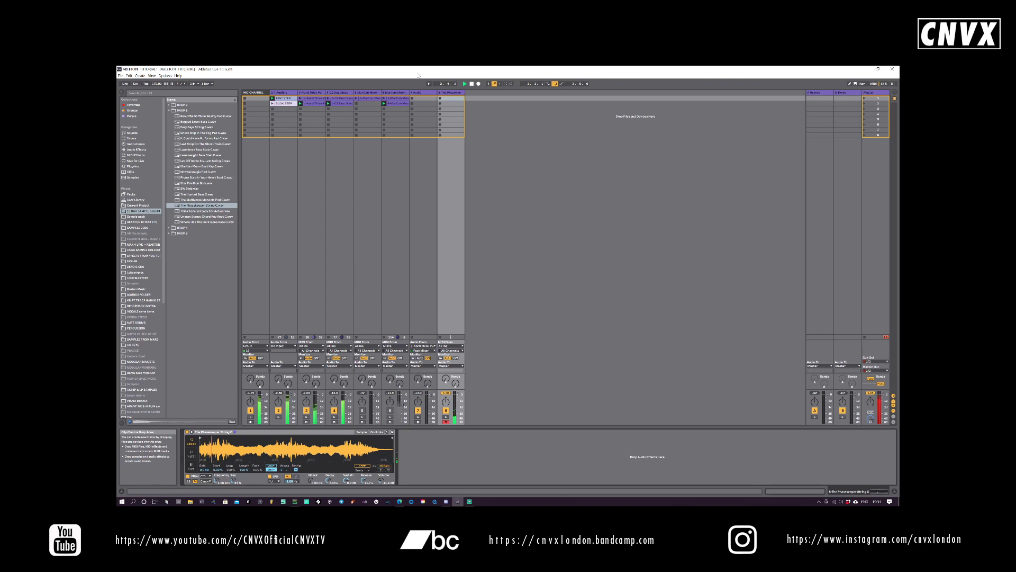
- Delete the remaining chord track, The Phasekeeper String track, the empty audio track and the drone bass track
{"action": "left_click", "coordinate": [318, 93]}
{"action": "key", "text": "Delete"}
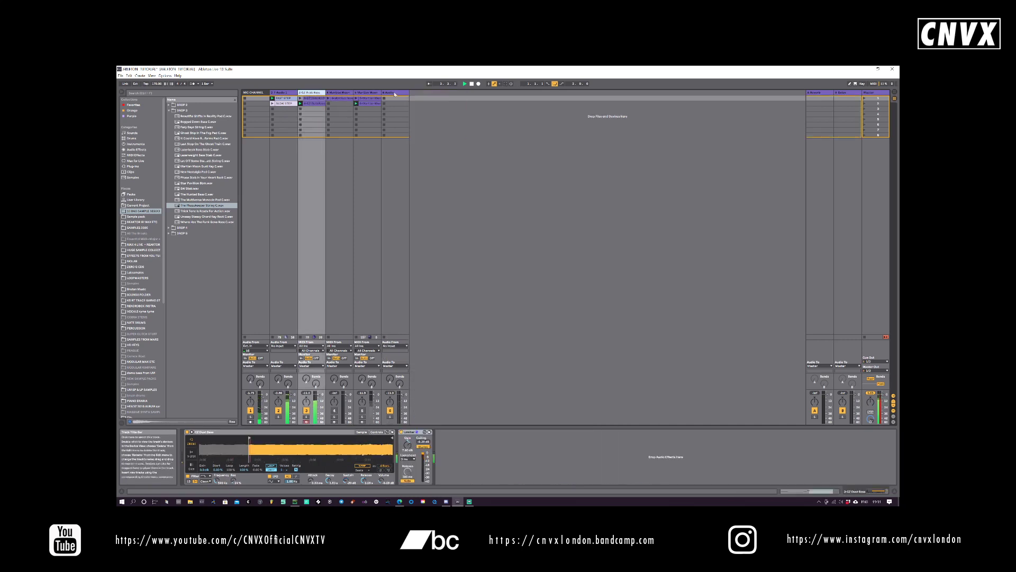
{"action": "left_click", "coordinate": [384, 94]}
{"action": "key", "text": "Delete"}
{"action": "left_click", "coordinate": [314, 93]}
{"action": "key", "text": "Delete"}
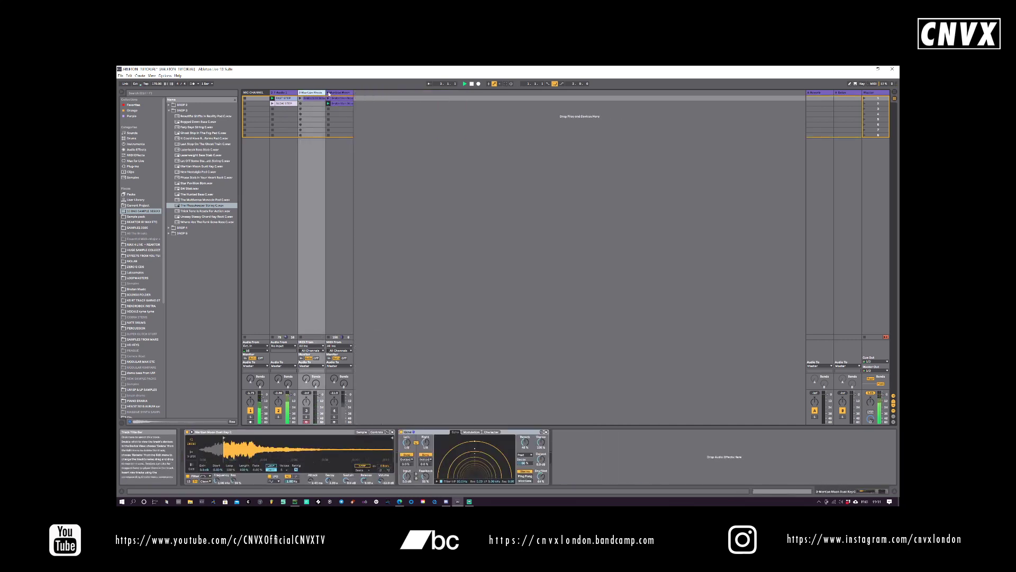
- Delete the two remaining Martian Moon tracks and launch the second clip on the audio loop track
{"action": "key", "text": "Delete"}
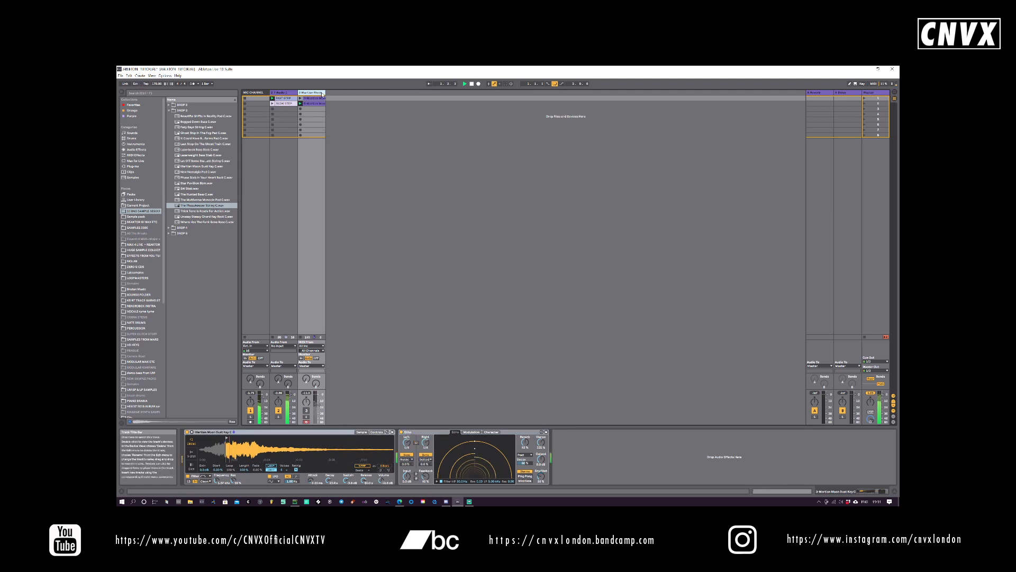
{"action": "key", "text": "Delete"}
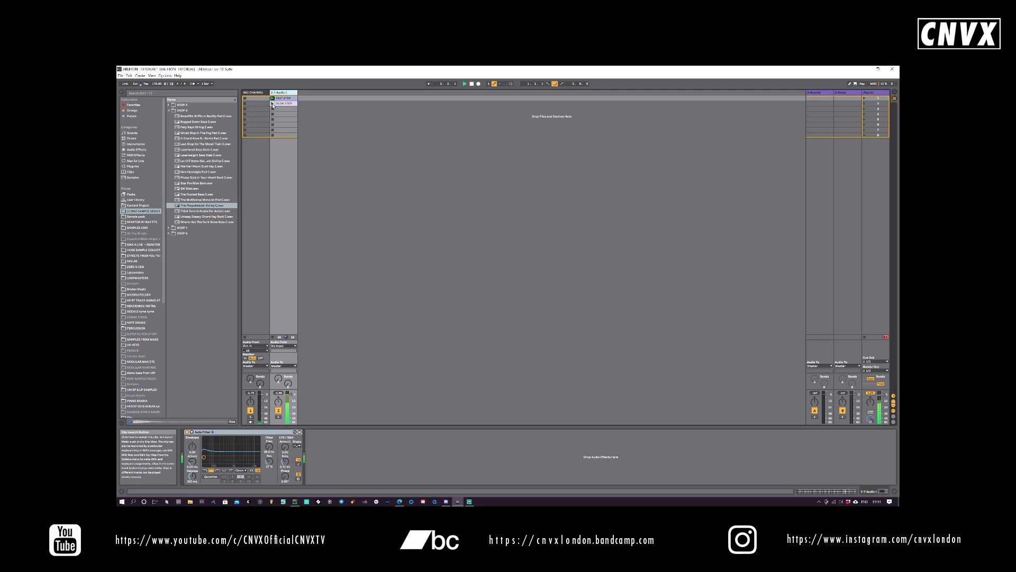
{"action": "left_click", "coordinate": [273, 104]}
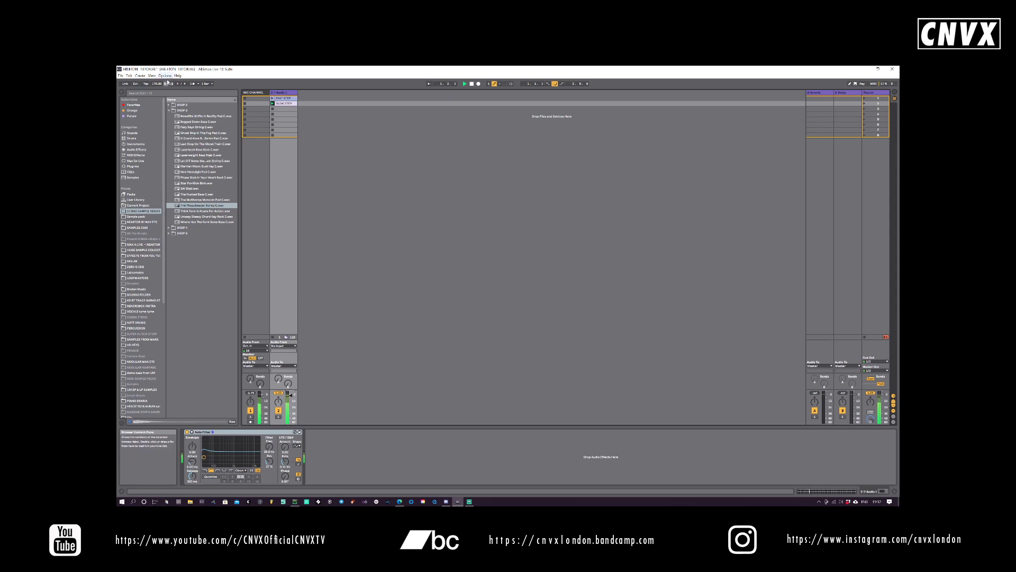
- Add Simpler on a new MIDI track and load Nord Terror Tones from the last DROP folder
{"action": "left_click", "coordinate": [168, 111]}
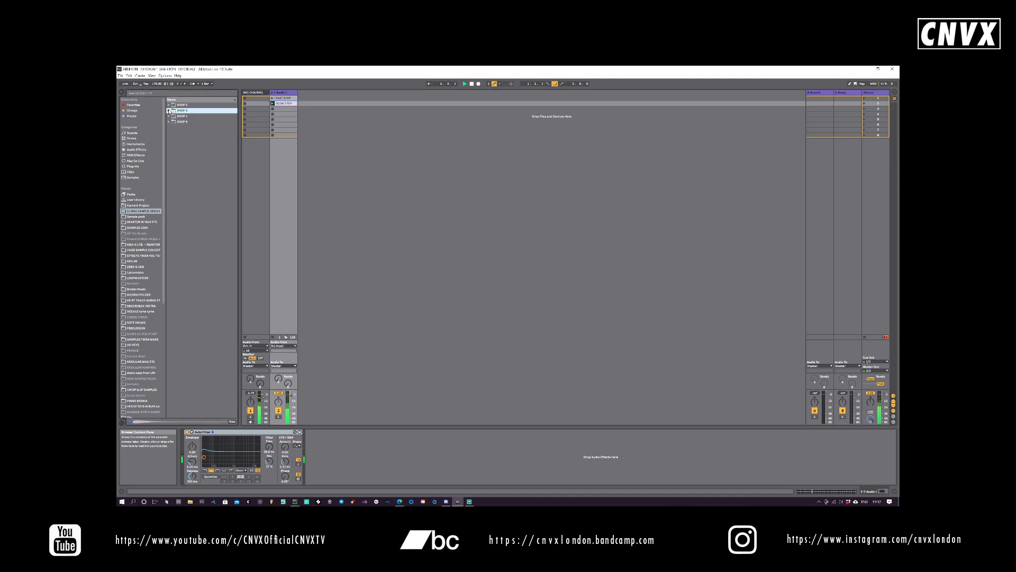
{"action": "left_click", "coordinate": [169, 122]}
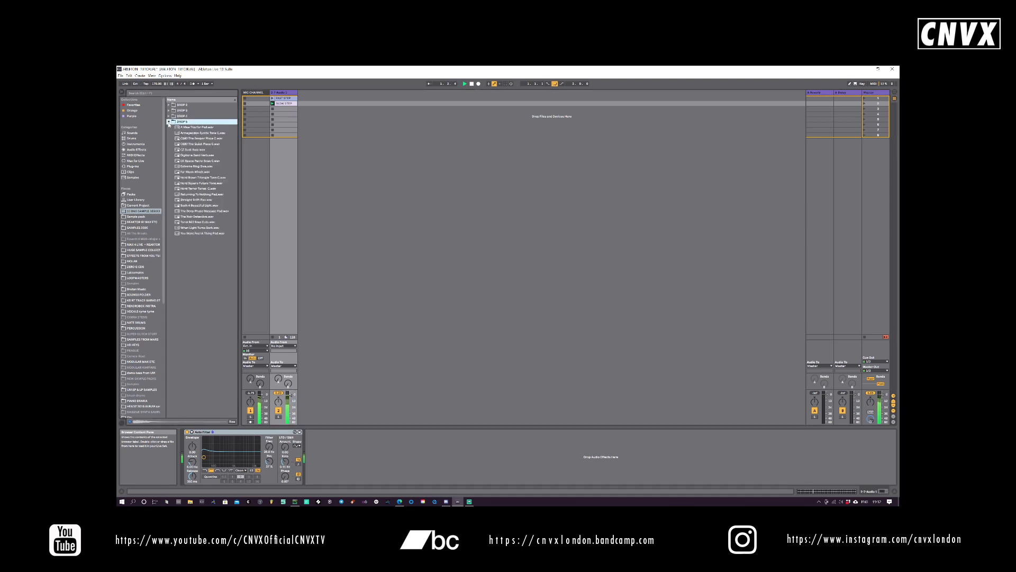
{"action": "left_click", "coordinate": [143, 145]}
{"action": "left_click_drag", "start_coordinate": [202, 155], "coordinate": [344, 124]}
{"action": "left_click", "coordinate": [142, 211]}
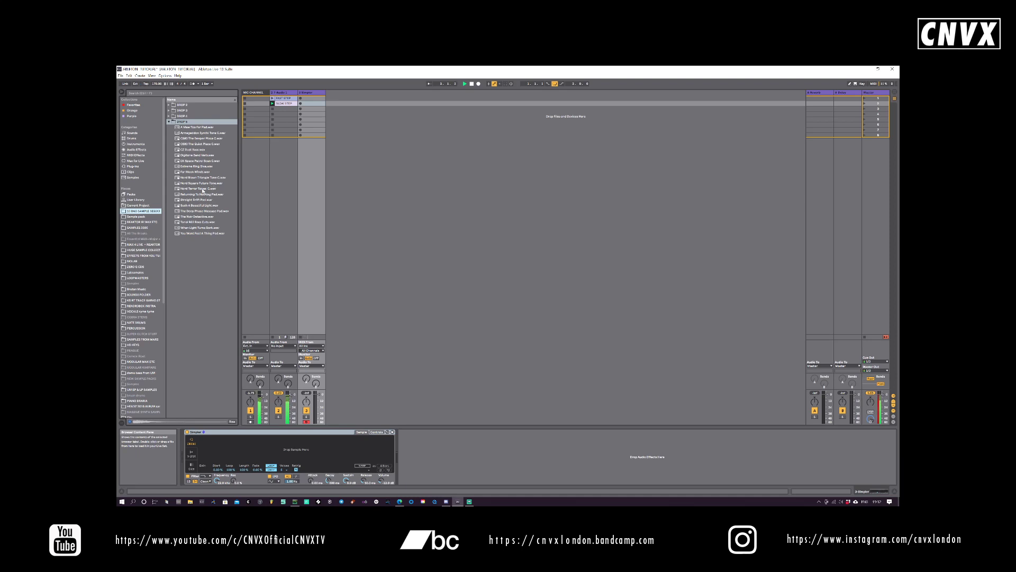
{"action": "left_click_drag", "start_coordinate": [200, 188], "coordinate": [264, 450]}
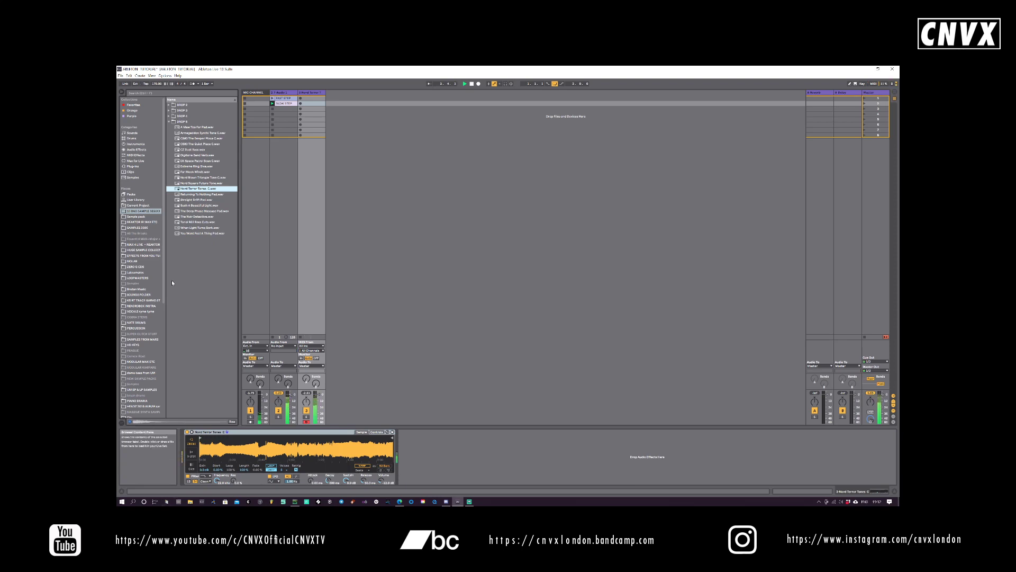
- Shape the Nord Terror Tones sample by moving its start point further in and adjusting the filter cutoff, release, sustain and volume
{"action": "left_click_drag", "start_coordinate": [201, 439], "coordinate": [210, 438]}
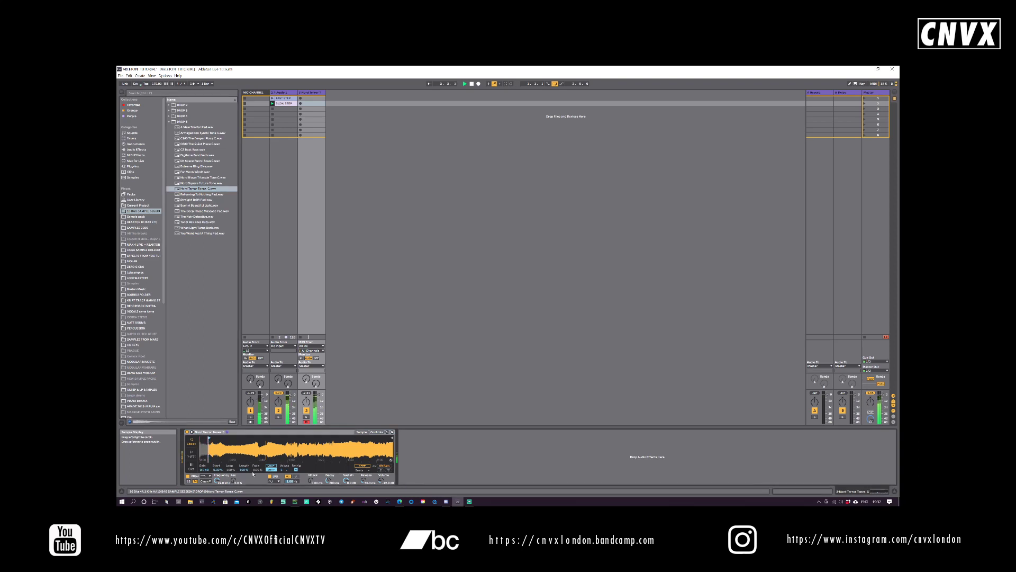
{"action": "left_click_drag", "start_coordinate": [363, 481], "coordinate": [329, 466]}
{"action": "mouse_move", "coordinate": [210, 439]}
{"action": "left_mouse_down"}
{"action": "mouse_move", "coordinate": [376, 438]}
{"action": "mouse_move", "coordinate": [205, 438]}
{"action": "left_mouse_up"}
{"action": "mouse_move", "coordinate": [205, 438]}
{"action": "left_mouse_down"}
{"action": "mouse_move", "coordinate": [233, 439]}
{"action": "mouse_move", "coordinate": [200, 439]}
{"action": "mouse_move", "coordinate": [205, 431]}
{"action": "left_mouse_up"}
{"action": "left_click_drag", "start_coordinate": [216, 480], "coordinate": [217, 488]}
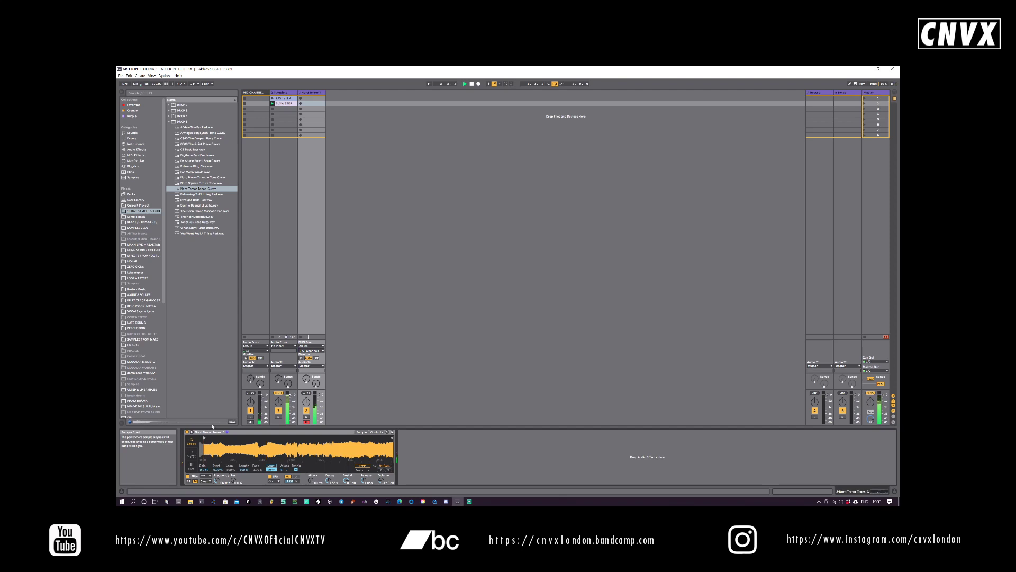
{"action": "left_click_drag", "start_coordinate": [205, 438], "coordinate": [246, 438]}
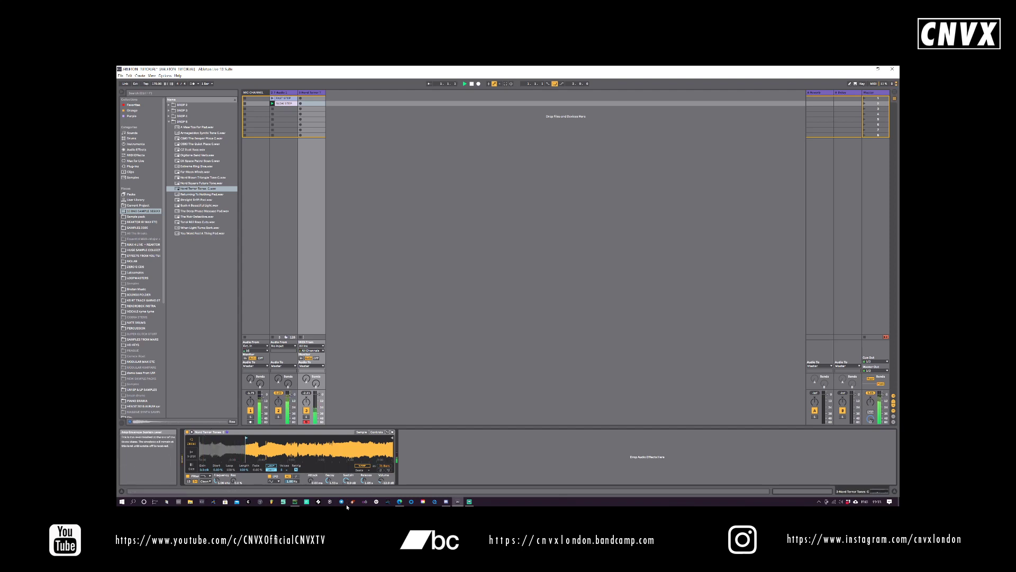
{"action": "left_click_drag", "start_coordinate": [345, 482], "coordinate": [329, 466]}
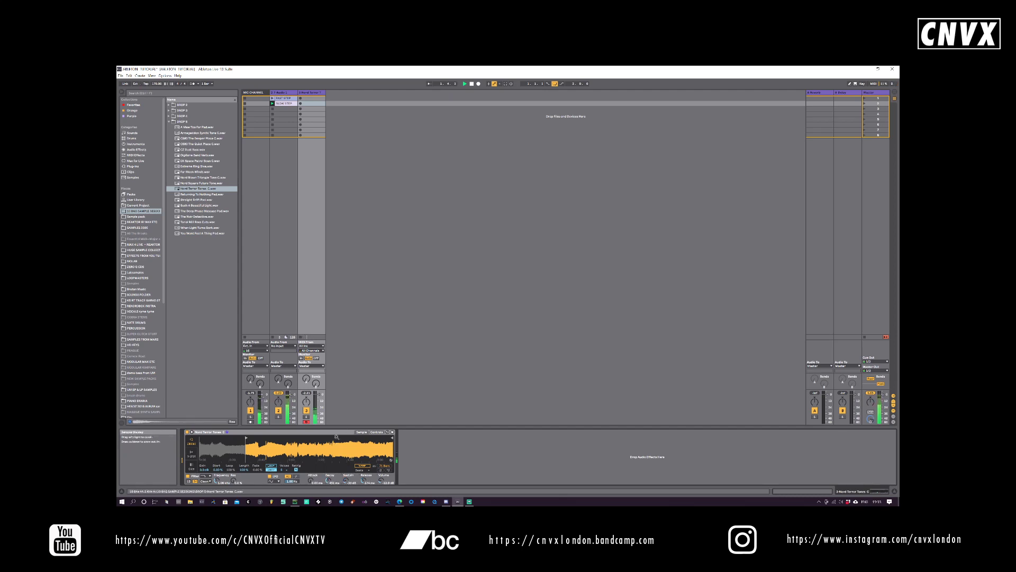
{"action": "left_click_drag", "start_coordinate": [381, 481], "coordinate": [381, 473]}
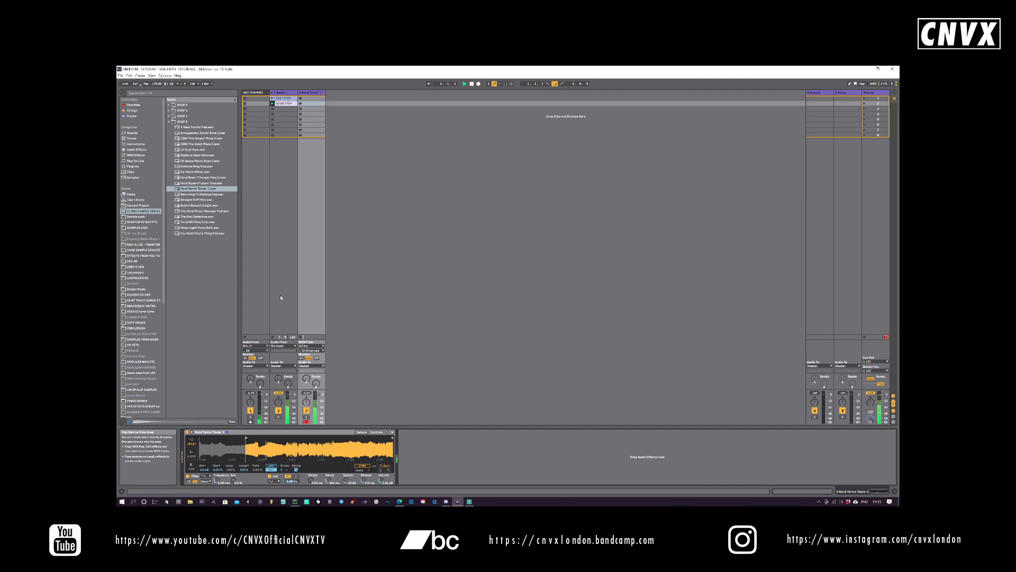
- Record a MIDI clip in the Simpler track's first slot, adjusting the filter cutoff, sample start and sustain as it loops
{"action": "left_click", "coordinate": [301, 100]}
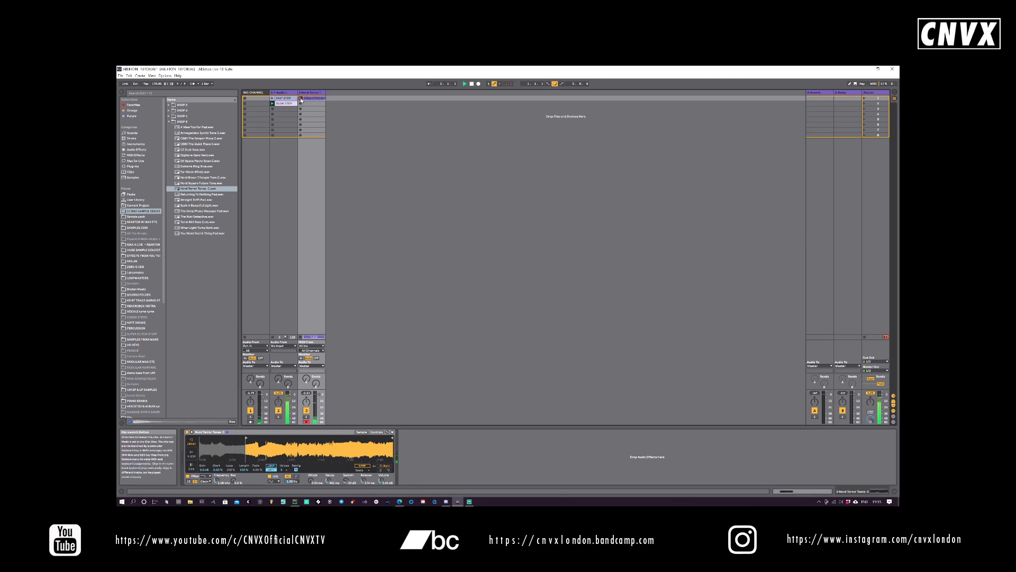
{"action": "left_click", "coordinate": [301, 100]}
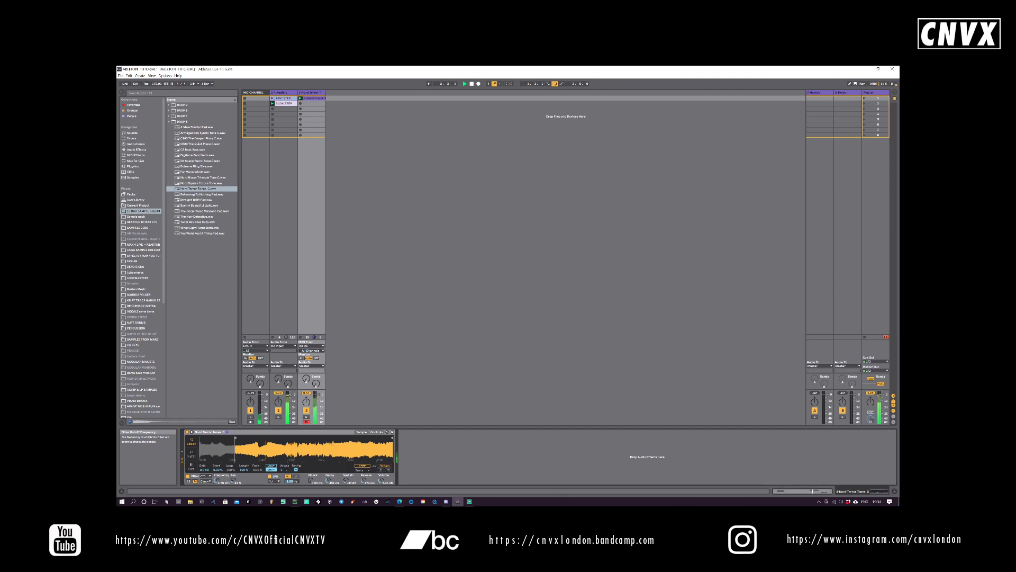
{"action": "left_click_drag", "start_coordinate": [217, 481], "coordinate": [216, 471]}
{"action": "left_click_drag", "start_coordinate": [217, 480], "coordinate": [216, 479]}
{"action": "mouse_move", "coordinate": [236, 437]}
{"action": "left_mouse_down"}
{"action": "mouse_move", "coordinate": [351, 447]}
{"action": "mouse_move", "coordinate": [293, 446]}
{"action": "mouse_move", "coordinate": [335, 447]}
{"action": "left_mouse_up"}
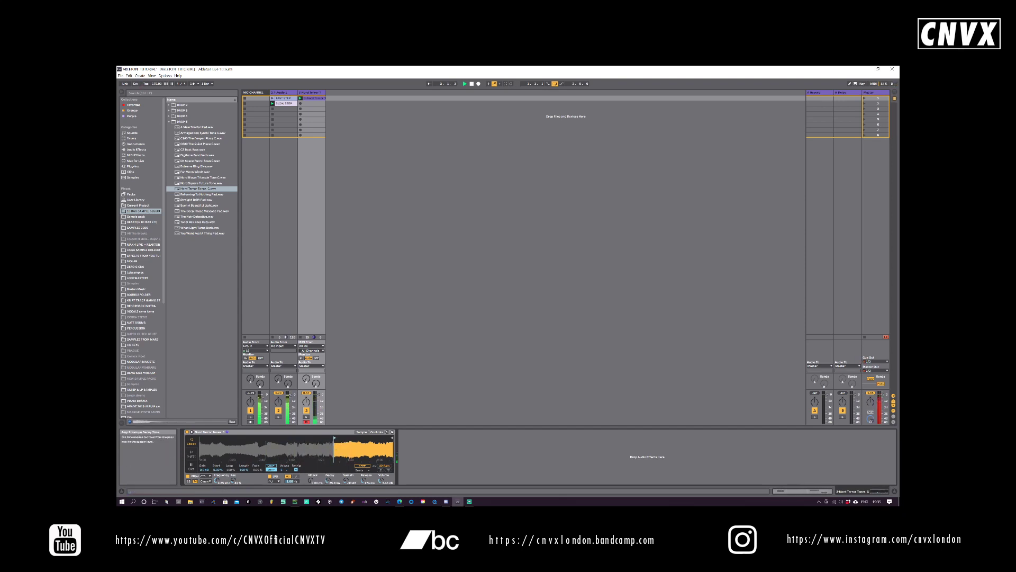
{"action": "mouse_move", "coordinate": [346, 481]}
{"action": "left_mouse_down"}
{"action": "mouse_move", "coordinate": [347, 489]}
{"action": "mouse_move", "coordinate": [363, 486]}
{"action": "left_mouse_up"}
- Insert an audio track, set its input to the Nord Terror Tones track and arm it for recording
{"action": "right_click", "coordinate": [334, 91]}
{"action": "left_click", "coordinate": [340, 95]}
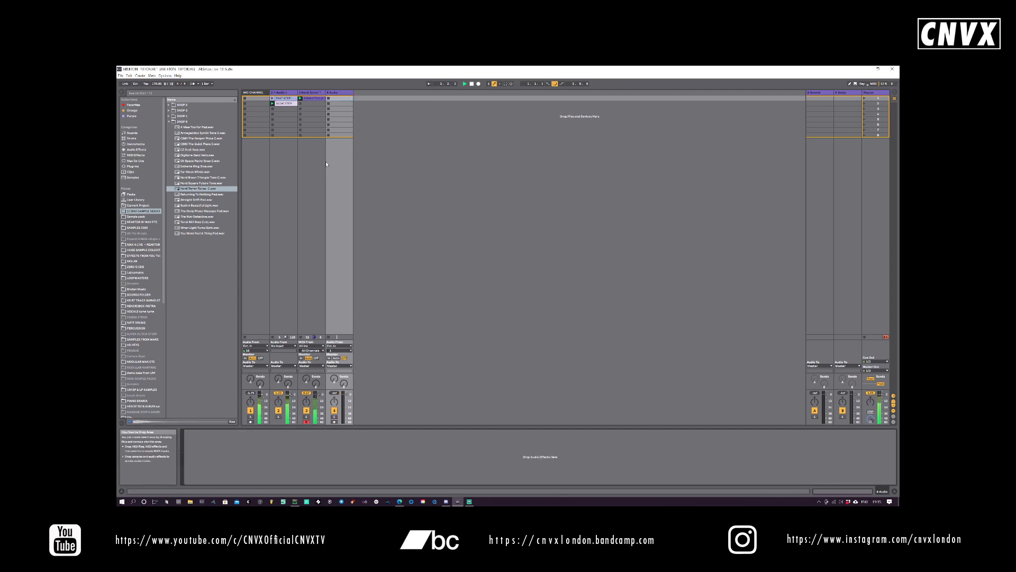
{"action": "left_click", "coordinate": [345, 346]}
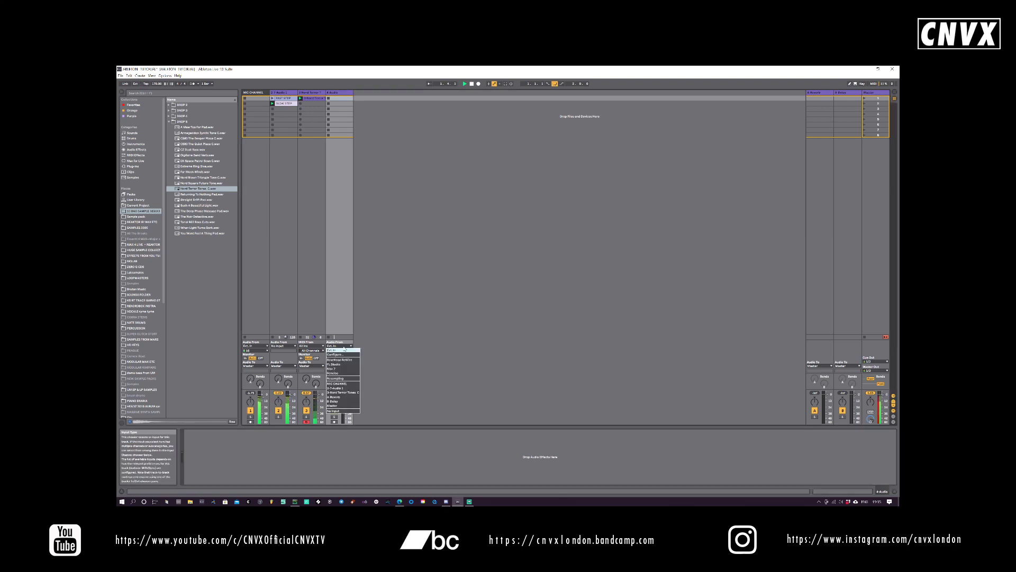
{"action": "left_click", "coordinate": [343, 392]}
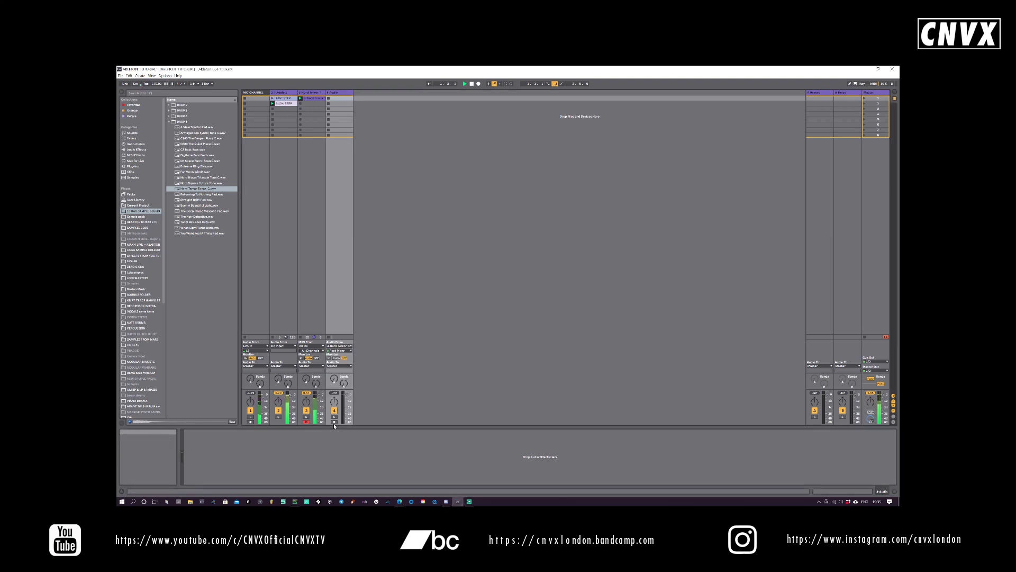
{"action": "left_click", "coordinate": [334, 422]}
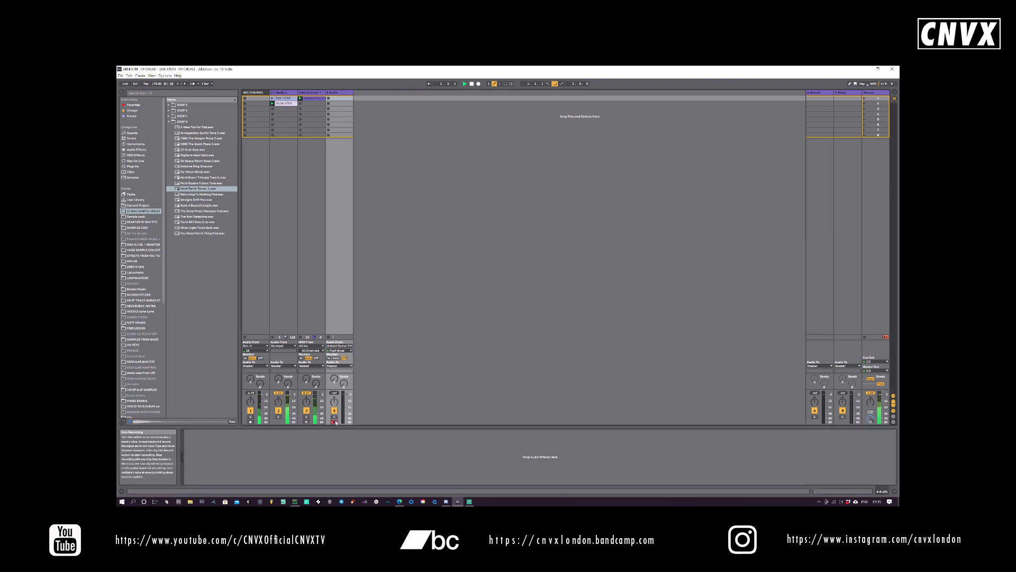
- Record the Simpler output into the audio track's first slot while sweeping the sample start point back and forth
{"action": "left_click", "coordinate": [320, 93]}
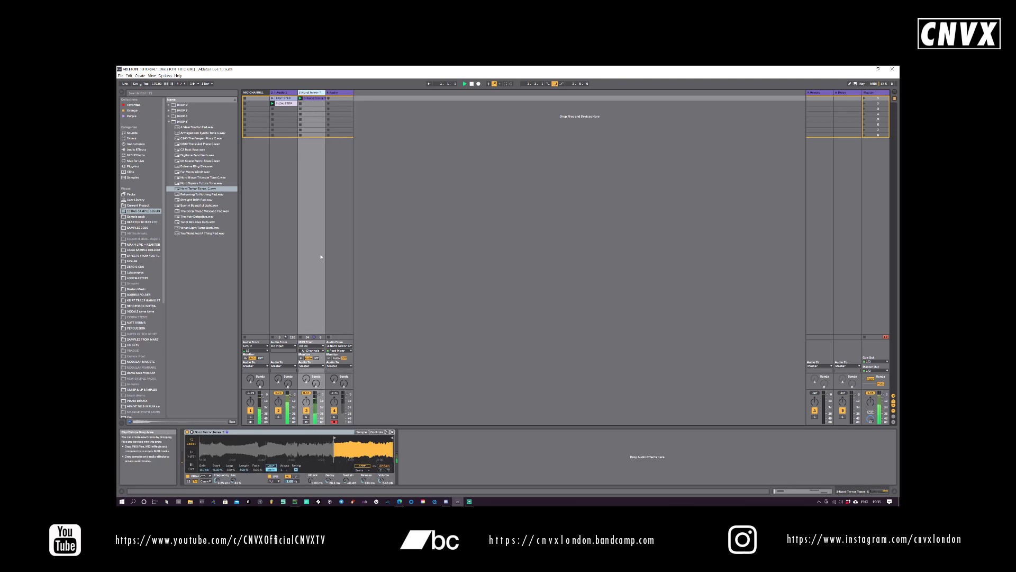
{"action": "left_click", "coordinate": [328, 98]}
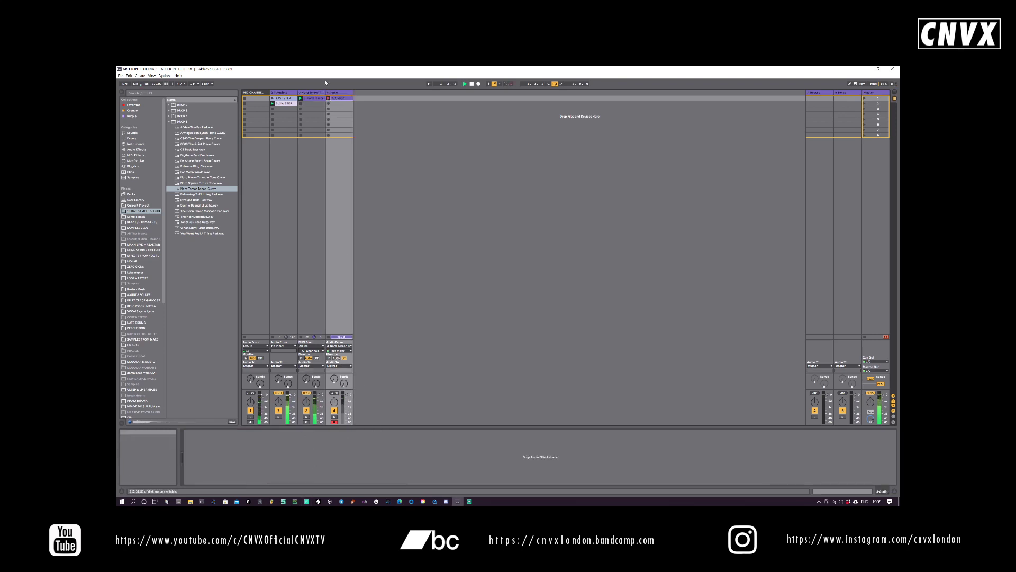
{"action": "left_click", "coordinate": [312, 93]}
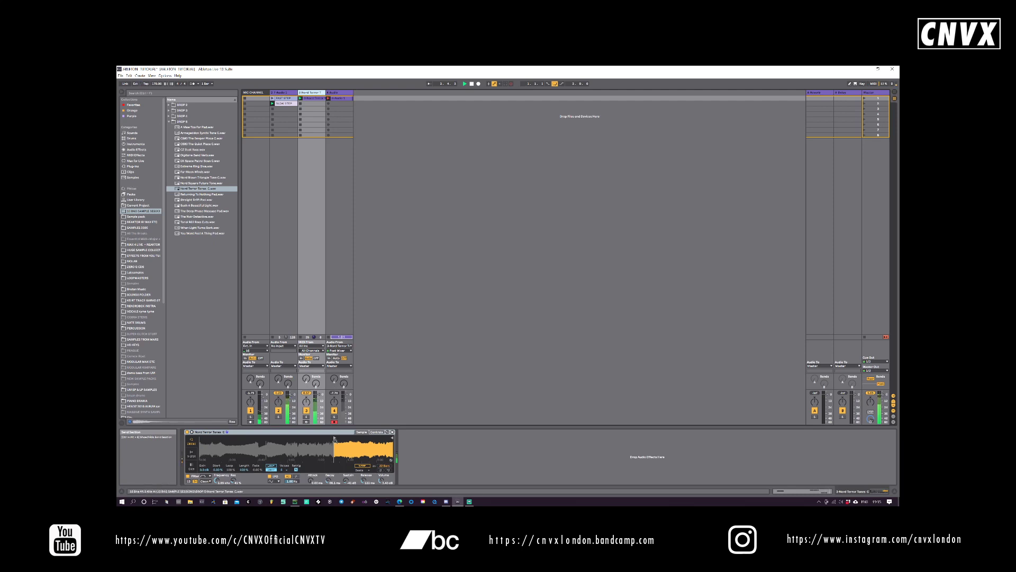
{"action": "mouse_move", "coordinate": [335, 438]}
{"action": "left_mouse_down"}
{"action": "mouse_move", "coordinate": [272, 448]}
{"action": "mouse_move", "coordinate": [352, 455]}
{"action": "mouse_move", "coordinate": [224, 448]}
{"action": "mouse_move", "coordinate": [352, 447]}
{"action": "mouse_move", "coordinate": [237, 441]}
{"action": "left_mouse_up"}
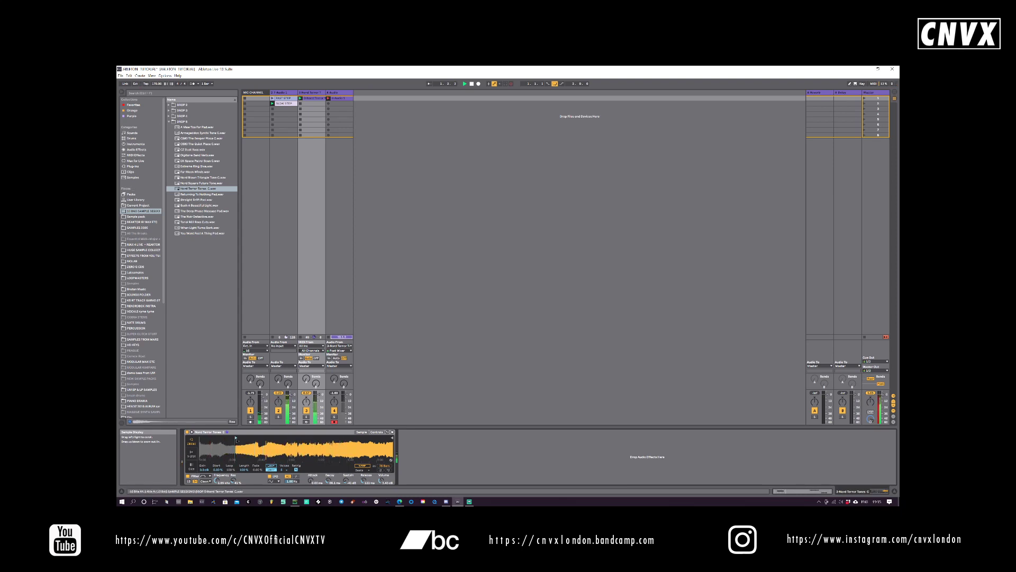
{"action": "mouse_move", "coordinate": [330, 444]}
{"action": "left_mouse_down"}
{"action": "mouse_move", "coordinate": [303, 445]}
{"action": "mouse_move", "coordinate": [342, 446]}
{"action": "mouse_move", "coordinate": [233, 445]}
{"action": "mouse_move", "coordinate": [338, 445]}
{"action": "left_mouse_up"}
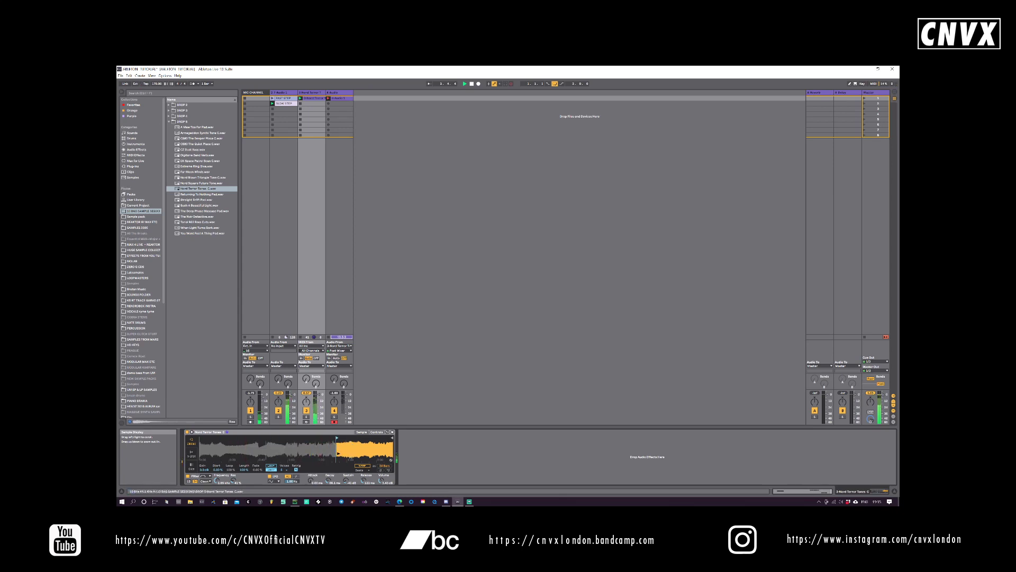
{"action": "left_click", "coordinate": [328, 98]}
- Loop the recorded audio clip from bar 5 to bar 13 and delete the Nord Terror Tones MIDI clip
{"action": "double_click", "coordinate": [339, 99]}
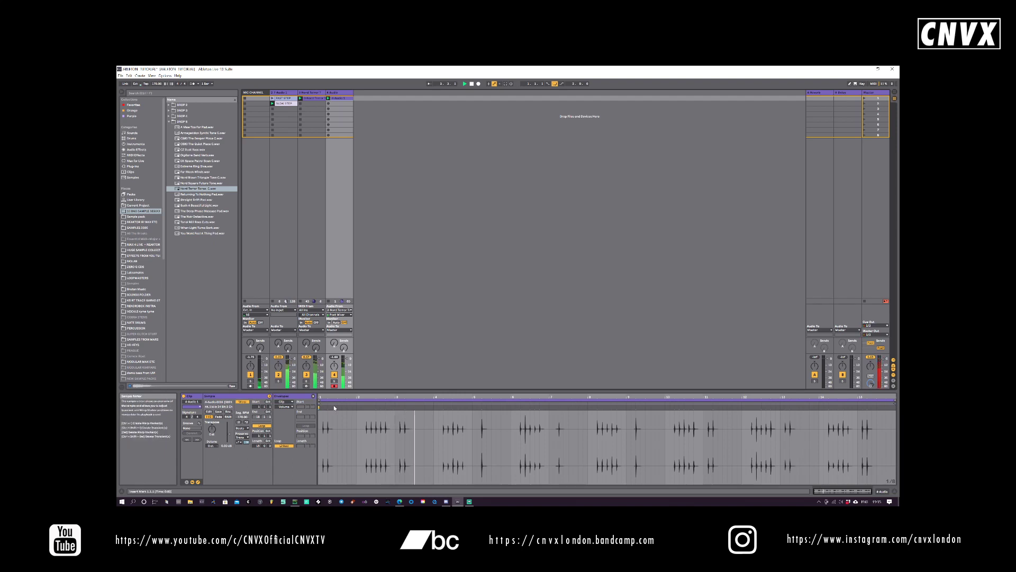
{"action": "mouse_move", "coordinate": [320, 403]}
{"action": "left_mouse_down"}
{"action": "mouse_move", "coordinate": [531, 408]}
{"action": "mouse_move", "coordinate": [512, 408]}
{"action": "left_mouse_up"}
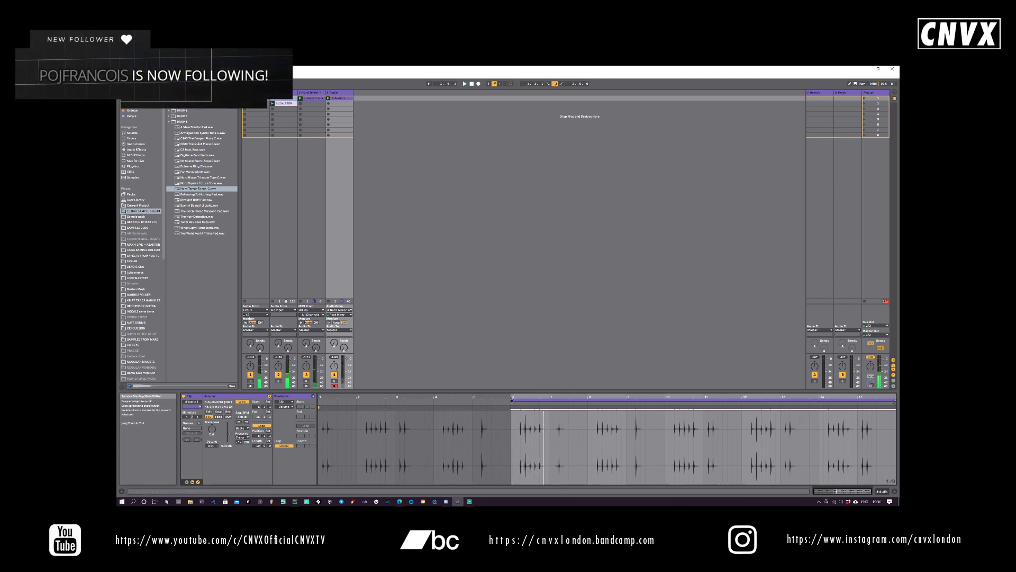
{"action": "left_click_drag", "start_coordinate": [512, 402], "coordinate": [473, 402]}
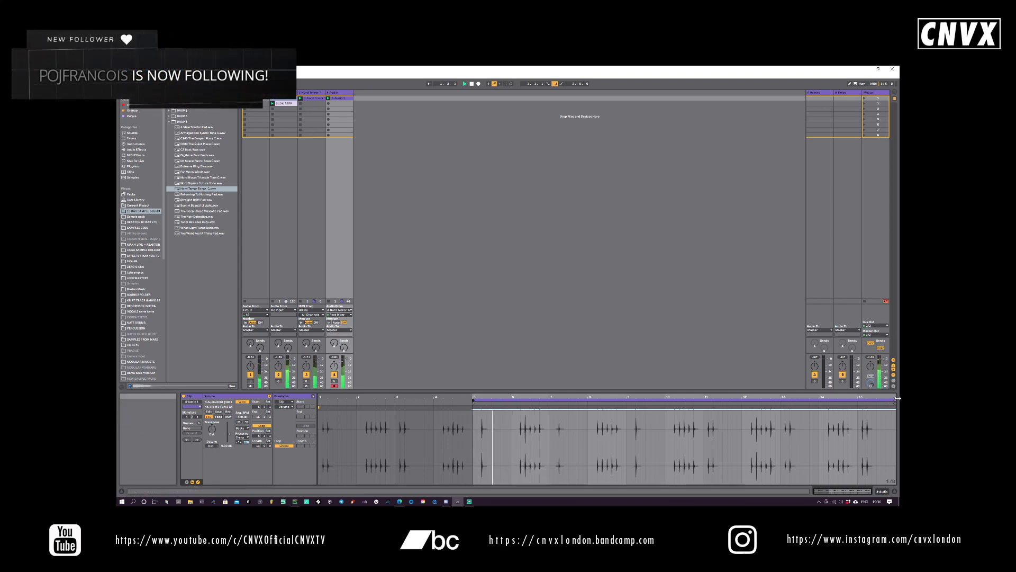
{"action": "left_click_drag", "start_coordinate": [894, 401], "coordinate": [780, 415]}
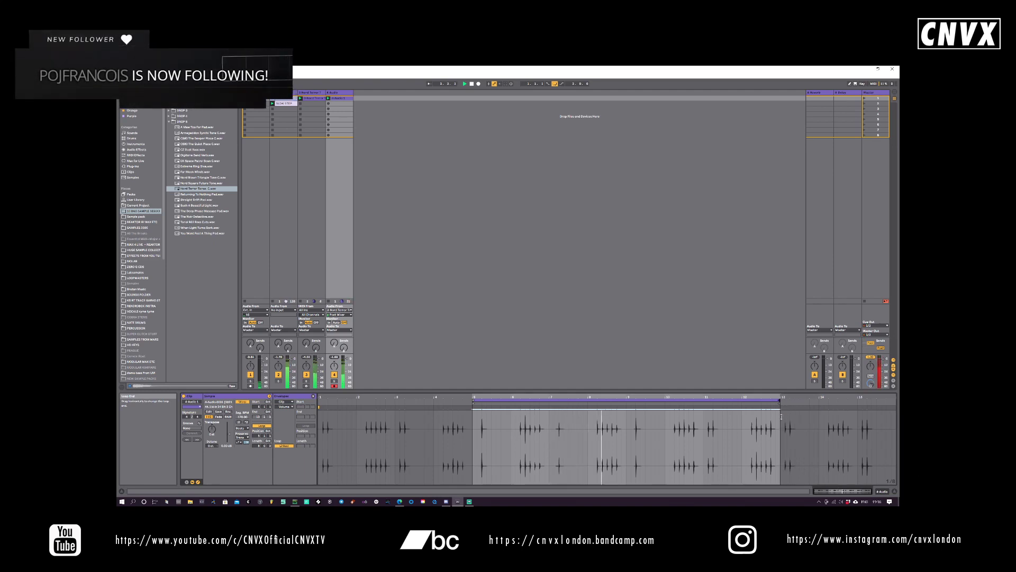
{"action": "left_click", "coordinate": [306, 99]}
{"action": "key", "text": "Delete"}
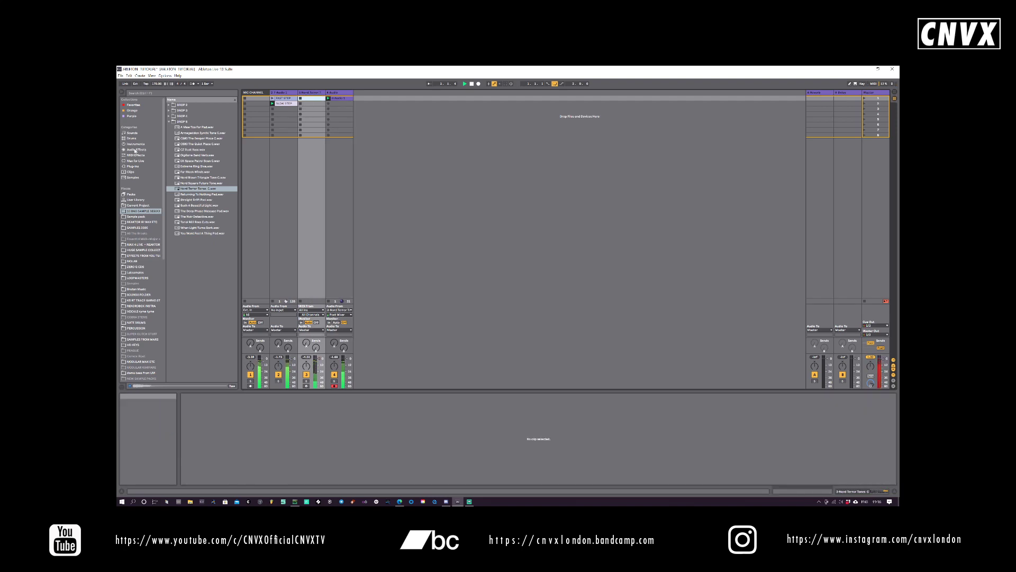
- Add Echo to the recorded audio track and adjust its left delay time and reverb amount
{"action": "left_click", "coordinate": [135, 149]}
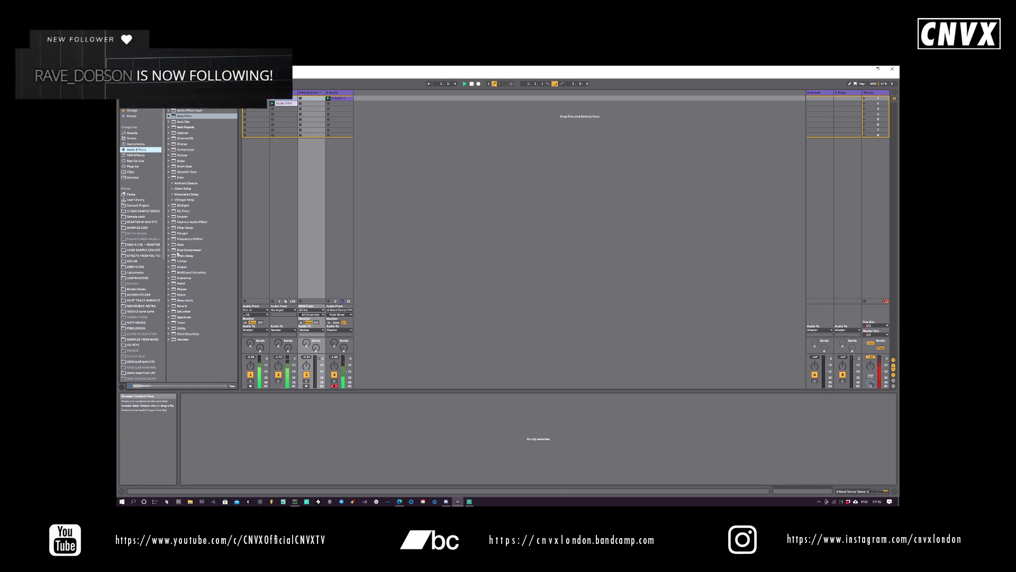
{"action": "left_click", "coordinate": [184, 177]}
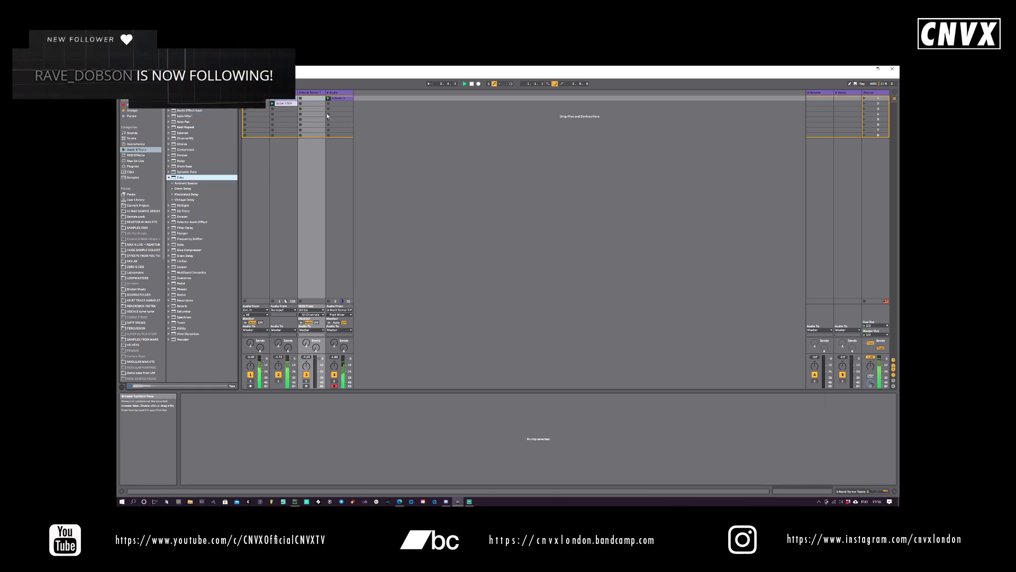
{"action": "left_click_drag", "start_coordinate": [184, 177], "coordinate": [339, 113]}
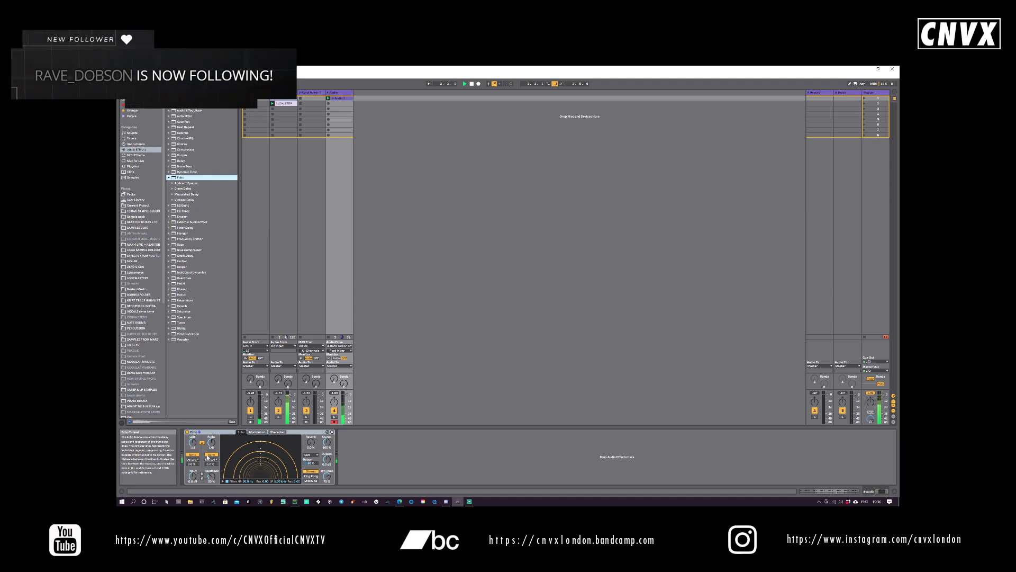
{"action": "left_click_drag", "start_coordinate": [193, 443], "coordinate": [193, 432]}
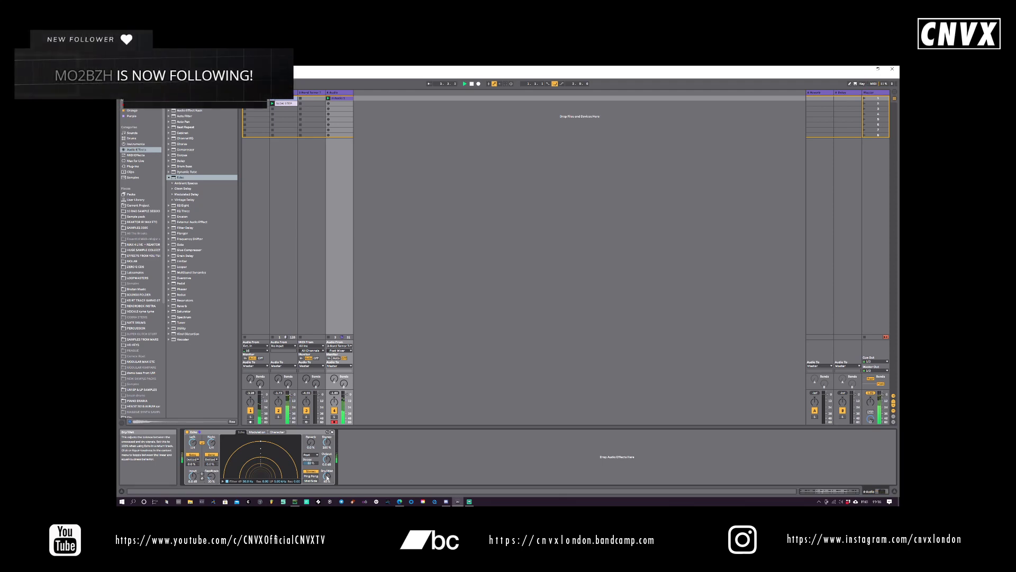
{"action": "left_click_drag", "start_coordinate": [311, 443], "coordinate": [310, 431]}
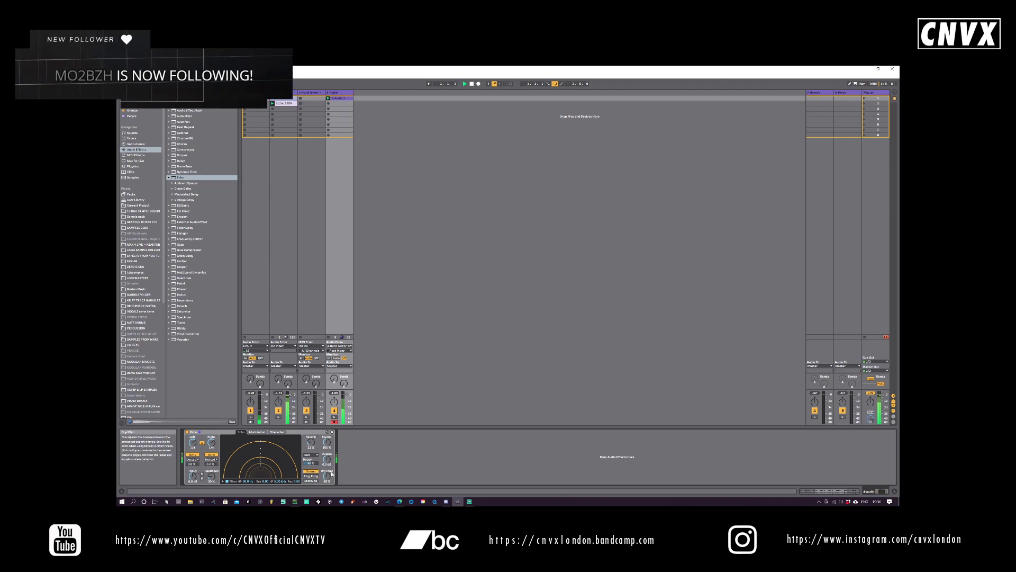
- Select the Nord Terror Tones track and disarm the recorded audio track
{"action": "left_click", "coordinate": [311, 92]}
{"action": "left_click", "coordinate": [332, 421]}
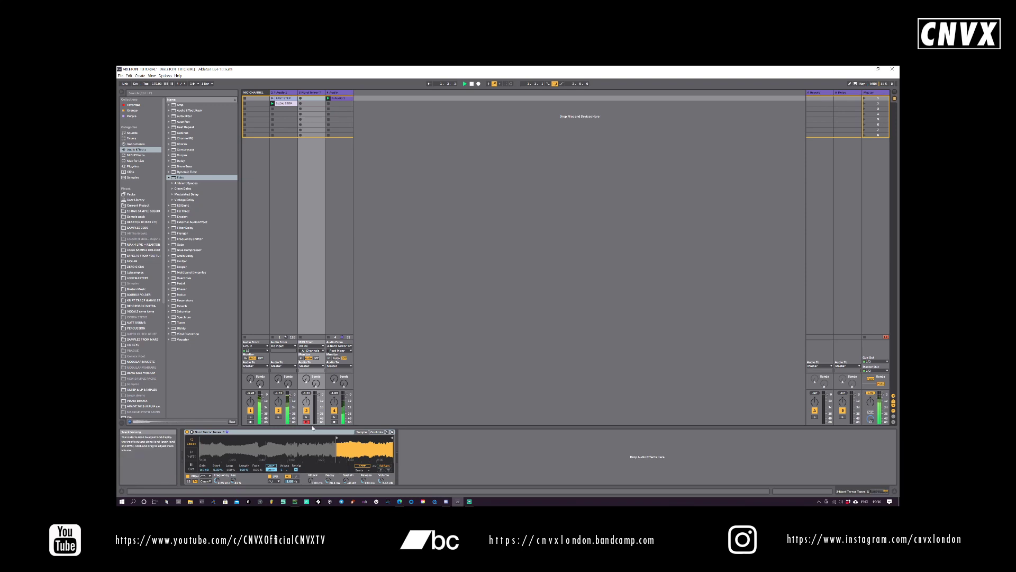
- Lower the filter resonance and raise the envelope sustain of the Nord Terror Tones Simpler
{"action": "left_click", "coordinate": [209, 476]}
{"action": "left_click", "coordinate": [204, 466]}
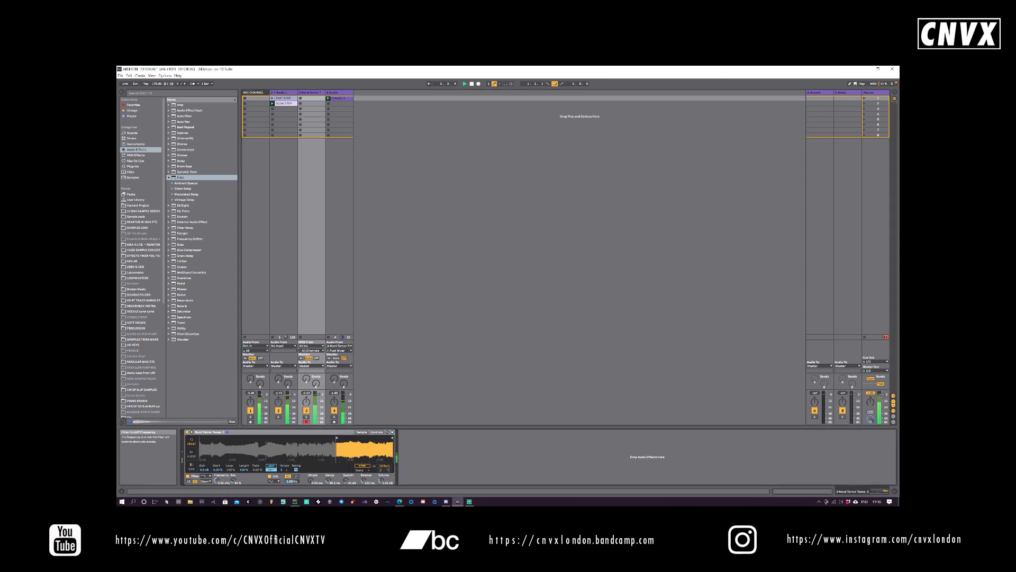
{"action": "left_click_drag", "start_coordinate": [234, 481], "coordinate": [233, 487]}
{"action": "left_click_drag", "start_coordinate": [347, 480], "coordinate": [347, 474]}
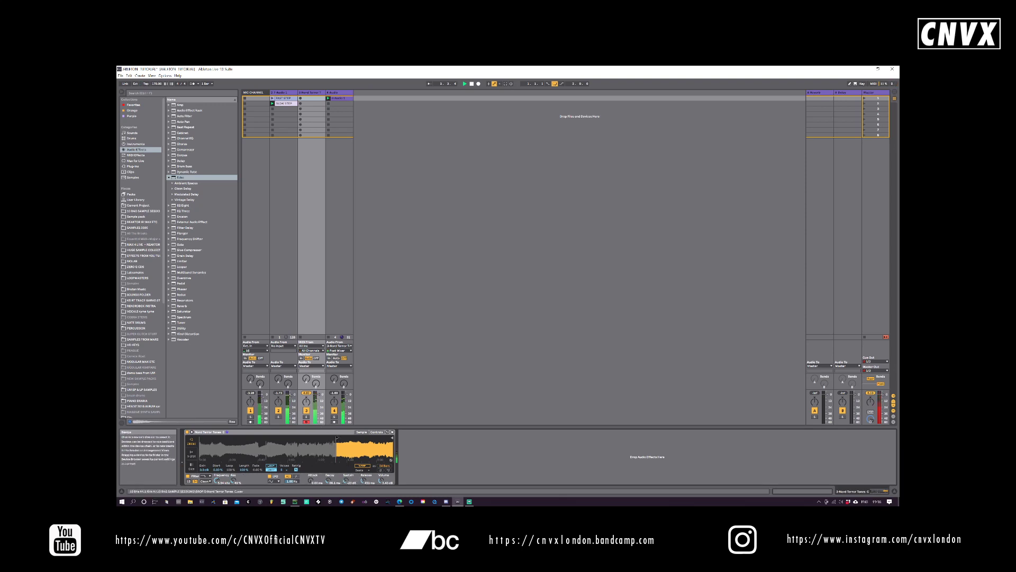
- Sweep the Simpler's sample start point back toward the beginning and bring it to about the middle of the waveform
{"action": "mouse_move", "coordinate": [336, 439]}
{"action": "left_mouse_down"}
{"action": "mouse_move", "coordinate": [239, 440]}
{"action": "mouse_move", "coordinate": [299, 441]}
{"action": "mouse_move", "coordinate": [255, 440]}
{"action": "left_mouse_up"}
{"action": "mouse_move", "coordinate": [238, 438]}
{"action": "left_mouse_down"}
{"action": "mouse_move", "coordinate": [321, 438]}
{"action": "mouse_move", "coordinate": [306, 438]}
{"action": "left_mouse_up"}
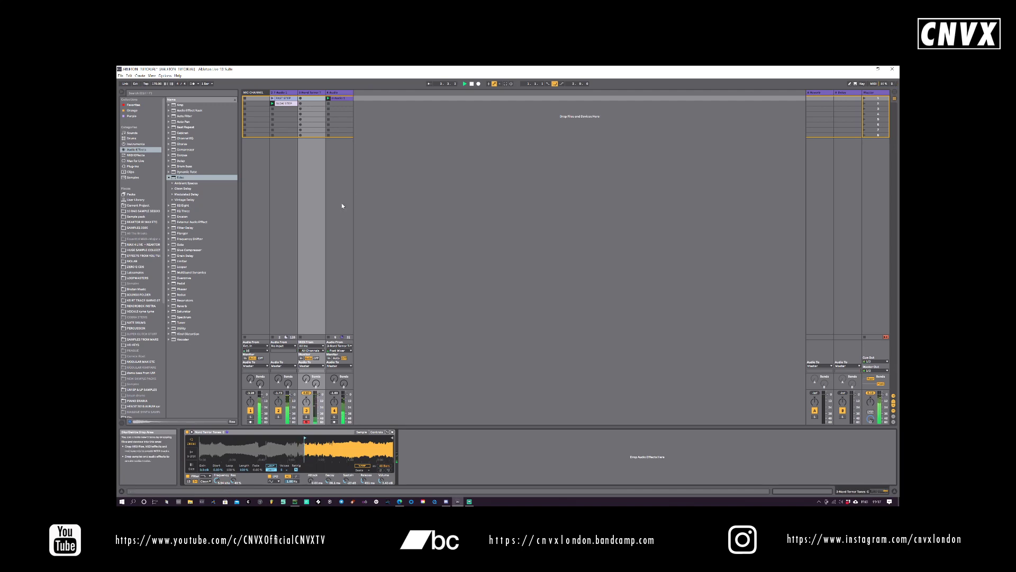
- Insert a new audio track, set its input to the Nord Terror Tones track with Post Mixer routing, and arm it
{"action": "right_click", "coordinate": [367, 96]}
{"action": "left_click", "coordinate": [371, 100]}
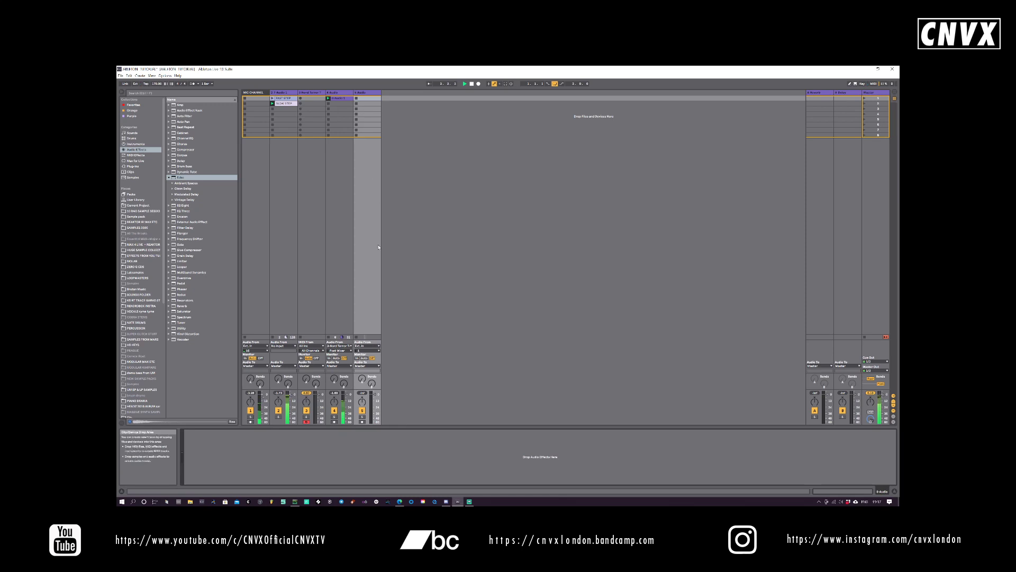
{"action": "left_click", "coordinate": [366, 346]}
{"action": "left_click", "coordinate": [370, 392]}
{"action": "left_click", "coordinate": [362, 422]}
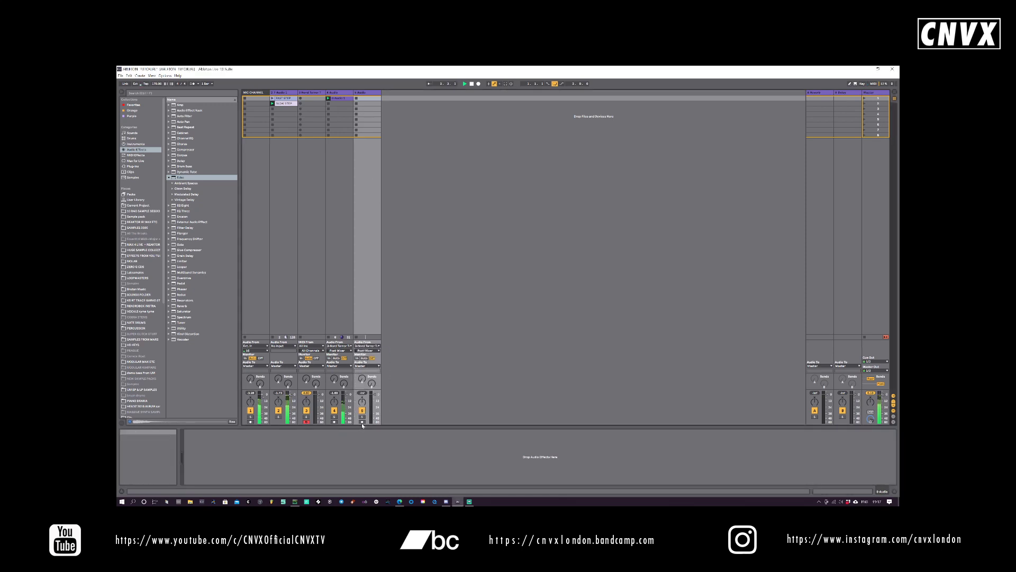
- Record the Nord Terror Tones output into the new audio track's first slot and re-arm the Nord Terror Tones track
{"action": "left_click", "coordinate": [356, 99]}
{"action": "left_click", "coordinate": [312, 92]}
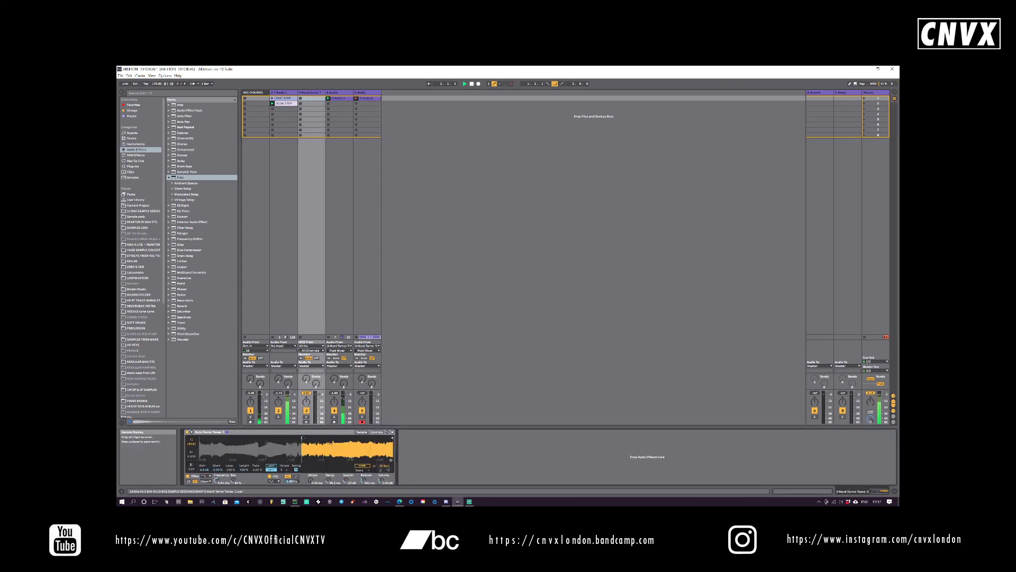
{"action": "left_click", "coordinate": [307, 422]}
{"action": "left_click_drag", "start_coordinate": [303, 437], "coordinate": [305, 438]}
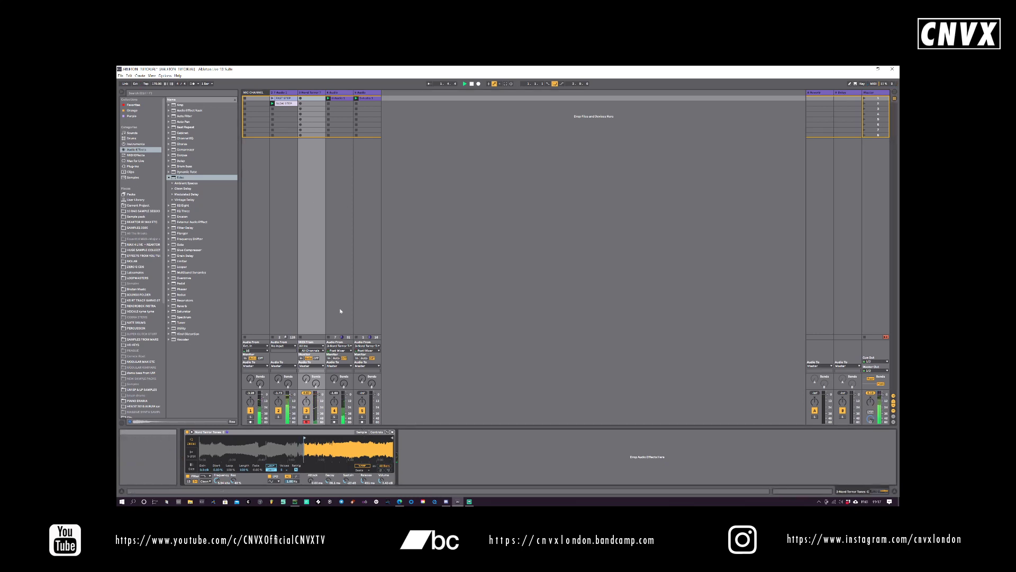
- Record a MIDI clip in the Nord Terror Tones track's first slot and shorten its loop to the first half
{"action": "left_click", "coordinate": [300, 98]}
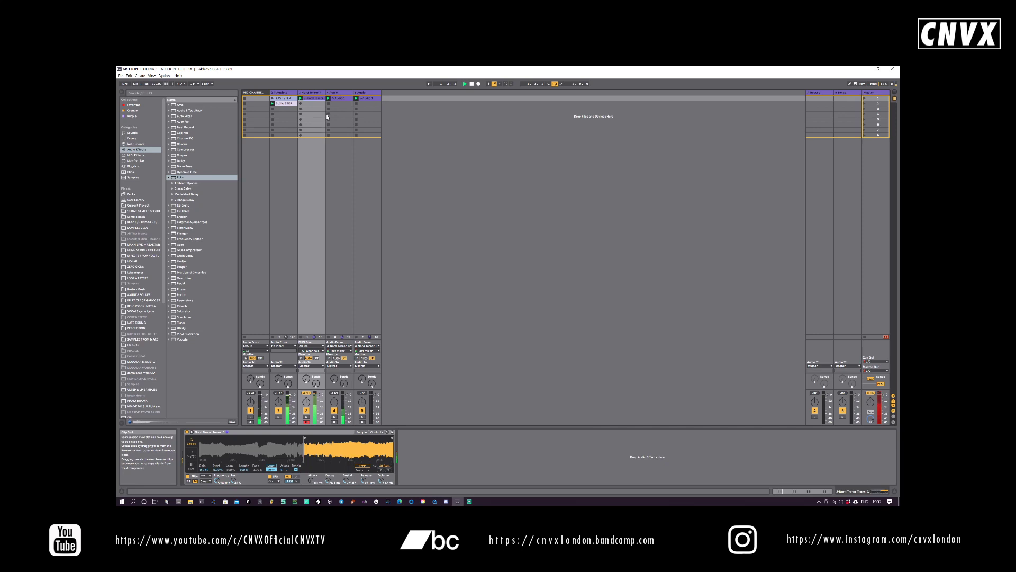
{"action": "double_click", "coordinate": [315, 99]}
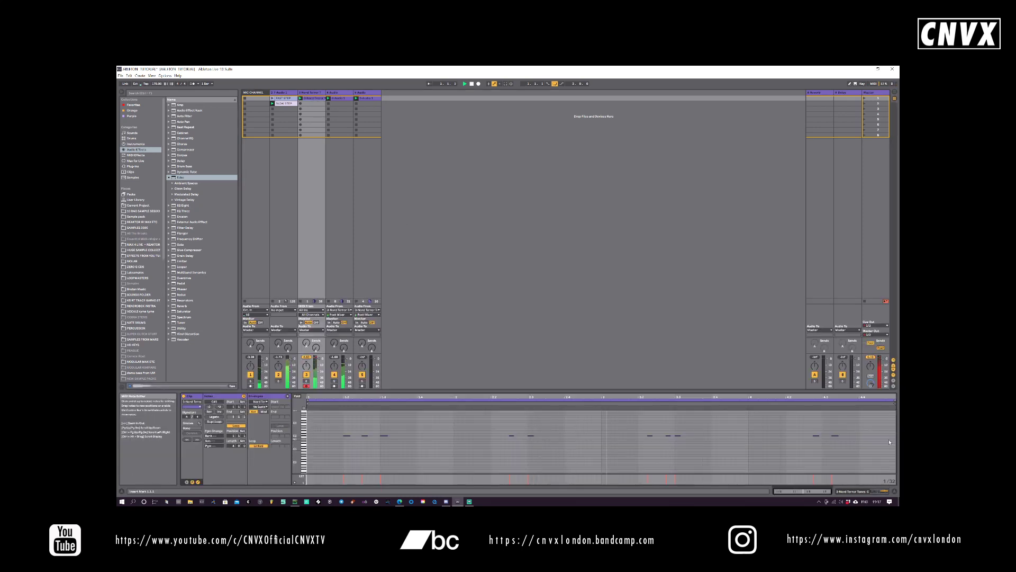
{"action": "left_click_drag", "start_coordinate": [895, 400], "coordinate": [601, 418]}
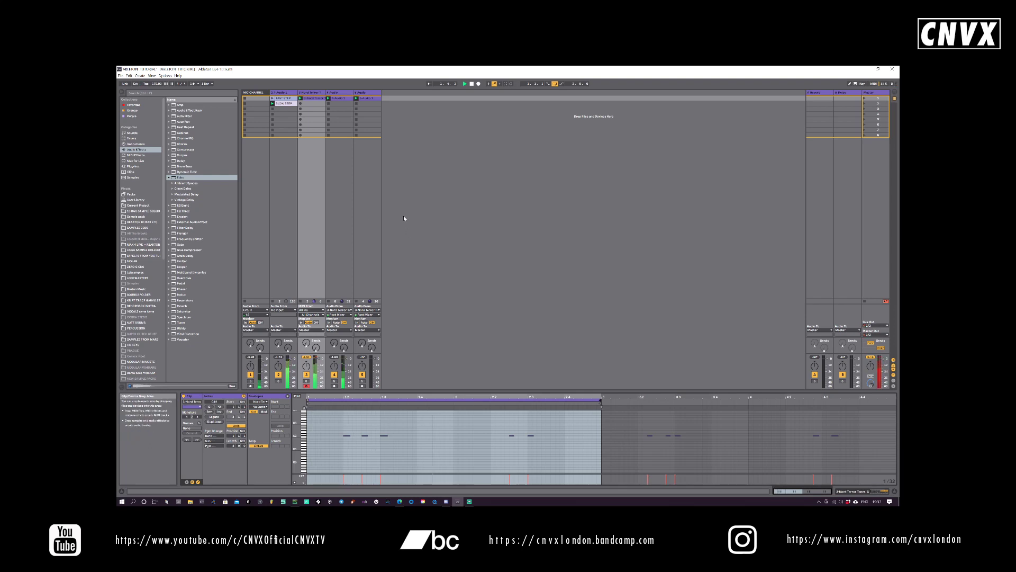
{"action": "left_click", "coordinate": [362, 386]}
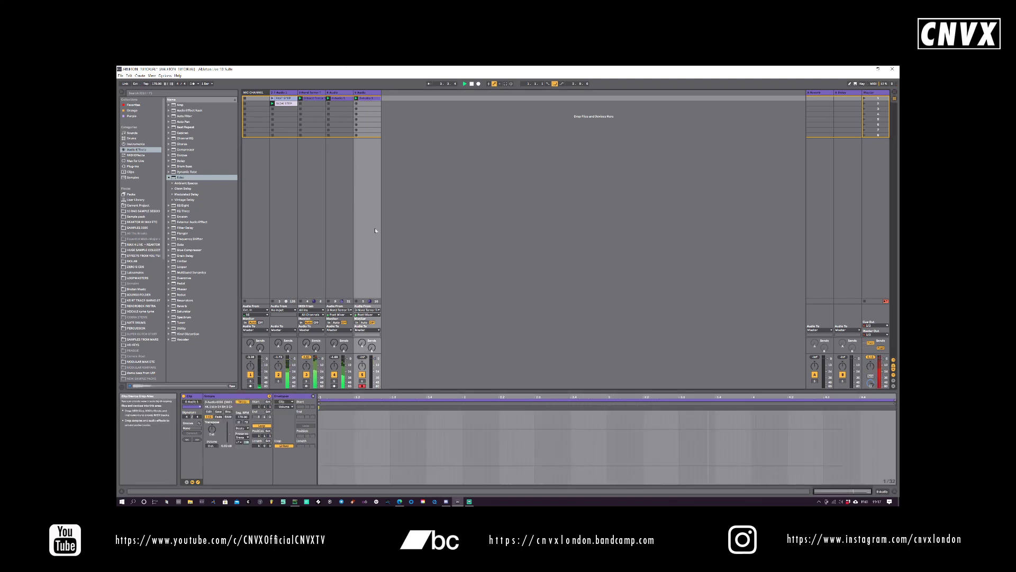
{"action": "left_click", "coordinate": [368, 310]}
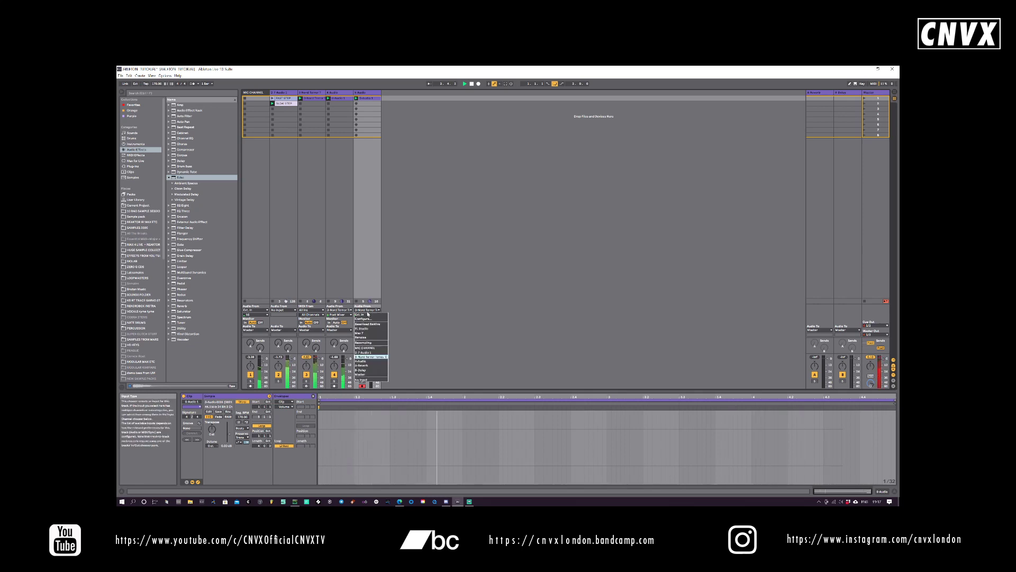
{"action": "left_click", "coordinate": [368, 358]}
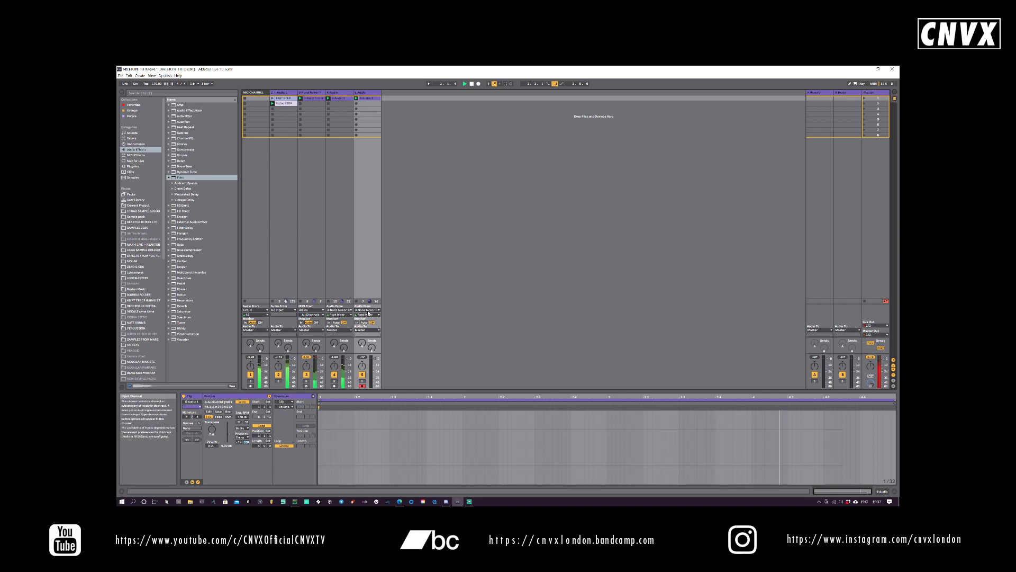
- Replace the last audio track with a new audio track that takes its input from the MIDI sampler track
{"action": "left_click", "coordinate": [361, 94]}
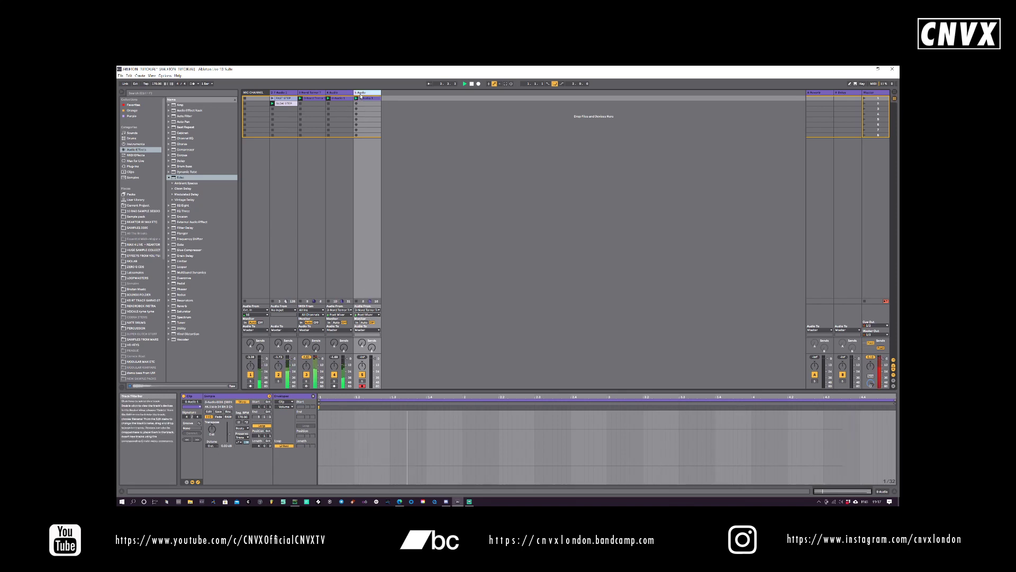
{"action": "key", "text": "Delete"}
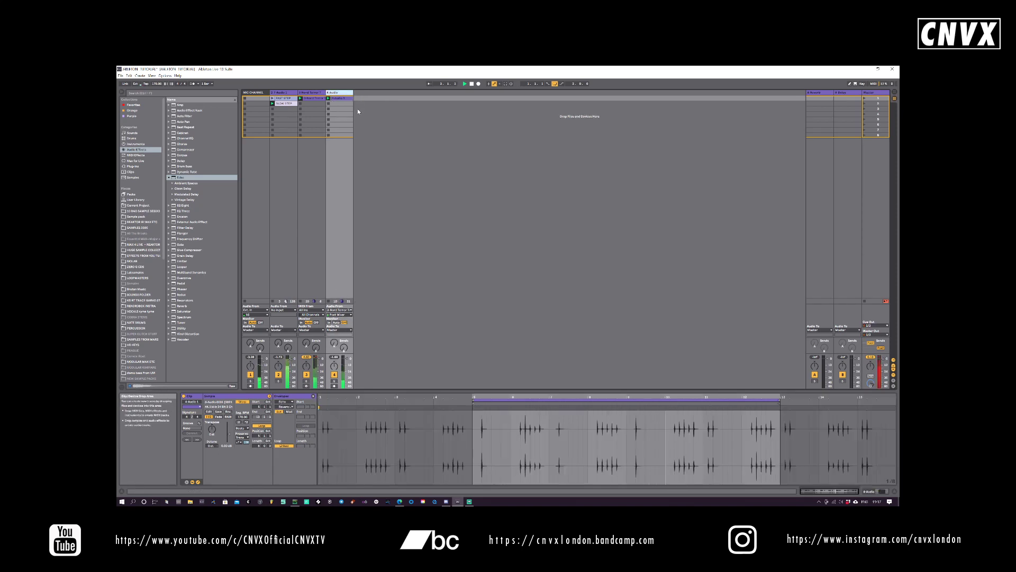
{"action": "key", "text": "ctrl+z"}
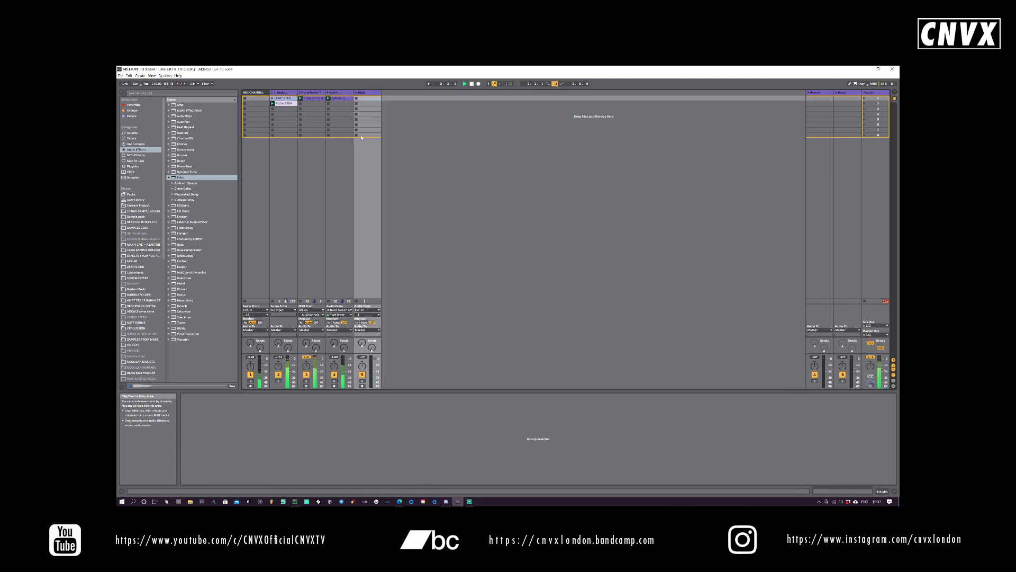
{"action": "left_click", "coordinate": [366, 310]}
{"action": "left_click", "coordinate": [373, 357]}
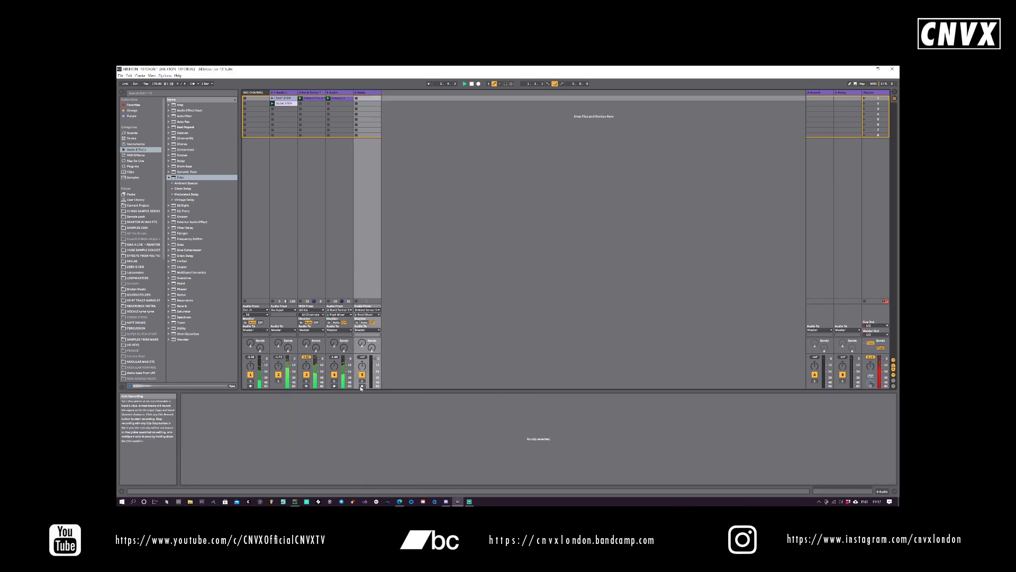
- Record the sampler's output into the new audio track's first slot while moving the sample start further into the waveform
{"action": "left_click", "coordinate": [355, 101]}
{"action": "left_click", "coordinate": [313, 98]}
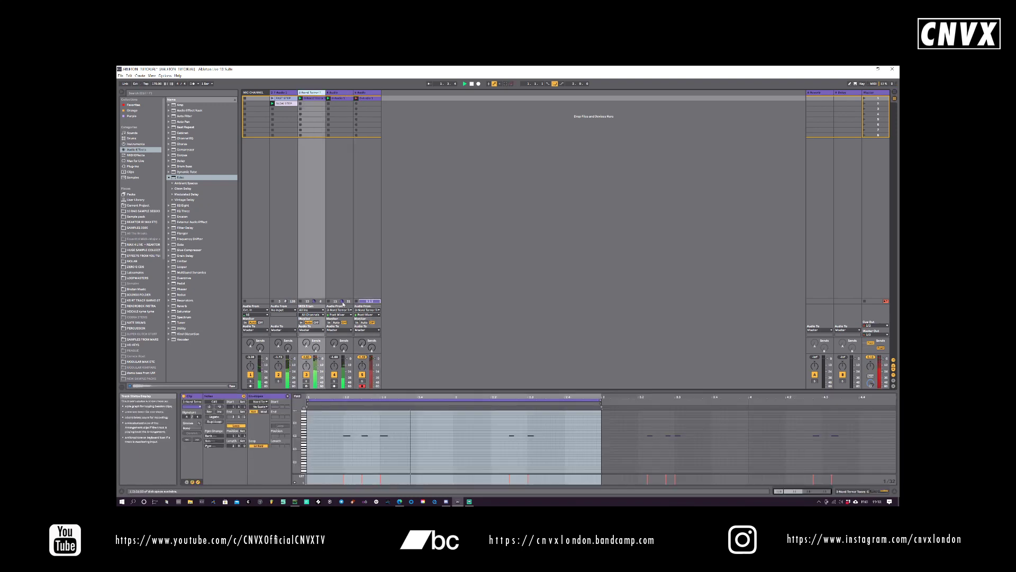
{"action": "left_click", "coordinate": [847, 491]}
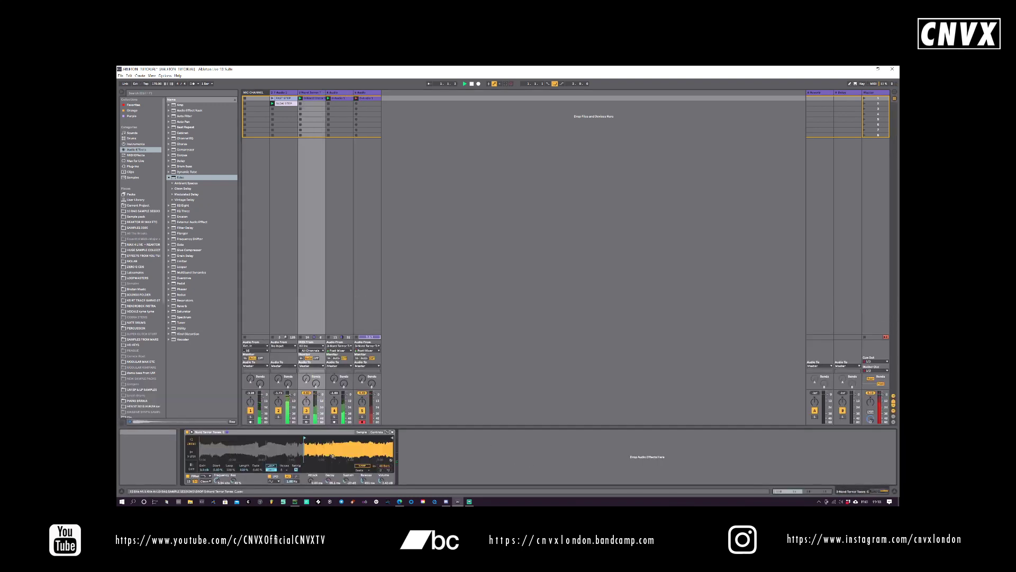
{"action": "left_click_drag", "start_coordinate": [300, 445], "coordinate": [328, 438]}
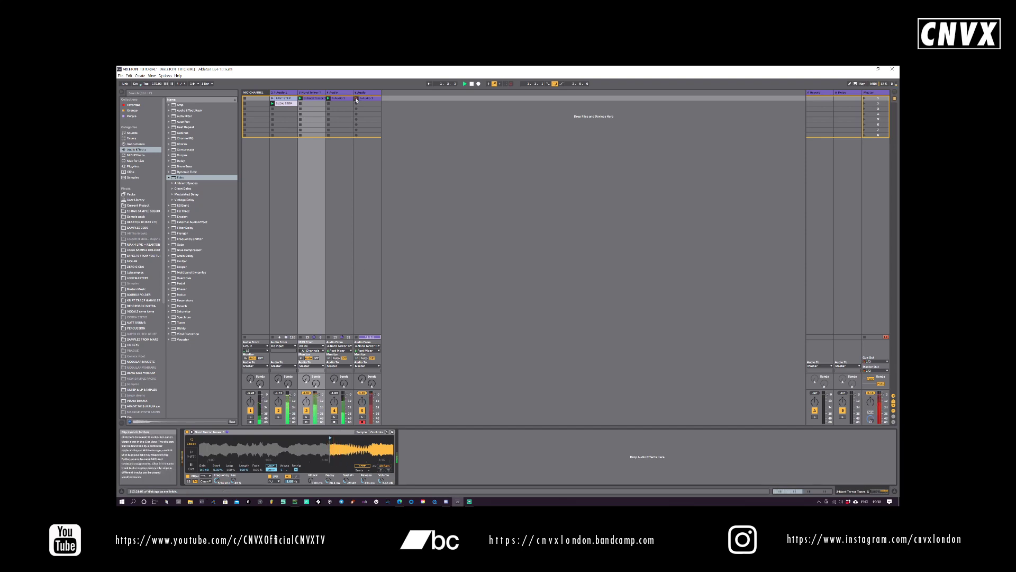
{"action": "left_click", "coordinate": [368, 178]}
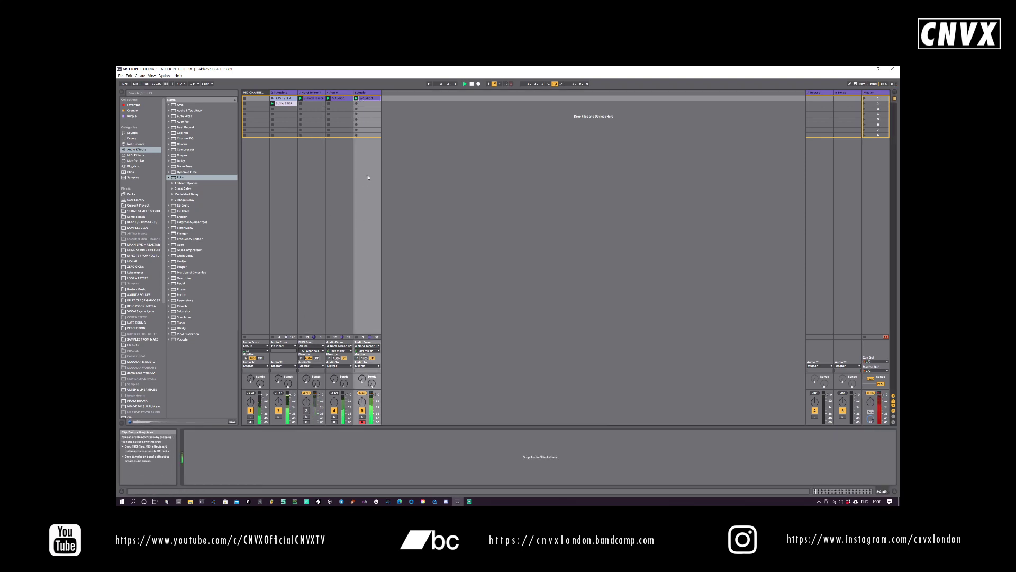
- Set the recorded audio clip's loop to the four bars from bar 12 to bar 16
{"action": "left_click", "coordinate": [369, 99]}
{"action": "key", "text": "space"}
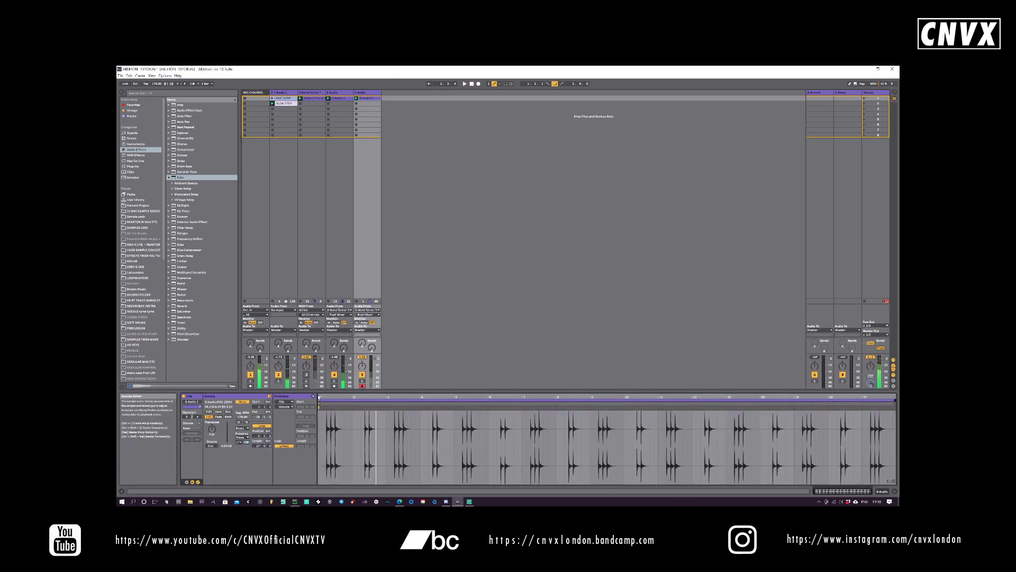
{"action": "mouse_move", "coordinate": [319, 397]}
{"action": "left_mouse_down"}
{"action": "mouse_move", "coordinate": [738, 399]}
{"action": "mouse_move", "coordinate": [625, 400]}
{"action": "left_mouse_up"}
{"action": "key", "text": "space"}
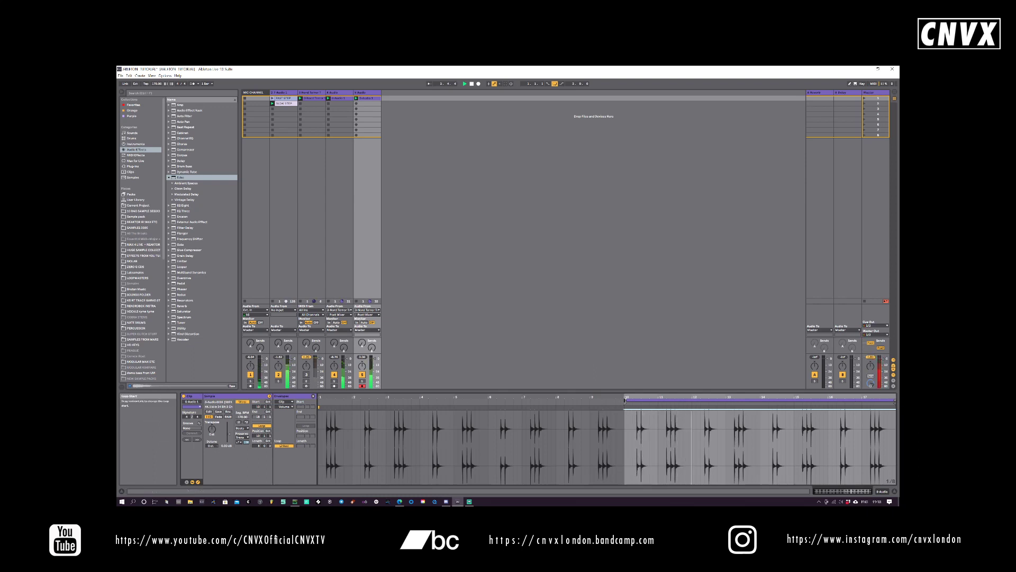
{"action": "left_click_drag", "start_coordinate": [625, 401], "coordinate": [693, 401]}
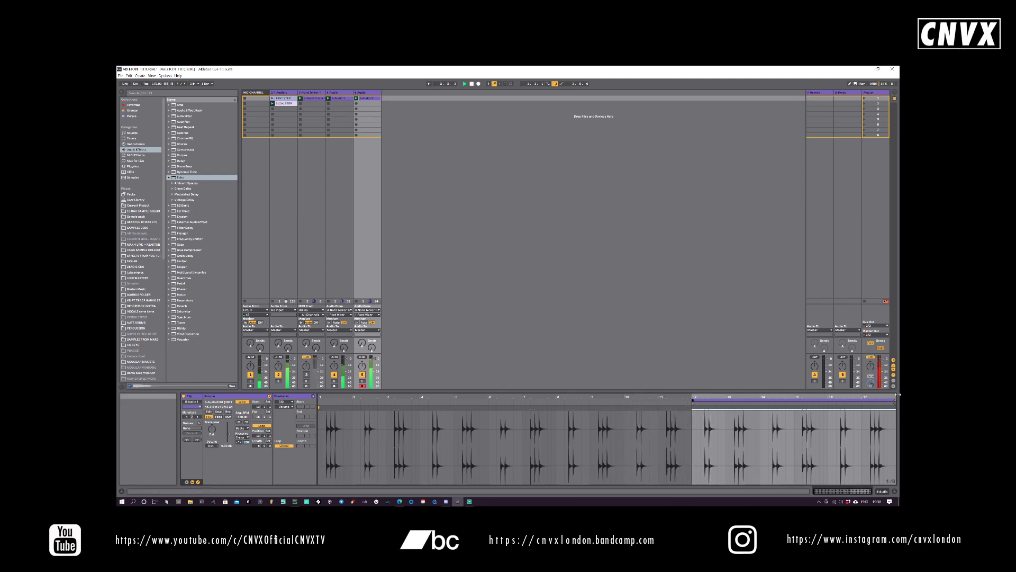
{"action": "mouse_move", "coordinate": [896, 401]}
{"action": "left_mouse_down"}
{"action": "mouse_move", "coordinate": [785, 400]}
{"action": "mouse_move", "coordinate": [828, 401]}
{"action": "left_mouse_up"}
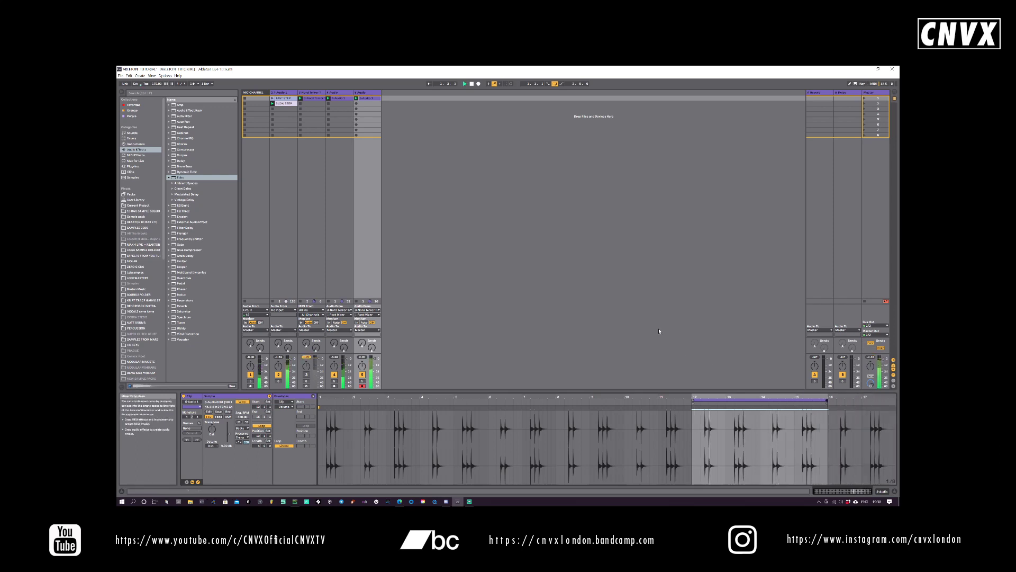
- Arm the MIDI sampler track, move its sample start earlier in the waveform and adjust the filter settings
{"action": "left_click", "coordinate": [313, 98]}
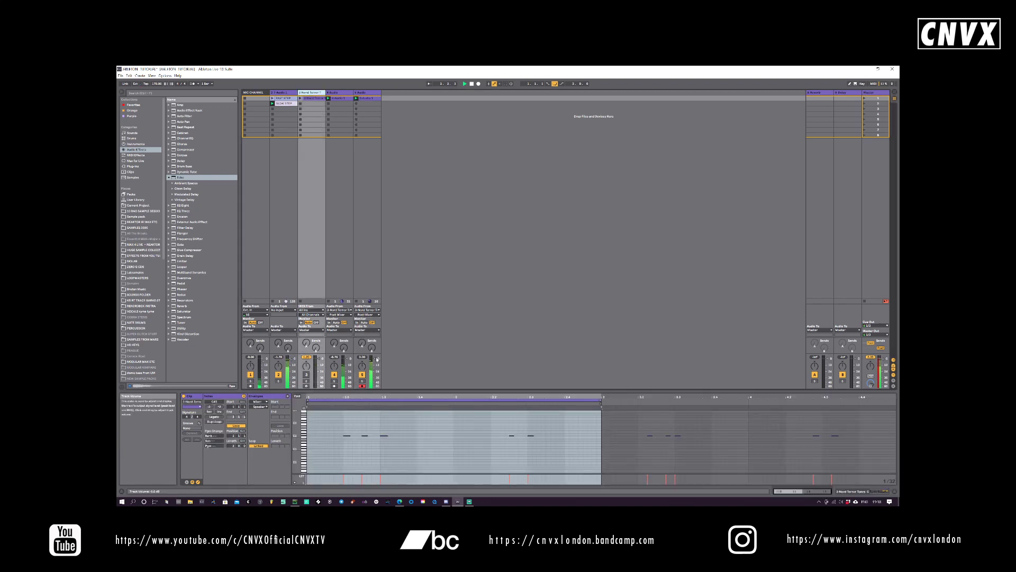
{"action": "left_click", "coordinate": [311, 93]}
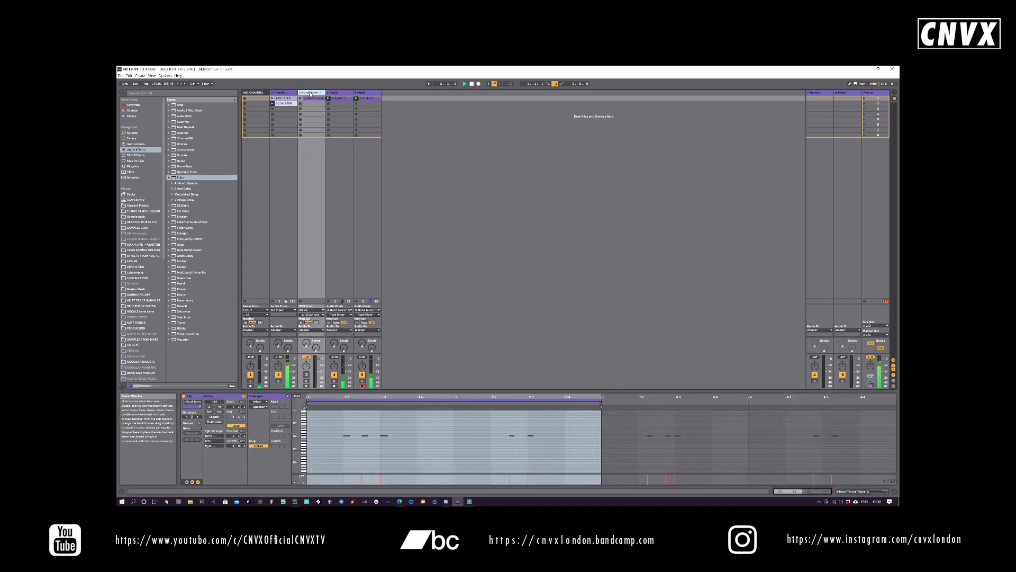
{"action": "left_click", "coordinate": [306, 386]}
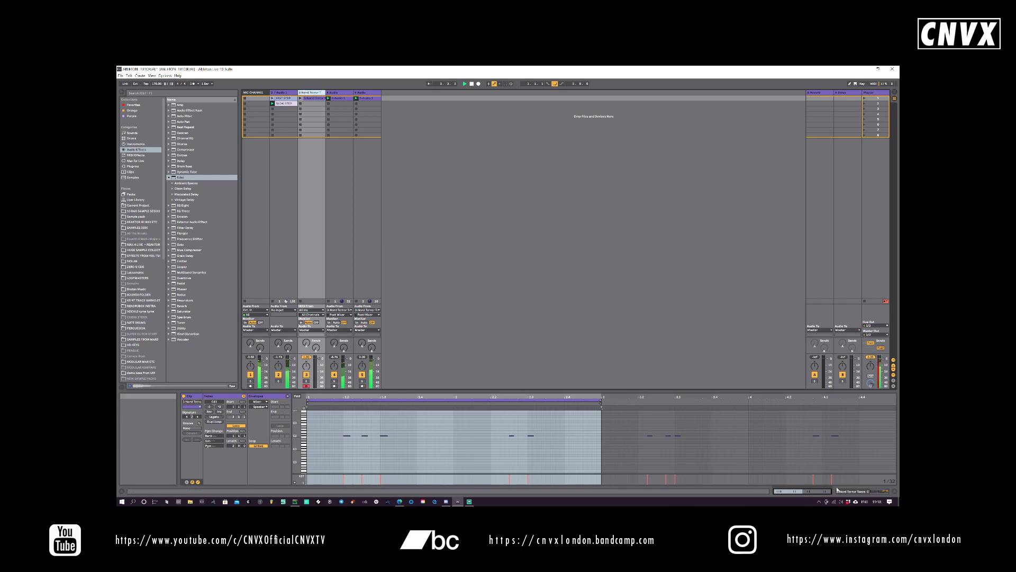
{"action": "key", "text": "shift+Tab"}
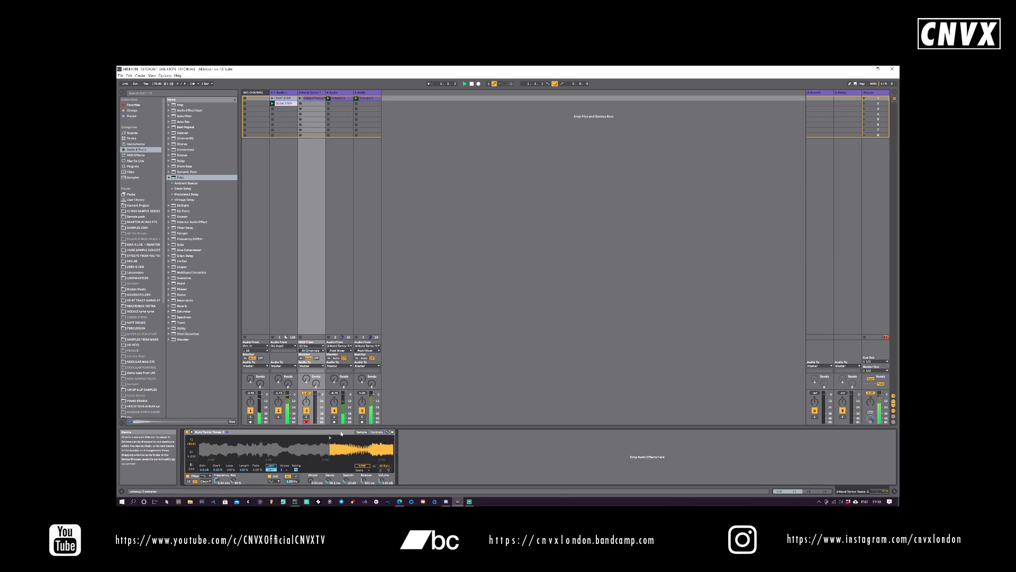
{"action": "mouse_move", "coordinate": [330, 437]}
{"action": "left_mouse_down"}
{"action": "mouse_move", "coordinate": [264, 439]}
{"action": "mouse_move", "coordinate": [273, 439]}
{"action": "left_mouse_up"}
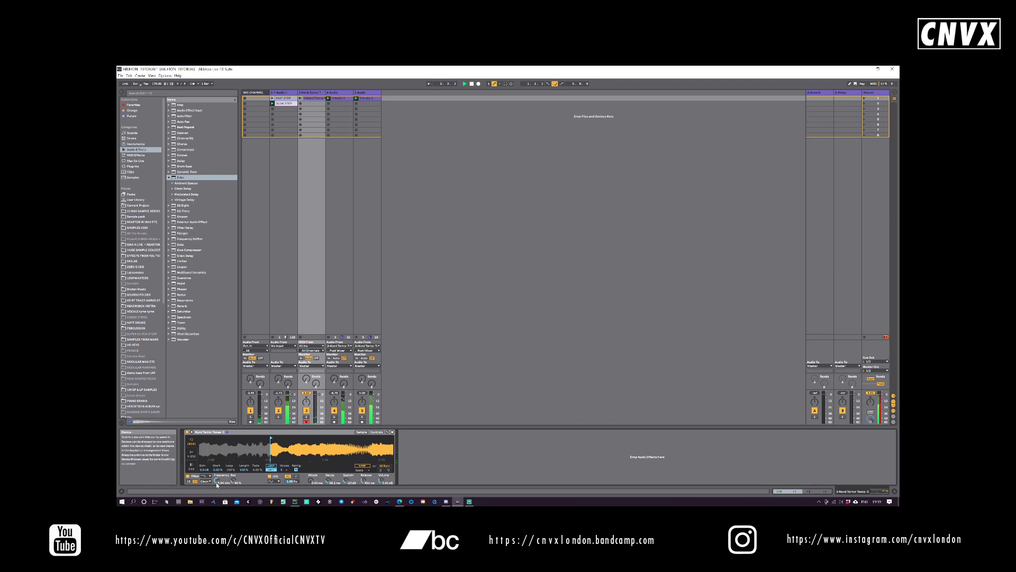
{"action": "left_click_drag", "start_coordinate": [233, 481], "coordinate": [217, 504]}
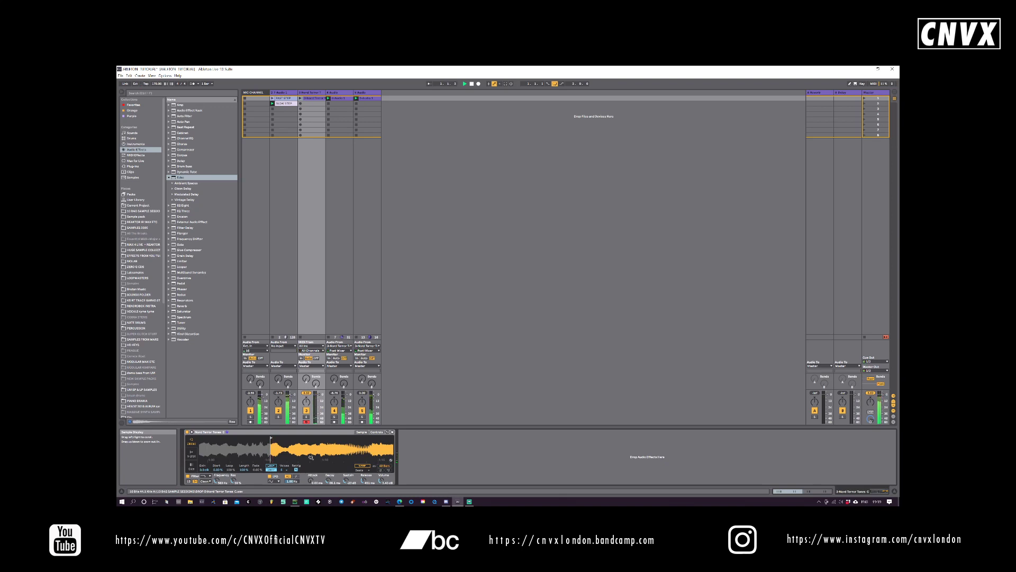
- Record a new MIDI clip in the sampler track's second slot and shorten its loop to end with the last note
{"action": "left_click", "coordinate": [301, 104]}
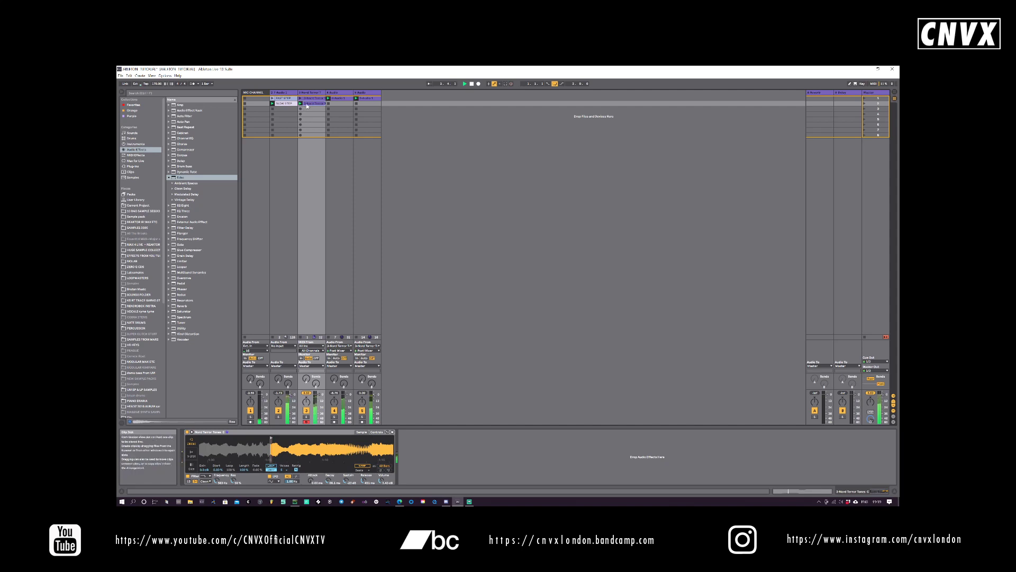
{"action": "left_click", "coordinate": [308, 106]}
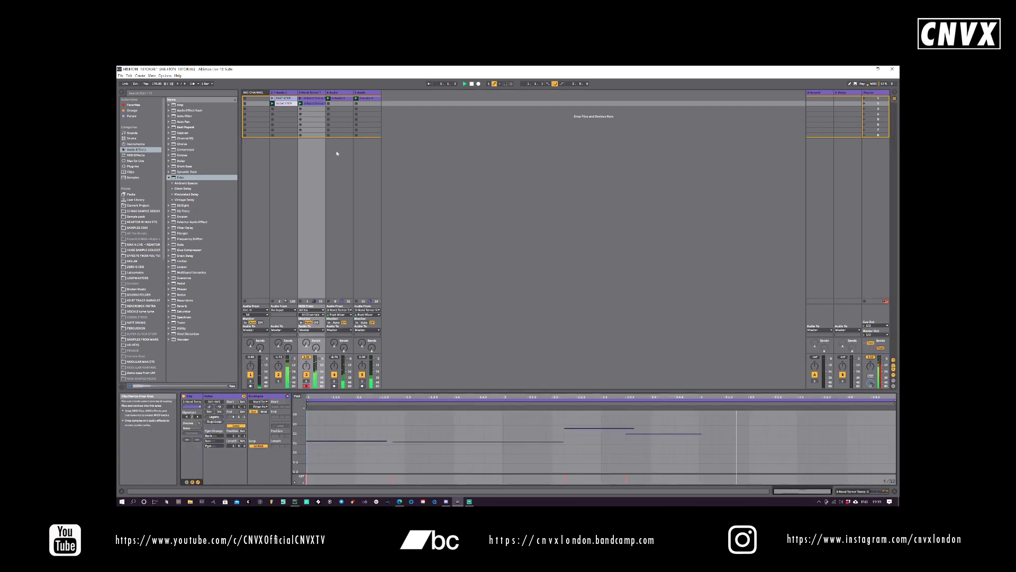
{"action": "left_click", "coordinate": [869, 406]}
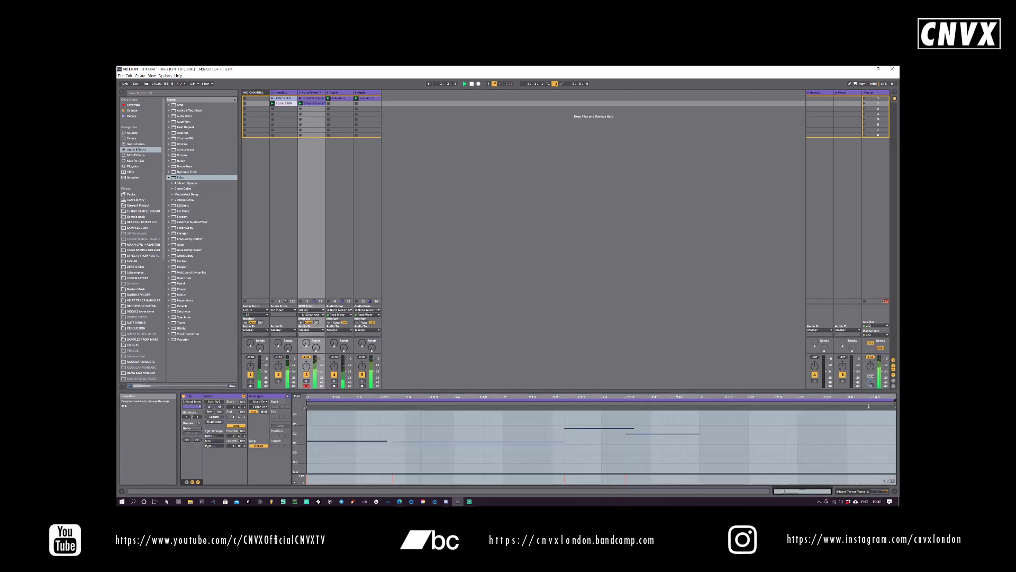
{"action": "left_click_drag", "start_coordinate": [869, 406], "coordinate": [700, 406]}
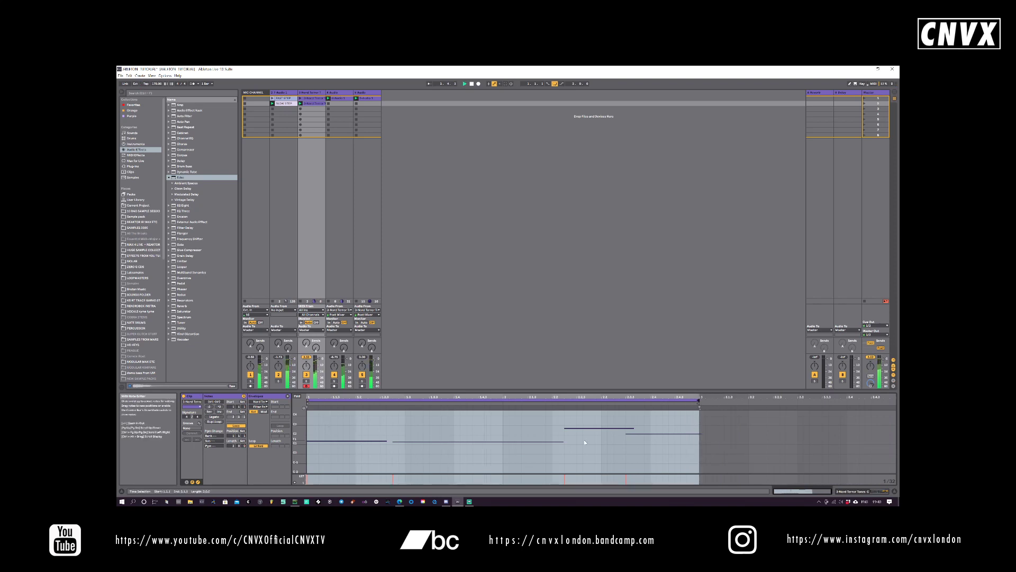
- In the new MIDI clip, start the second note where the first ends, start the third earlier and end it where the fourth begins
{"action": "left_click_drag", "start_coordinate": [392, 441], "coordinate": [404, 441]}
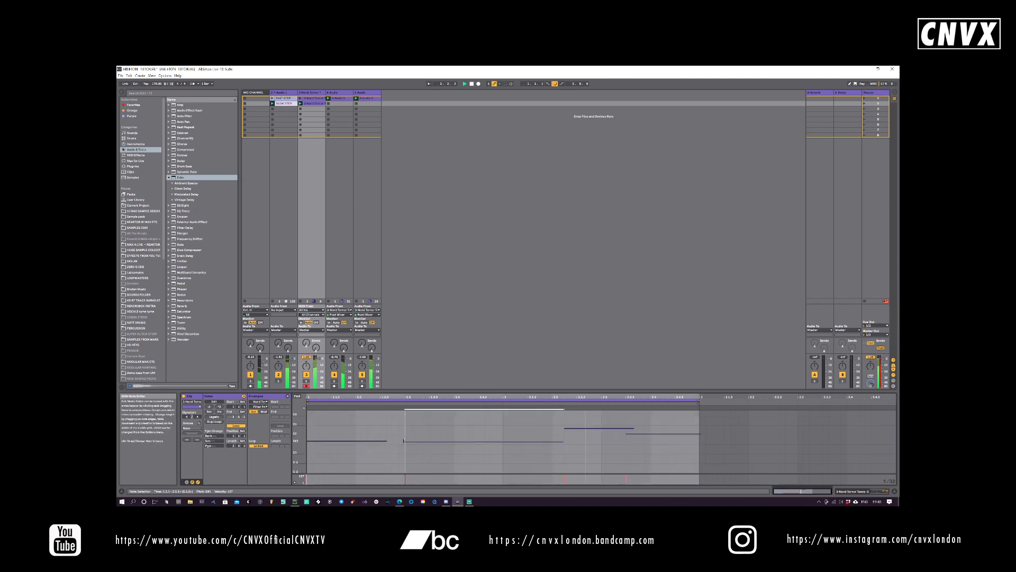
{"action": "left_click_drag", "start_coordinate": [297, 443], "coordinate": [313, 445]}
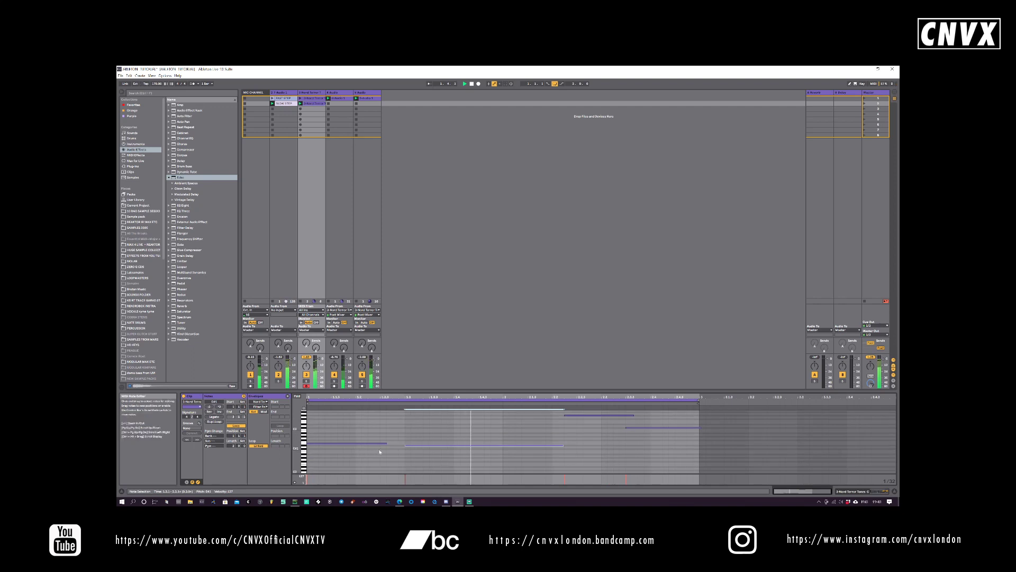
{"action": "left_click_drag", "start_coordinate": [405, 445], "coordinate": [390, 445]}
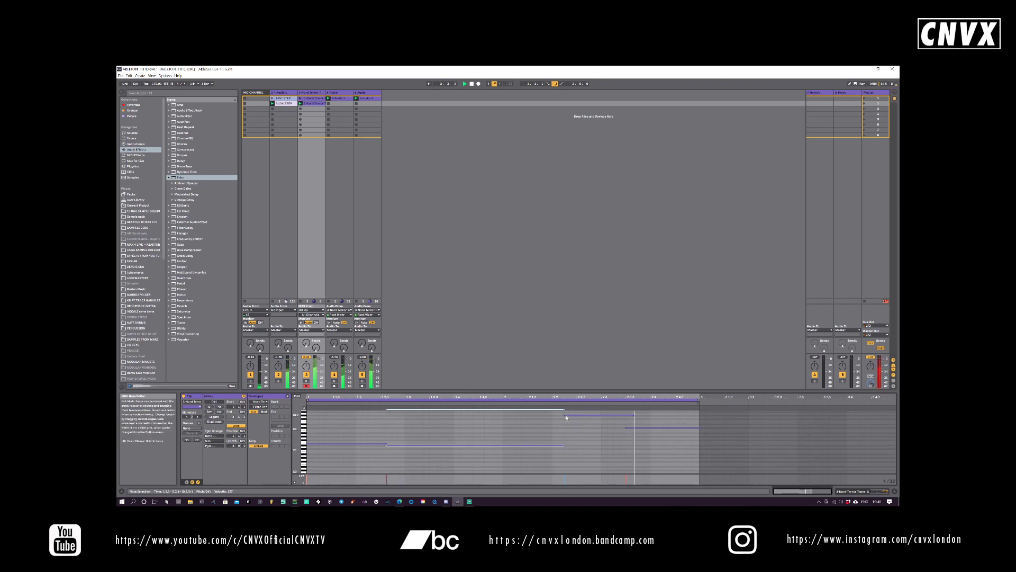
{"action": "left_click_drag", "start_coordinate": [565, 418], "coordinate": [552, 416]}
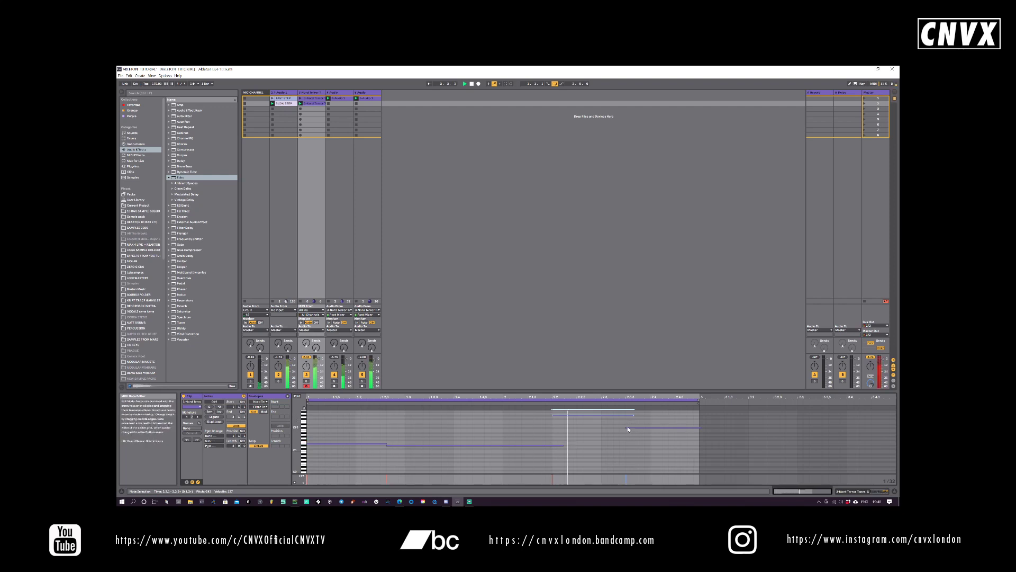
{"action": "left_click_drag", "start_coordinate": [634, 416], "coordinate": [625, 416]}
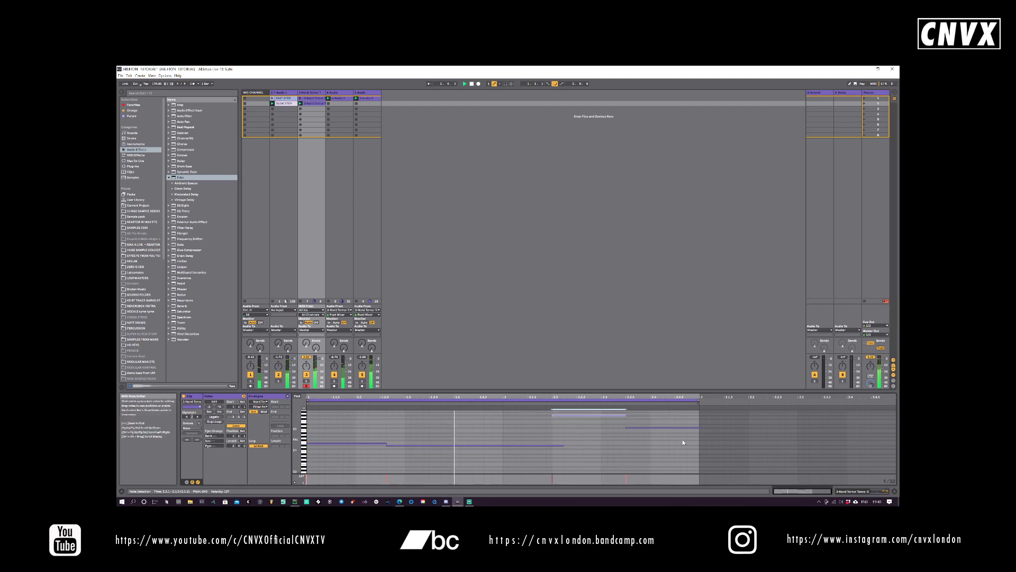
{"action": "left_click", "coordinate": [698, 428]}
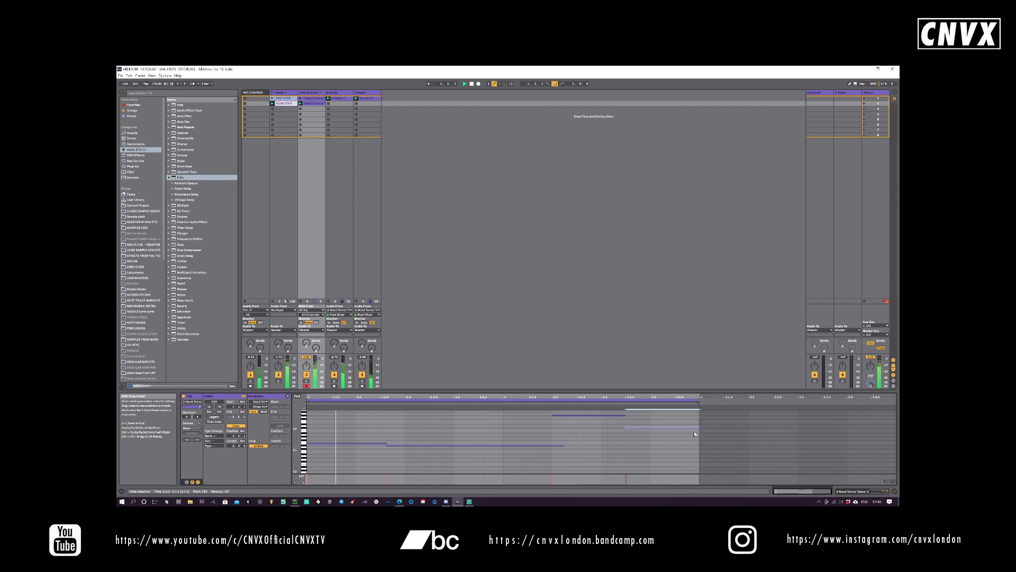
- Adjust the sampler's amp envelope and filter frequency and raise its volume
{"action": "key", "text": "shift+Tab"}
{"action": "mouse_move", "coordinate": [311, 481]}
{"action": "left_mouse_down"}
{"action": "mouse_move", "coordinate": [328, 474]}
{"action": "mouse_move", "coordinate": [312, 479]}
{"action": "mouse_move", "coordinate": [329, 485]}
{"action": "mouse_move", "coordinate": [329, 473]}
{"action": "mouse_move", "coordinate": [329, 484]}
{"action": "left_mouse_up"}
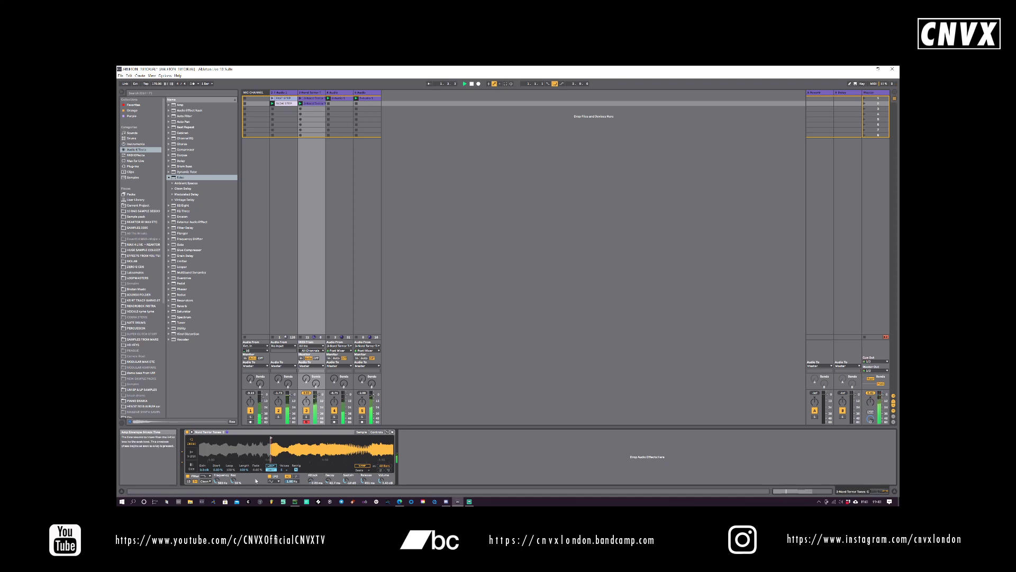
{"action": "left_click_drag", "start_coordinate": [217, 480], "coordinate": [217, 487]}
{"action": "left_click_drag", "start_coordinate": [379, 483], "coordinate": [379, 476]}
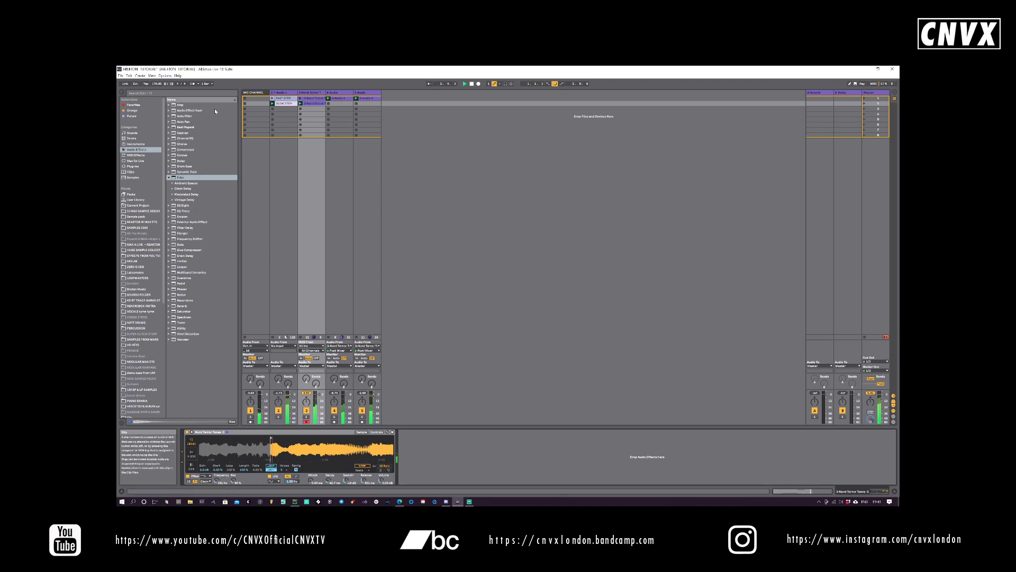
- Duplicate the MIDI sampler track with its clips
{"action": "right_click", "coordinate": [308, 94]}
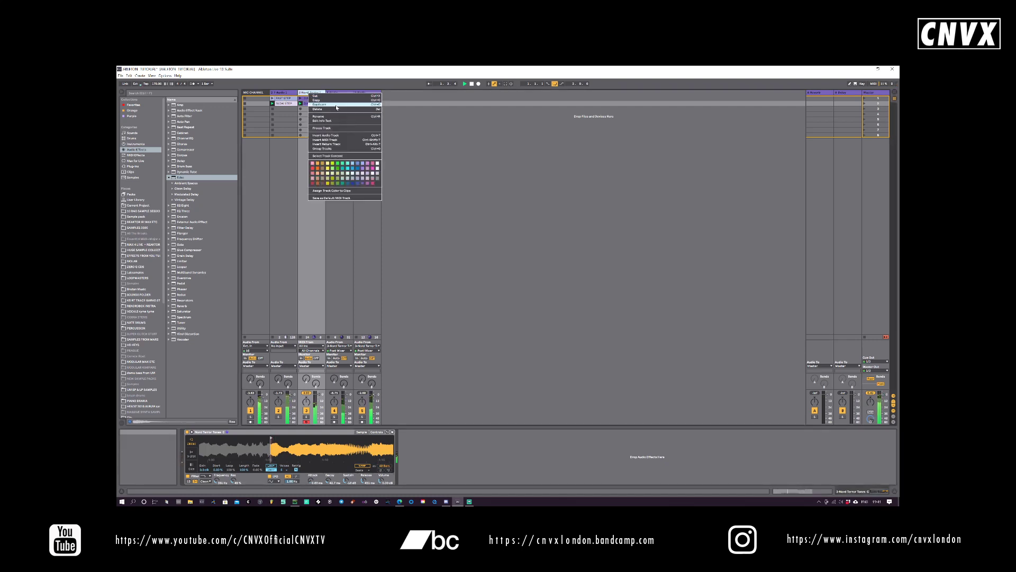
{"action": "left_click", "coordinate": [335, 104]}
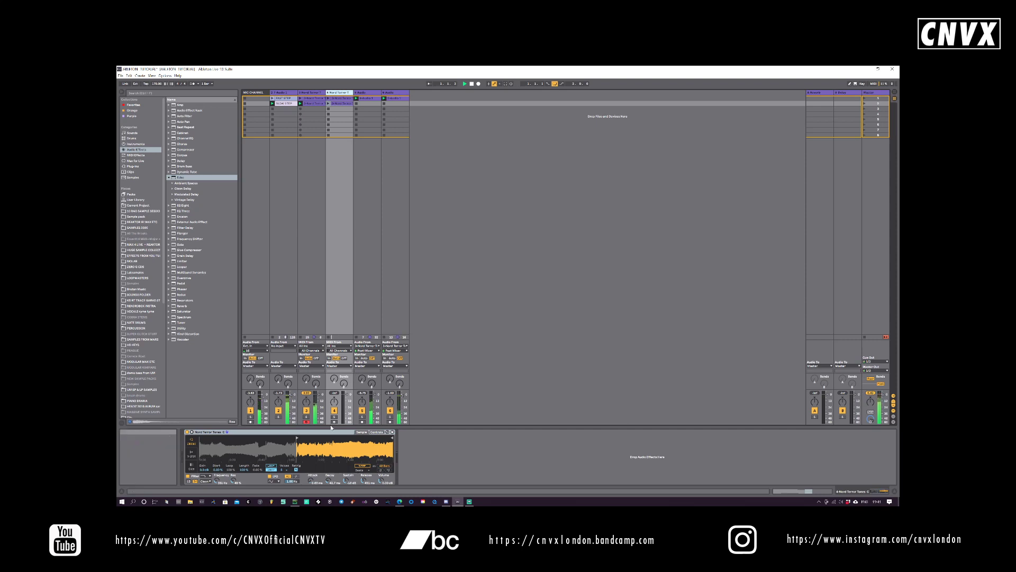
- On the duplicated sampler track, move the sample start close to the beginning and lengthen the amp envelope's decay
{"action": "left_click", "coordinate": [341, 92]}
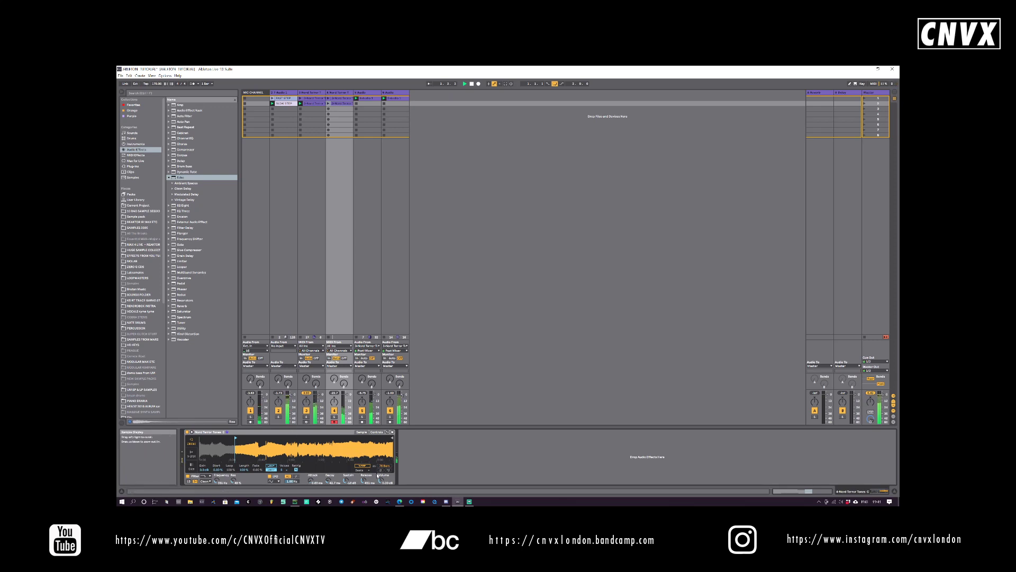
{"action": "left_click_drag", "start_coordinate": [328, 480], "coordinate": [328, 470]}
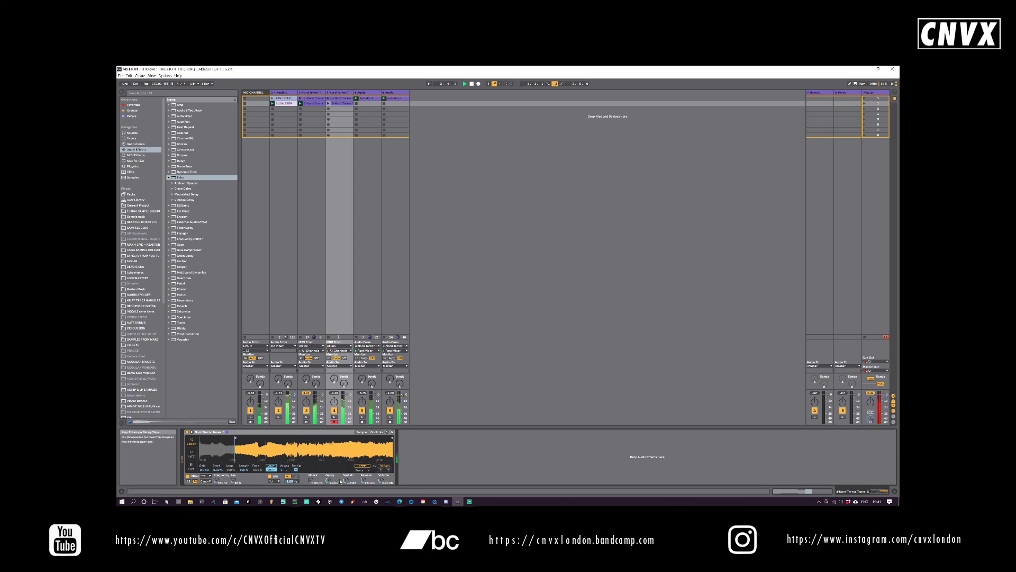
{"action": "left_click_drag", "start_coordinate": [237, 439], "coordinate": [216, 439]}
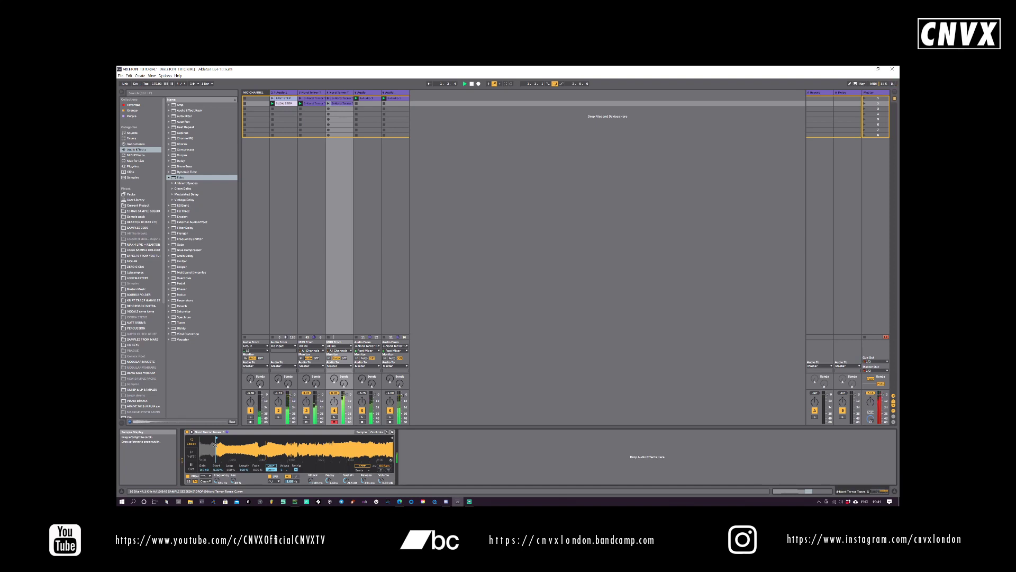
- Delete both copied MIDI clips from the duplicated sampler track
{"action": "key", "text": "shift+Tab"}
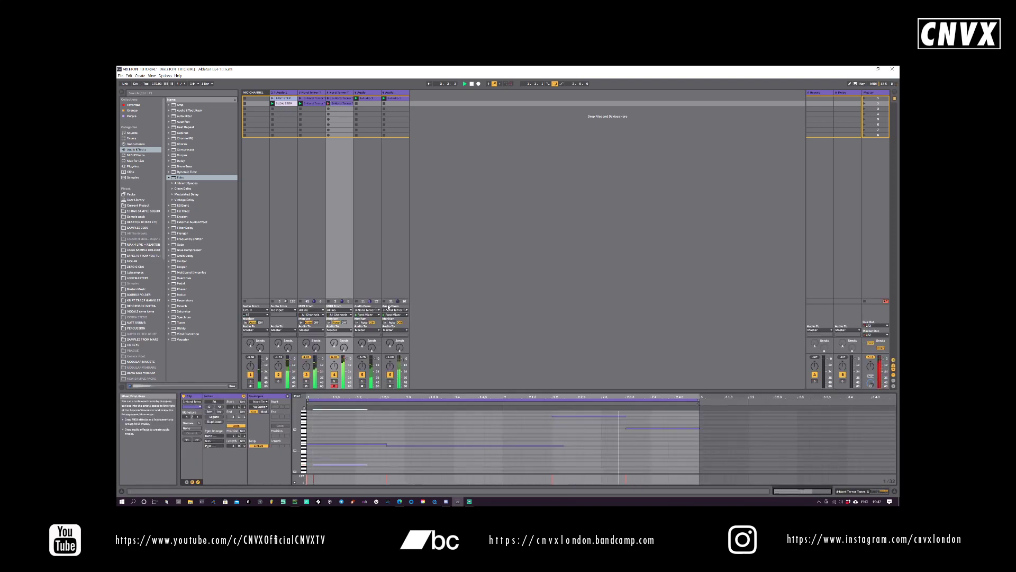
{"action": "key", "text": "Delete"}
{"action": "left_click", "coordinate": [337, 98]}
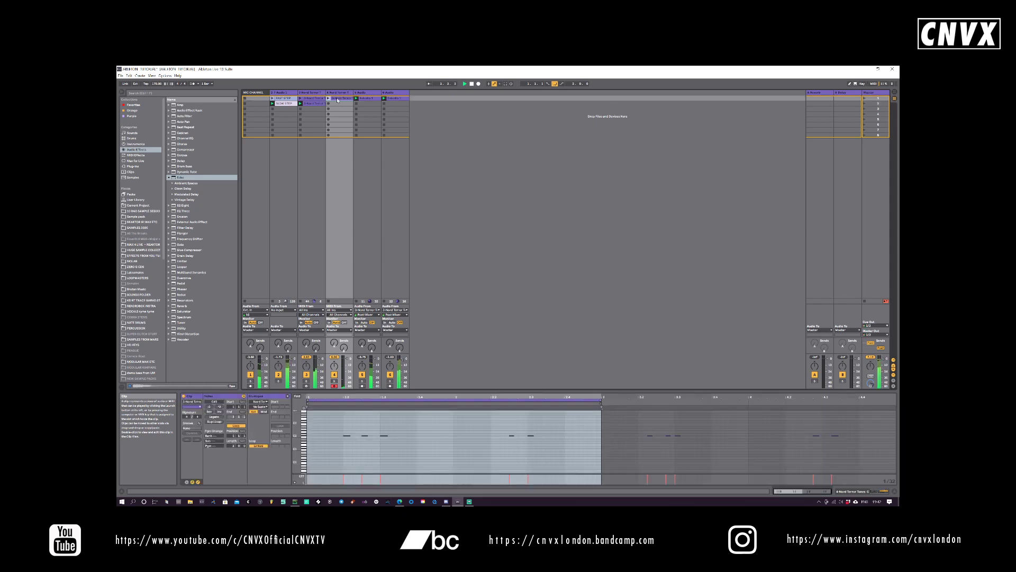
{"action": "key", "text": "Delete"}
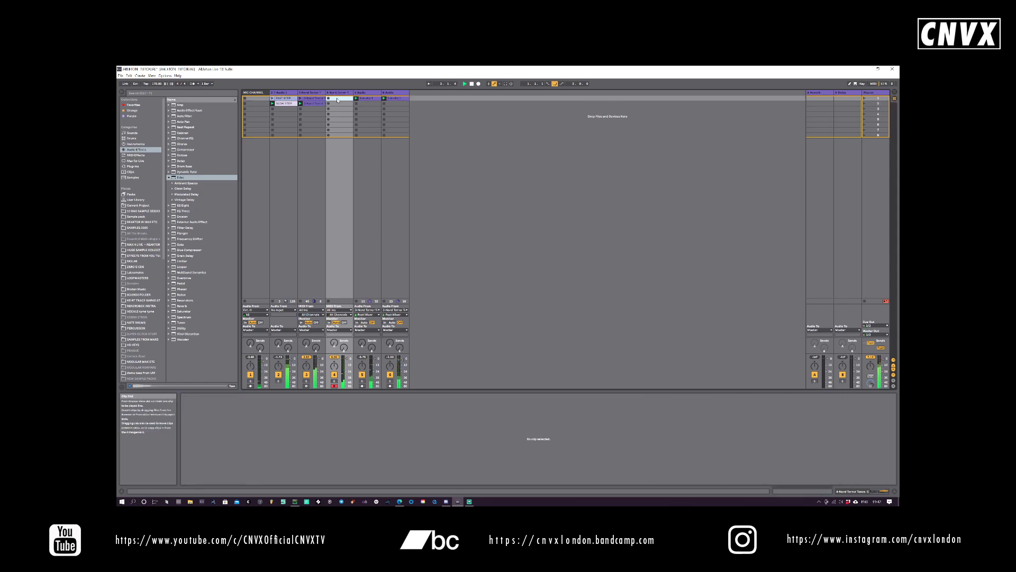
- Record a new MIDI clip in the duplicated track's first slot and shorten its loop to two bars
{"action": "key", "text": "ctrl+z"}
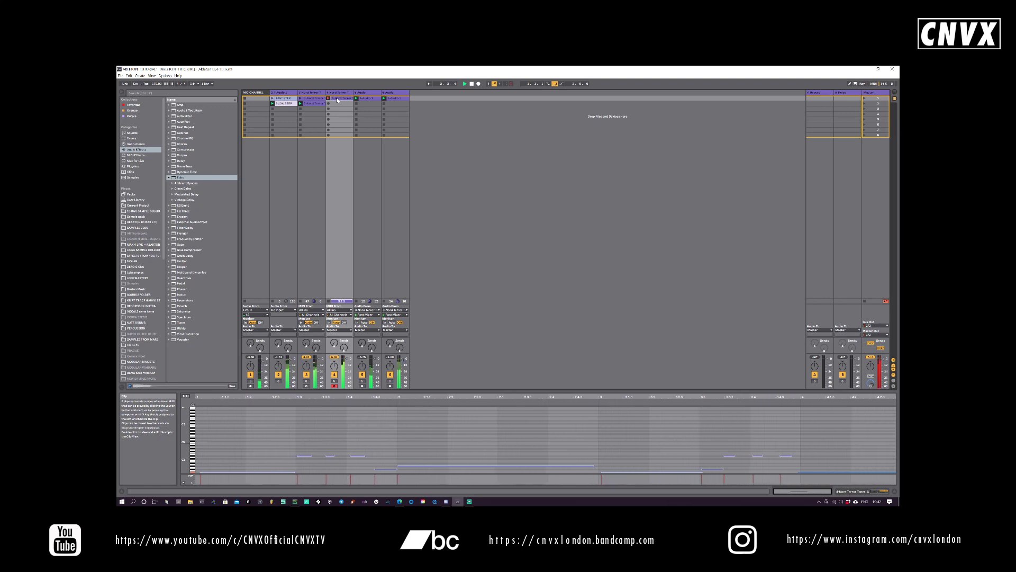
{"action": "left_click", "coordinate": [338, 99]}
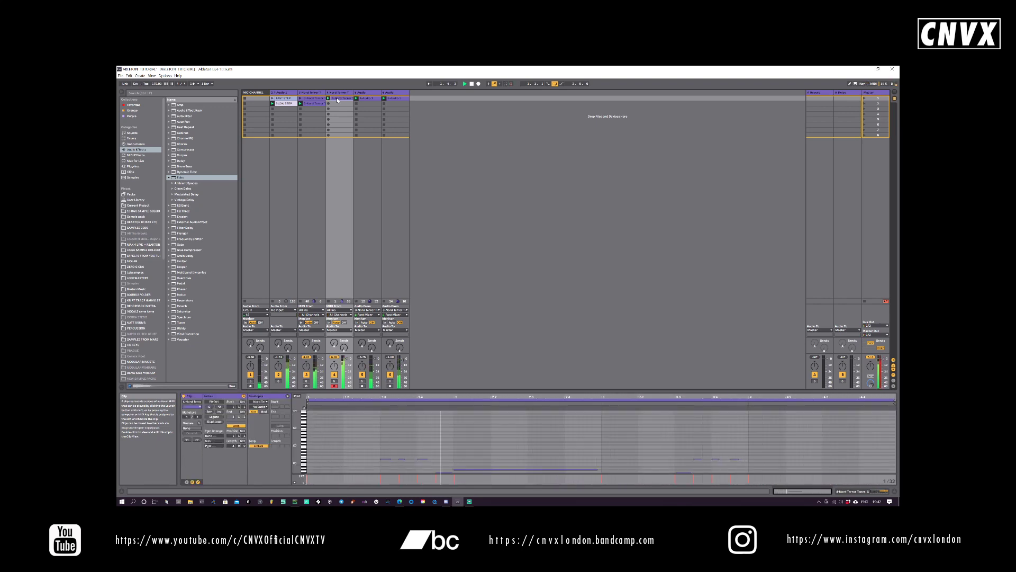
{"action": "scroll", "coordinate": [786, 434], "scroll_direction": "down", "scroll_amount": 2}
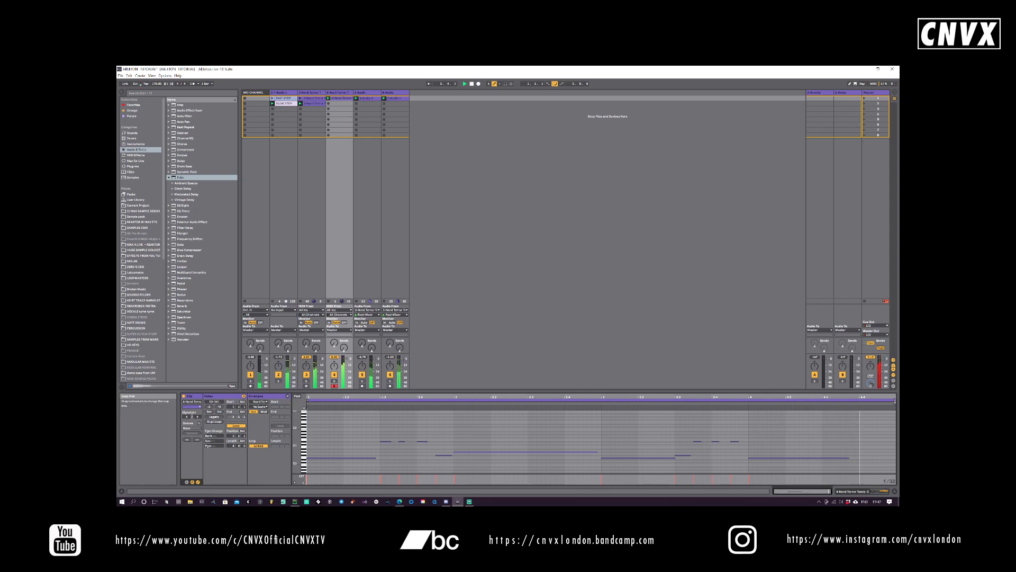
{"action": "mouse_move", "coordinate": [895, 409]}
{"action": "left_mouse_down"}
{"action": "mouse_move", "coordinate": [630, 424]}
{"action": "mouse_move", "coordinate": [602, 435]}
{"action": "left_mouse_up"}
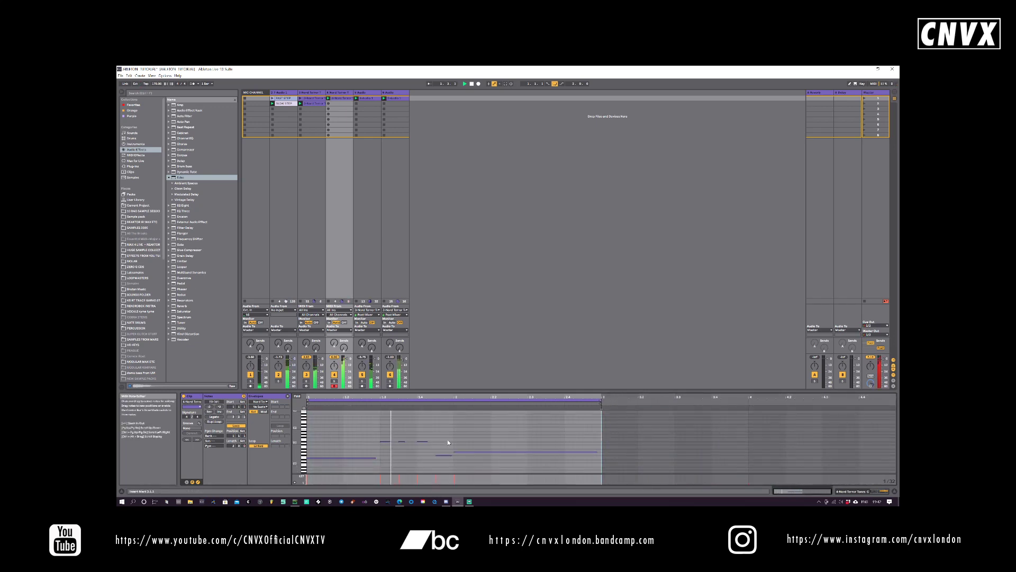
- In the new clip, extend the first note up to the second and trim the end of the last note slightly
{"action": "left_click", "coordinate": [440, 456]}
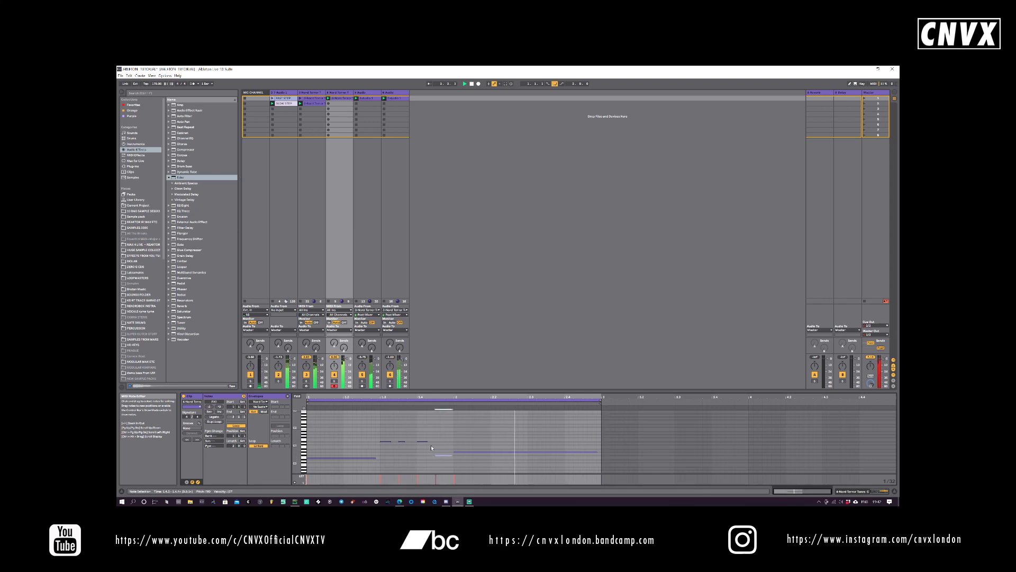
{"action": "left_click", "coordinate": [378, 458]}
{"action": "left_click", "coordinate": [385, 441]}
{"action": "left_click", "coordinate": [423, 441]}
{"action": "left_click", "coordinate": [441, 456]}
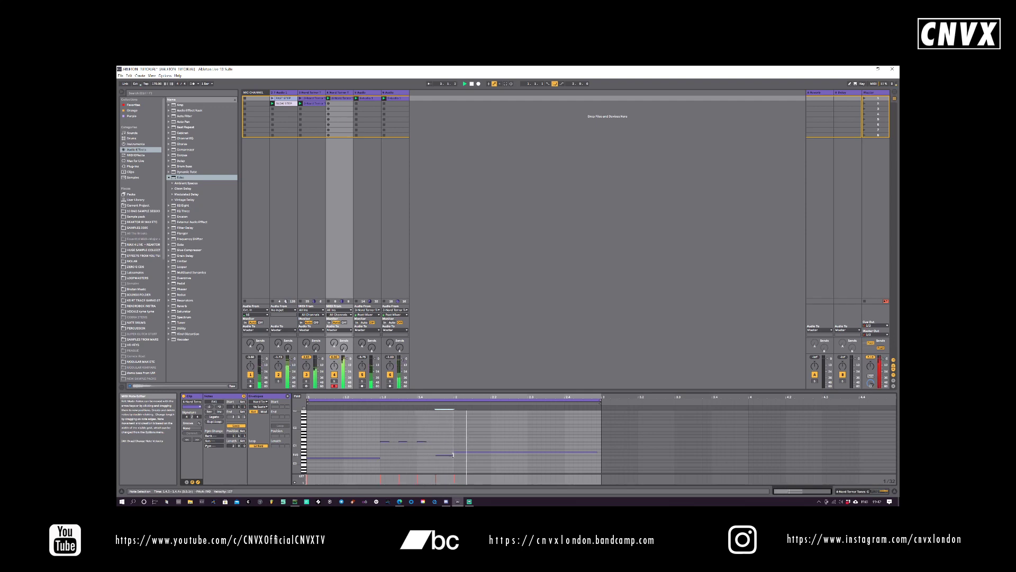
{"action": "left_click_drag", "start_coordinate": [598, 452], "coordinate": [593, 453]}
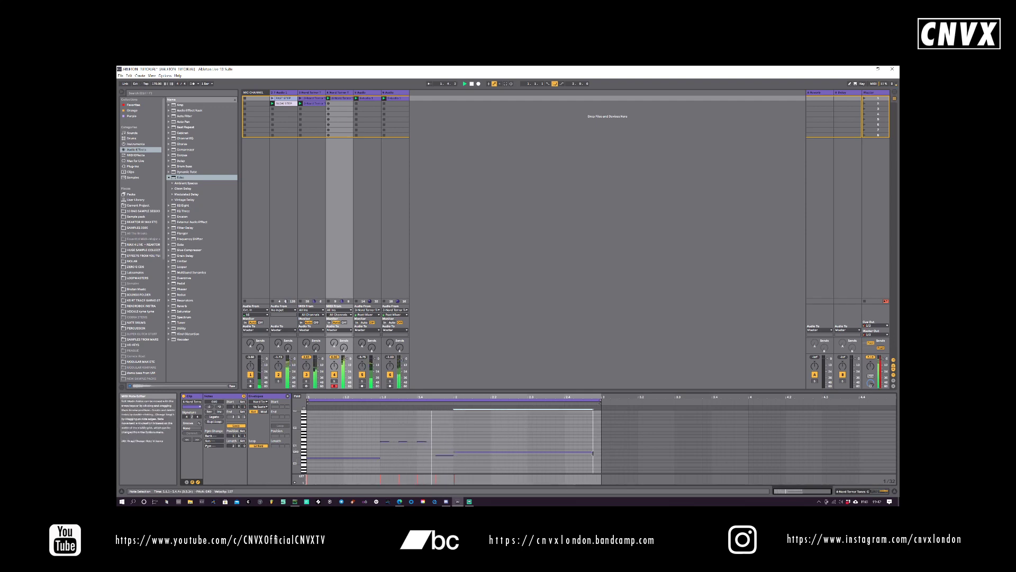
- Duplicate the second sampler track with its volume slightly lowered, and delete the copied clip from the duplicate
{"action": "left_click", "coordinate": [853, 492]}
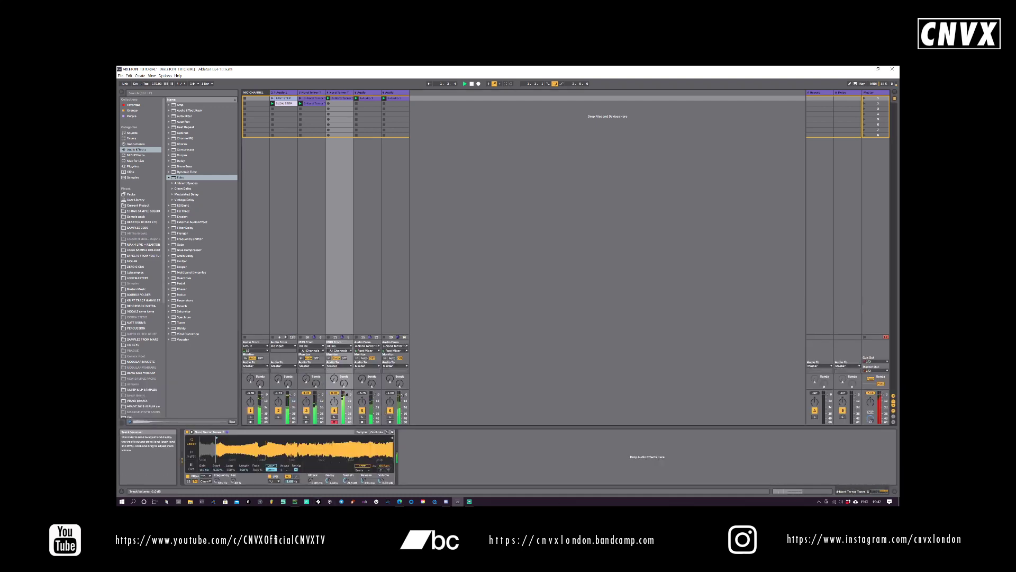
{"action": "left_click_drag", "start_coordinate": [346, 394], "coordinate": [346, 396]}
{"action": "right_click", "coordinate": [344, 93]}
{"action": "left_click", "coordinate": [353, 105]}
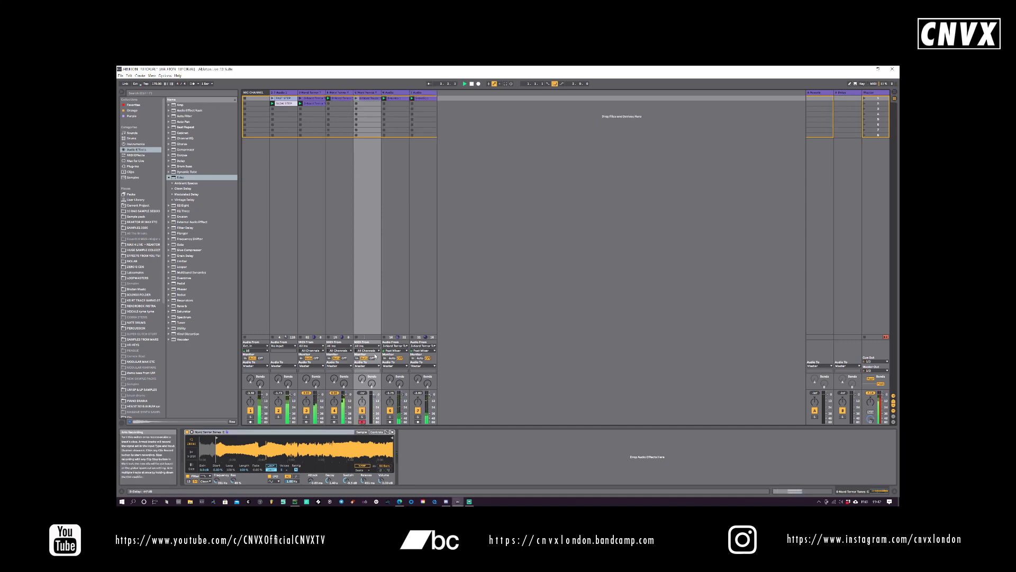
{"action": "left_click", "coordinate": [367, 93]}
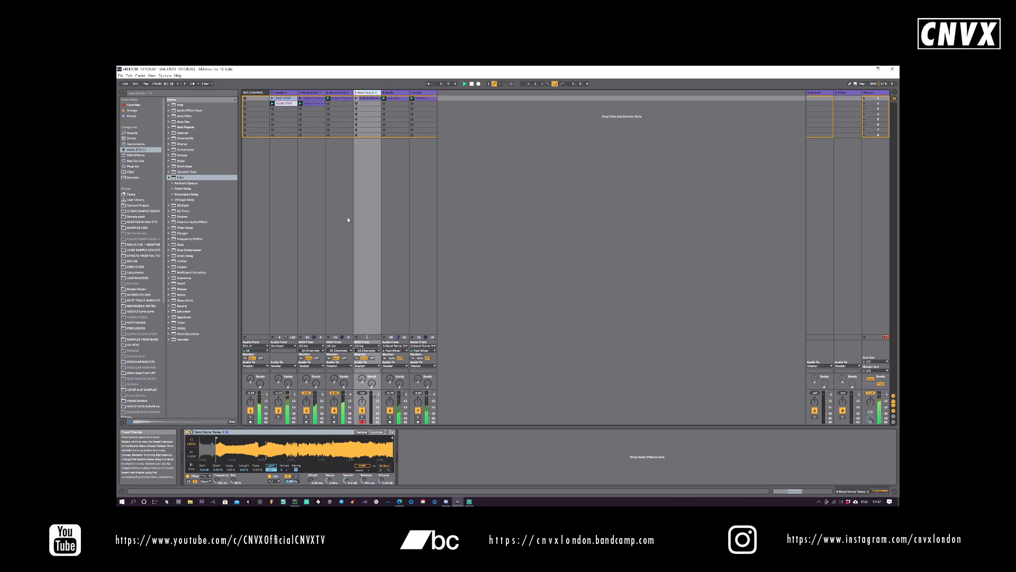
{"action": "left_click", "coordinate": [367, 100]}
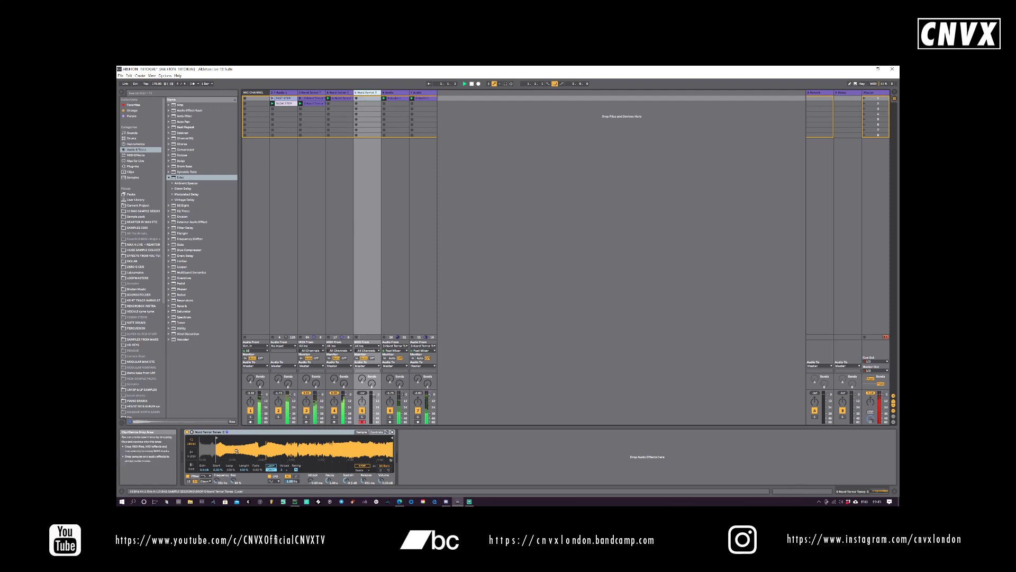
- Move the third sampler's start point to about two thirds of the sample and adjust its filter frequency
{"action": "mouse_move", "coordinate": [218, 439]}
{"action": "left_mouse_down"}
{"action": "mouse_move", "coordinate": [282, 448]}
{"action": "mouse_move", "coordinate": [338, 439]}
{"action": "mouse_move", "coordinate": [329, 440]}
{"action": "left_mouse_up"}
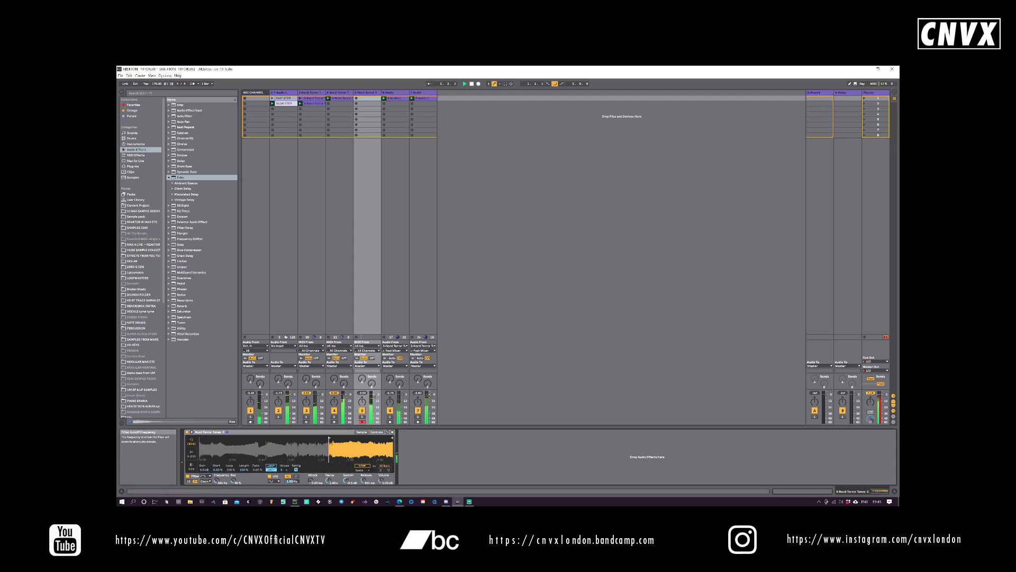
{"action": "left_click_drag", "start_coordinate": [217, 480], "coordinate": [217, 466]}
{"action": "left_click_drag", "start_coordinate": [217, 480], "coordinate": [217, 498]}
{"action": "mouse_move", "coordinate": [217, 480]}
{"action": "left_mouse_down"}
{"action": "mouse_move", "coordinate": [217, 488]}
{"action": "mouse_move", "coordinate": [217, 471]}
{"action": "mouse_move", "coordinate": [217, 483]}
{"action": "left_mouse_up"}
- Record a new MIDI clip in the third sampler track's first slot and set its loop length to 4 bars
{"action": "left_click", "coordinate": [356, 99]}
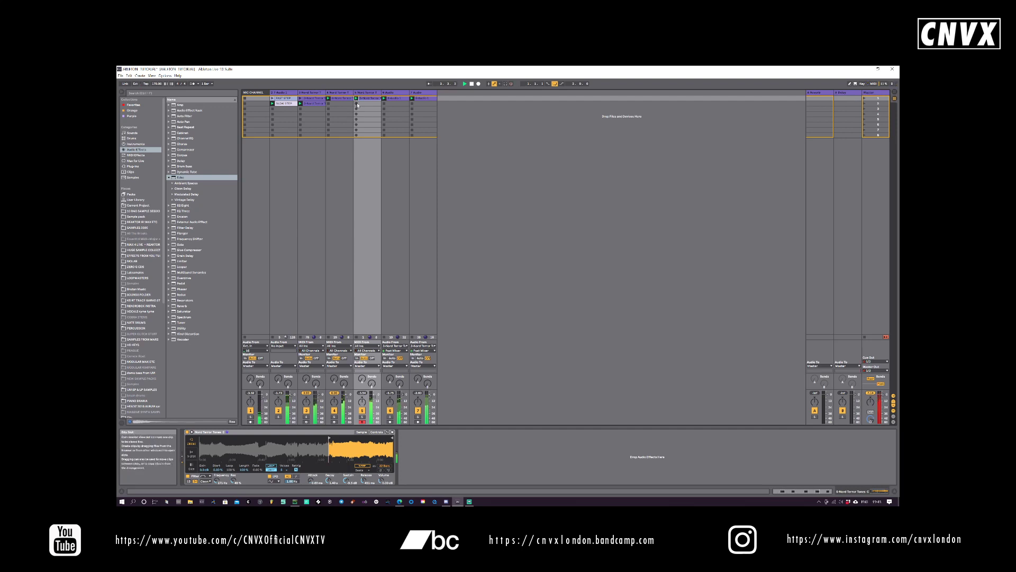
{"action": "left_click", "coordinate": [368, 99]}
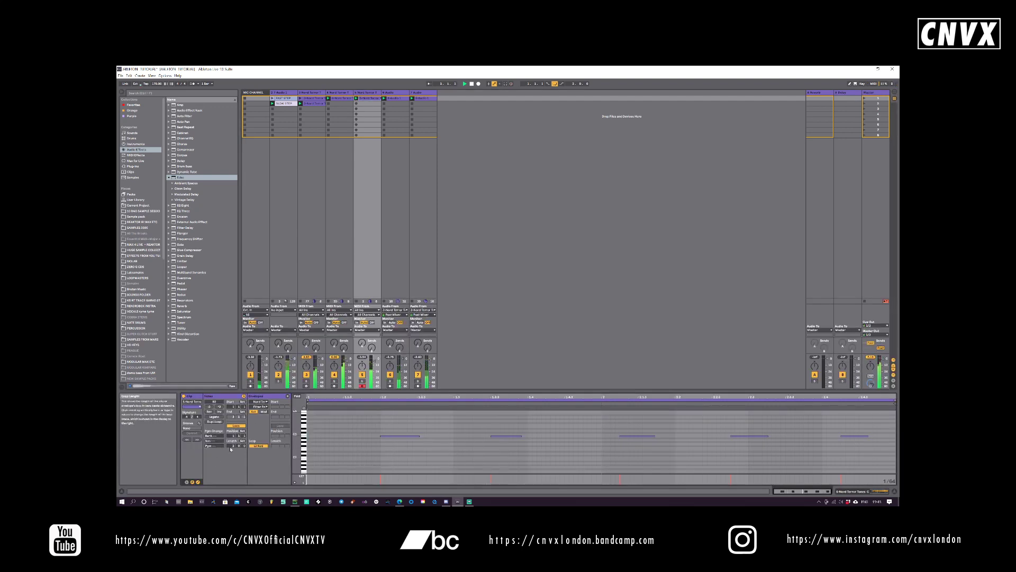
{"action": "left_click_drag", "start_coordinate": [234, 446], "coordinate": [234, 438]}
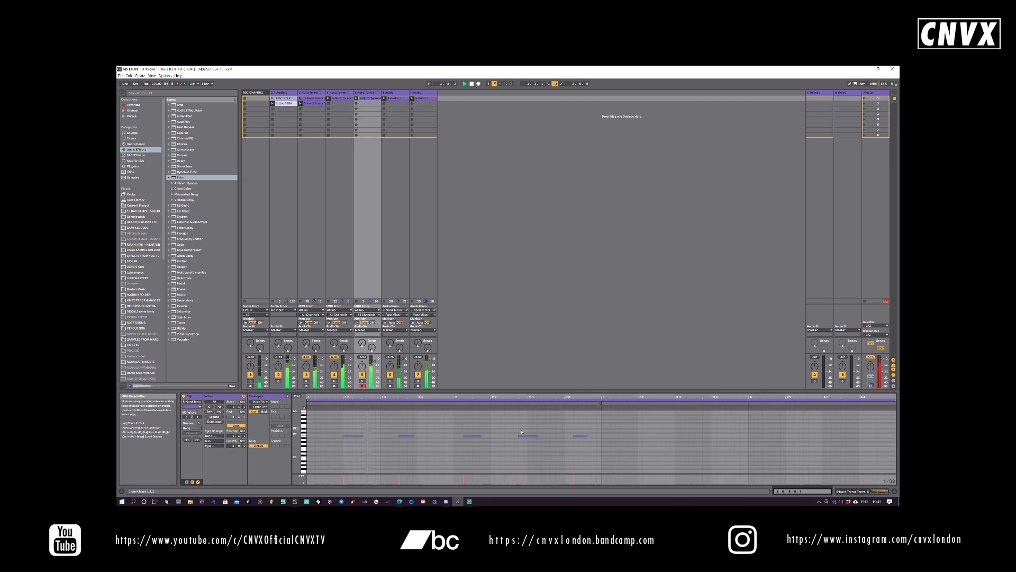
- Move the third, fourth and fifth notes of the new clip slightly earlier
{"action": "left_click_drag", "start_coordinate": [493, 428], "coordinate": [445, 447]}
{"action": "left_click_drag", "start_coordinate": [548, 423], "coordinate": [525, 440]}
{"action": "key", "text": "Left"}
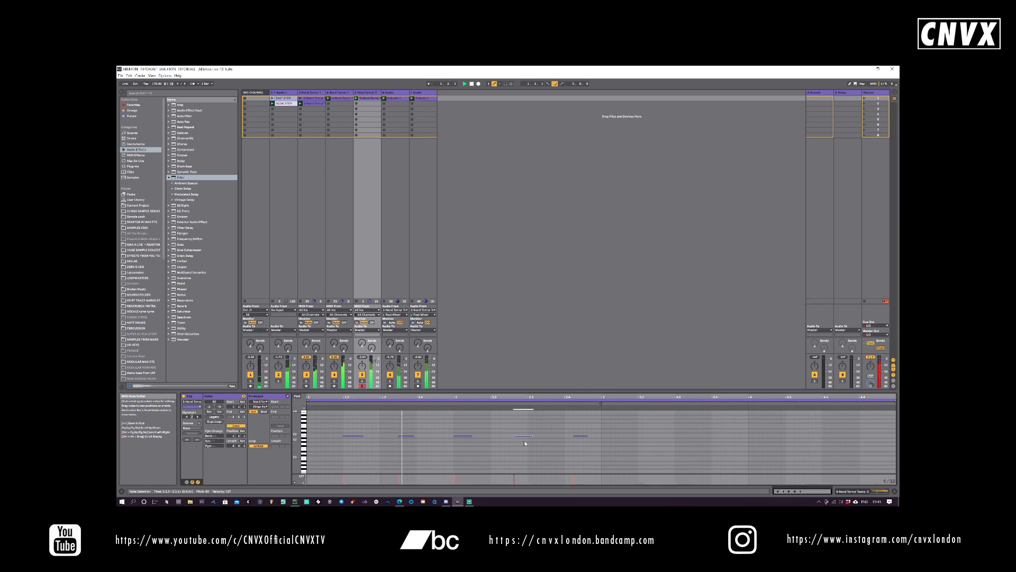
{"action": "key", "text": "Left"}
{"action": "left_click_drag", "start_coordinate": [593, 425], "coordinate": [576, 450]}
{"action": "key", "text": "Left"}
{"action": "key", "text": "Left"}
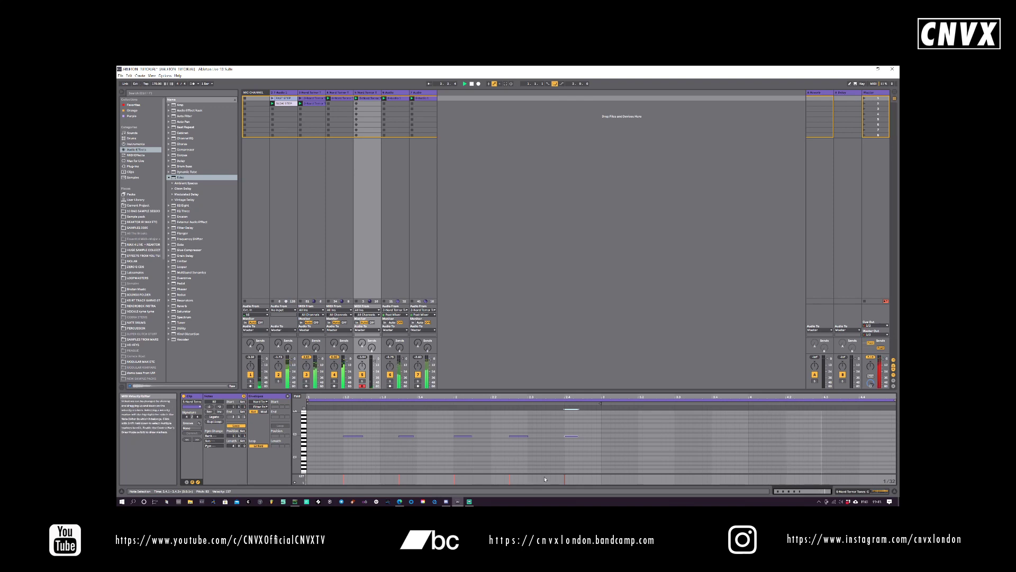
- Adjust the velocities of the notes across the third sampler track's clip
{"action": "mouse_move", "coordinate": [501, 476]}
{"action": "left_mouse_down"}
{"action": "mouse_move", "coordinate": [357, 482]}
{"action": "mouse_move", "coordinate": [371, 481]}
{"action": "left_mouse_up"}
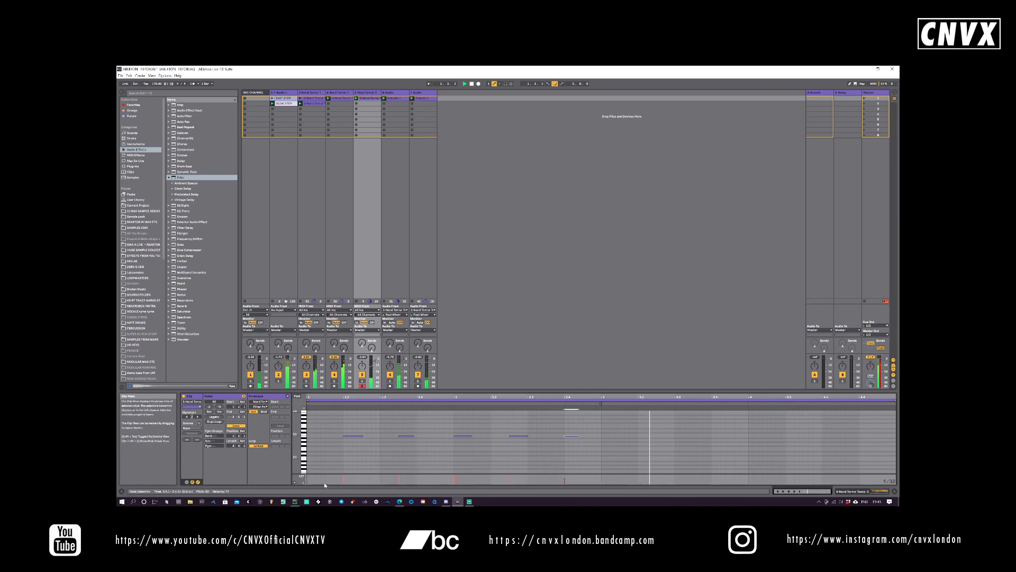
{"action": "left_click", "coordinate": [347, 478]}
{"action": "left_click_drag", "start_coordinate": [347, 478], "coordinate": [590, 484]}
{"action": "left_click", "coordinate": [348, 476]}
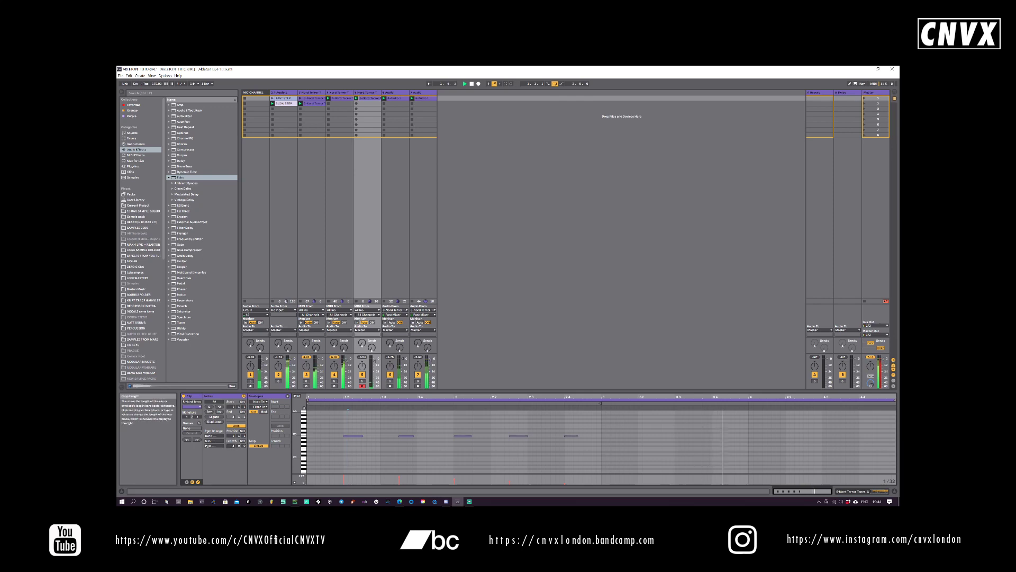
- Set the clip's loop length to 16 bars and adjust the third sampler track's send level
{"action": "left_click_drag", "start_coordinate": [234, 447], "coordinate": [234, 446]}
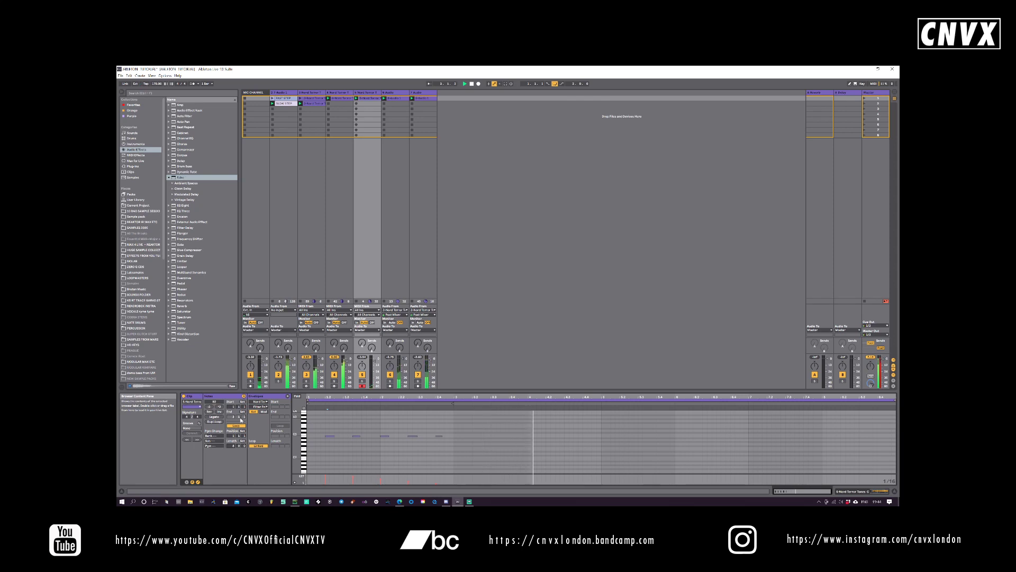
{"action": "left_click_drag", "start_coordinate": [234, 446], "coordinate": [233, 439]}
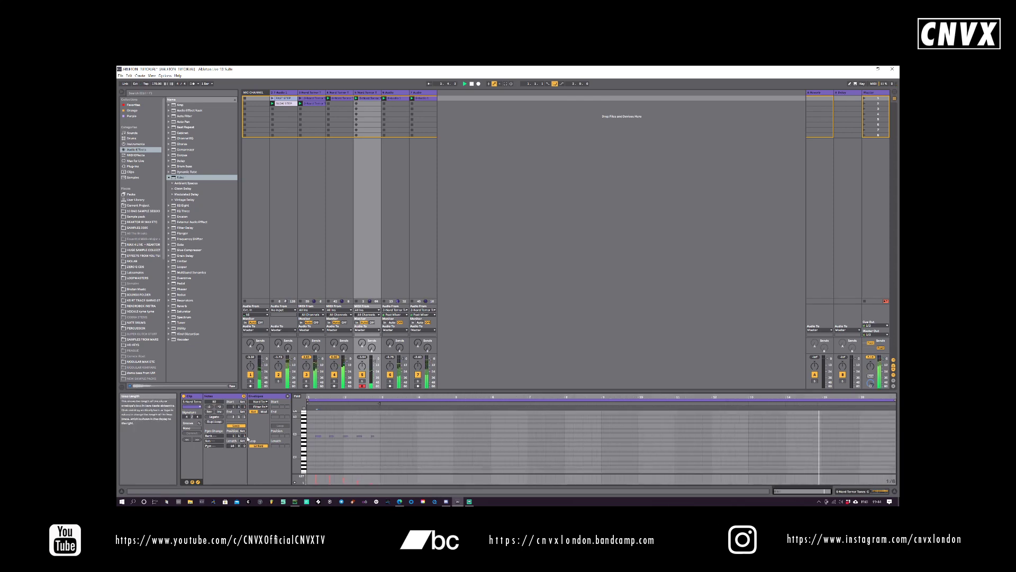
{"action": "left_click", "coordinate": [372, 348]}
{"action": "mouse_move", "coordinate": [372, 348]}
{"action": "left_mouse_down"}
{"action": "mouse_move", "coordinate": [372, 335]}
{"action": "mouse_move", "coordinate": [372, 350]}
{"action": "left_mouse_up"}
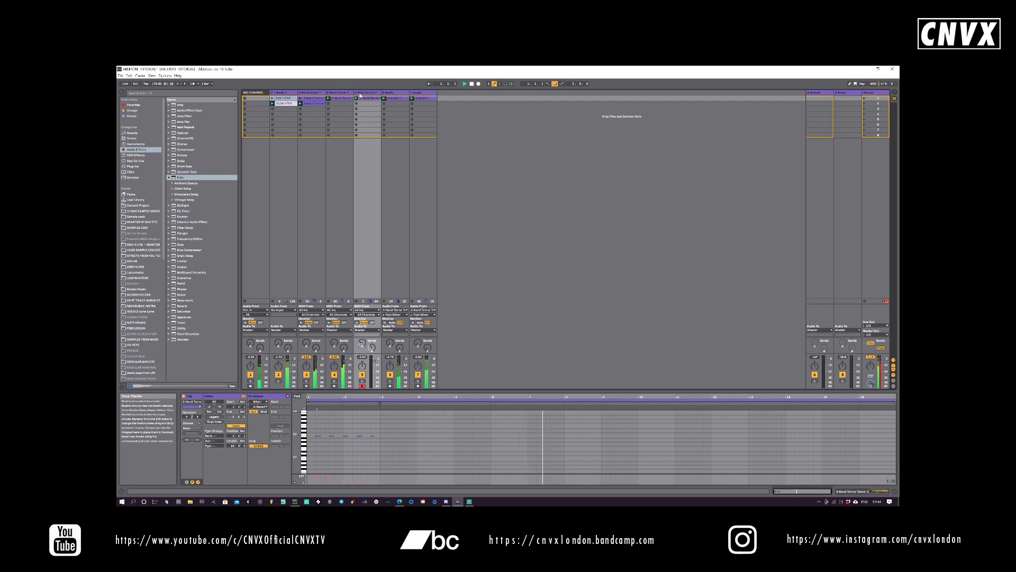
- Duplicate the third sampler track, delete the copied clip from the duplicate and arm it for recording
{"action": "left_click", "coordinate": [341, 92]}
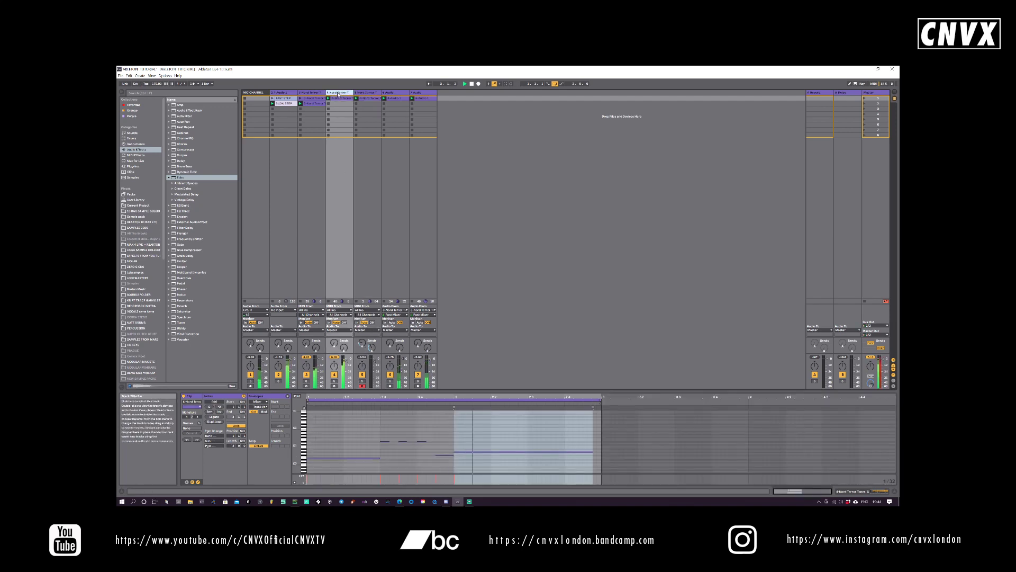
{"action": "right_click", "coordinate": [367, 93]}
{"action": "left_click", "coordinate": [393, 109]}
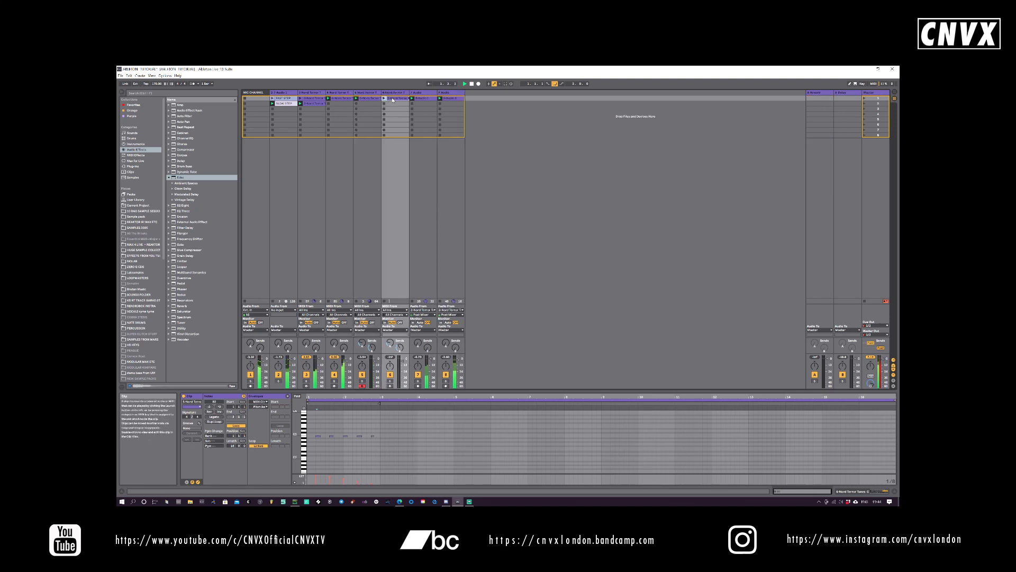
{"action": "key", "text": "Delete"}
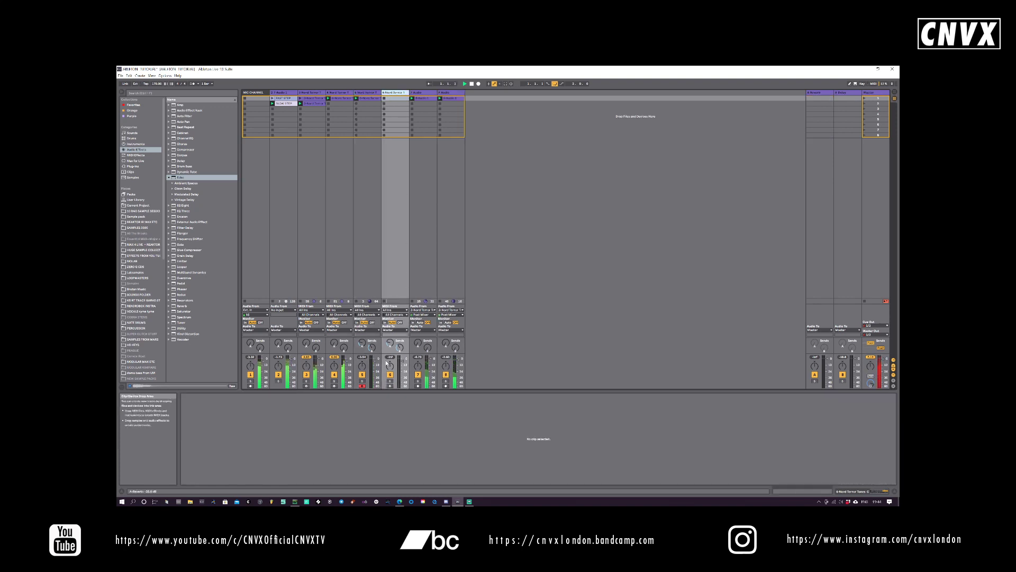
{"action": "left_click", "coordinate": [390, 386]}
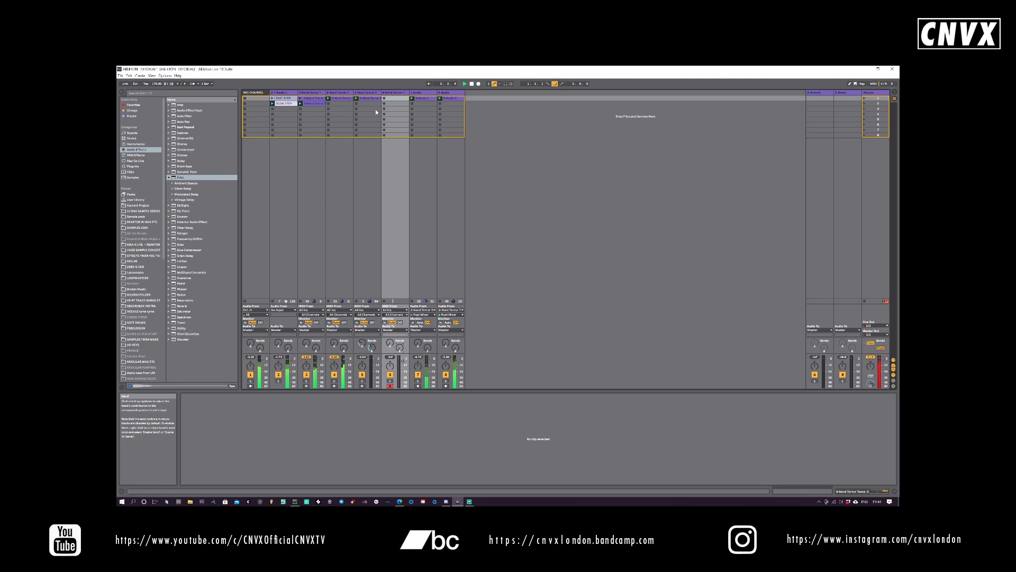
- Move the fourth sampler's start point close to the end of the sample and adjust the amp envelope's decay
{"action": "left_click", "coordinate": [404, 93]}
{"action": "left_click", "coordinate": [878, 492]}
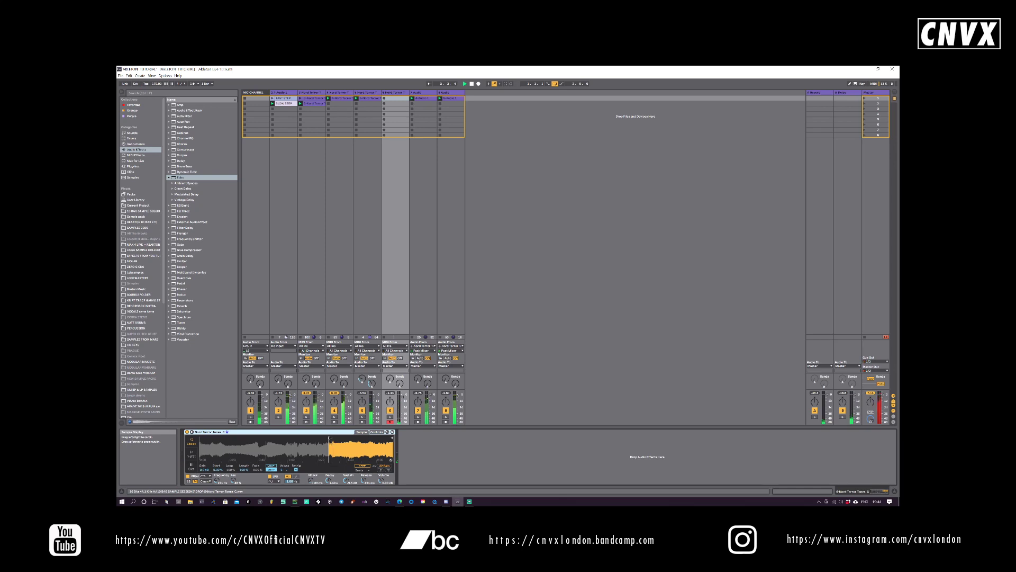
{"action": "left_click_drag", "start_coordinate": [333, 438], "coordinate": [369, 438]}
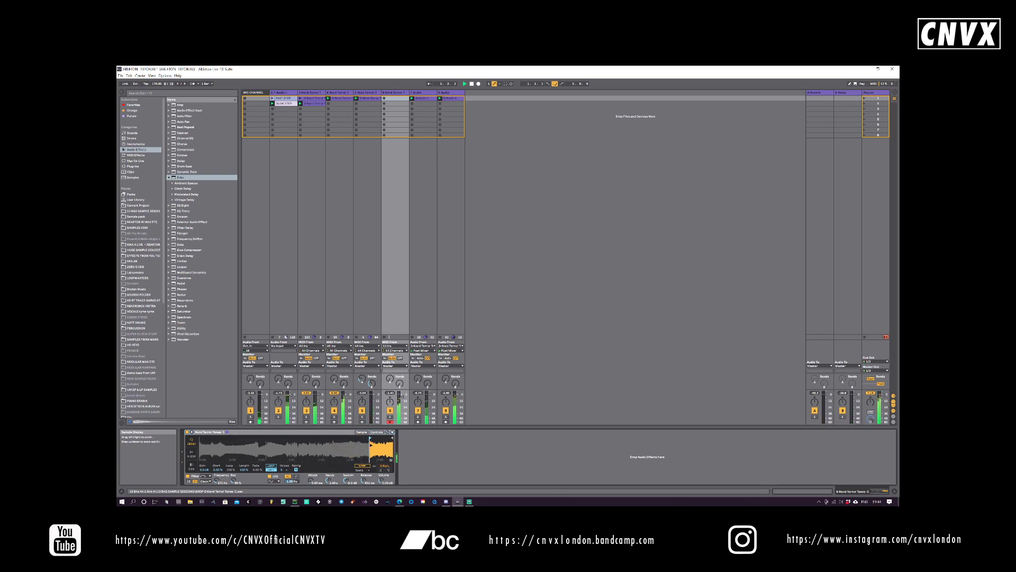
{"action": "mouse_move", "coordinate": [328, 481]}
{"action": "left_mouse_down"}
{"action": "mouse_move", "coordinate": [328, 466]}
{"action": "mouse_move", "coordinate": [346, 474]}
{"action": "left_mouse_up"}
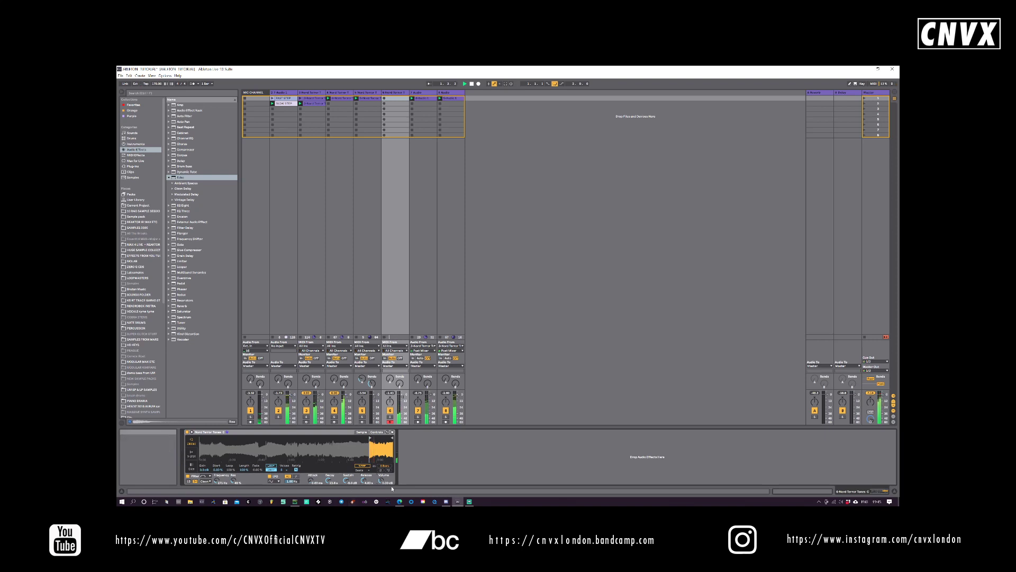
- Move the fourth sampler's start point earlier, adjust the track volume and record a MIDI clip into its first slot
{"action": "left_click_drag", "start_coordinate": [369, 437], "coordinate": [354, 438]}
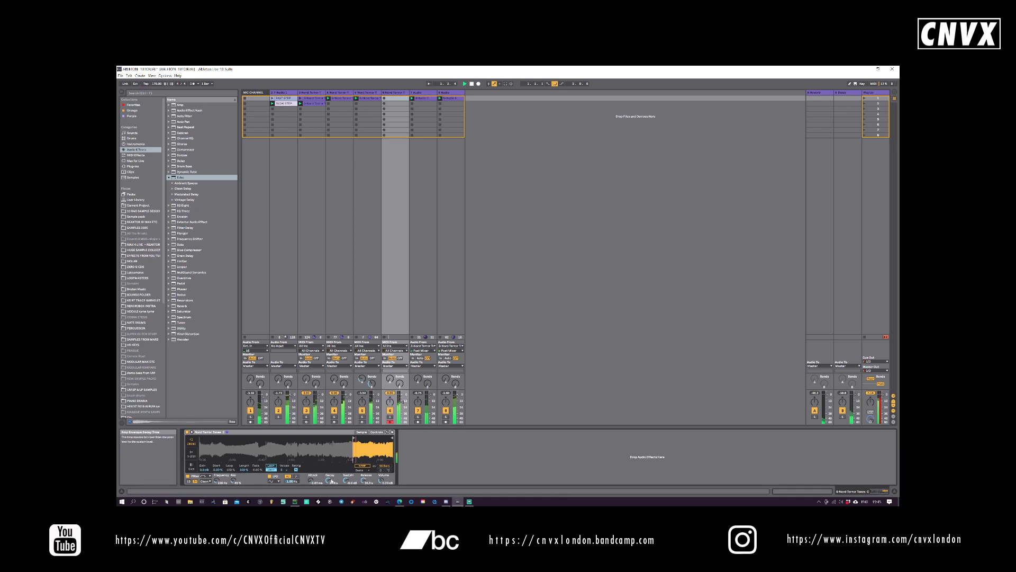
{"action": "left_click_drag", "start_coordinate": [403, 401], "coordinate": [403, 408]}
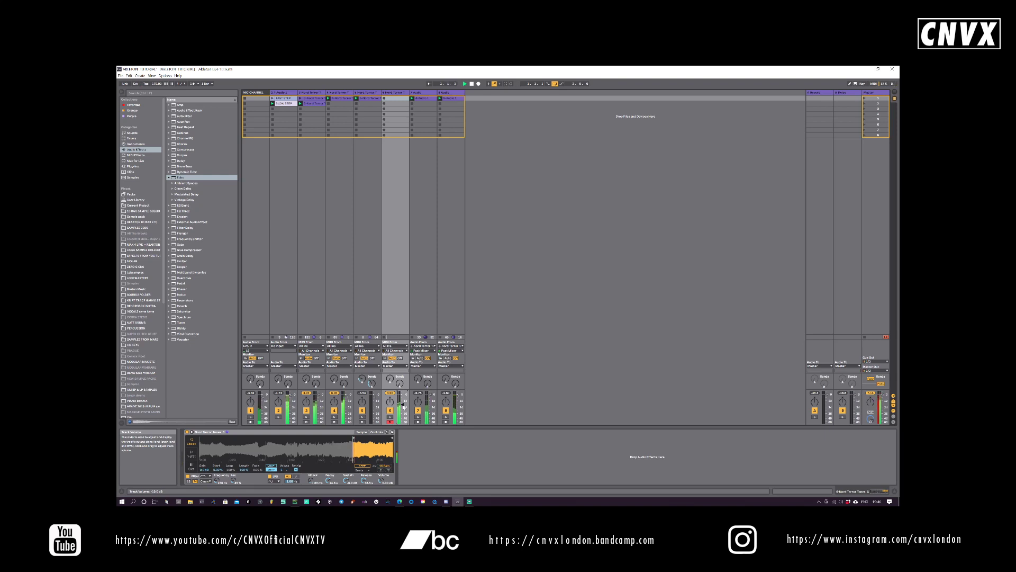
{"action": "left_click", "coordinate": [384, 100]}
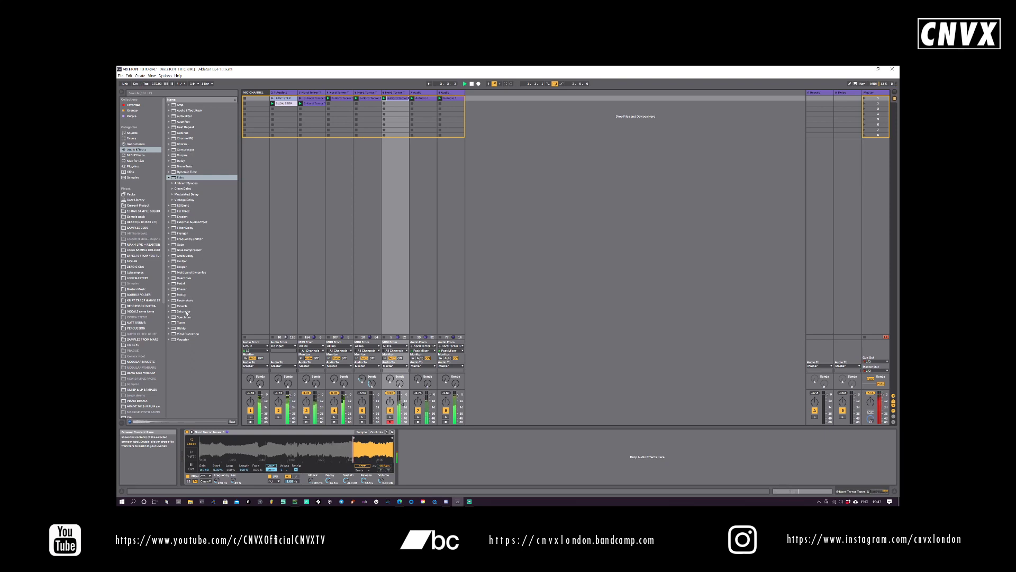
- Add a Reverb after the sampler on the fourth sampler track and adjust its settings
{"action": "left_click_drag", "start_coordinate": [183, 307], "coordinate": [414, 451]}
{"action": "left_click", "coordinate": [406, 441]}
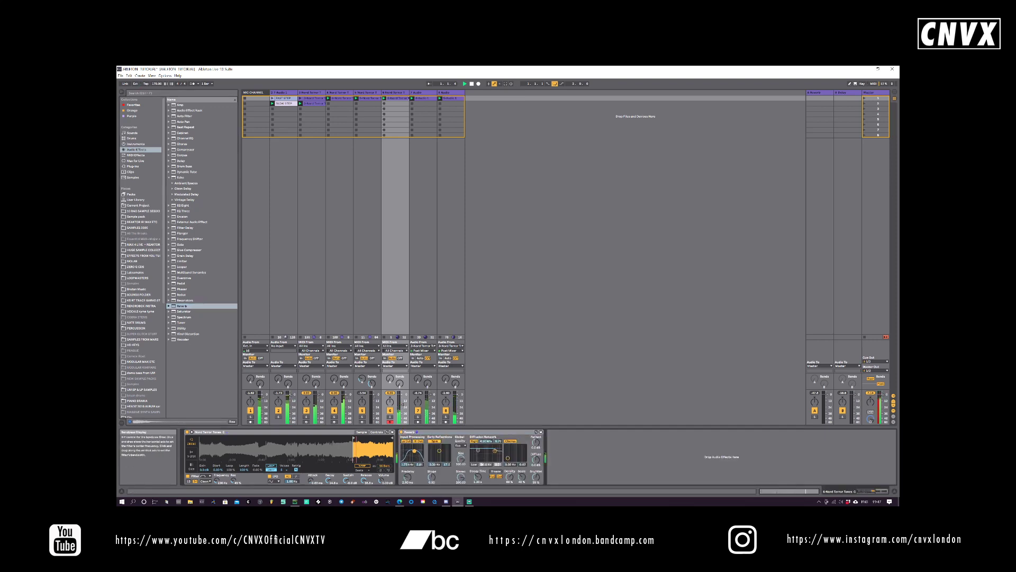
{"action": "left_click_drag", "start_coordinate": [478, 477], "coordinate": [510, 454]}
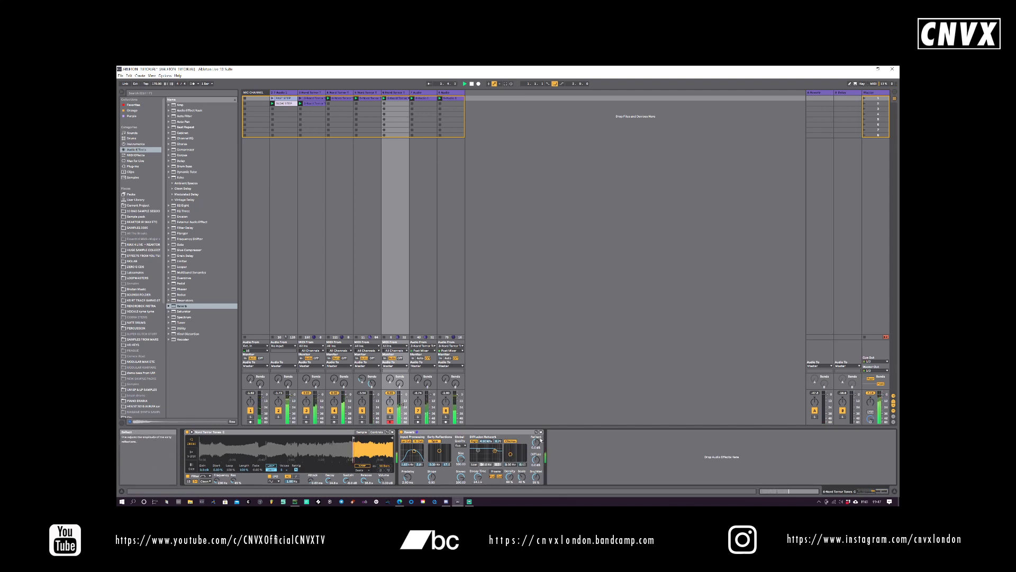
- Insert EQ Eight between the sampler and the Reverb, make its first band a low cut and boost the upper frequencies
{"action": "left_click", "coordinate": [181, 206]}
{"action": "left_click_drag", "start_coordinate": [338, 352], "coordinate": [401, 441]}
{"action": "left_click_drag", "start_coordinate": [481, 456], "coordinate": [464, 457]}
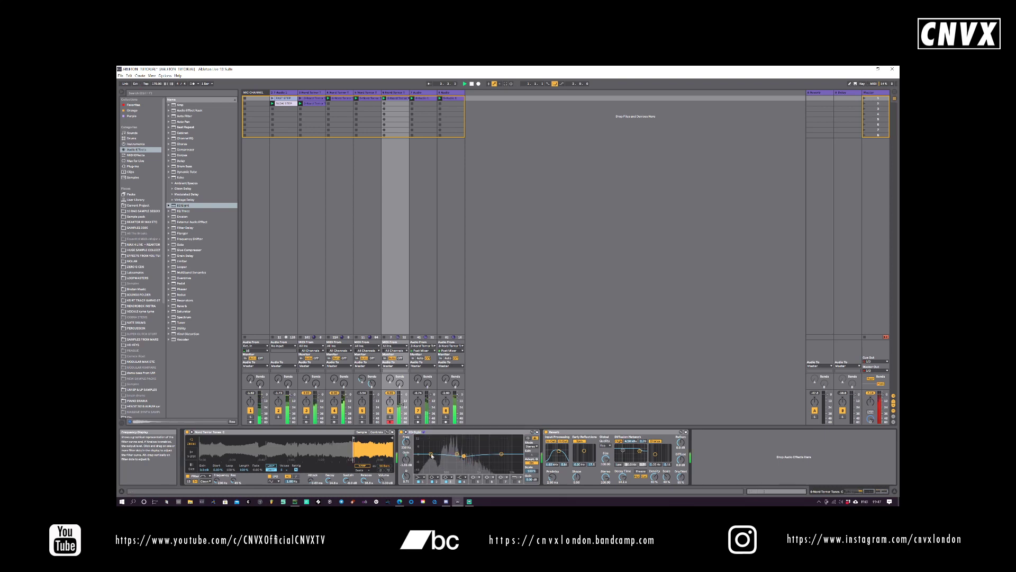
{"action": "left_click_drag", "start_coordinate": [432, 461], "coordinate": [431, 461]}
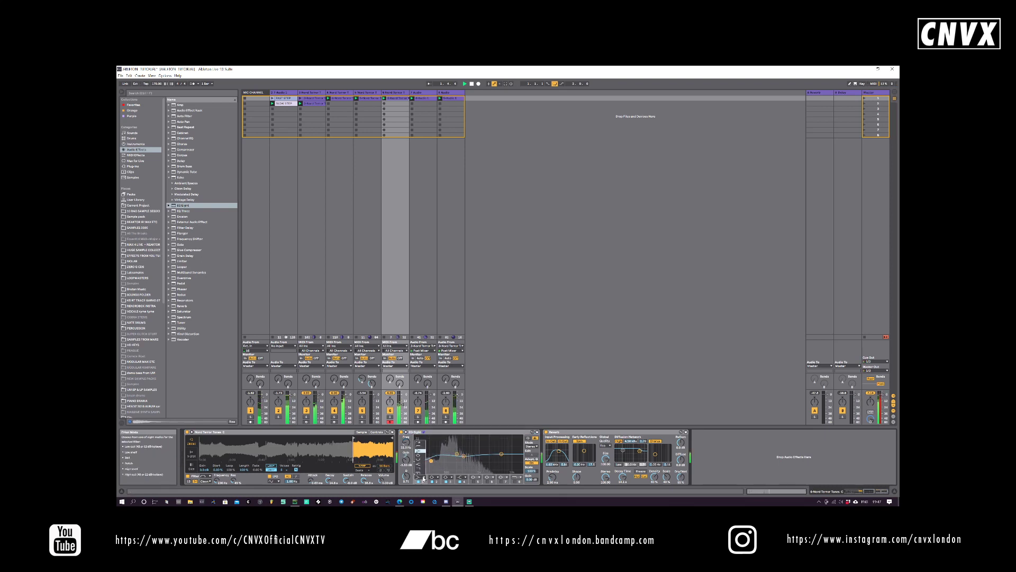
{"action": "left_click", "coordinate": [420, 477]}
{"action": "left_click", "coordinate": [421, 442]}
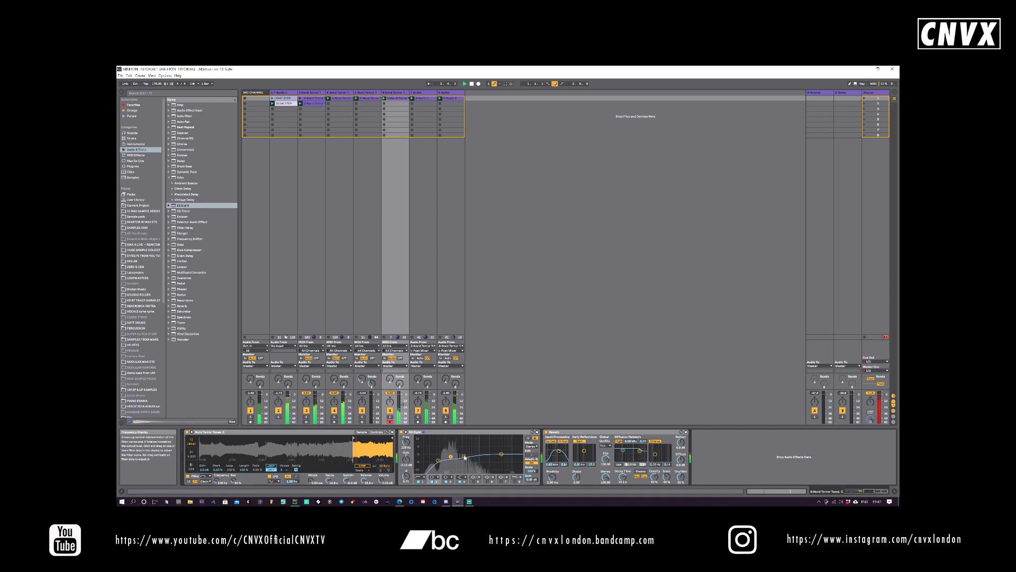
{"action": "left_click_drag", "start_coordinate": [466, 458], "coordinate": [494, 448]}
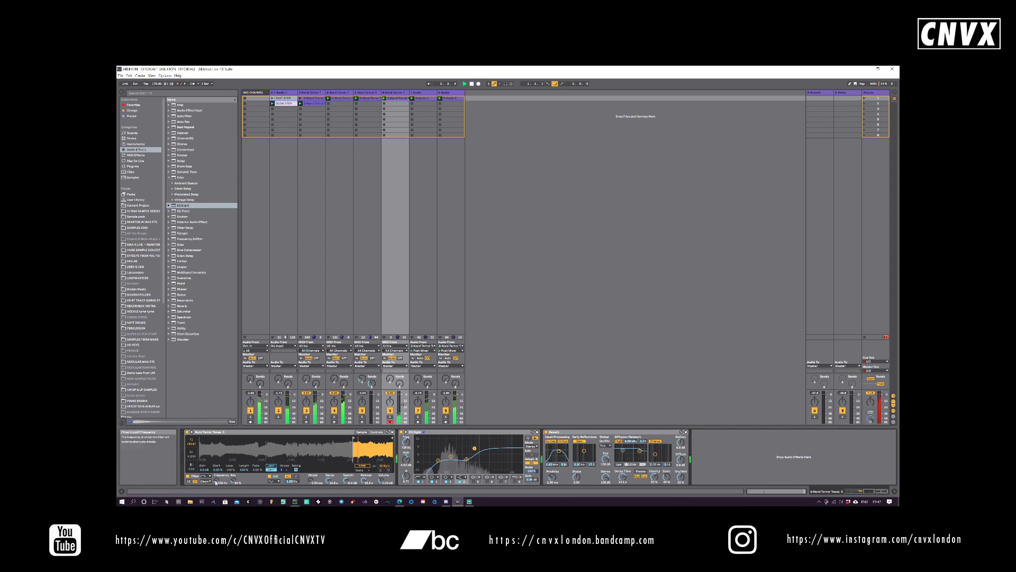
- Adjust the fourth sampler's filter frequency and volume, and move the EQ Eight low-cut band slightly higher
{"action": "left_click_drag", "start_coordinate": [217, 480], "coordinate": [217, 469]}
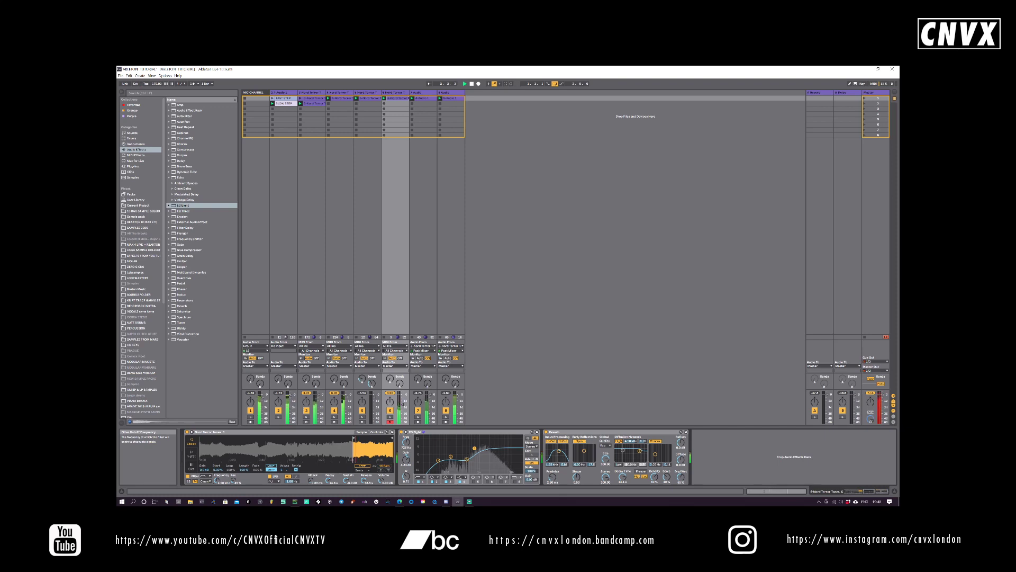
{"action": "left_click_drag", "start_coordinate": [217, 480], "coordinate": [216, 505]}
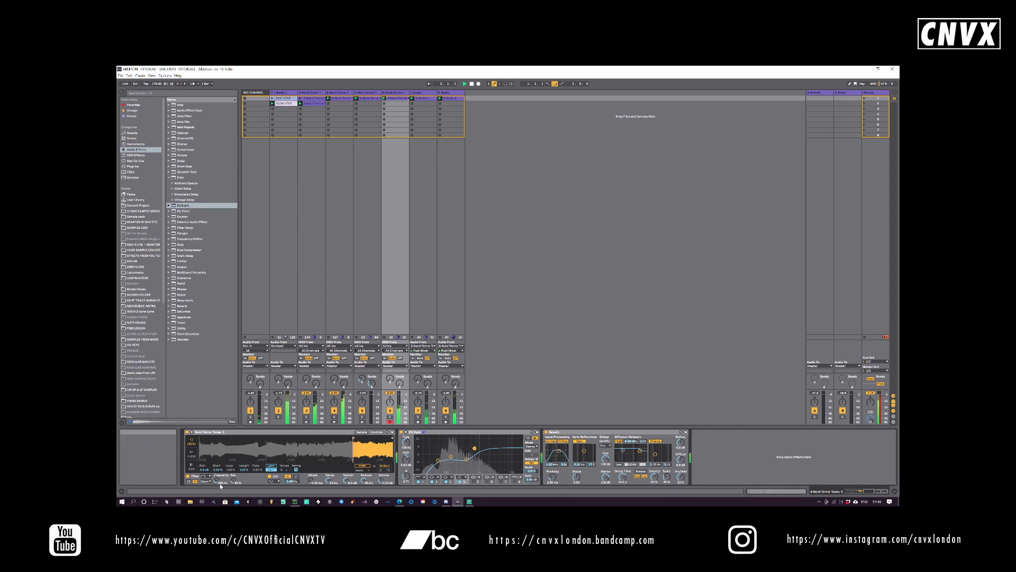
{"action": "left_click_drag", "start_coordinate": [216, 481], "coordinate": [217, 481]}
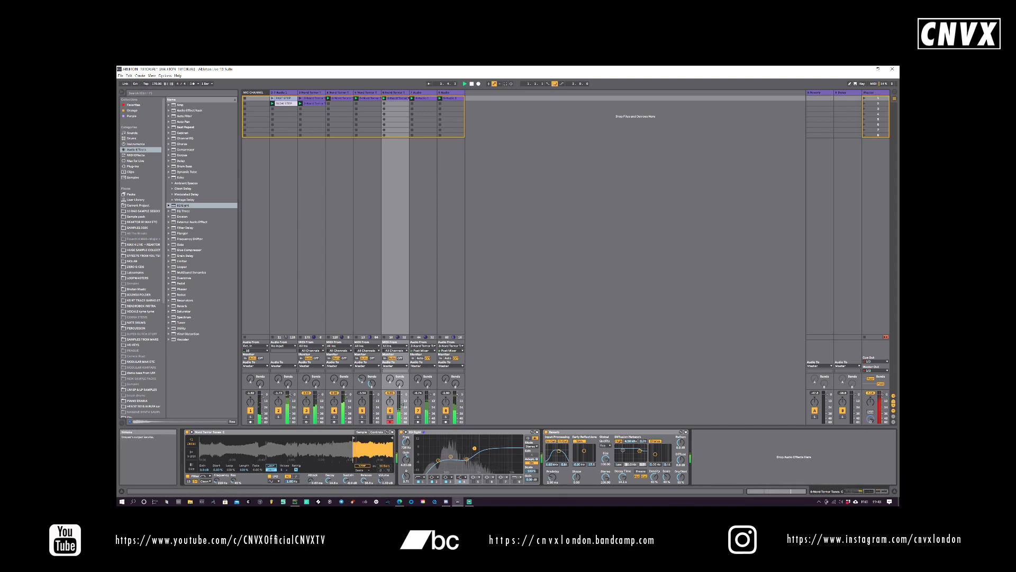
{"action": "left_click_drag", "start_coordinate": [381, 480], "coordinate": [382, 478]}
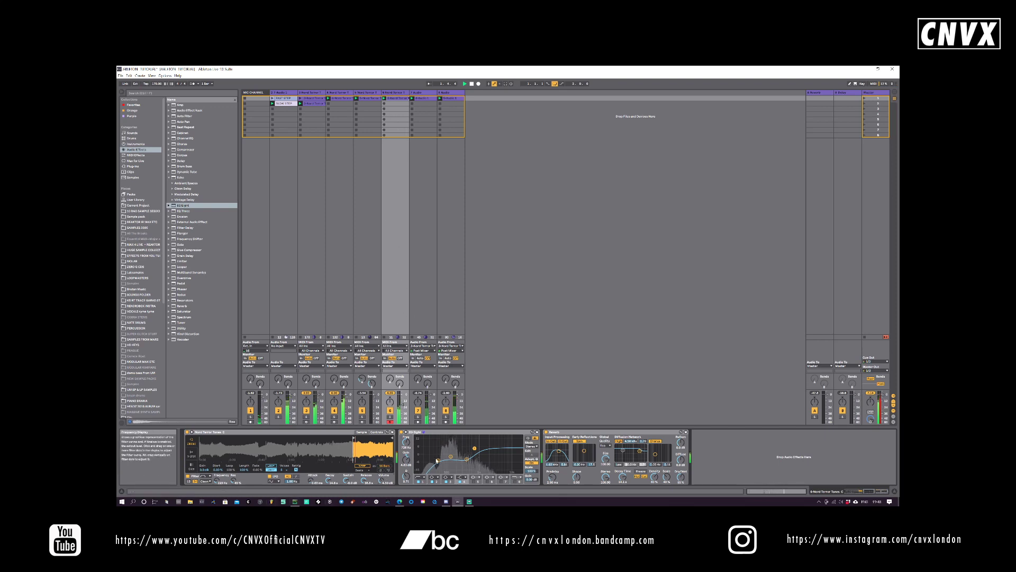
{"action": "left_click_drag", "start_coordinate": [438, 460], "coordinate": [443, 458]}
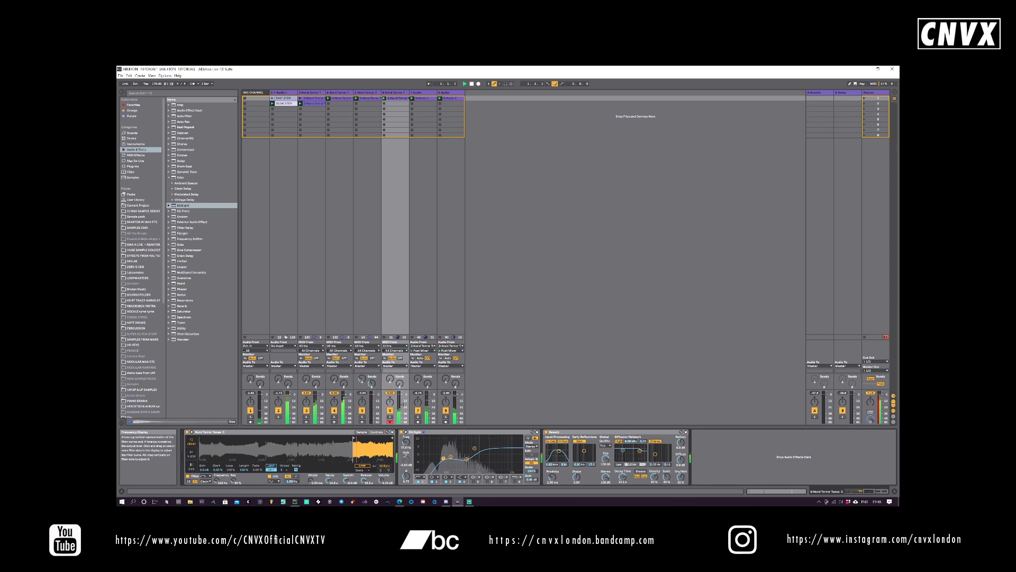
- Duplicate the fourth sampler track, delete the copied clip from the duplicate and arm it for recording
{"action": "left_click", "coordinate": [392, 93]}
{"action": "right_click", "coordinate": [393, 94]}
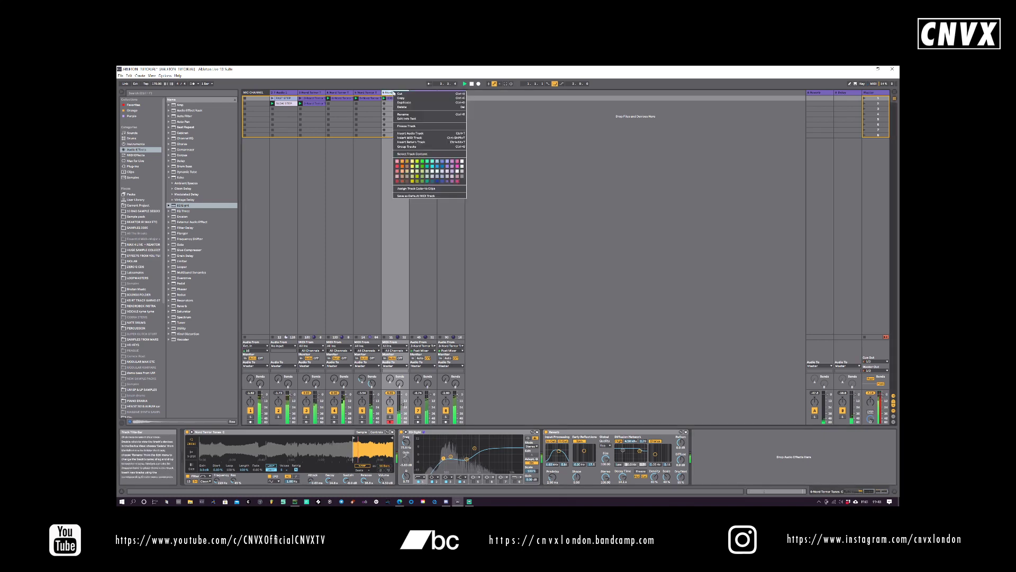
{"action": "left_click", "coordinate": [422, 104]}
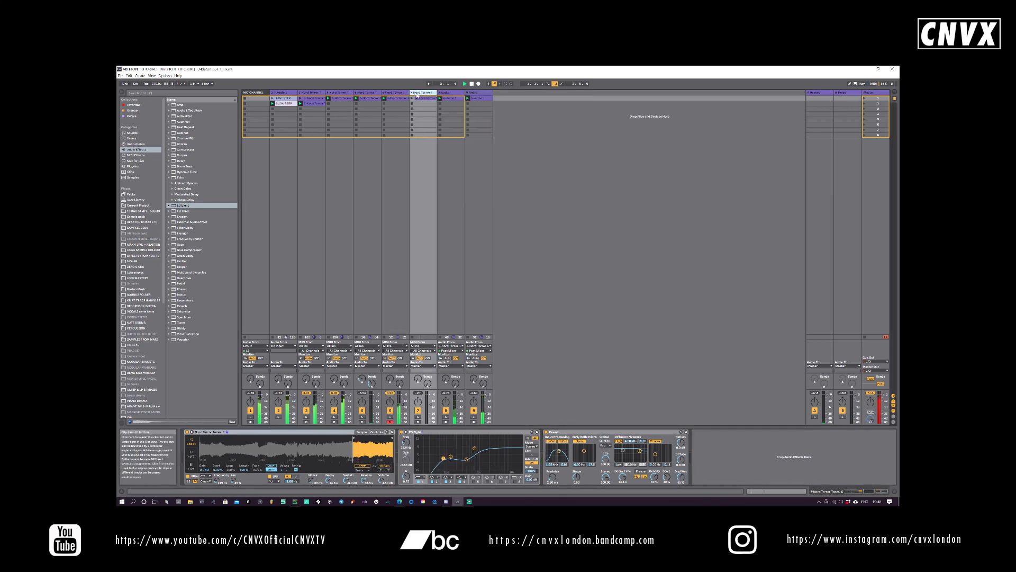
{"action": "key", "text": "Delete"}
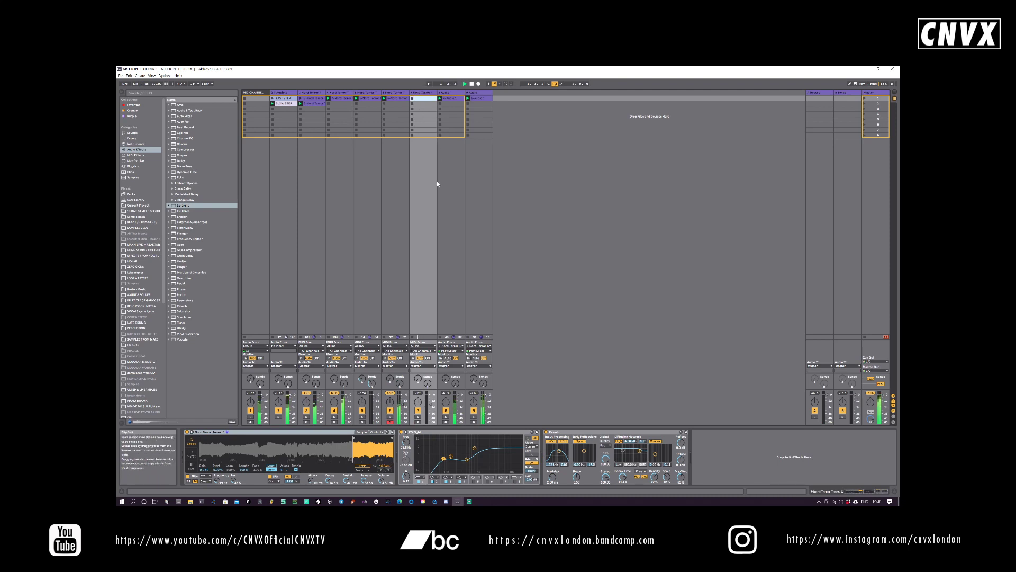
{"action": "left_click", "coordinate": [419, 422]}
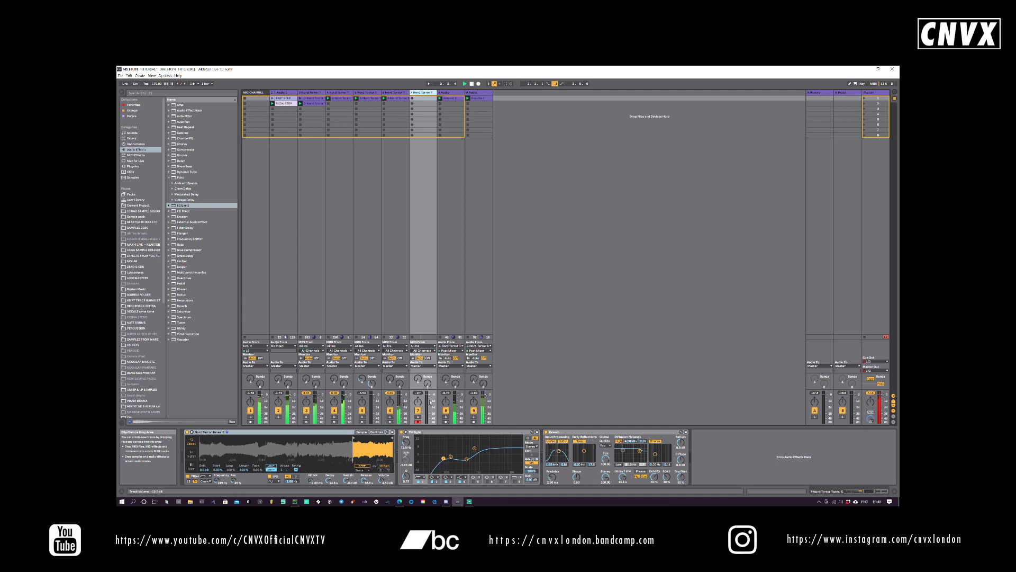
- Lower the fifth sampler track's EQ low-cut frequency, switch its Reverb on and adjust the sampler's filter frequency
{"action": "mouse_move", "coordinate": [444, 458]}
{"action": "left_mouse_down"}
{"action": "mouse_move", "coordinate": [428, 453]}
{"action": "mouse_move", "coordinate": [469, 457]}
{"action": "mouse_move", "coordinate": [428, 459]}
{"action": "left_mouse_up"}
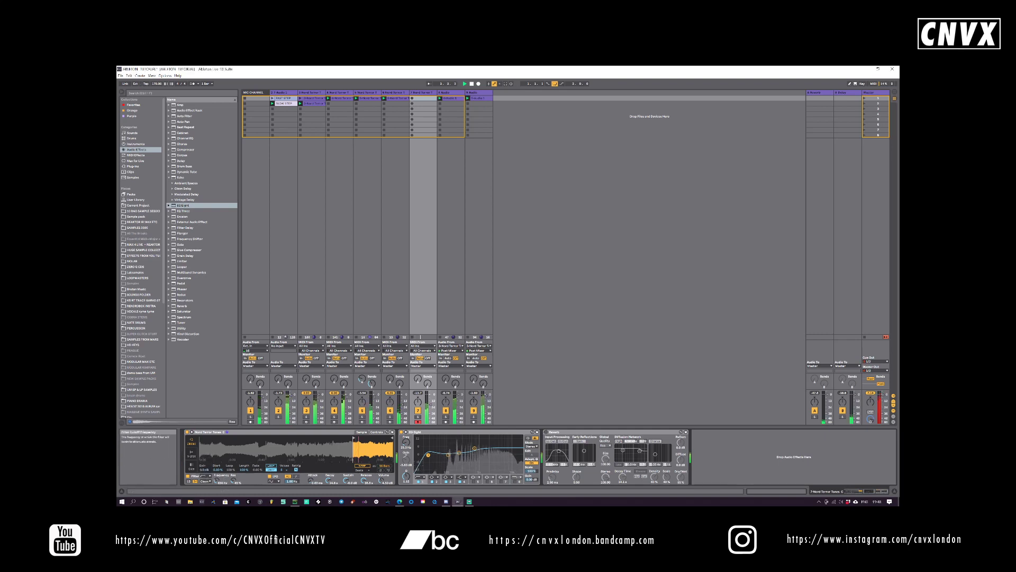
{"action": "mouse_move", "coordinate": [217, 481]}
{"action": "left_mouse_down"}
{"action": "mouse_move", "coordinate": [217, 462]}
{"action": "mouse_move", "coordinate": [216, 514]}
{"action": "mouse_move", "coordinate": [217, 466]}
{"action": "left_mouse_up"}
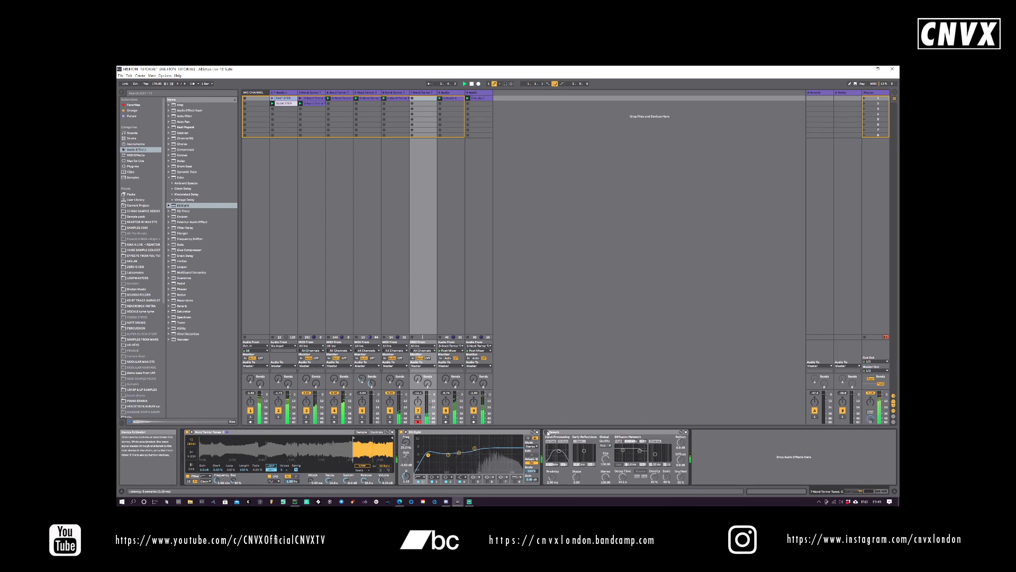
{"action": "left_click", "coordinate": [546, 432]}
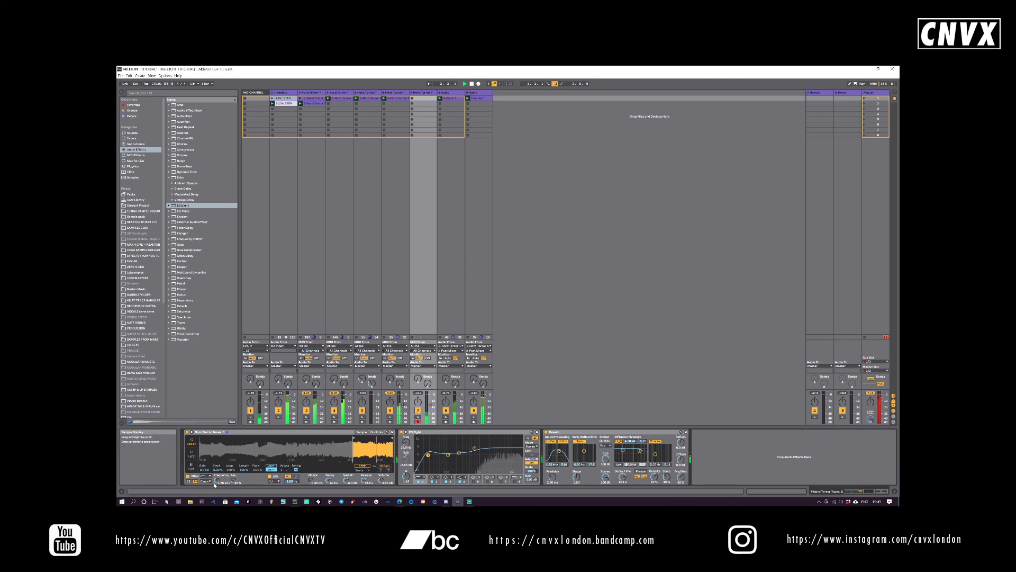
{"action": "left_click_drag", "start_coordinate": [219, 481], "coordinate": [219, 503]}
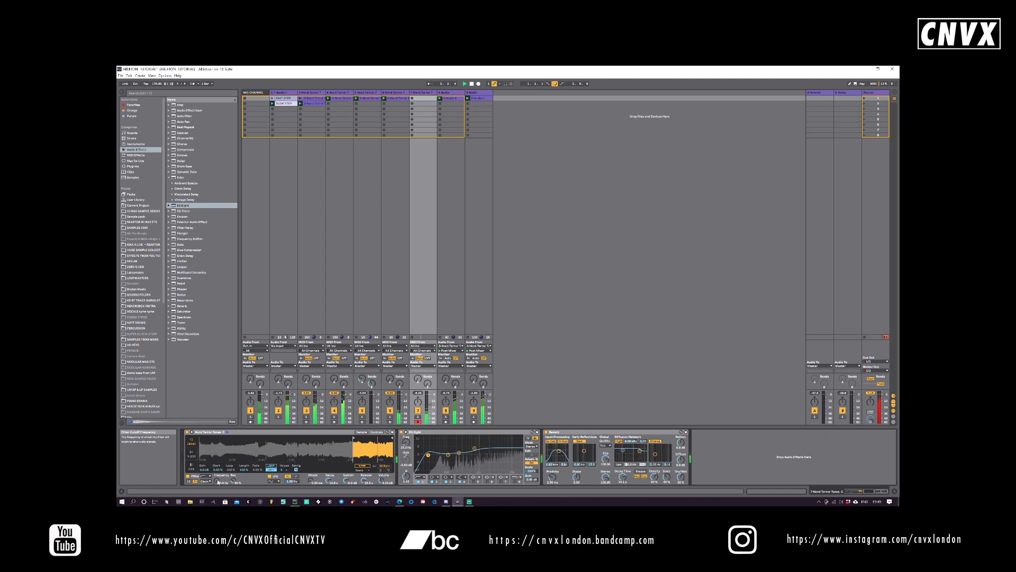
- Change the fifth sampler's filter type, raise its resonance and lower the sampler's volume
{"action": "left_click", "coordinate": [204, 477]}
{"action": "left_click", "coordinate": [205, 455]}
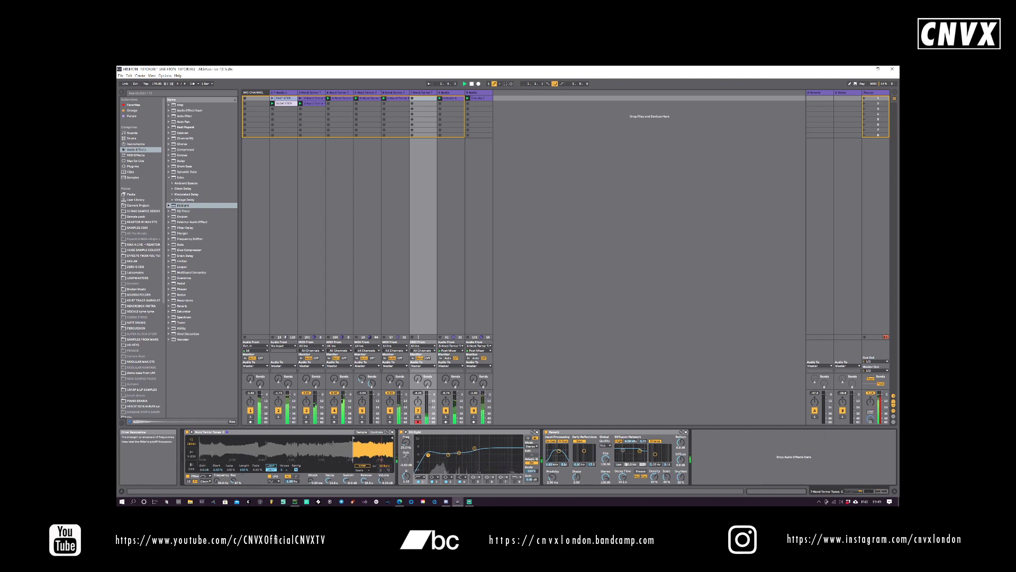
{"action": "mouse_move", "coordinate": [227, 481]}
{"action": "left_mouse_down"}
{"action": "mouse_move", "coordinate": [227, 437]}
{"action": "mouse_move", "coordinate": [227, 467]}
{"action": "left_mouse_up"}
{"action": "left_click_drag", "start_coordinate": [384, 478], "coordinate": [384, 484]}
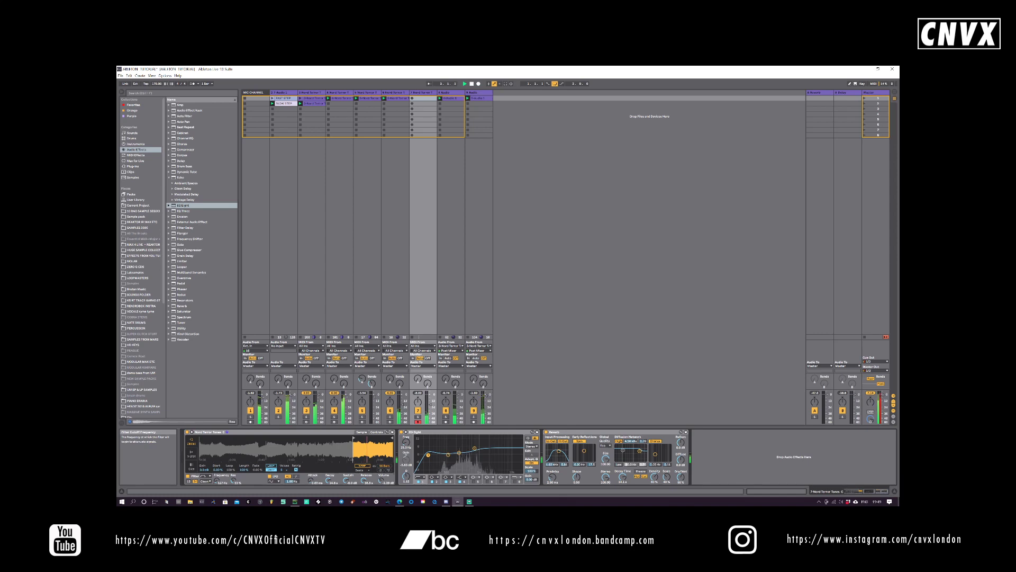
- Fine-tune the fifth sampler's filter frequency and record a MIDI clip into the track's first slot
{"action": "mouse_move", "coordinate": [218, 481]}
{"action": "left_mouse_down"}
{"action": "mouse_move", "coordinate": [217, 459]}
{"action": "mouse_move", "coordinate": [217, 476]}
{"action": "left_mouse_up"}
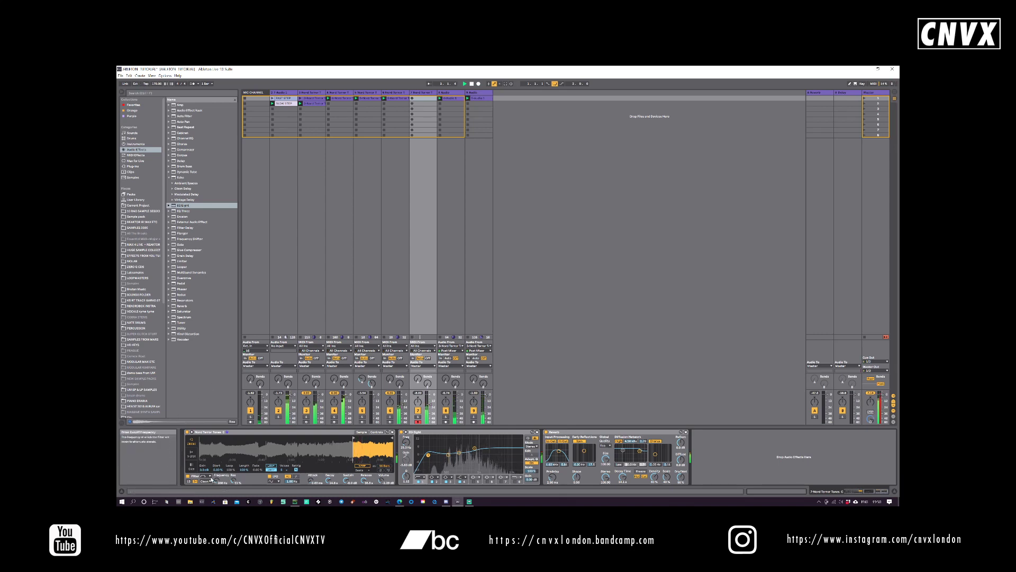
{"action": "left_click_drag", "start_coordinate": [217, 480], "coordinate": [218, 476]}
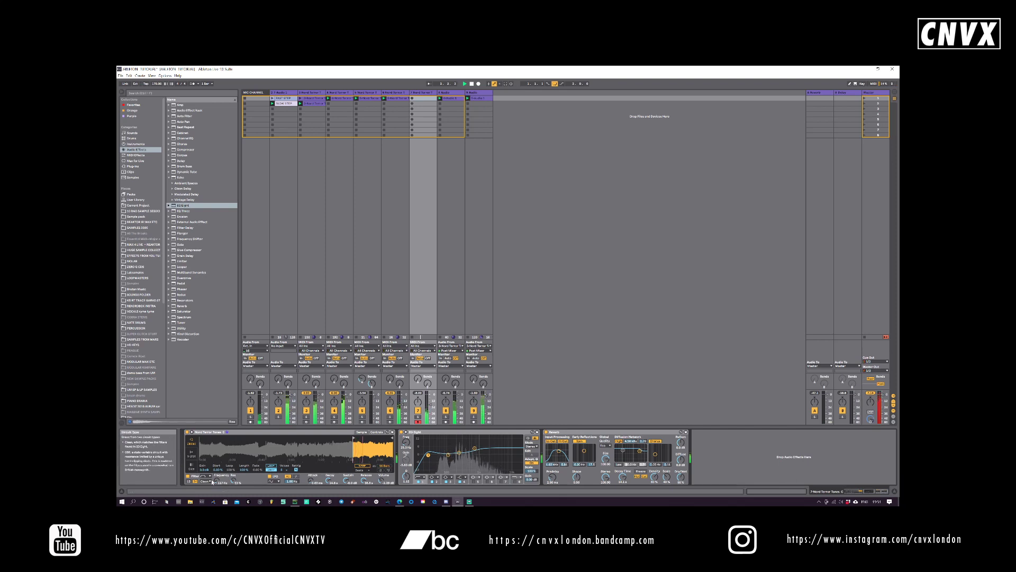
{"action": "left_click_drag", "start_coordinate": [216, 481], "coordinate": [216, 469]}
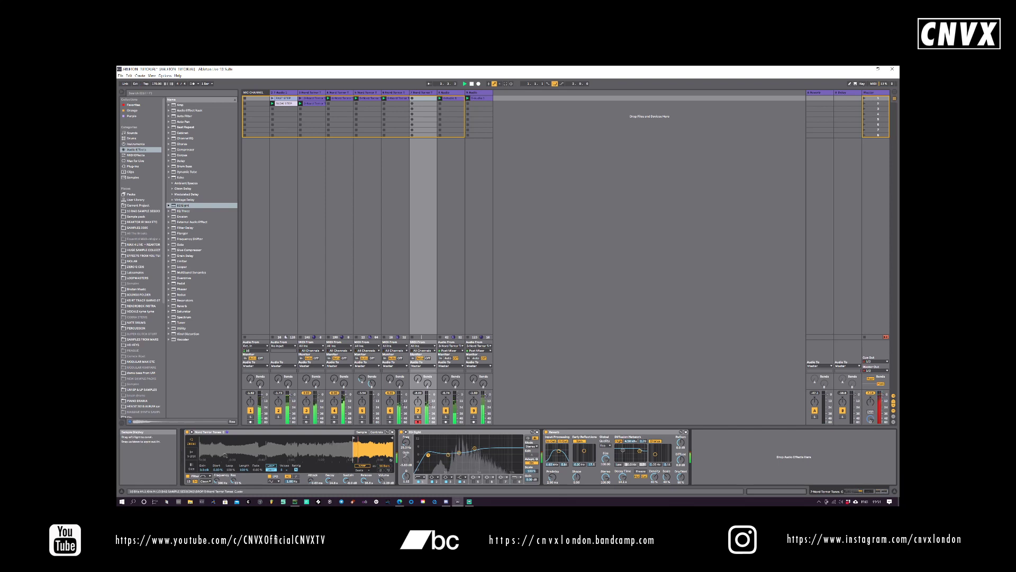
{"action": "left_click", "coordinate": [412, 99]}
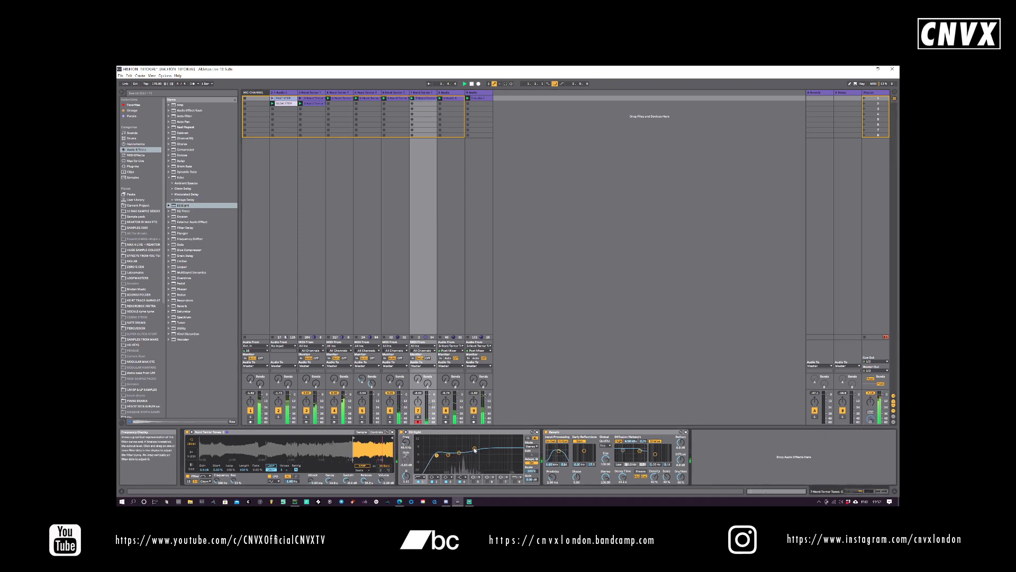
- Reshape the fifth sampler track's EQ Eight with a midrange dip and an enabled high-frequency band that rolls off the highs
{"action": "left_click_drag", "start_coordinate": [475, 448], "coordinate": [450, 451]}
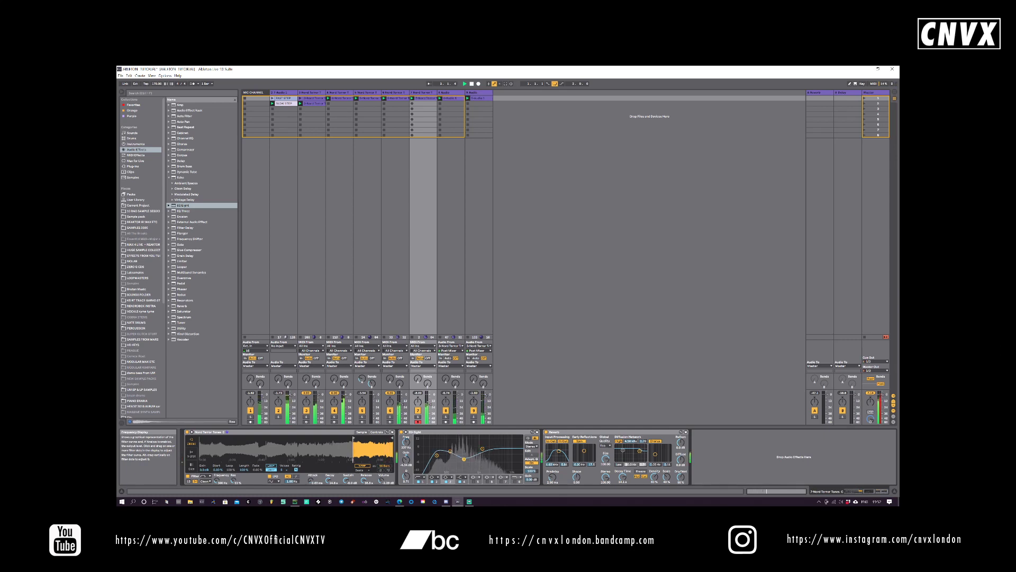
{"action": "left_click_drag", "start_coordinate": [461, 456], "coordinate": [466, 458]}
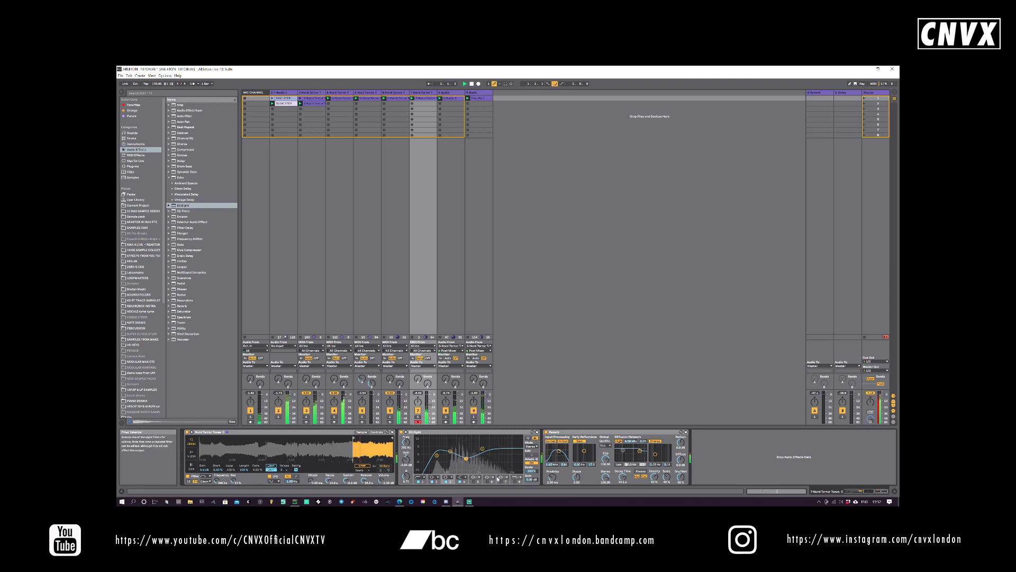
{"action": "left_click", "coordinate": [516, 481]}
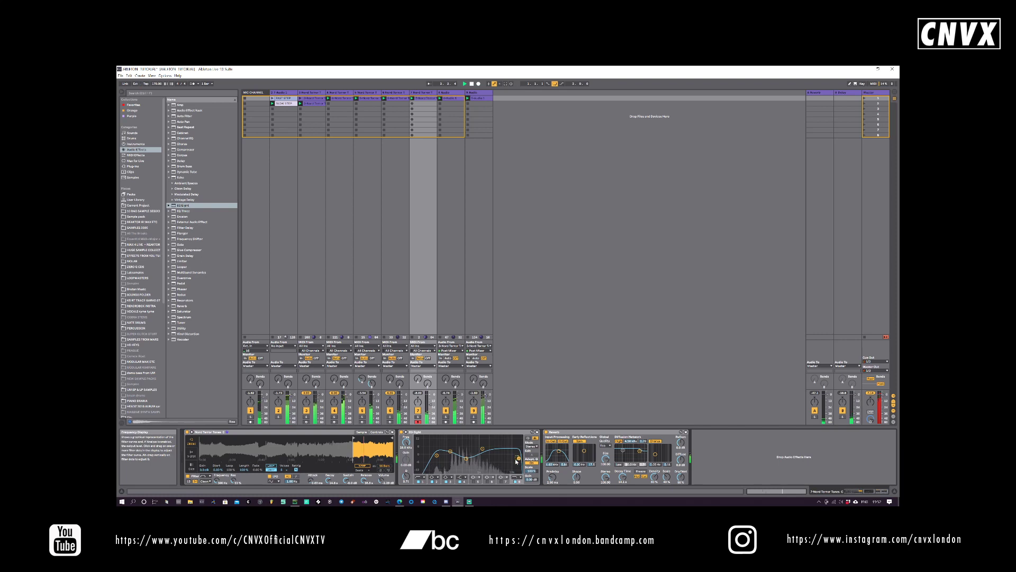
{"action": "left_click_drag", "start_coordinate": [519, 459], "coordinate": [509, 464]}
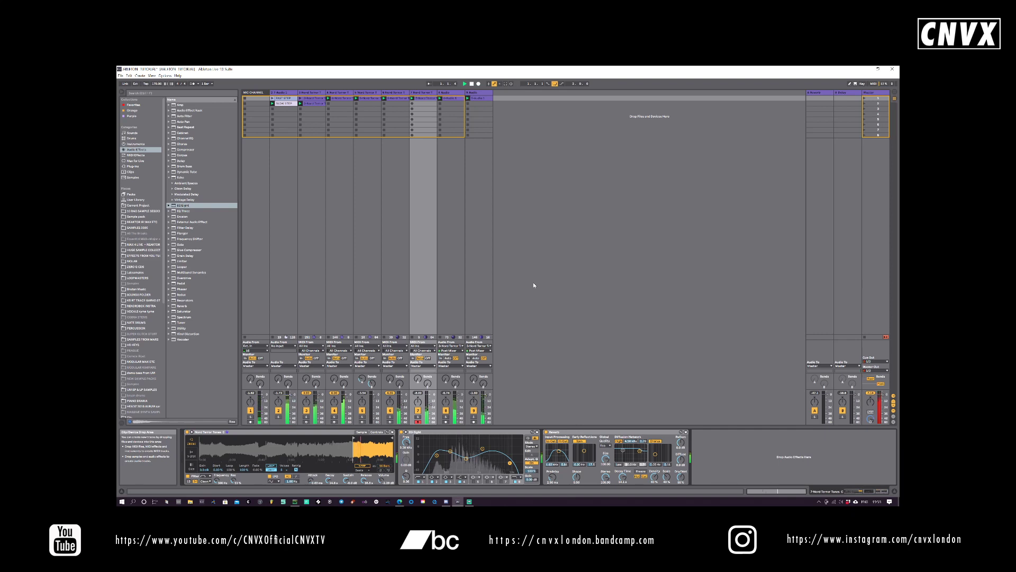
- Delete all tracks from the first sampler track through the last audio track, and show the available instruments
{"action": "left_click", "coordinate": [483, 94]}
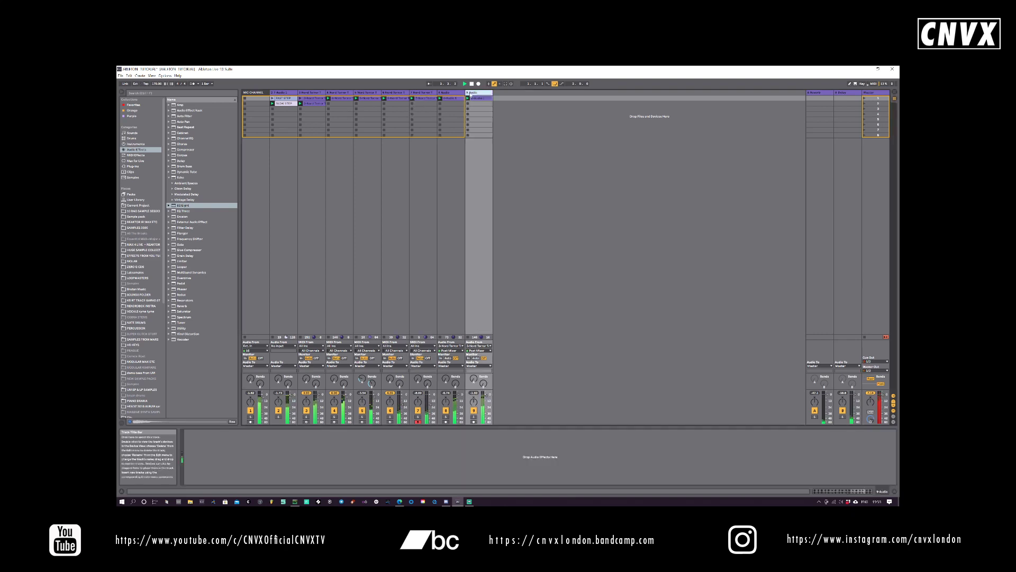
{"action": "left_click", "coordinate": [308, 93]}
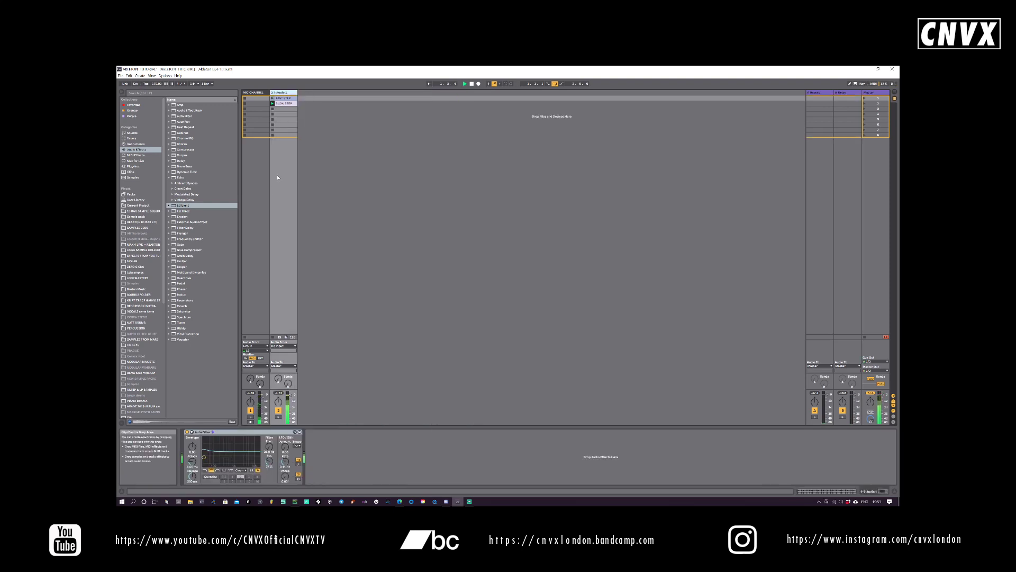
{"action": "left_click", "coordinate": [136, 144]}
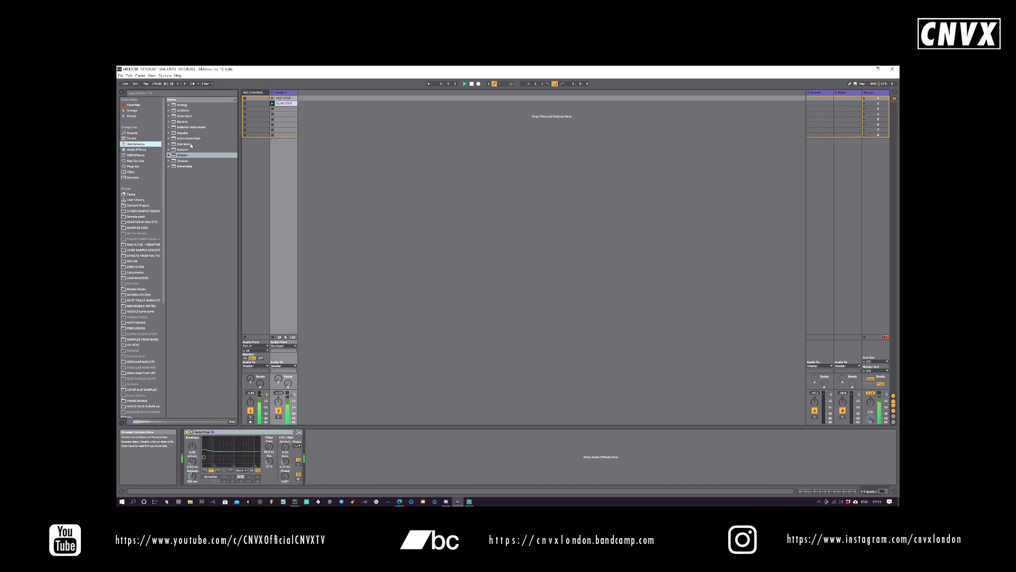
- Load Simpler on a new MIDI track and fill it with the first sample from the first DROP folder of the sample-session library
{"action": "double_click", "coordinate": [184, 155]}
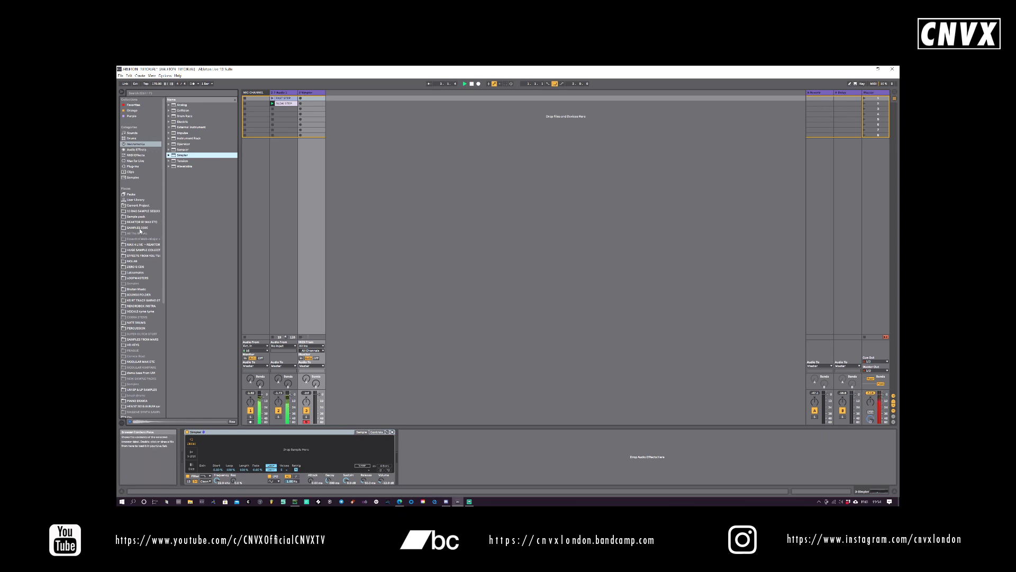
{"action": "left_click", "coordinate": [145, 211]}
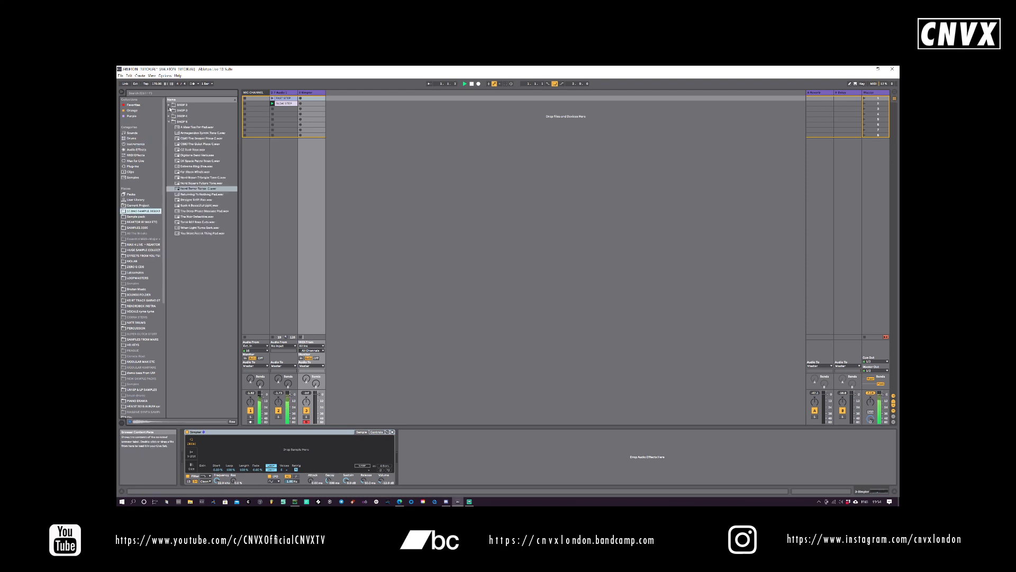
{"action": "left_click", "coordinate": [169, 106]}
{"action": "left_click", "coordinate": [187, 111]}
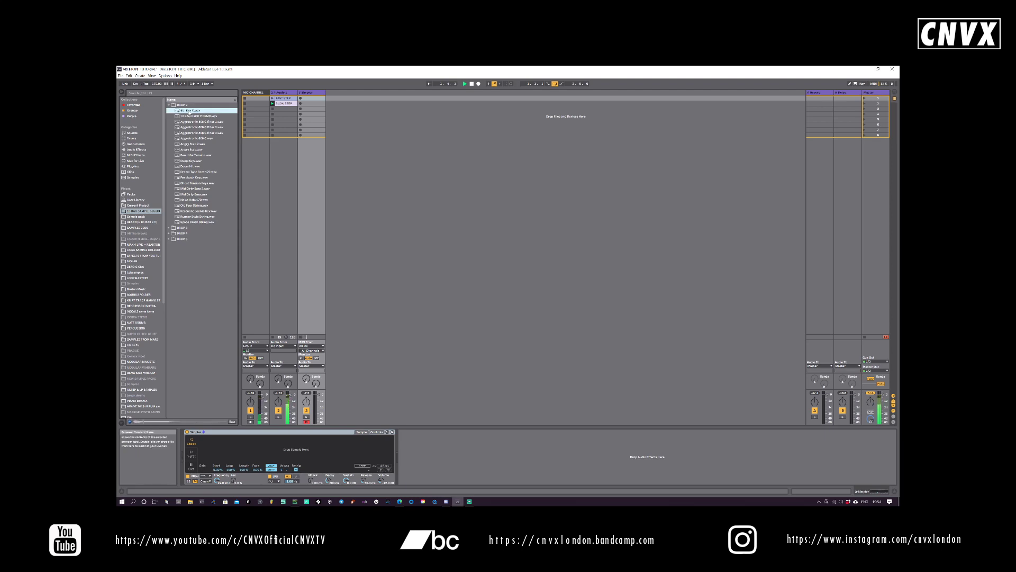
{"action": "left_click_drag", "start_coordinate": [189, 111], "coordinate": [270, 457]}
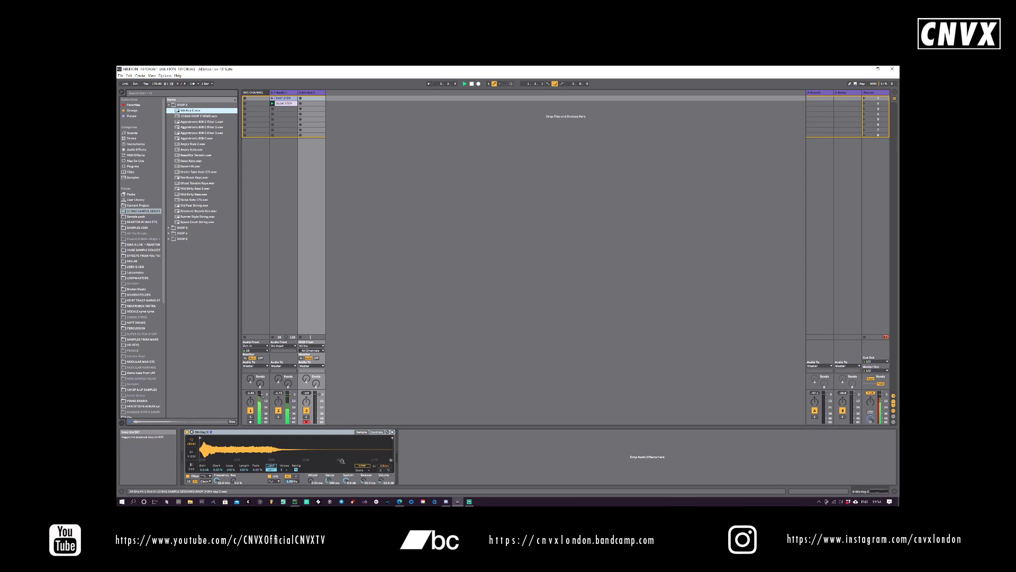
- Lengthen the Simpler's amplitude release and adjust its filter frequency and resonance
{"action": "left_click_drag", "start_coordinate": [364, 480], "coordinate": [364, 467]}
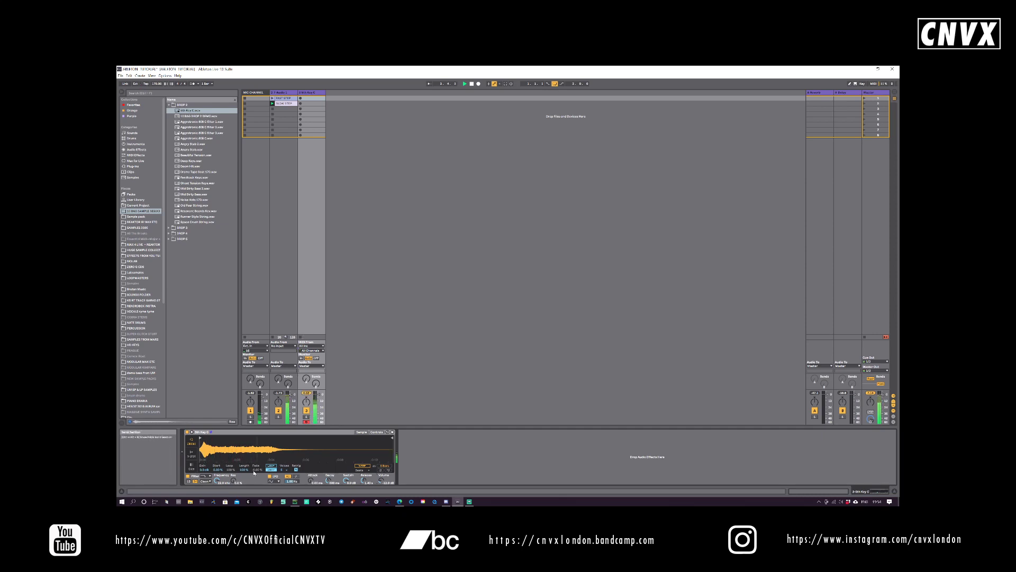
{"action": "left_click_drag", "start_coordinate": [234, 480], "coordinate": [217, 517]}
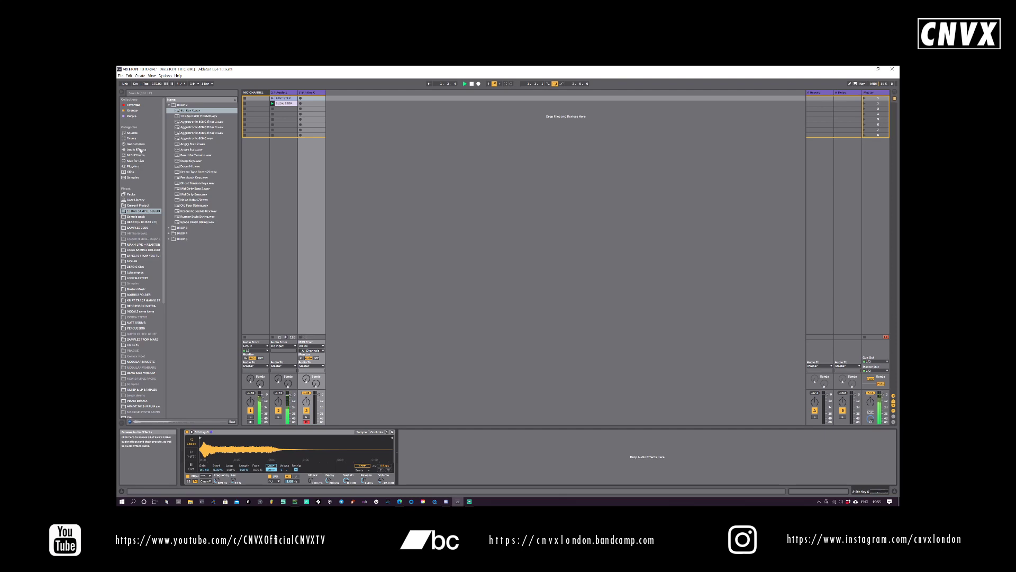
- Add a Reverb after the Simpler, changing its quality setting and reshaping its decay in the diffusion network
{"action": "left_click", "coordinate": [139, 150]}
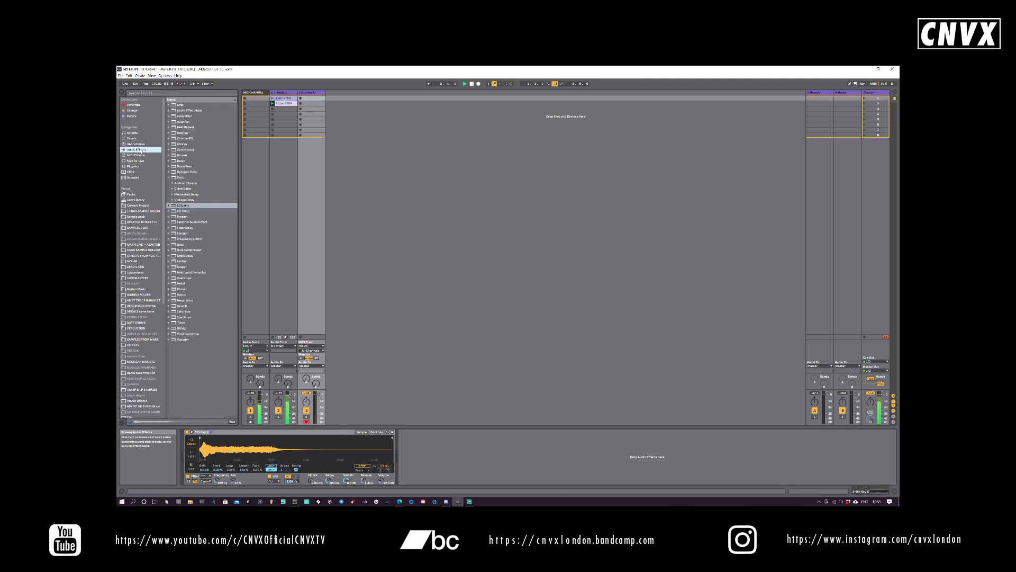
{"action": "left_click", "coordinate": [171, 307]}
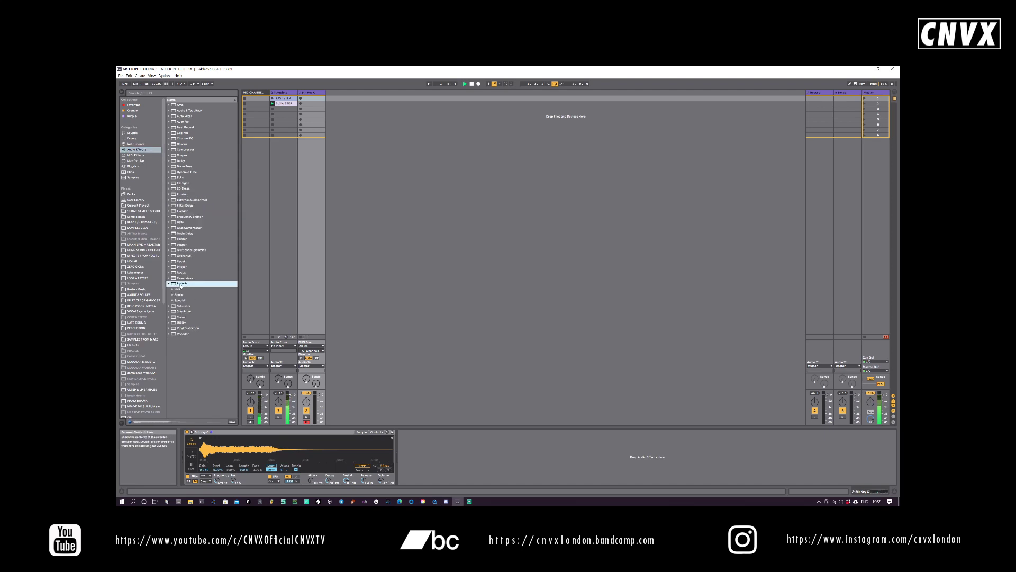
{"action": "left_click_drag", "start_coordinate": [182, 284], "coordinate": [415, 454]}
{"action": "left_click", "coordinate": [406, 441]}
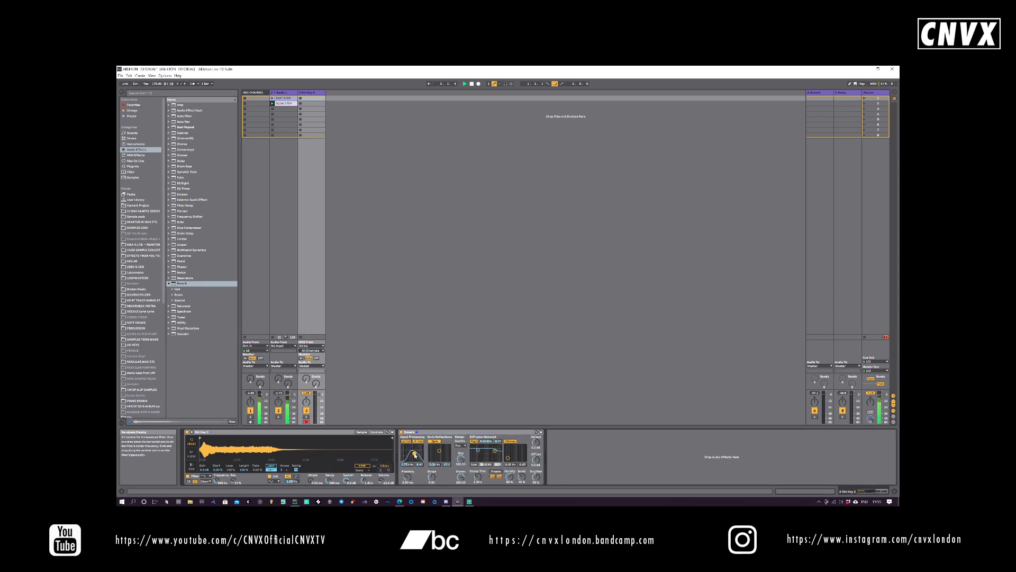
{"action": "left_click", "coordinate": [460, 445]}
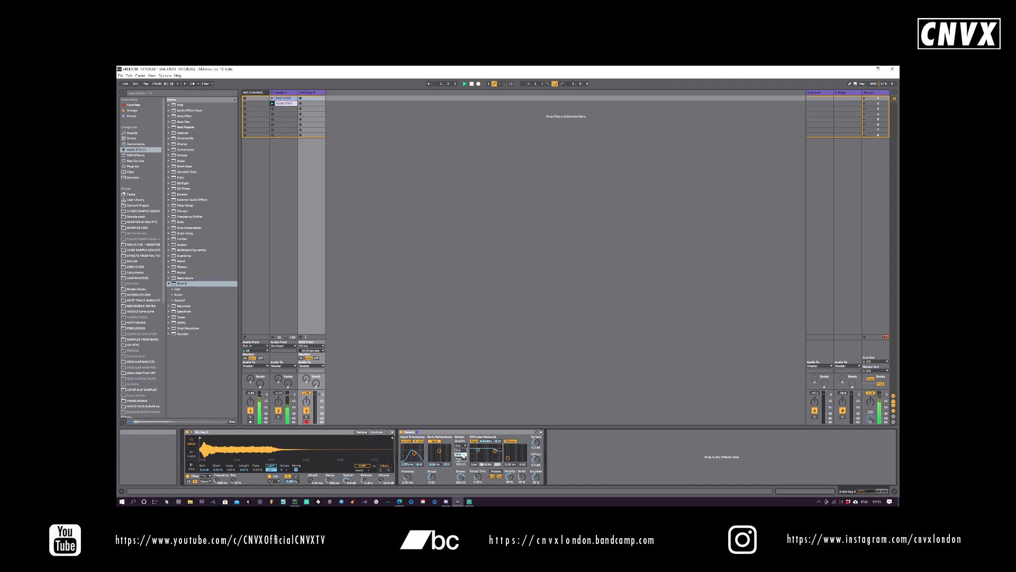
{"action": "left_click", "coordinate": [459, 454]}
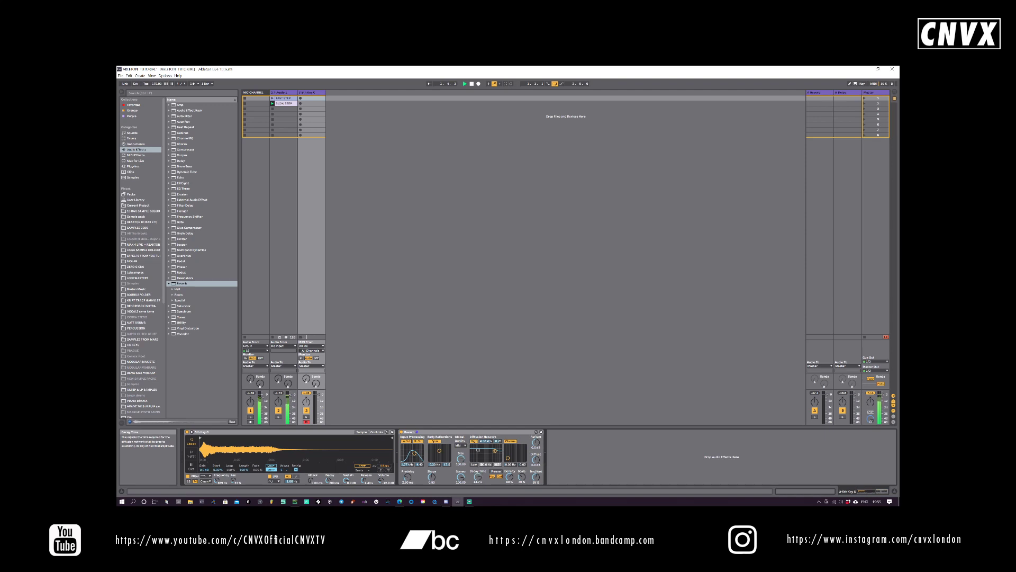
{"action": "left_click_drag", "start_coordinate": [507, 457], "coordinate": [510, 452]}
- Add a Saturator after the Reverb and enable its Soft Clip
{"action": "left_click", "coordinate": [177, 307]}
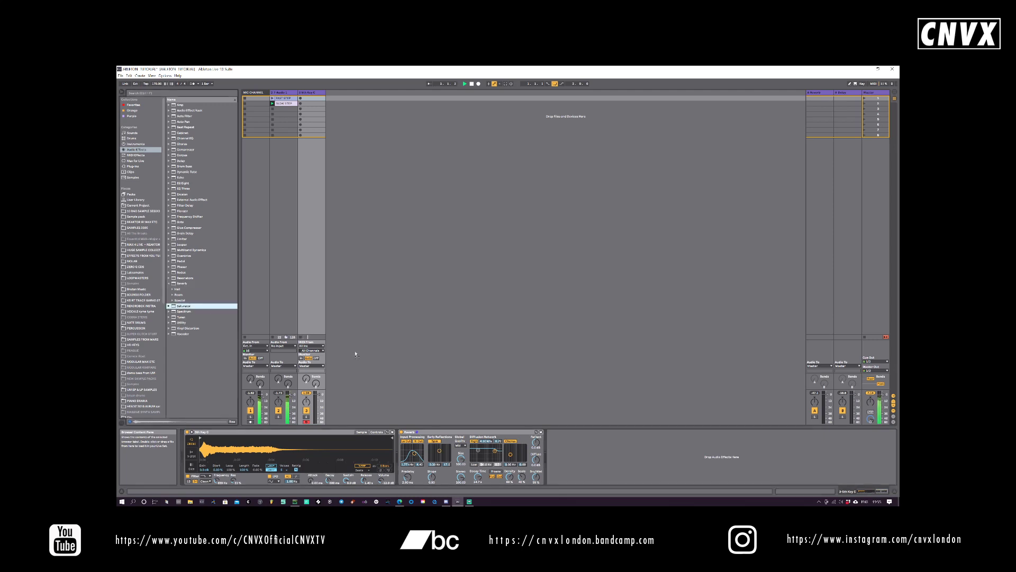
{"action": "left_click_drag", "start_coordinate": [356, 355], "coordinate": [554, 439]}
{"action": "left_click", "coordinate": [643, 448]}
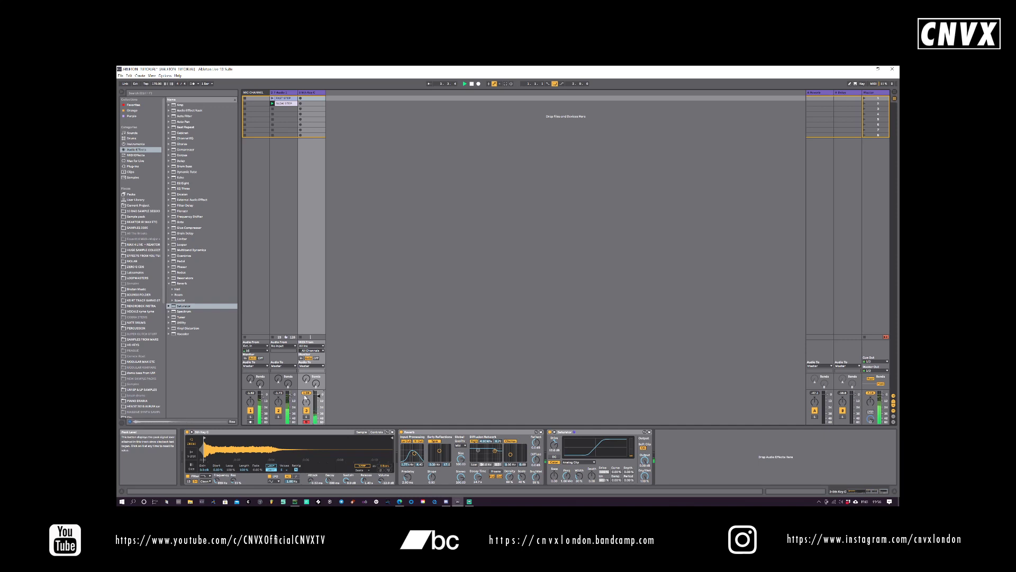
- Record a two-chord clip in the Simpler track's first slot, editing it so the second chord's notes align and the loop is longer
{"action": "key", "text": "shift+Tab"}
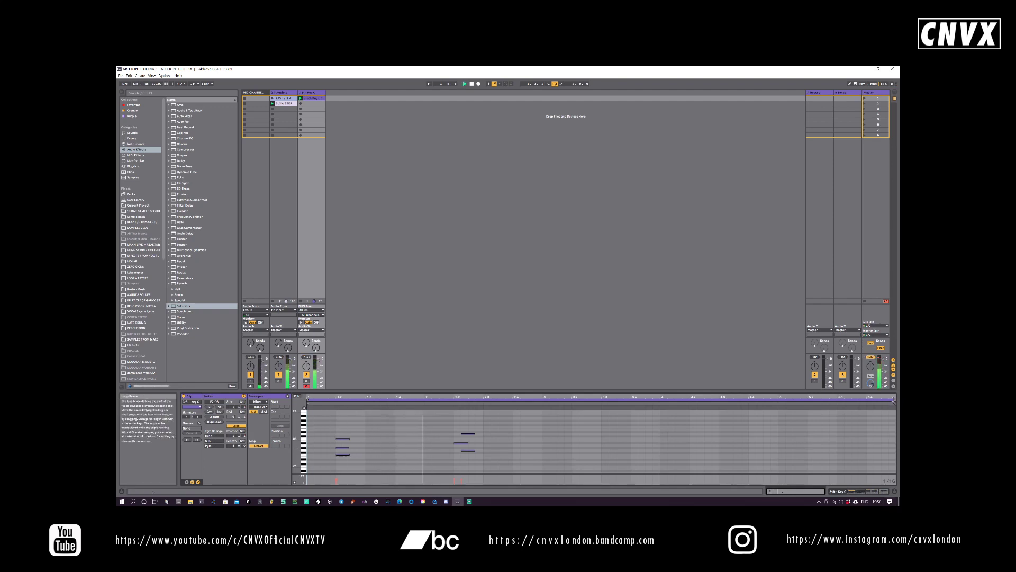
{"action": "left_click_drag", "start_coordinate": [895, 401], "coordinate": [780, 417]}
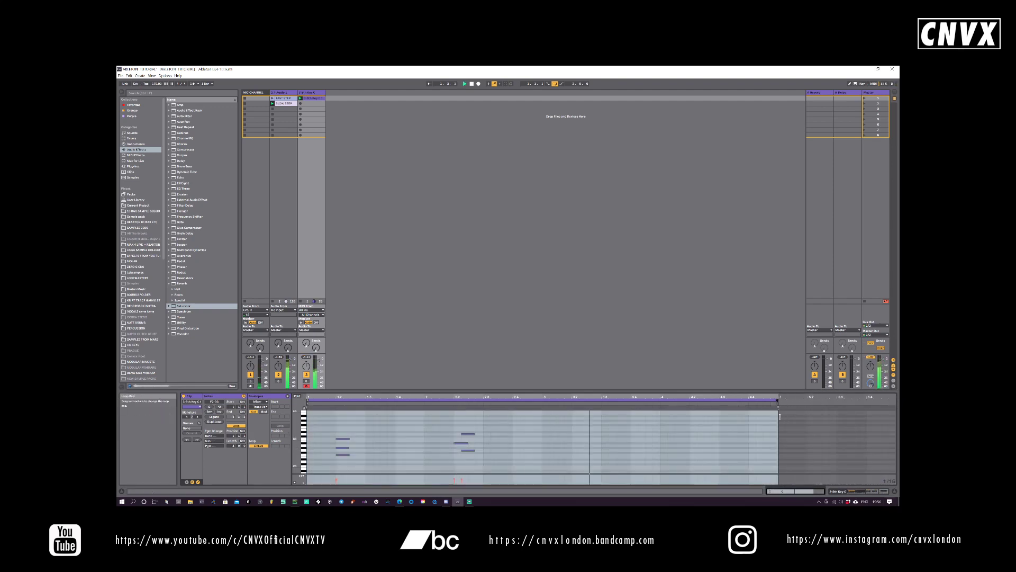
{"action": "left_click_drag", "start_coordinate": [468, 435], "coordinate": [459, 453]}
{"action": "left_click", "coordinate": [466, 451]}
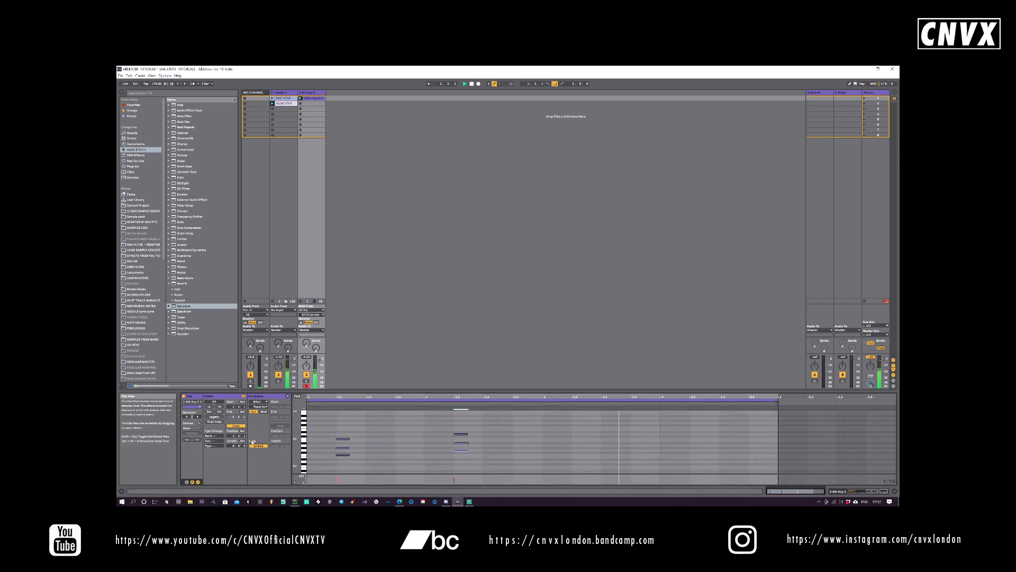
{"action": "left_click_drag", "start_coordinate": [232, 446], "coordinate": [233, 431]}
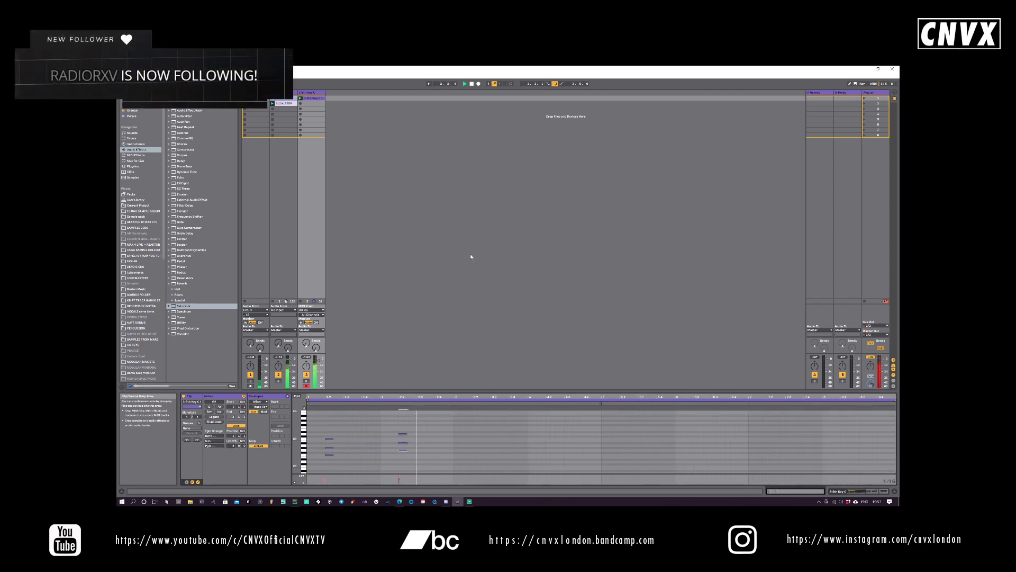
- Duplicate the Simpler track and delete the copied clip from the duplicate
{"action": "left_click", "coordinate": [316, 93]}
{"action": "right_click", "coordinate": [315, 93]}
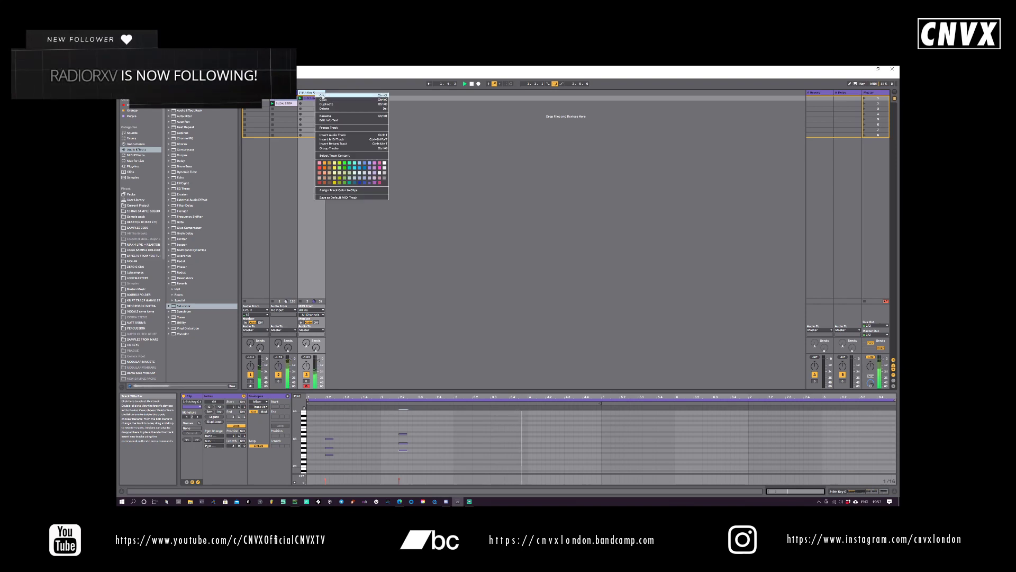
{"action": "left_click", "coordinate": [334, 106]}
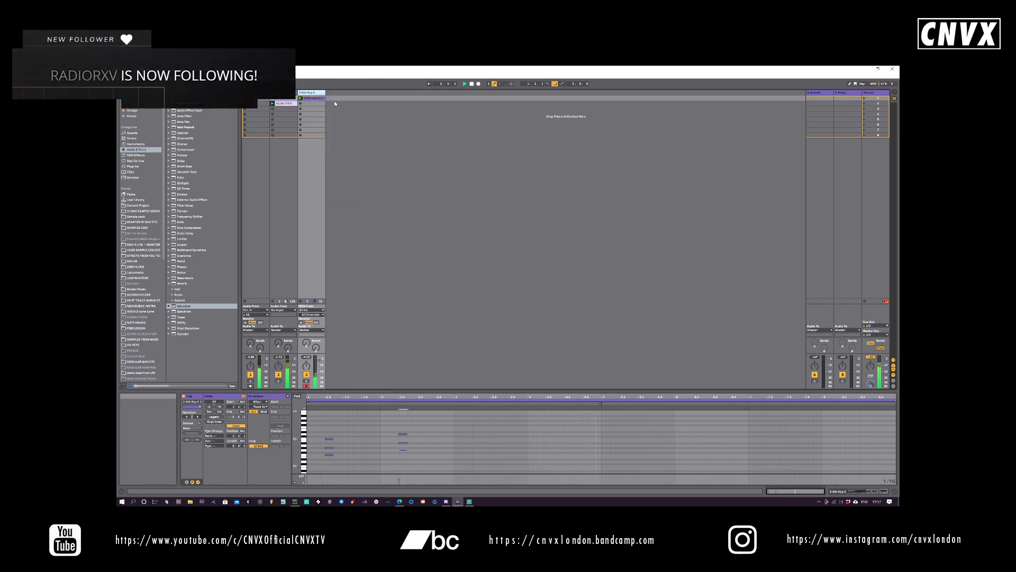
{"action": "key", "text": "Delete"}
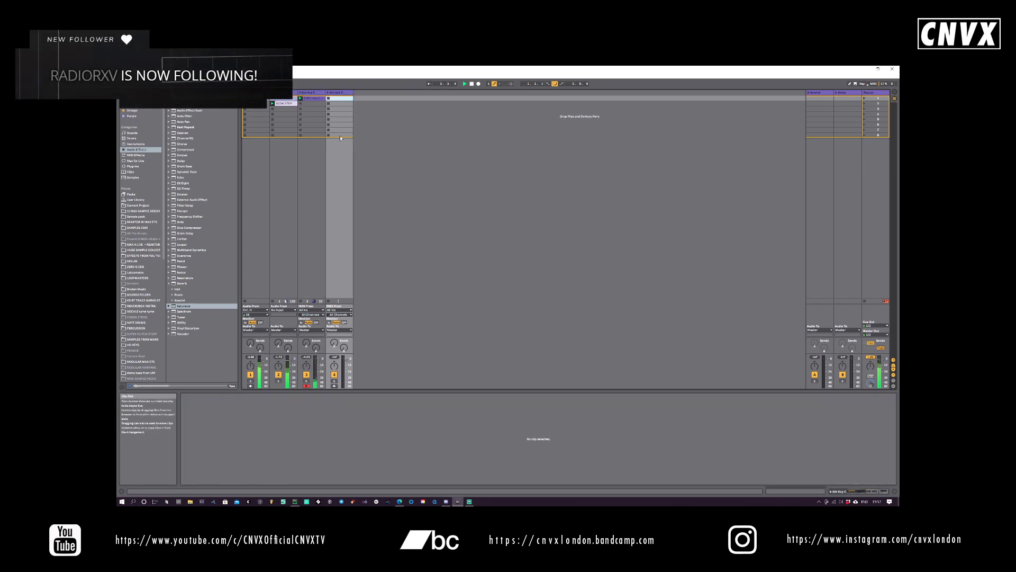
- Arm the duplicated Simpler track for recording and adjust its Simpler's filter frequency
{"action": "left_click", "coordinate": [339, 93]}
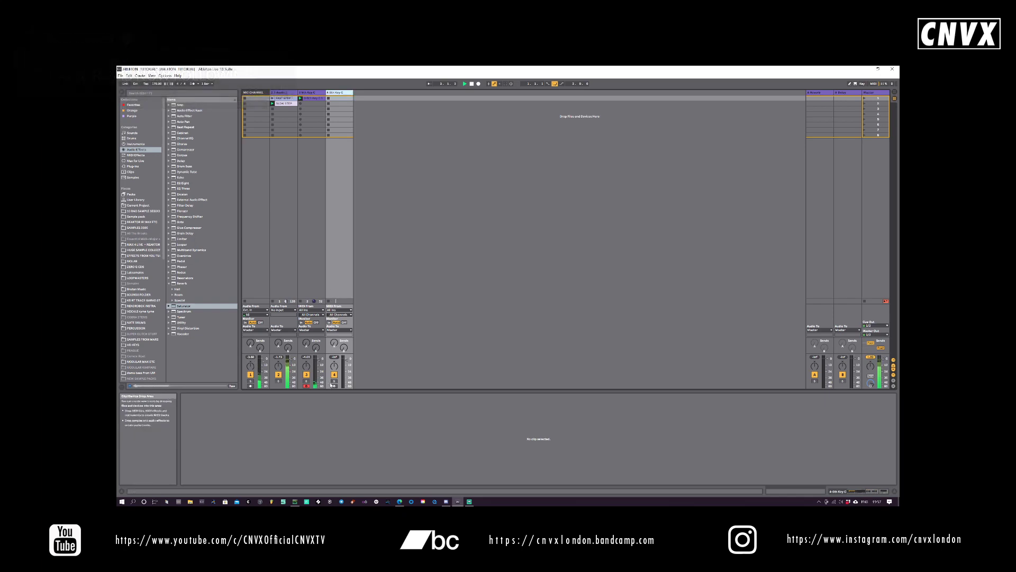
{"action": "left_click", "coordinate": [334, 386]}
{"action": "left_click", "coordinate": [344, 93]}
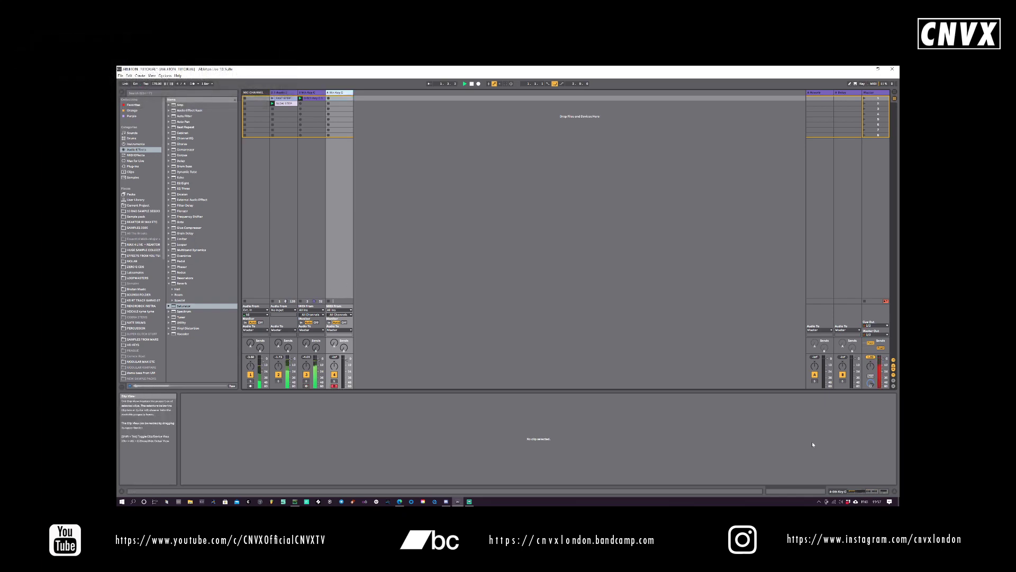
{"action": "left_click", "coordinate": [853, 491]}
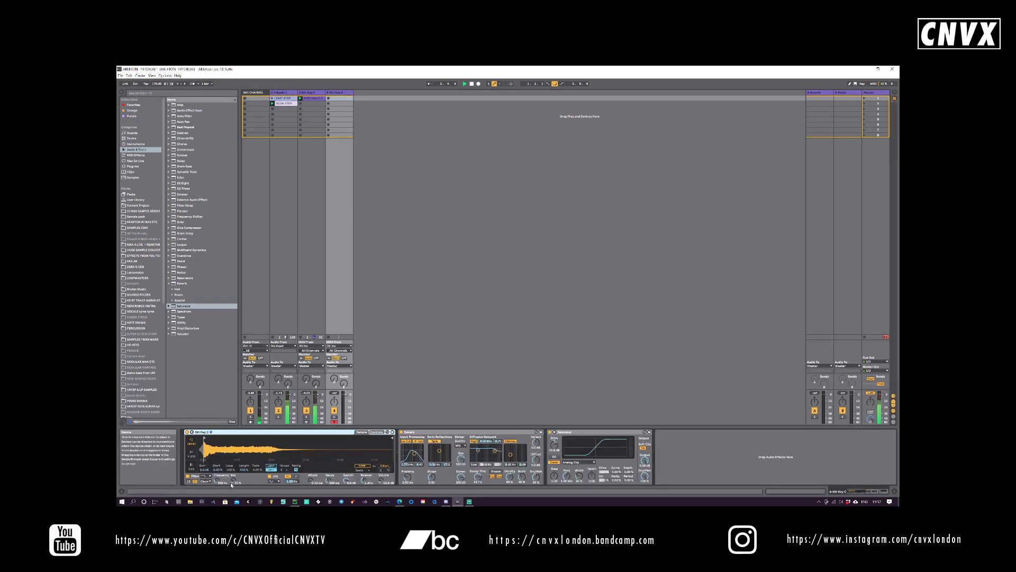
{"action": "left_click_drag", "start_coordinate": [218, 481], "coordinate": [217, 478]}
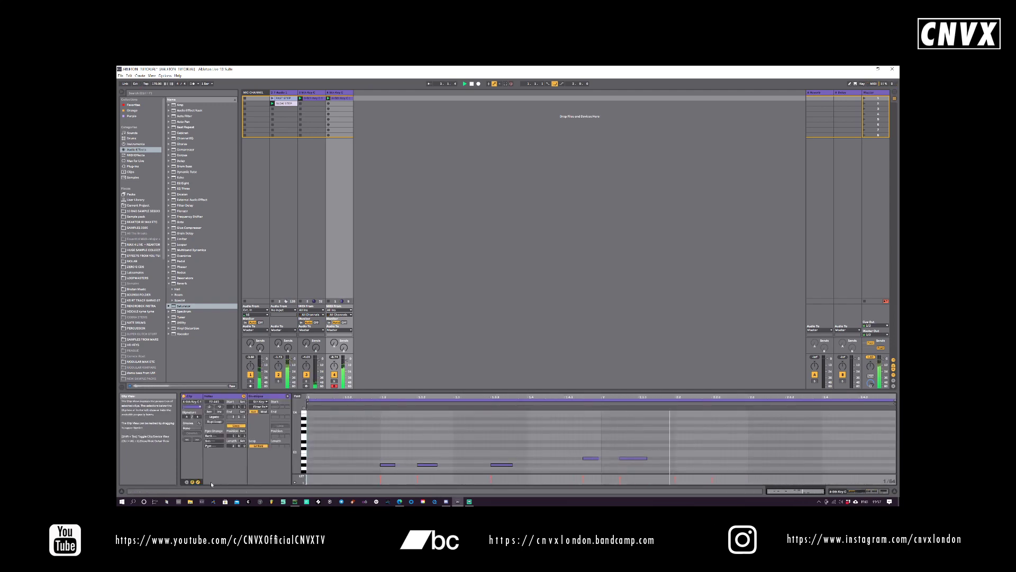
- Record a melody clip in the second Simpler track's first slot and nudge its fourth and fifth notes earlier in time
{"action": "left_click", "coordinate": [591, 458]}
{"action": "key", "text": "Left"}
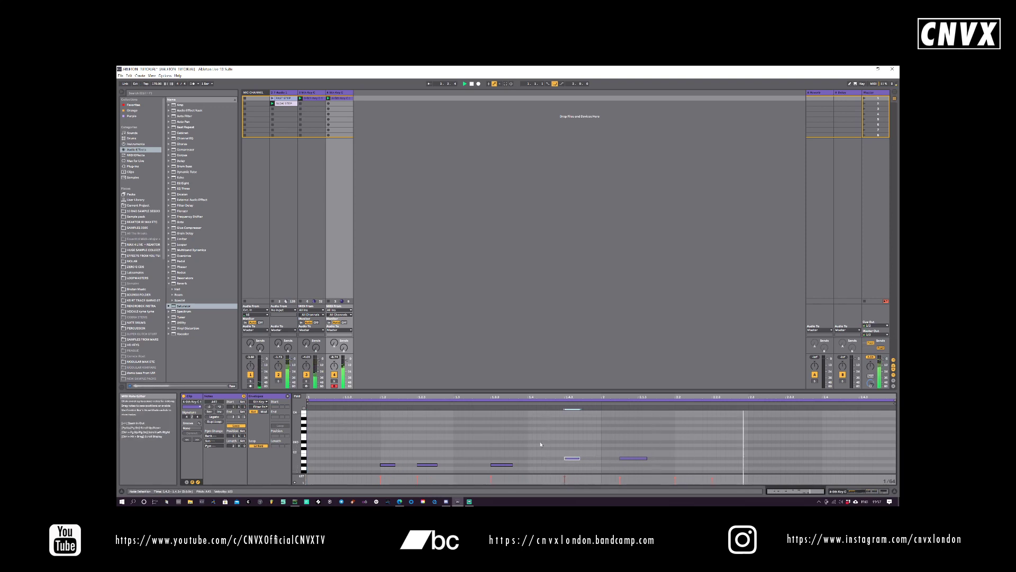
{"action": "key", "text": "Right"}
{"action": "key", "text": "Right"}
{"action": "left_click", "coordinate": [638, 458]}
{"action": "key", "text": "Left"}
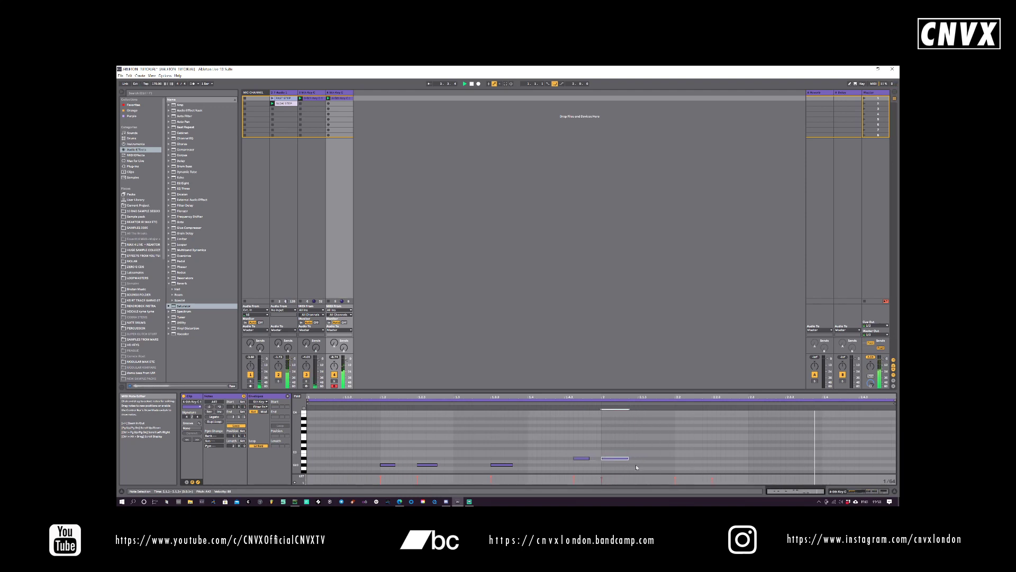
{"action": "key", "text": "Left"}
{"action": "left_click", "coordinate": [581, 458]}
{"action": "key", "text": "Left"}
{"action": "scroll", "coordinate": [661, 436], "scroll_direction": "down", "scroll_amount": 1}
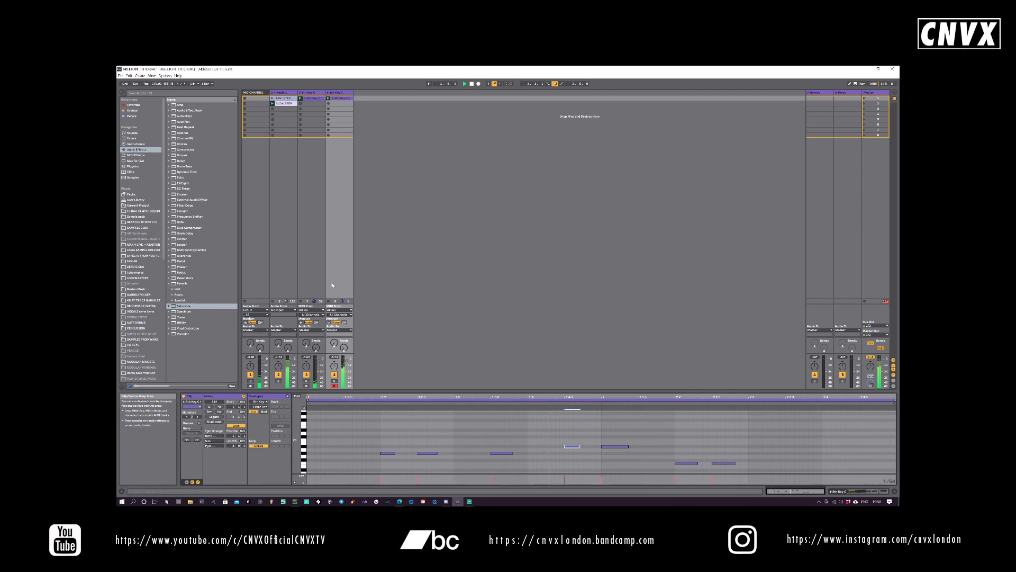
- Duplicate the second Simpler track and delete the copied melody clip from the new track
{"action": "right_click", "coordinate": [336, 93]}
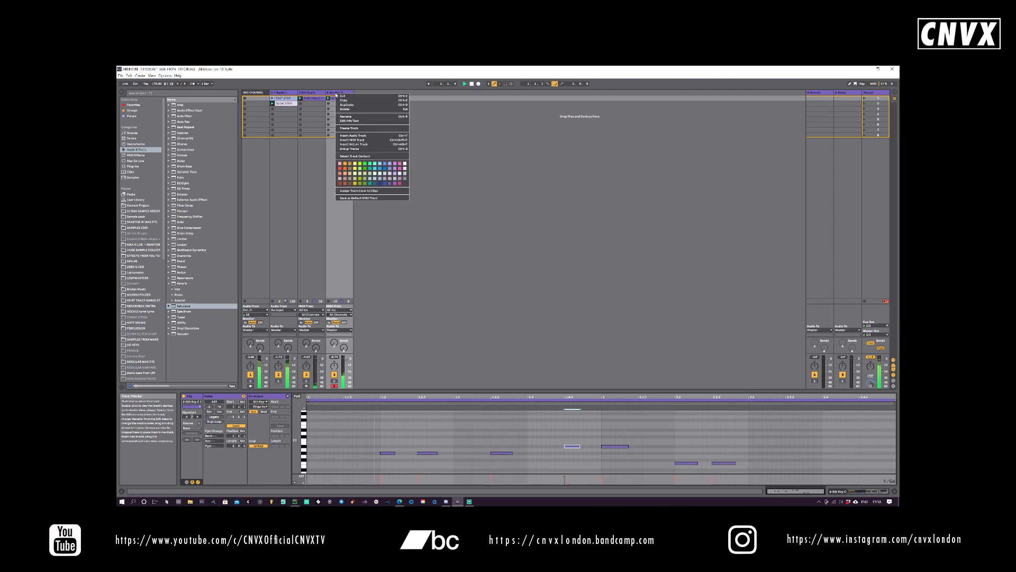
{"action": "left_click", "coordinate": [343, 104]}
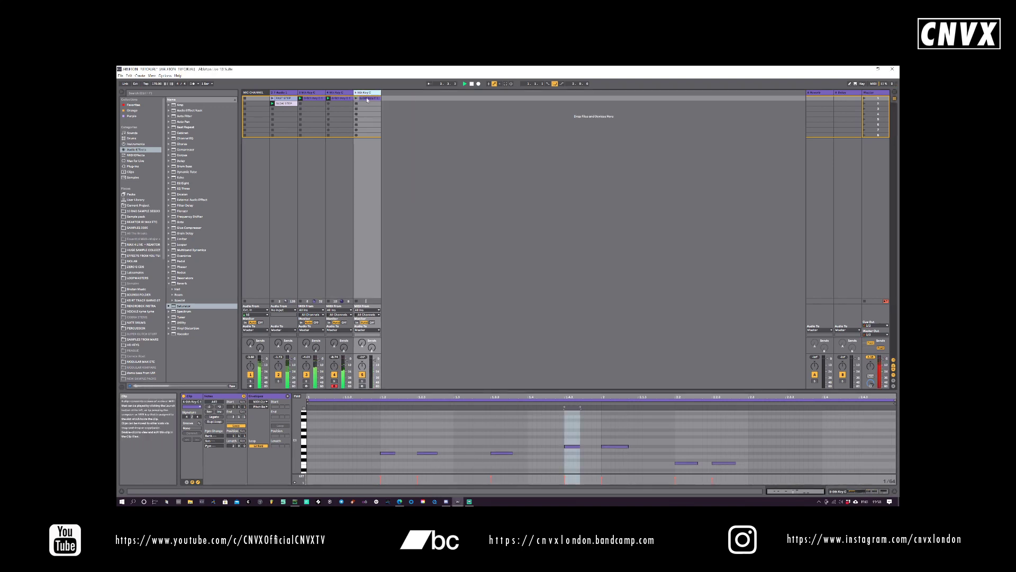
{"action": "left_click", "coordinate": [369, 98]}
{"action": "key", "text": "Delete"}
- Arm the third Simpler track and move its Simpler's sample start point later in the waveform
{"action": "left_click", "coordinate": [366, 93]}
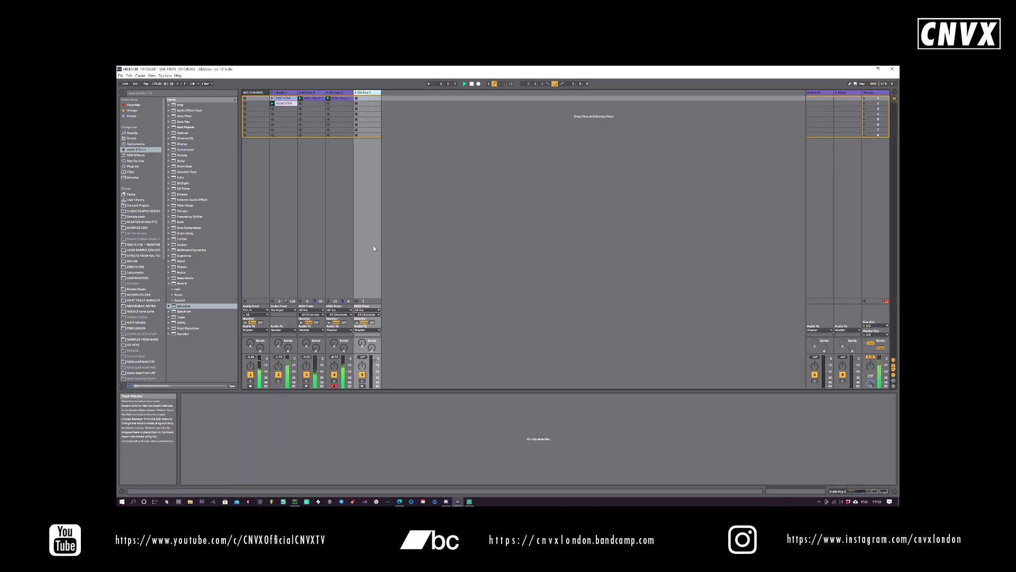
{"action": "left_click", "coordinate": [362, 386]}
{"action": "left_click", "coordinate": [839, 492]}
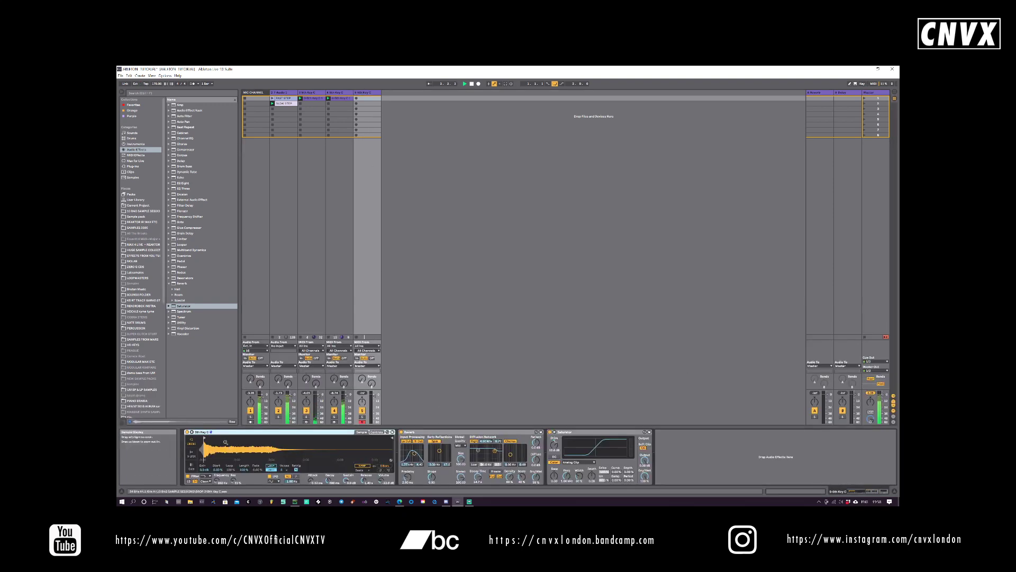
{"action": "left_click_drag", "start_coordinate": [205, 438], "coordinate": [216, 438]}
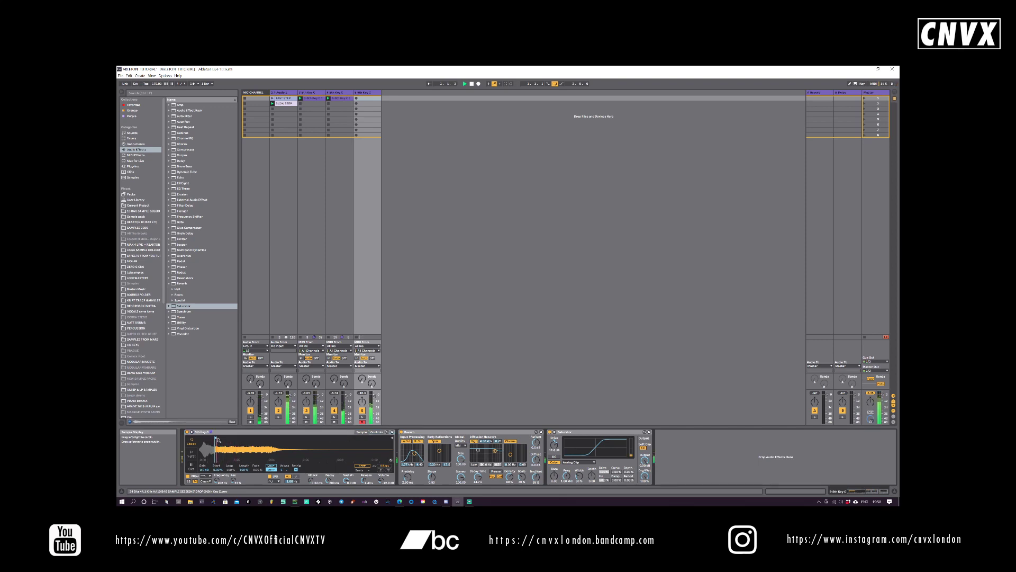
{"action": "left_click_drag", "start_coordinate": [215, 438], "coordinate": [227, 439]}
- Show the third Simpler's detailed controls, record a long MIDI clip in the track's first slot and show its notes
{"action": "left_click", "coordinate": [376, 433]}
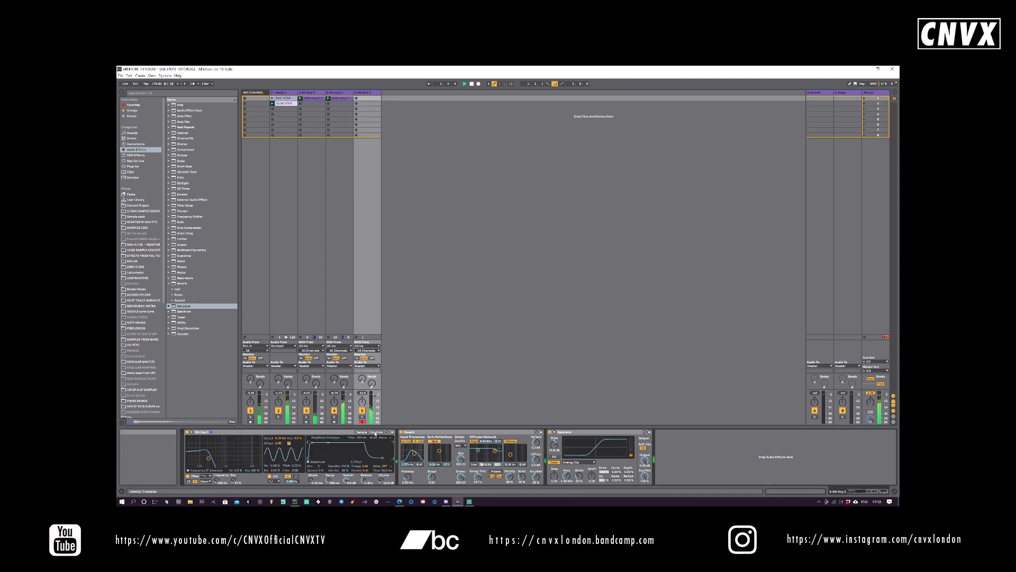
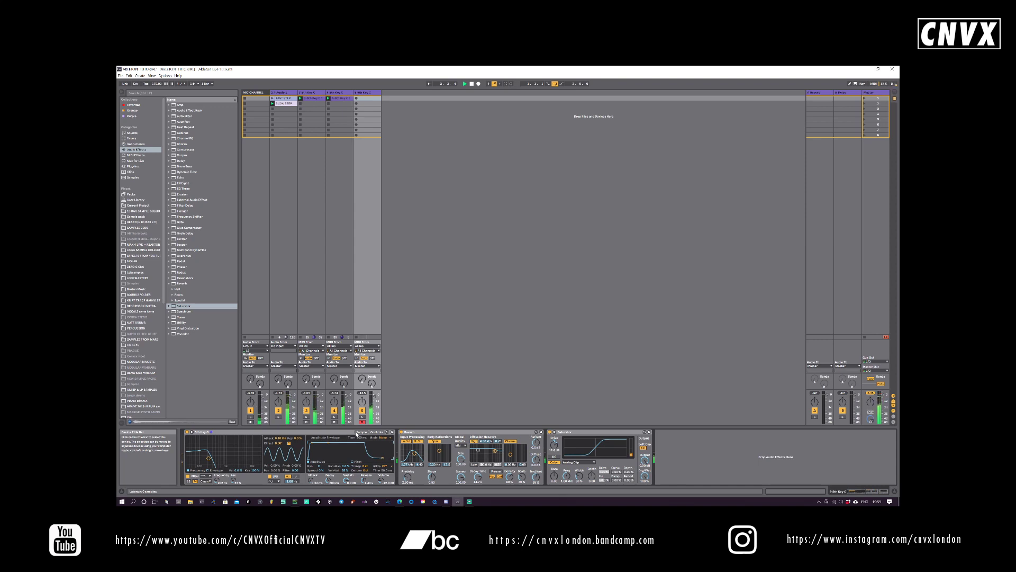
{"action": "key", "text": "shift+Tab"}
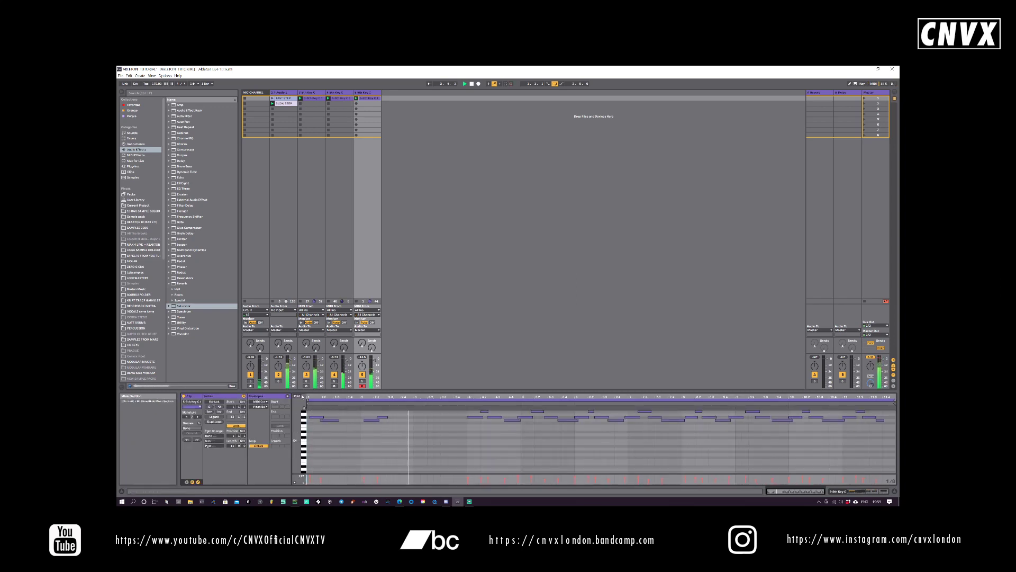
- Move the third Simpler clip's loop to bars 8 and 9 and shift the notes in that range slightly earlier
{"action": "left_click_drag", "start_coordinate": [308, 409], "coordinate": [692, 411]}
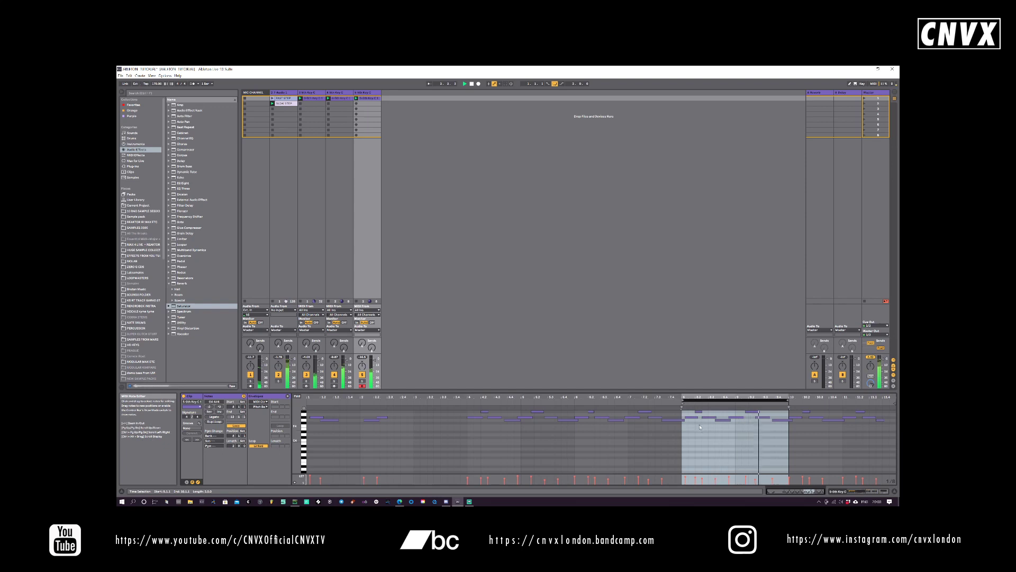
{"action": "left_click_drag", "start_coordinate": [679, 414], "coordinate": [777, 425]}
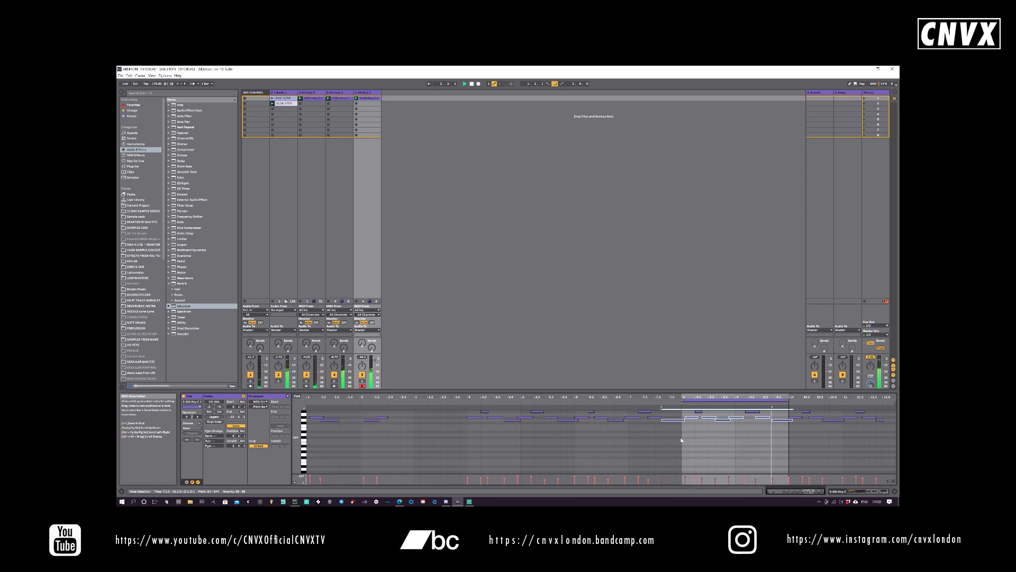
{"action": "key", "text": "Left"}
{"action": "left_click_drag", "start_coordinate": [687, 418], "coordinate": [690, 419]}
{"action": "scroll", "coordinate": [695, 442], "scroll_direction": "up", "scroll_amount": 1}
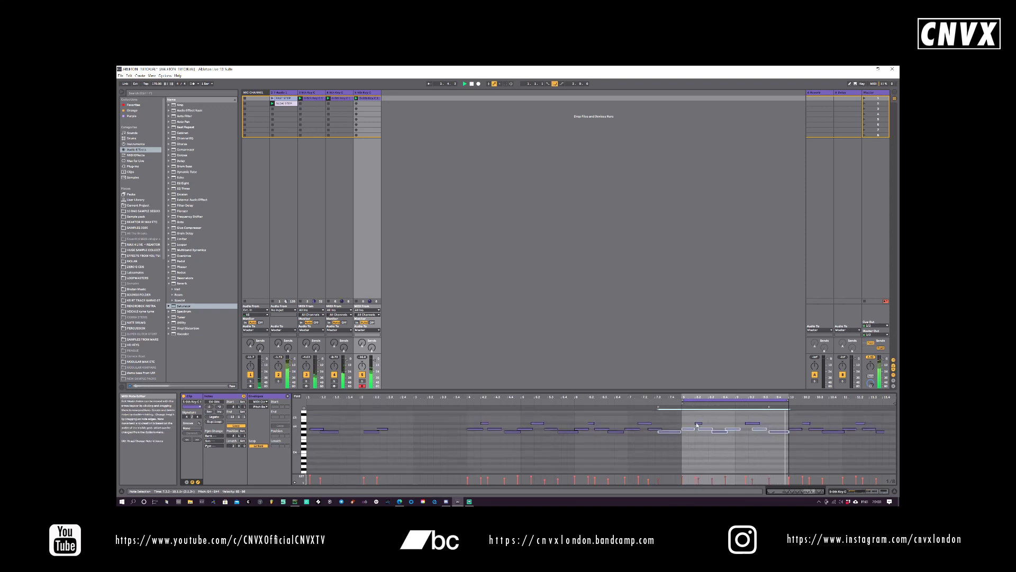
- Move individual notes inside the looped section of the third Simpler clip later in time and select all the looped notes
{"action": "left_click_drag", "start_coordinate": [692, 425], "coordinate": [754, 420]}
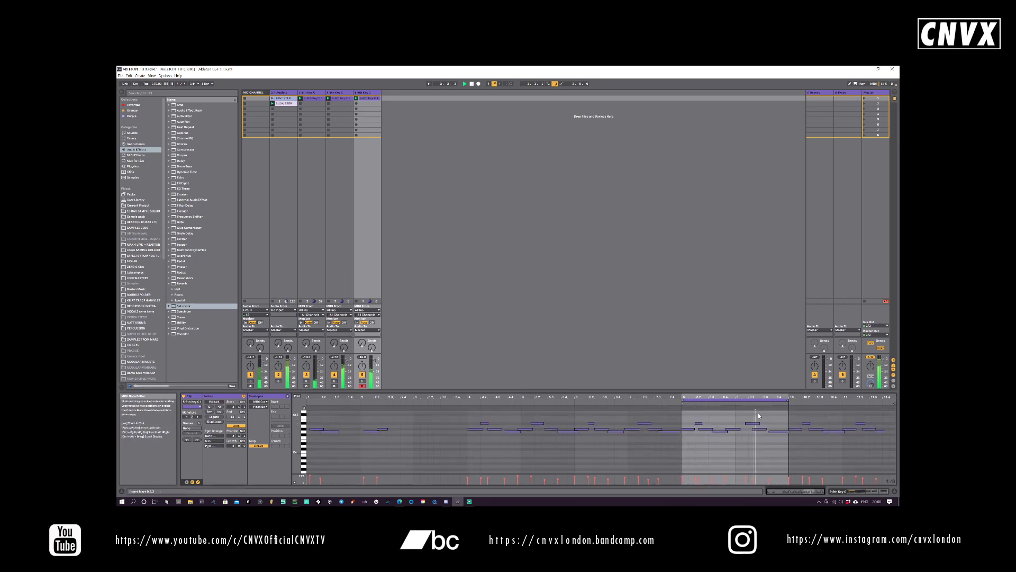
{"action": "left_click", "coordinate": [752, 424]}
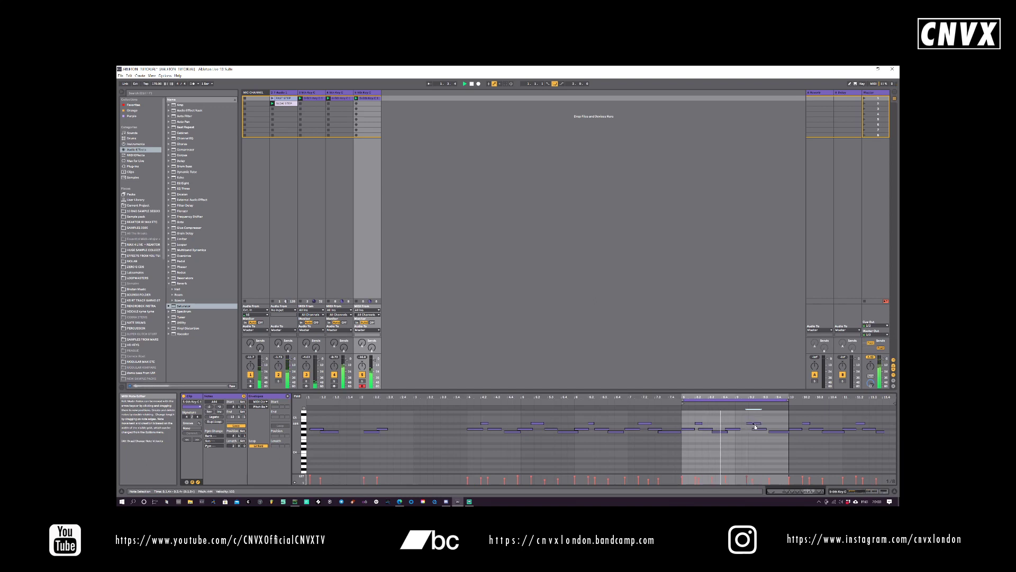
{"action": "key", "text": "Right"}
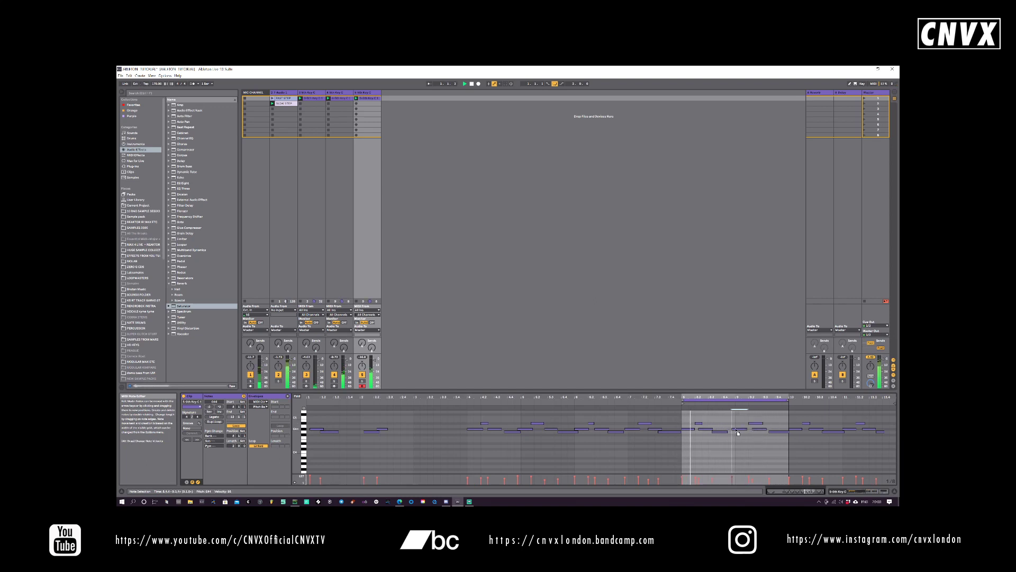
{"action": "left_click", "coordinate": [742, 429]}
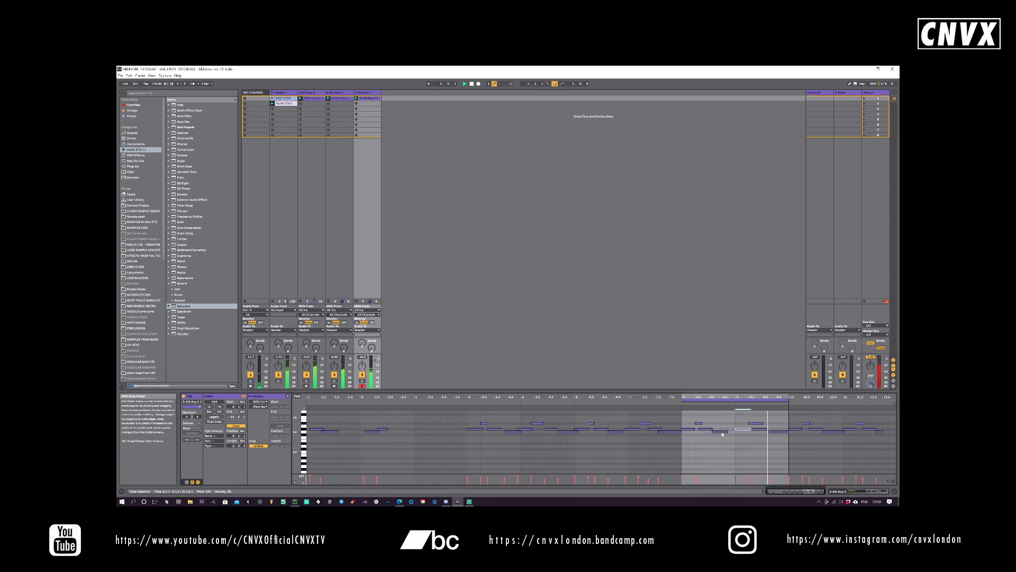
{"action": "left_click", "coordinate": [726, 434]}
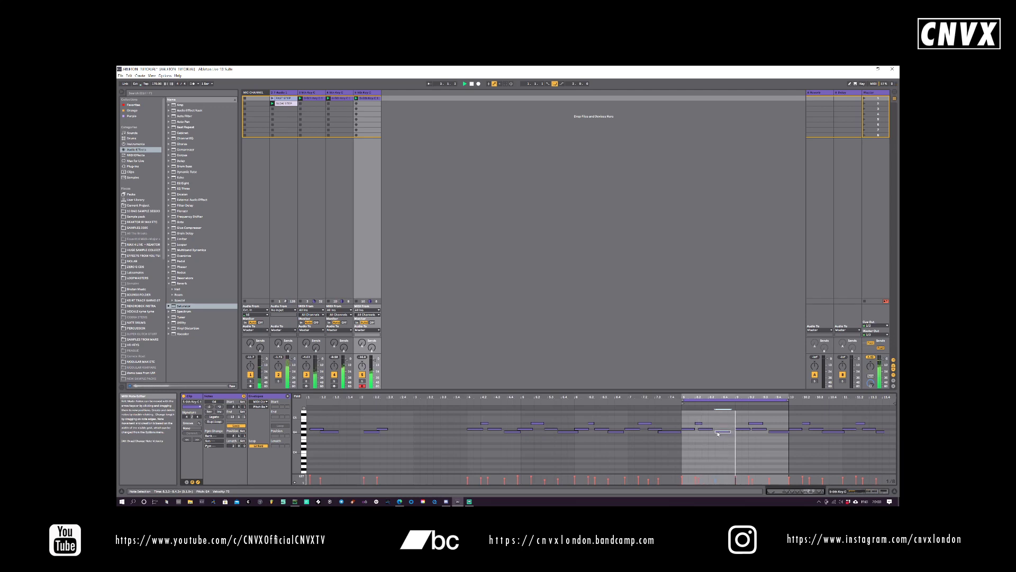
{"action": "left_click", "coordinate": [765, 432]}
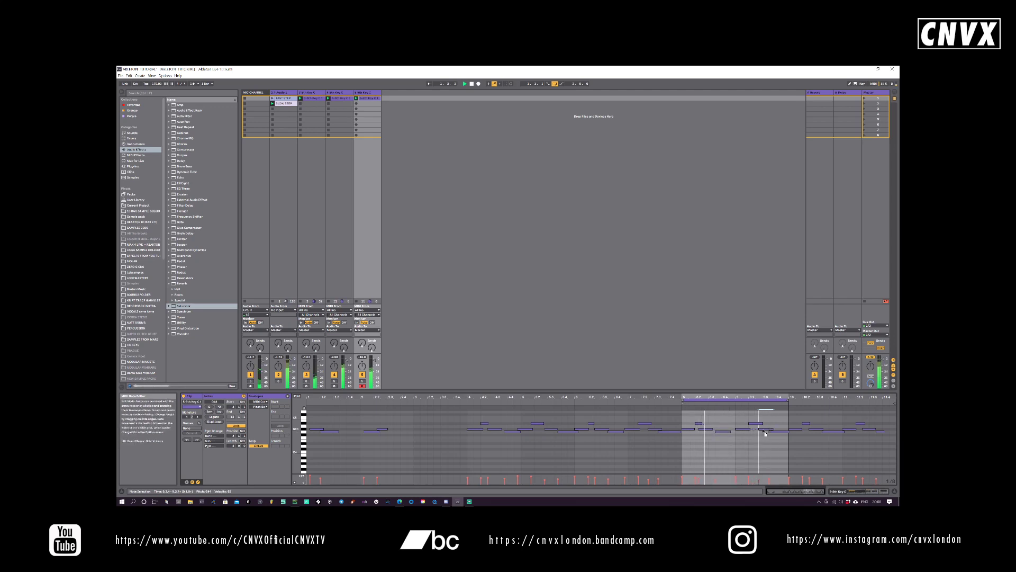
{"action": "left_click_drag", "start_coordinate": [764, 430], "coordinate": [769, 431]}
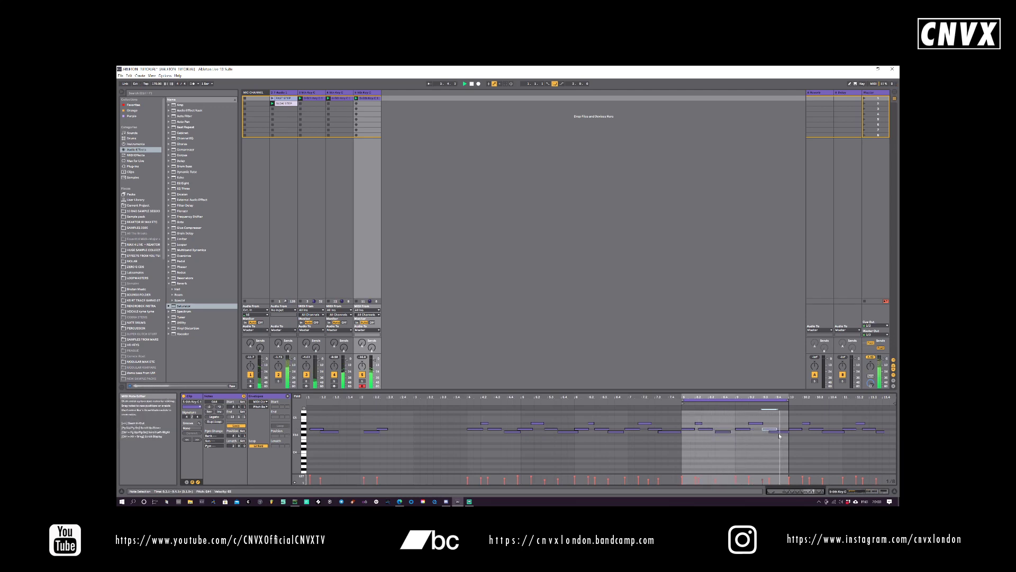
{"action": "left_click", "coordinate": [779, 433]}
{"action": "left_click_drag", "start_coordinate": [779, 433], "coordinate": [788, 433]}
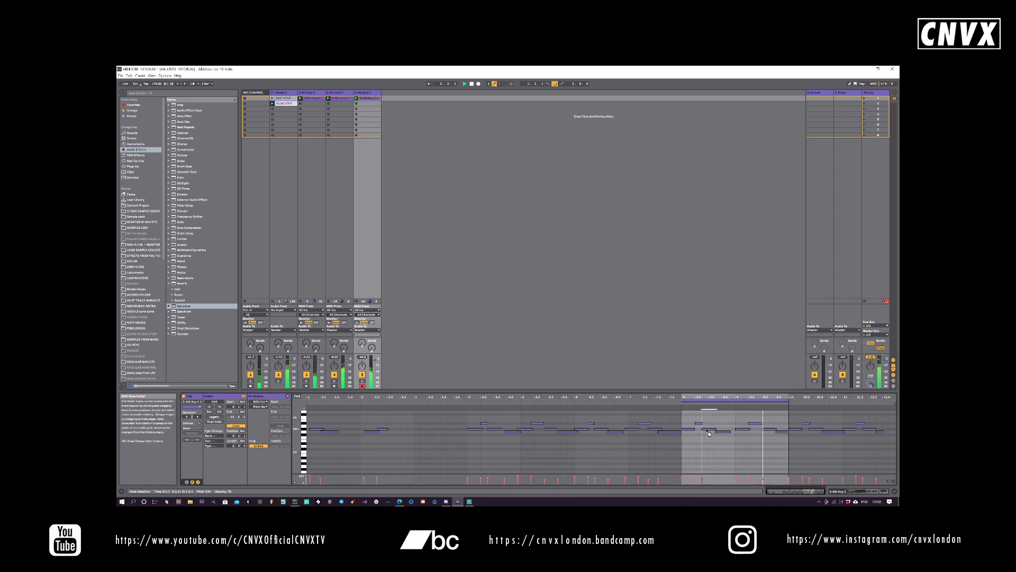
{"action": "left_click_drag", "start_coordinate": [686, 416], "coordinate": [783, 445]}
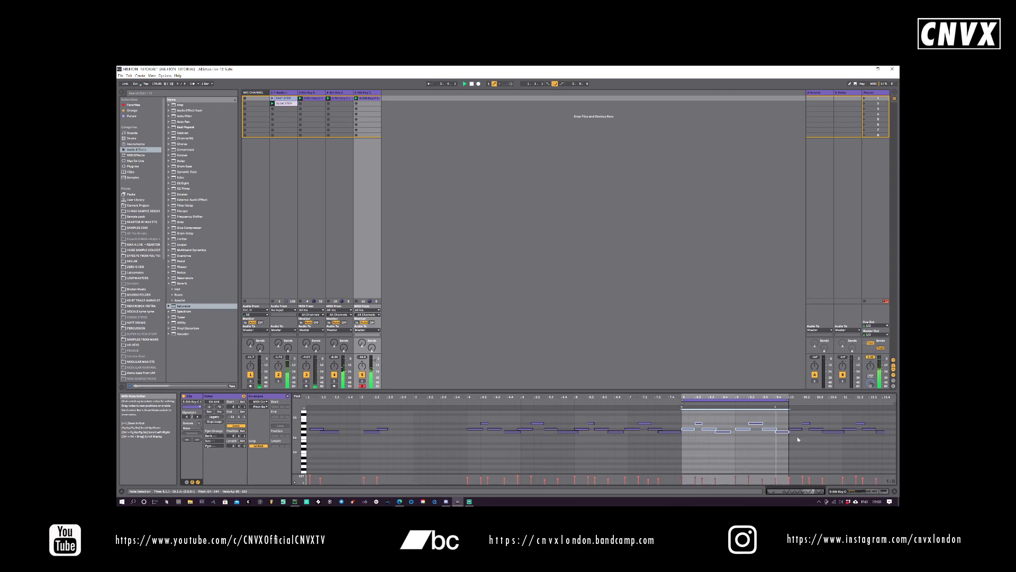
- Raise the Reverb's Dry/Wet amount and lower the Saturator's output on the third Simpler track
{"action": "left_click", "coordinate": [850, 492]}
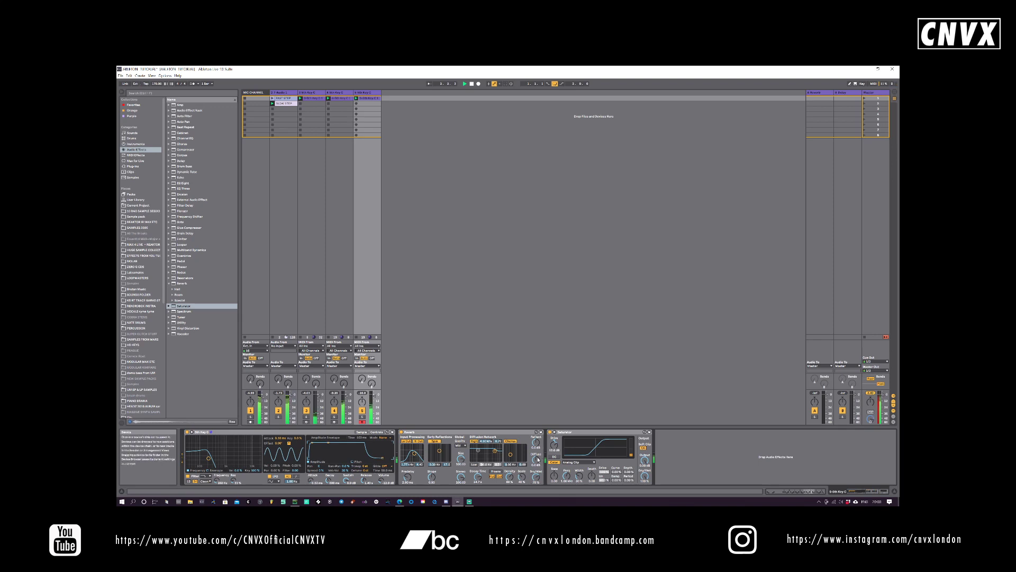
{"action": "left_click_drag", "start_coordinate": [535, 477], "coordinate": [535, 473]}
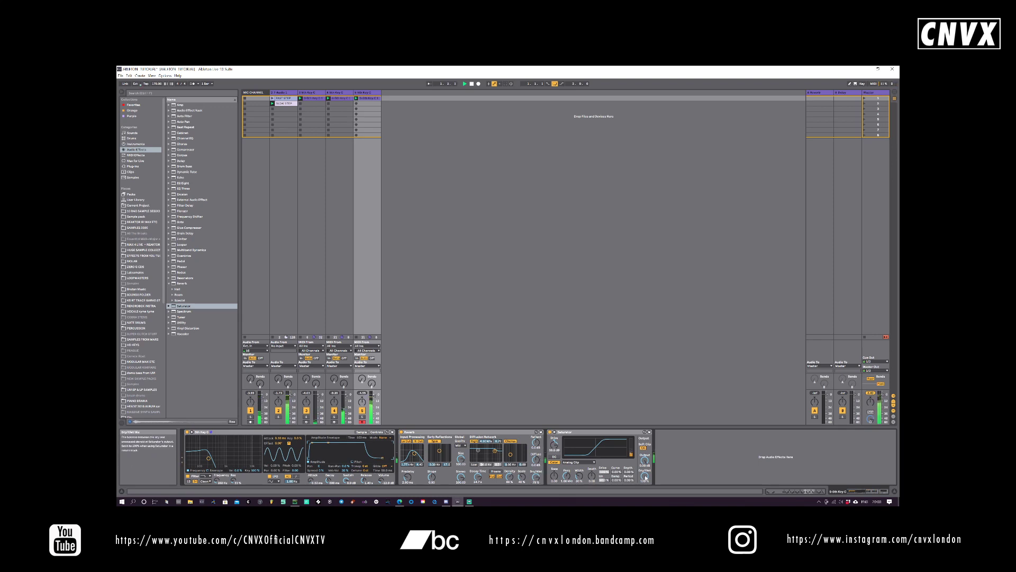
{"action": "left_click_drag", "start_coordinate": [644, 460], "coordinate": [644, 468]}
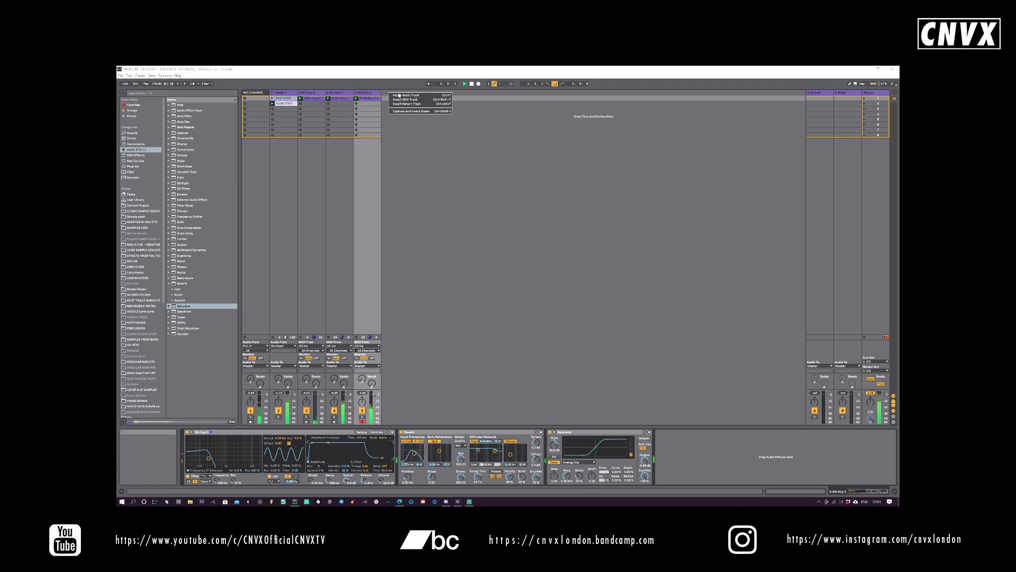
- Insert an audio track fed by the third Simpler track and record its output as an audio clip in the first slot
{"action": "key", "text": "ctrl+t"}
{"action": "left_click", "coordinate": [397, 347]}
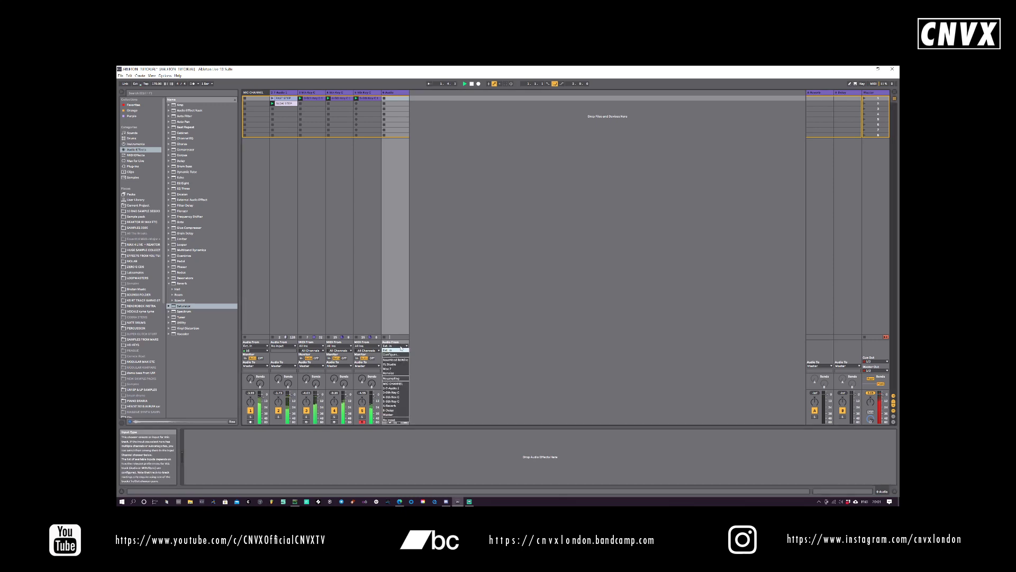
{"action": "left_click", "coordinate": [394, 402]}
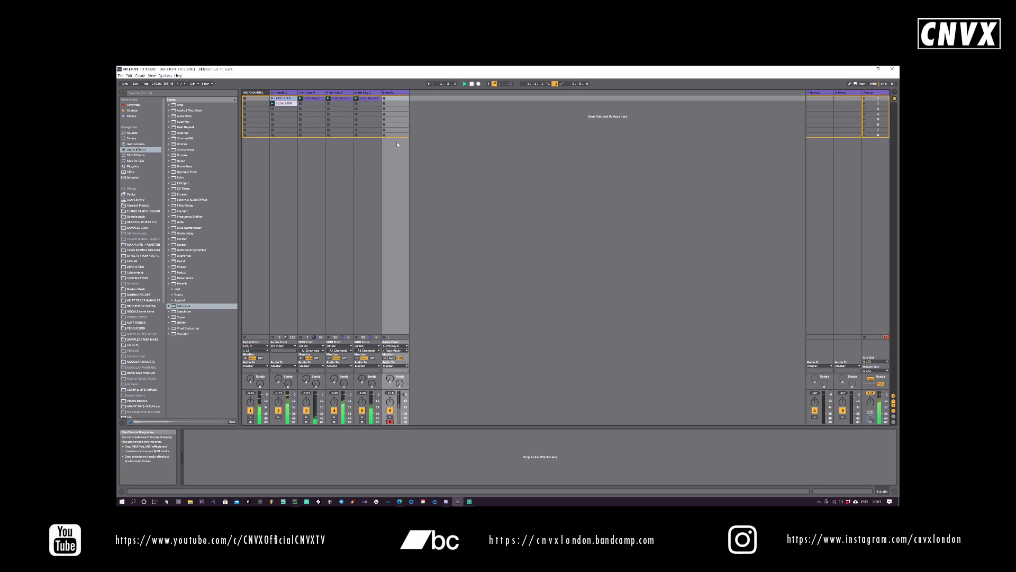
{"action": "left_click", "coordinate": [385, 99]}
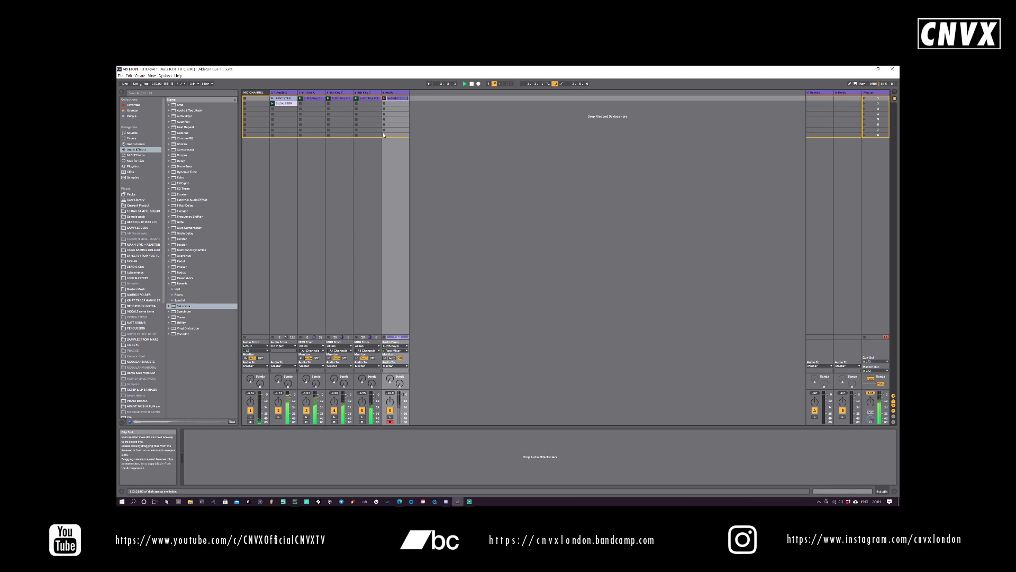
{"action": "left_click", "coordinate": [385, 99]}
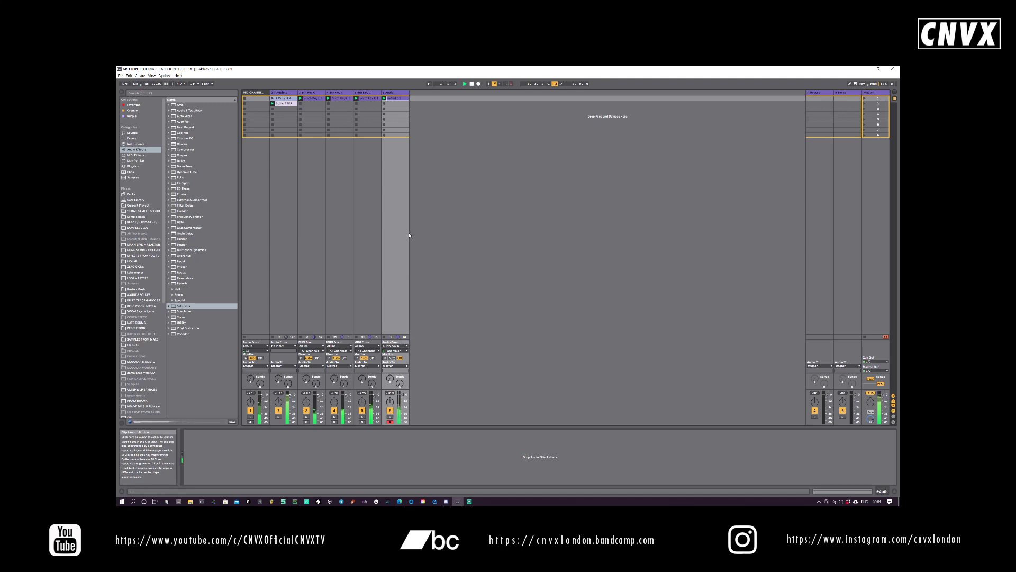
- Replace the third Simpler track with a duplicate of the second Simpler track and delete the copied clip
{"action": "left_click", "coordinate": [364, 94]}
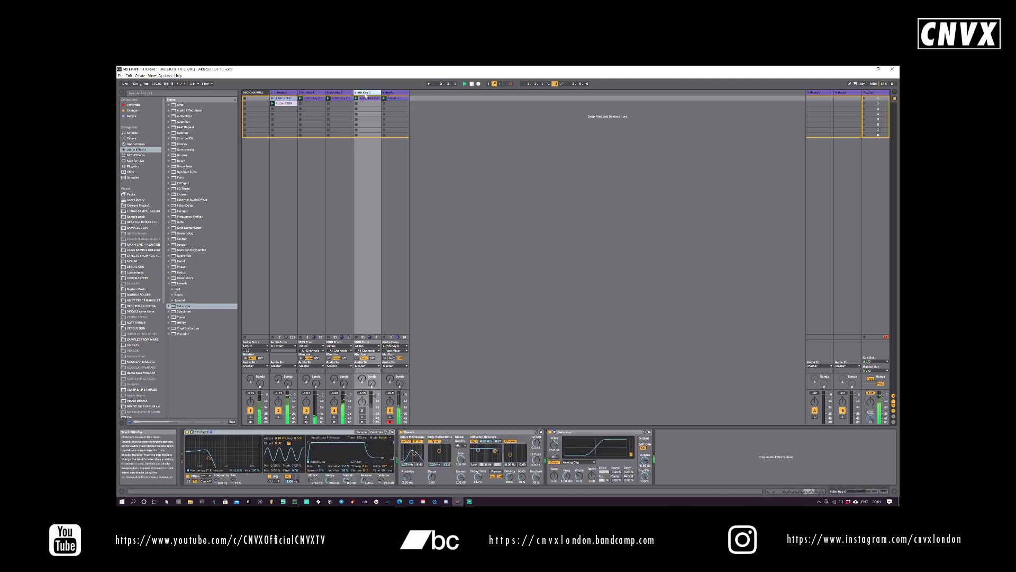
{"action": "key", "text": "Delete"}
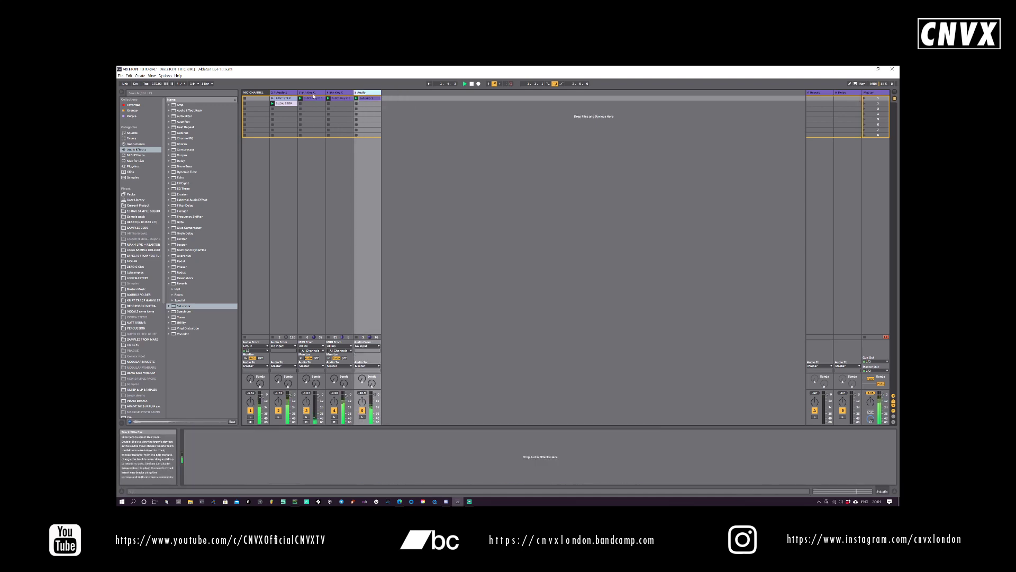
{"action": "right_click", "coordinate": [333, 93]}
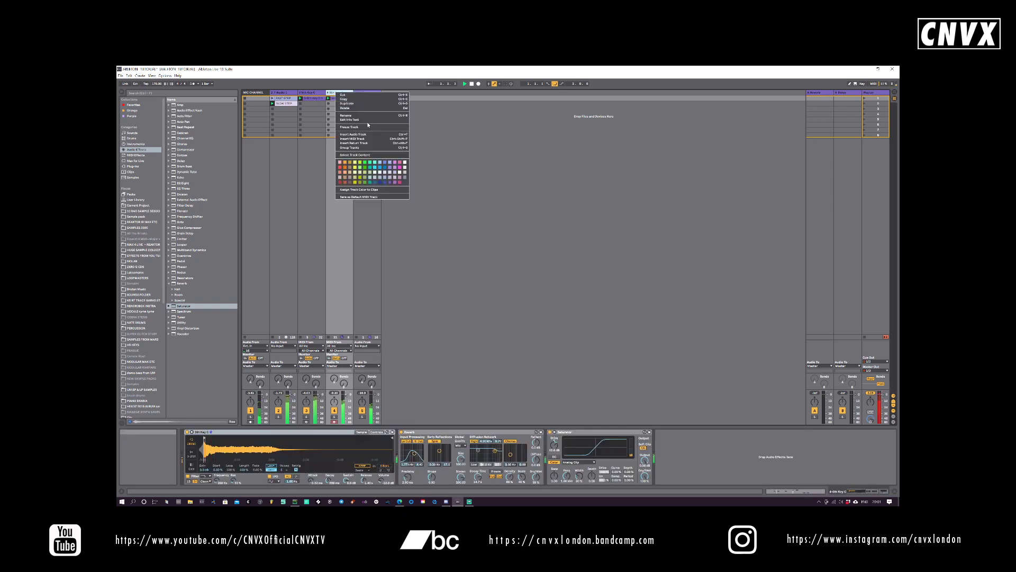
{"action": "left_click", "coordinate": [356, 103]}
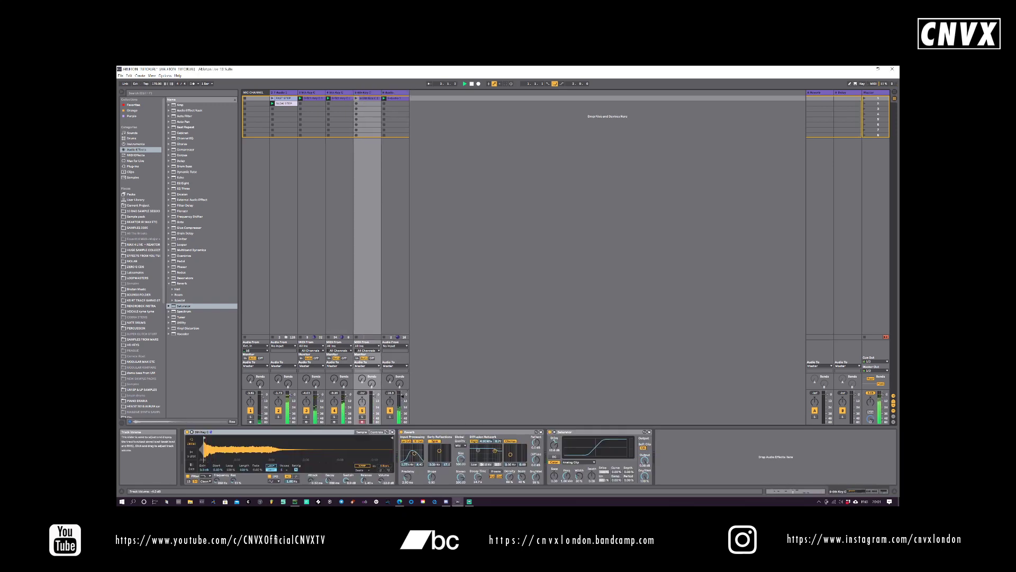
{"action": "left_click", "coordinate": [369, 94]}
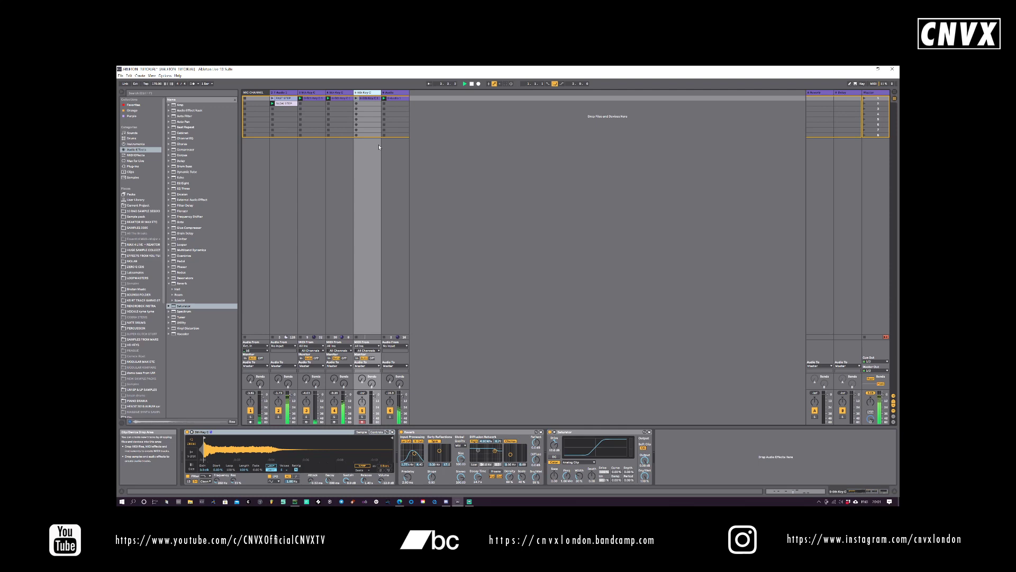
{"action": "left_click", "coordinate": [367, 98]}
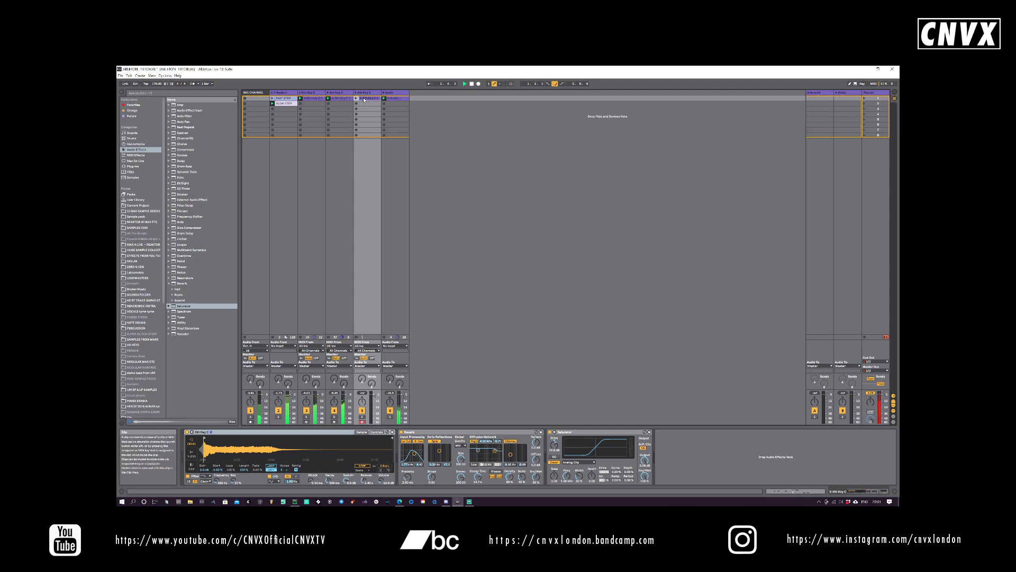
{"action": "key", "text": "Delete"}
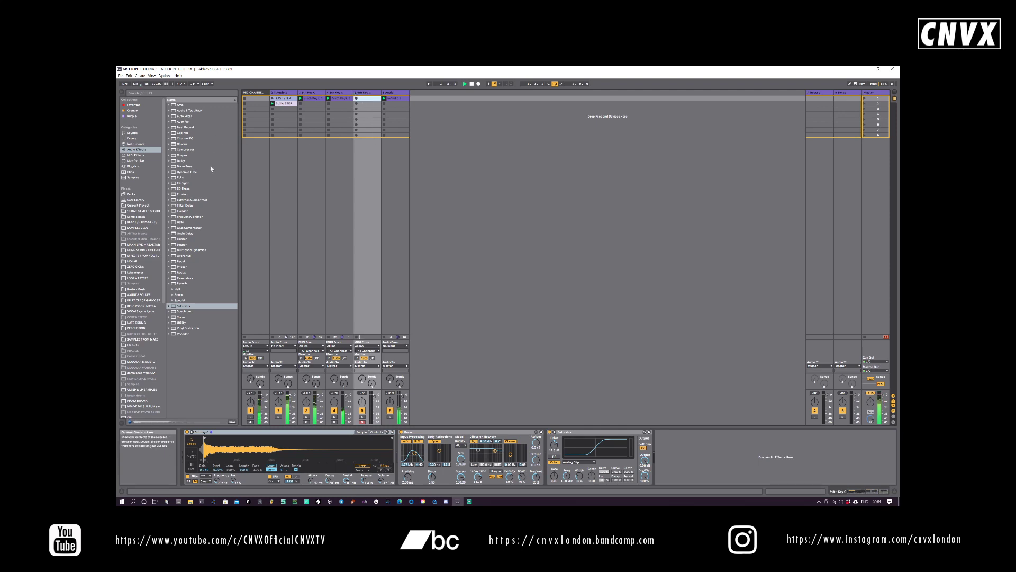
- Try the recorded audio clip as the sample of a Simpler on a new track and remove that track
{"action": "left_click", "coordinate": [138, 145]}
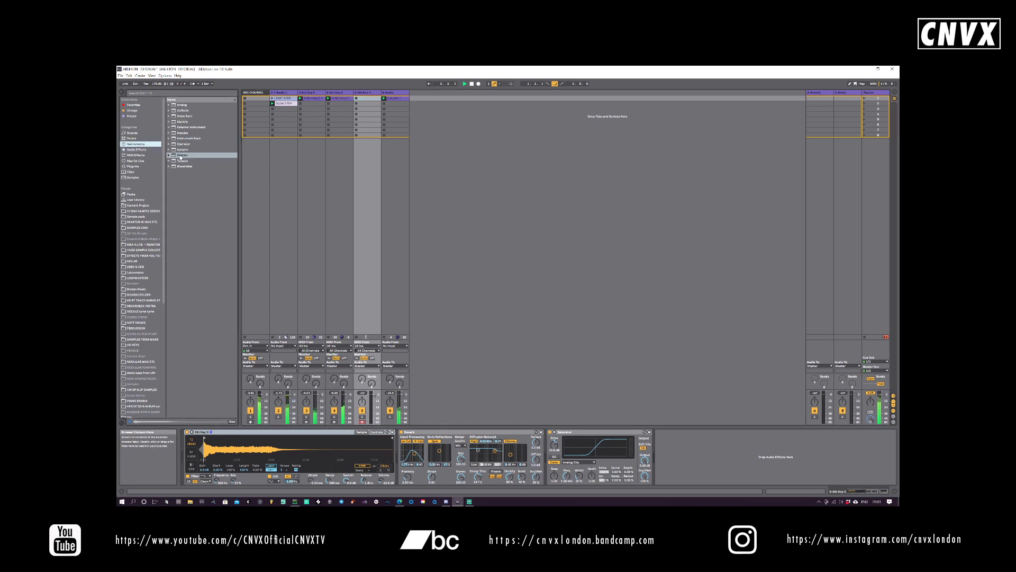
{"action": "left_click_drag", "start_coordinate": [182, 155], "coordinate": [432, 114]}
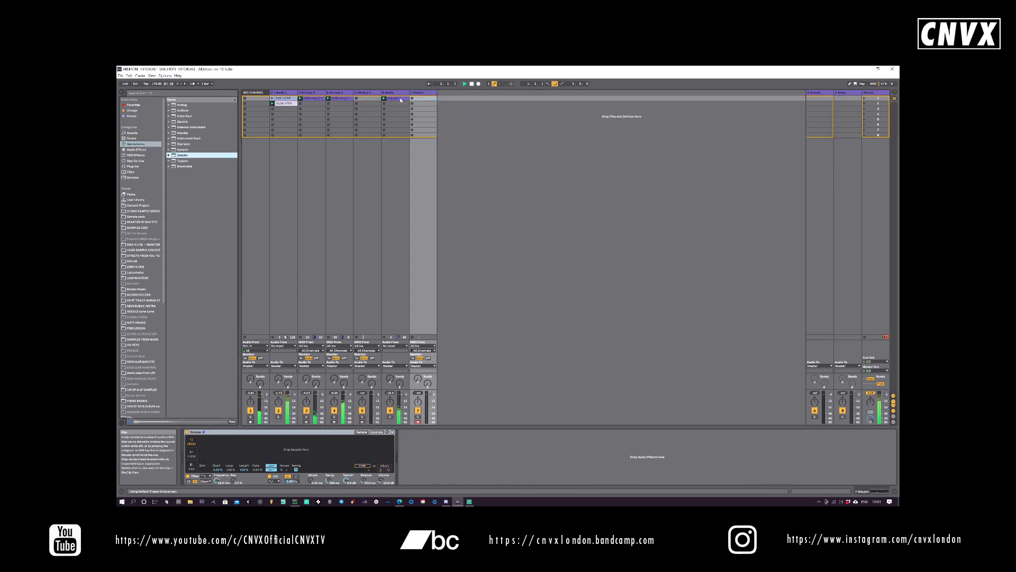
{"action": "left_click_drag", "start_coordinate": [325, 454], "coordinate": [324, 455]}
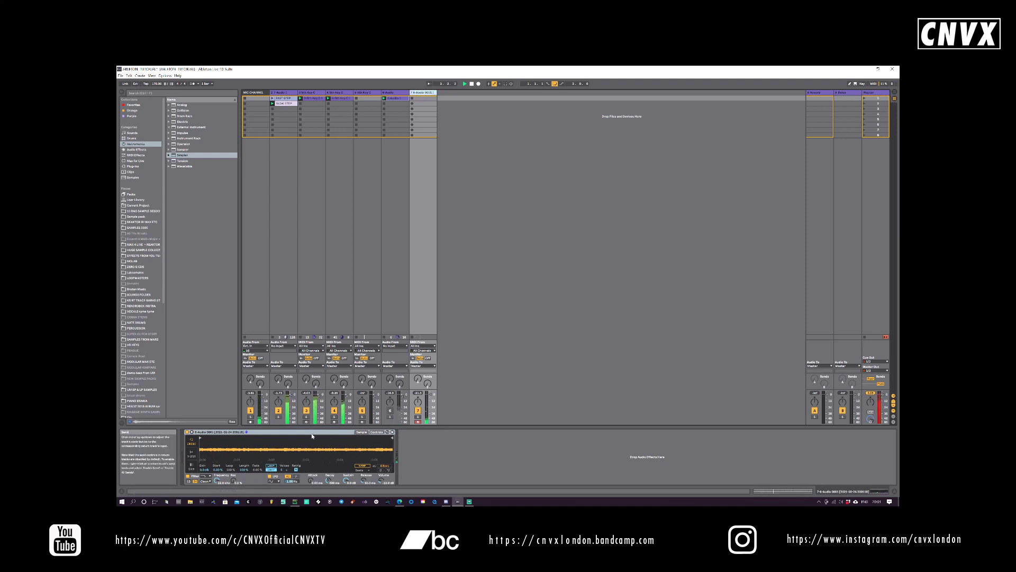
{"action": "mouse_move", "coordinate": [363, 481]}
{"action": "left_mouse_down"}
{"action": "mouse_move", "coordinate": [363, 460]}
{"action": "mouse_move", "coordinate": [328, 473]}
{"action": "mouse_move", "coordinate": [328, 463]}
{"action": "mouse_move", "coordinate": [363, 467]}
{"action": "left_mouse_up"}
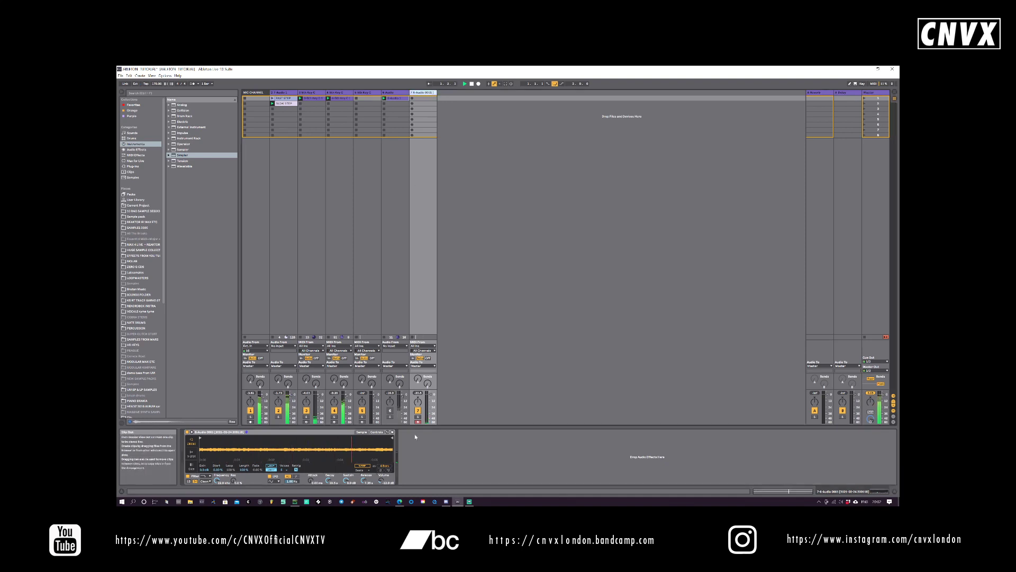
{"action": "key", "text": "Delete"}
- Reverse the sample in the duplicated track's Simpler and move its start point to where the reversed waveform begins
{"action": "left_click", "coordinate": [369, 93]}
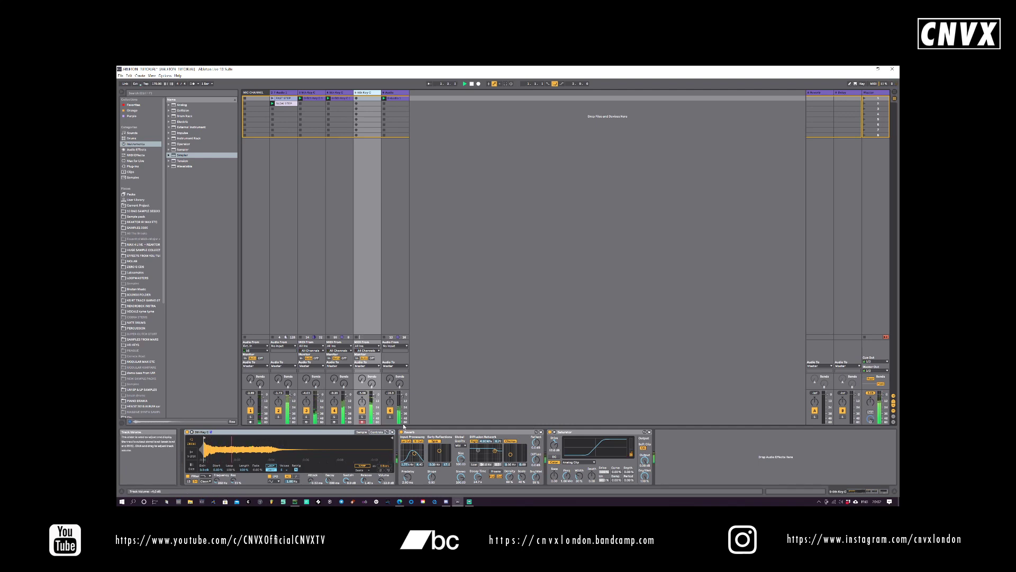
{"action": "right_click", "coordinate": [301, 448]}
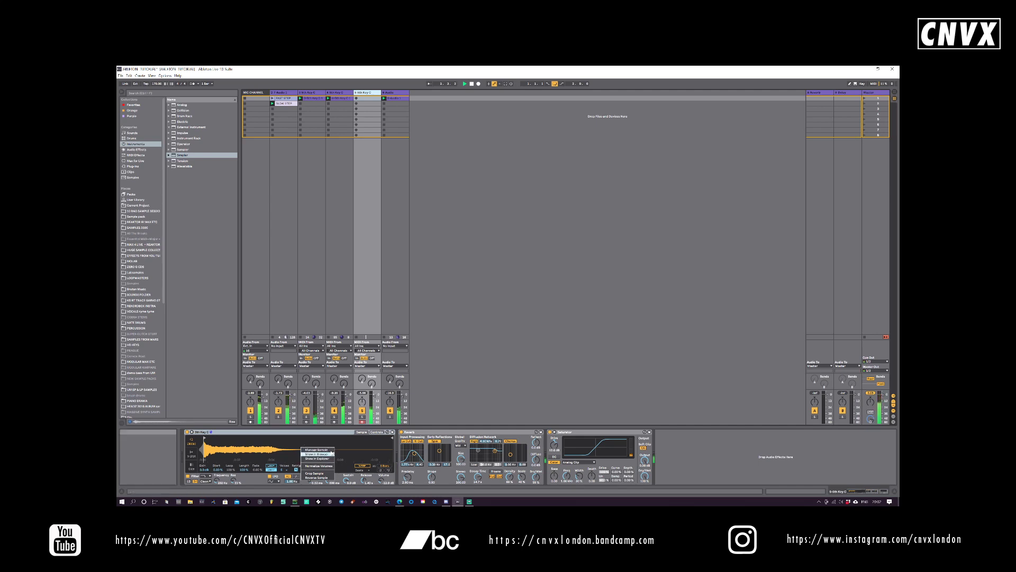
{"action": "left_click", "coordinate": [317, 477]}
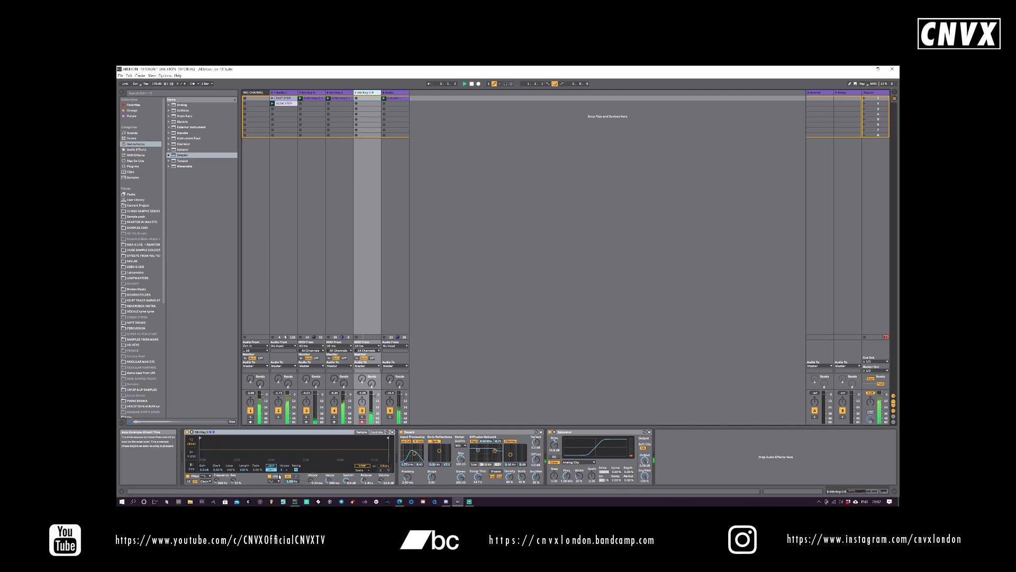
{"action": "left_click_drag", "start_coordinate": [201, 440], "coordinate": [305, 451]}
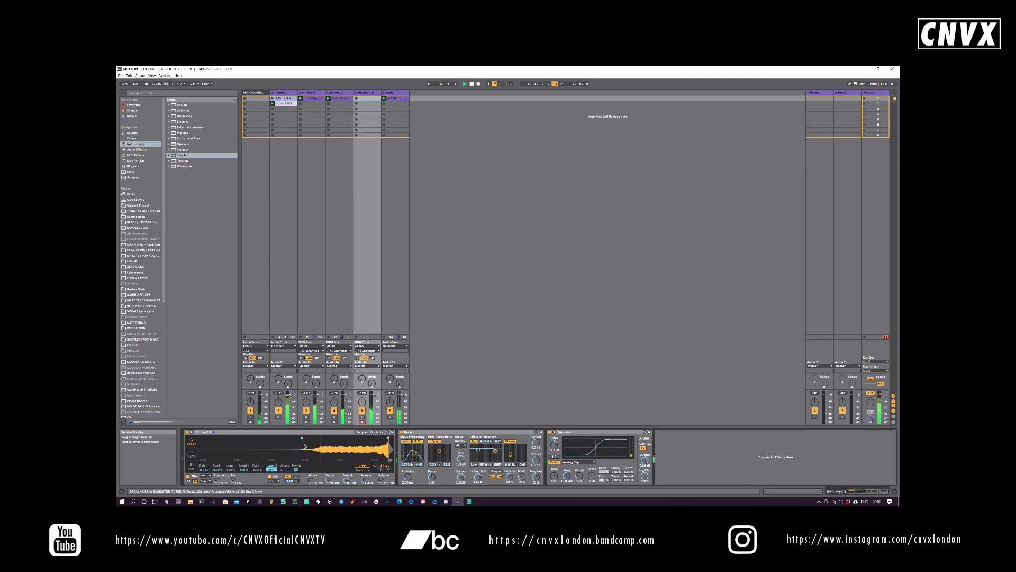
- Adjust the filter cutoff frequency of the reversed Simpler and change its filter type
{"action": "left_click_drag", "start_coordinate": [217, 481], "coordinate": [217, 461]}
{"action": "left_click", "coordinate": [205, 476]}
{"action": "left_click", "coordinate": [210, 465]}
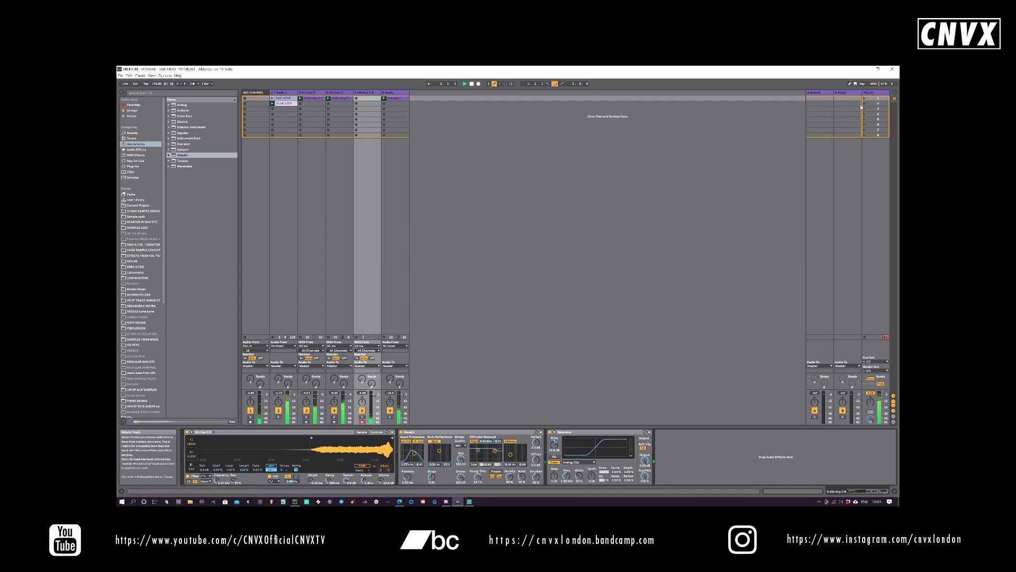
- Set up a MIDI mapping for the filter frequency of the reversed Simpler
{"action": "key", "text": "ctrl+m"}
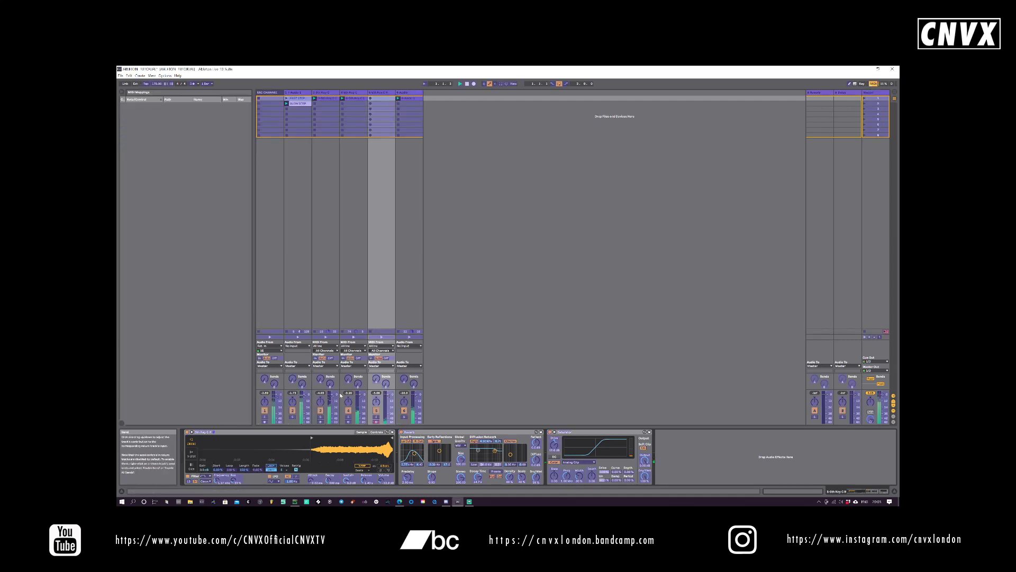
{"action": "left_click", "coordinate": [216, 481]}
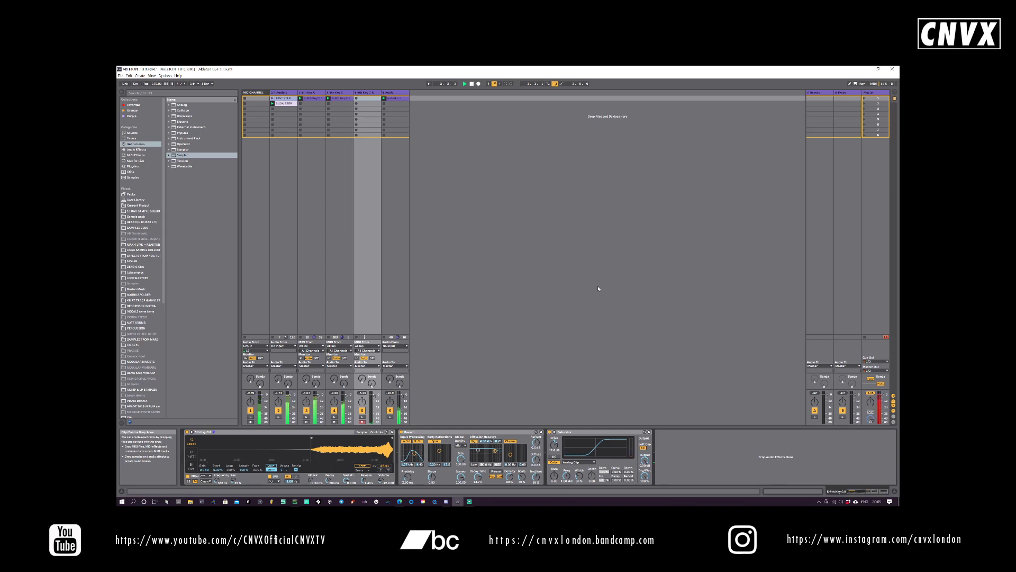
- Add a Simpler on a new track, load the Tek Stab sample from the sample pack folder and adjust the Simpler's volume
{"action": "double_click", "coordinate": [182, 156]}
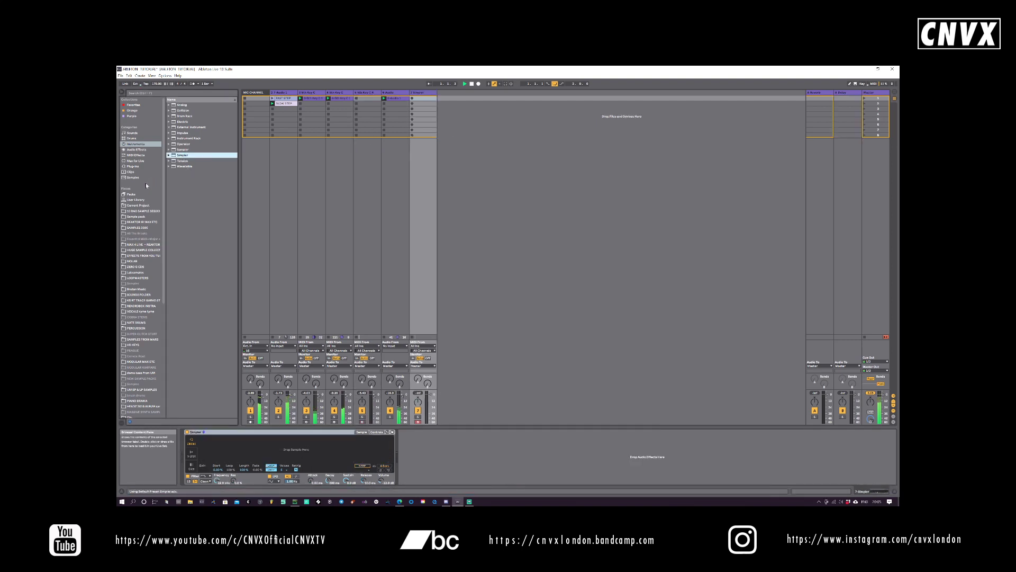
{"action": "left_click", "coordinate": [140, 218]}
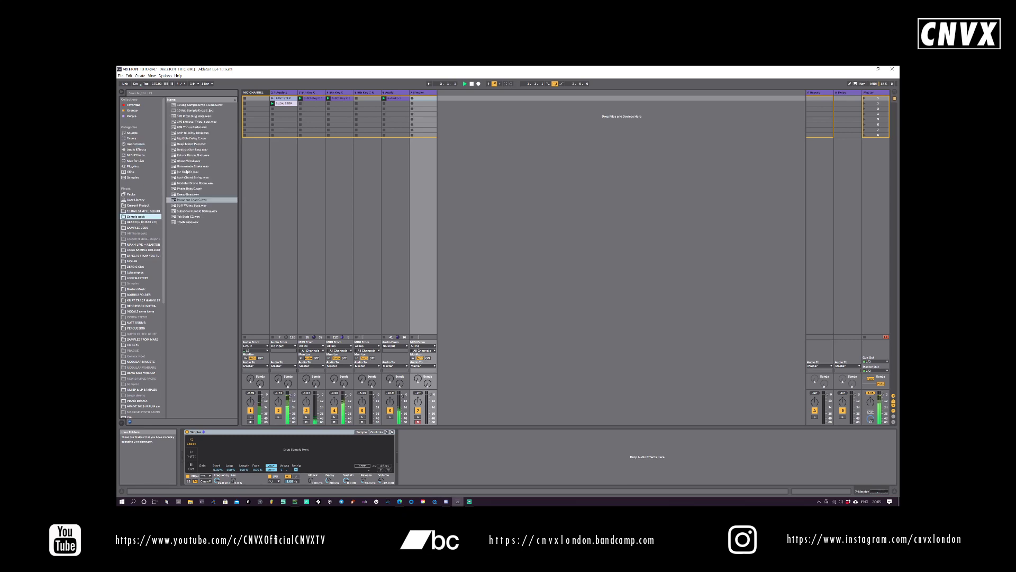
{"action": "left_click", "coordinate": [196, 151]}
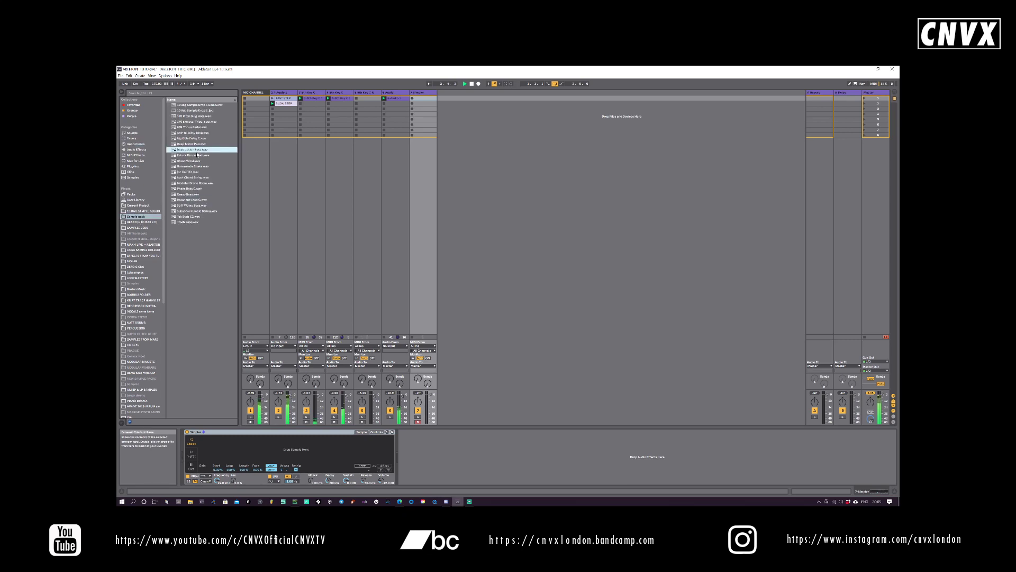
{"action": "left_click", "coordinate": [197, 206]}
{"action": "left_click", "coordinate": [190, 217]}
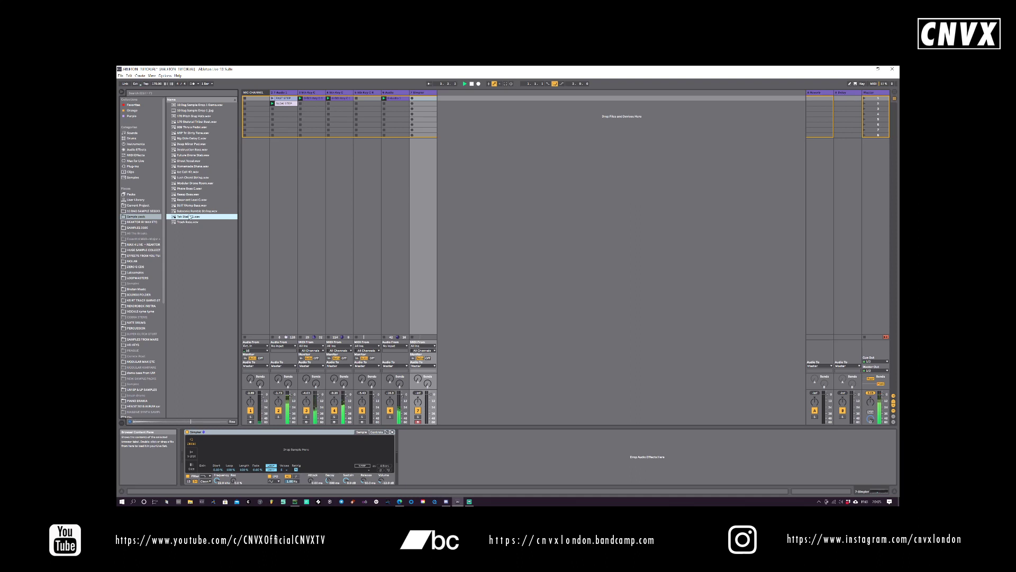
{"action": "left_click_drag", "start_coordinate": [185, 218], "coordinate": [217, 516]}
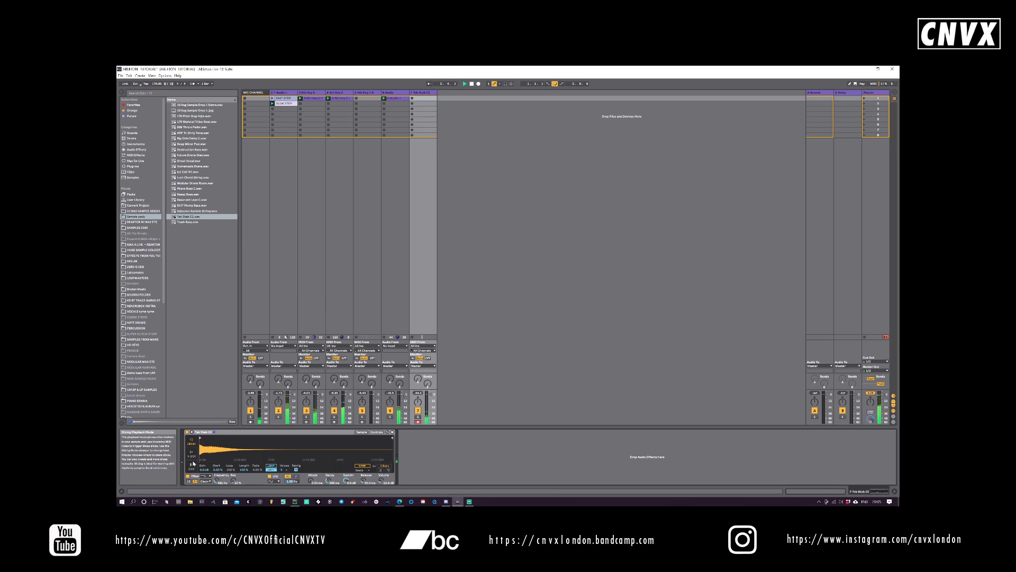
{"action": "left_click_drag", "start_coordinate": [381, 480], "coordinate": [381, 465]}
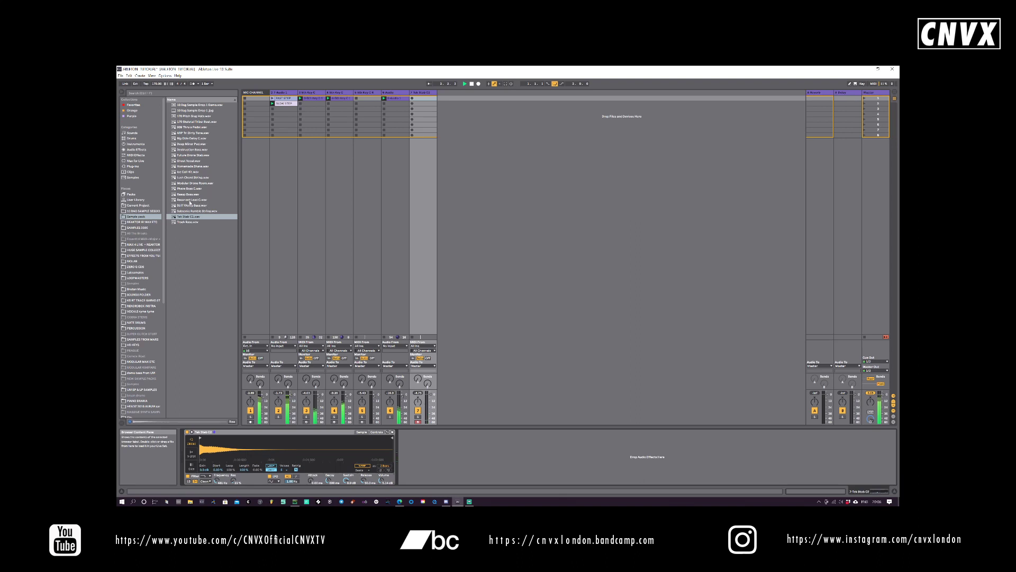
- Replace the new Simpler's sample with Phase Bass, reduce its number of voices and lower its volume
{"action": "left_click_drag", "start_coordinate": [189, 189], "coordinate": [272, 447]}
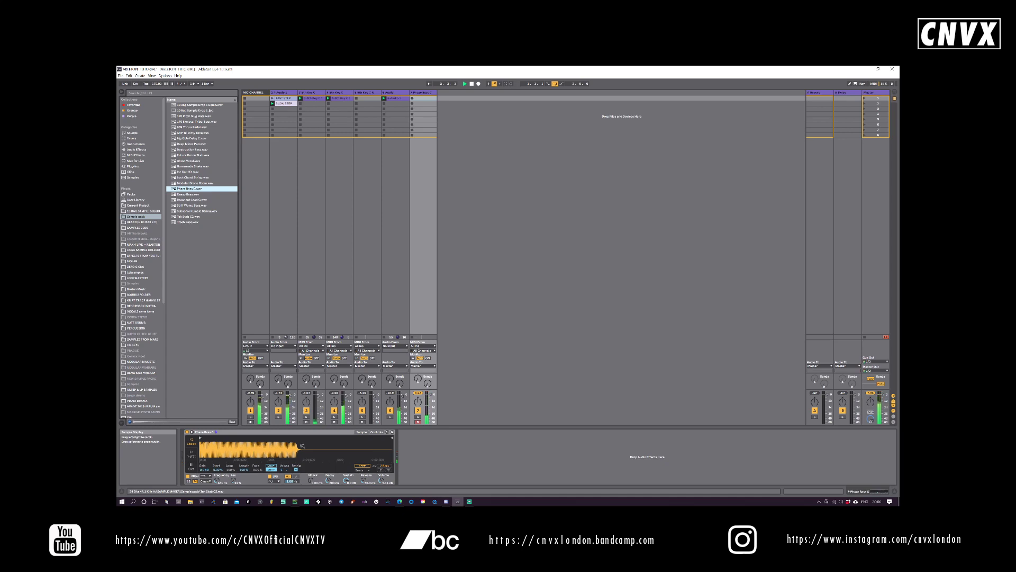
{"action": "left_click_drag", "start_coordinate": [384, 480], "coordinate": [384, 484]}
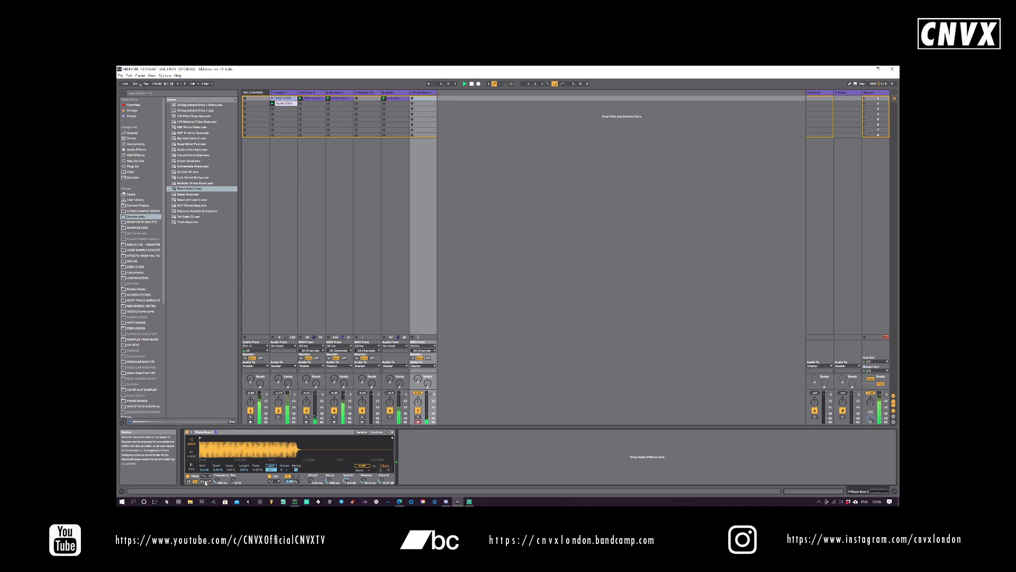
{"action": "left_click", "coordinate": [283, 469]}
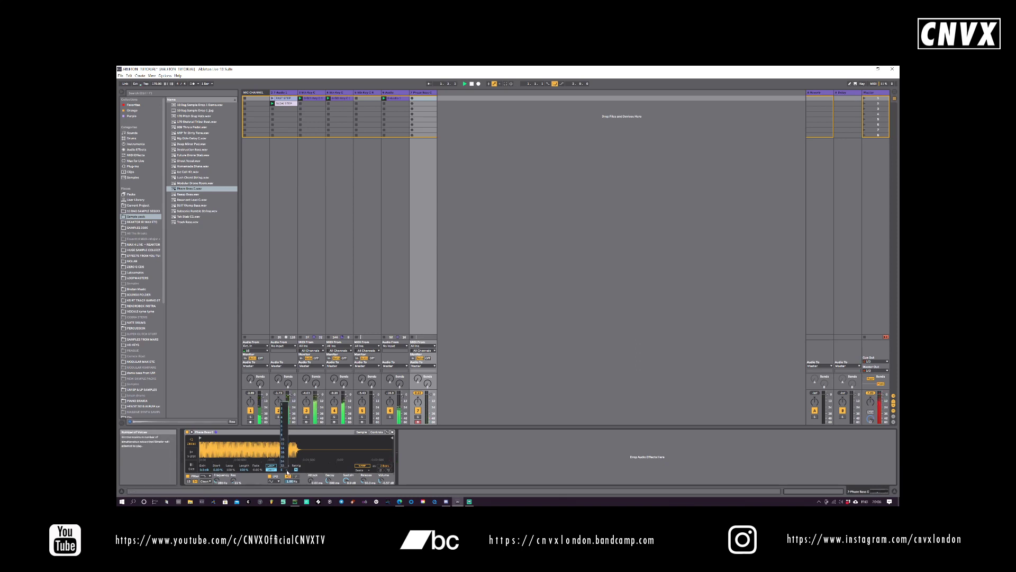
{"action": "left_click", "coordinate": [285, 408]}
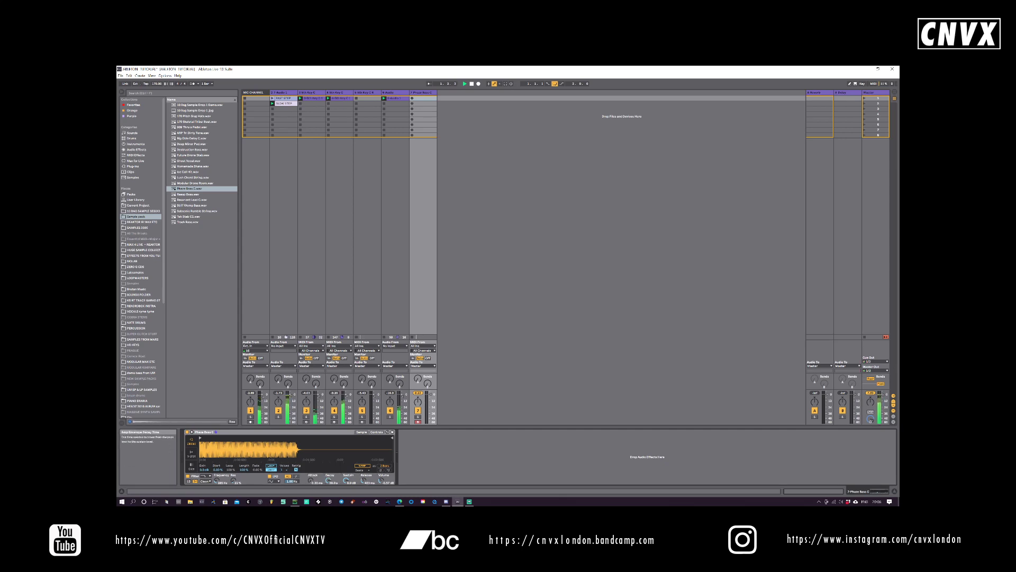
{"action": "left_click_drag", "start_coordinate": [382, 480], "coordinate": [381, 484]}
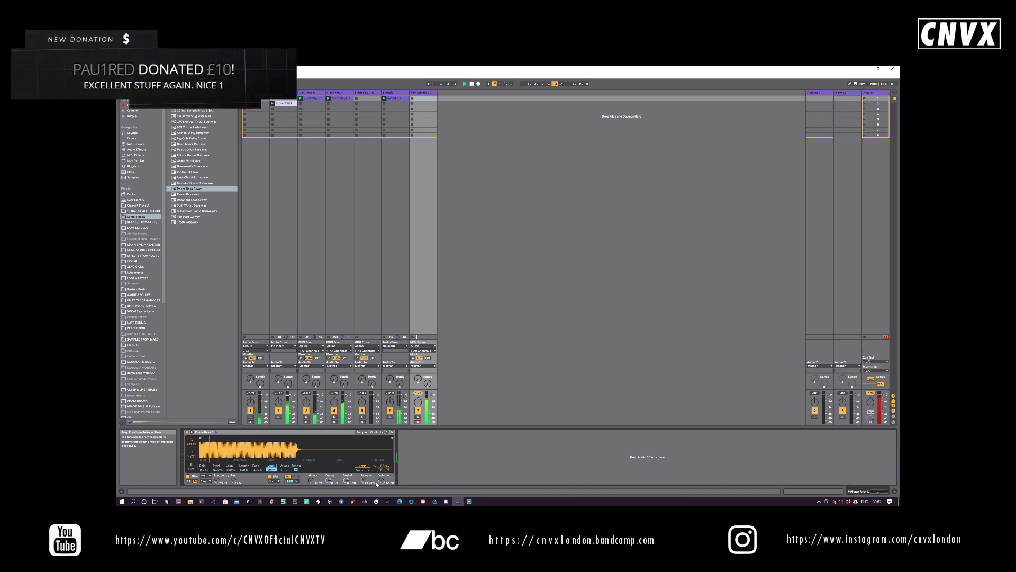
- Record a MIDI clip on the Phase Bass track and adjust its Simpler's filter frequency
{"action": "key", "text": "Return"}
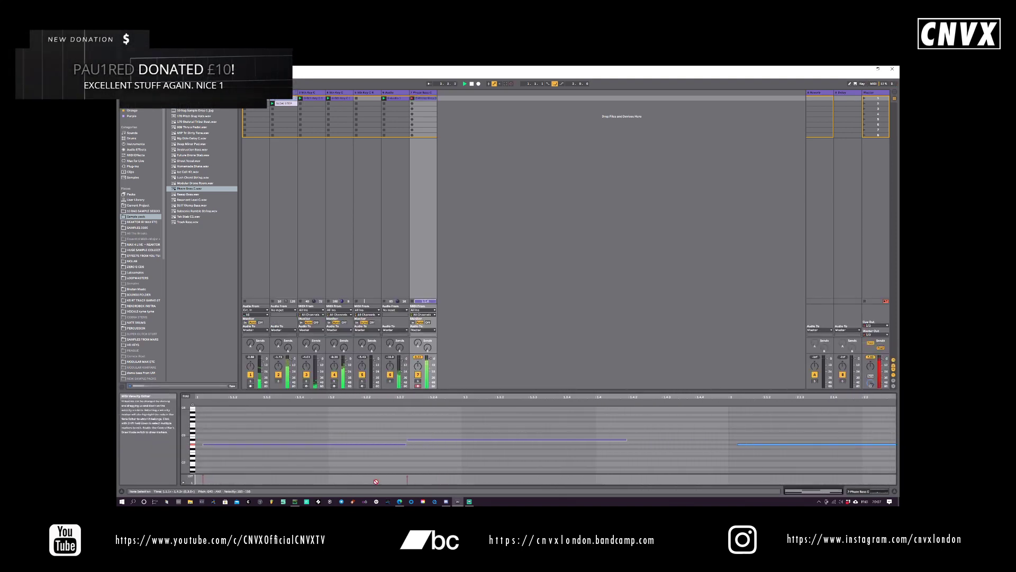
{"action": "key", "text": "Return"}
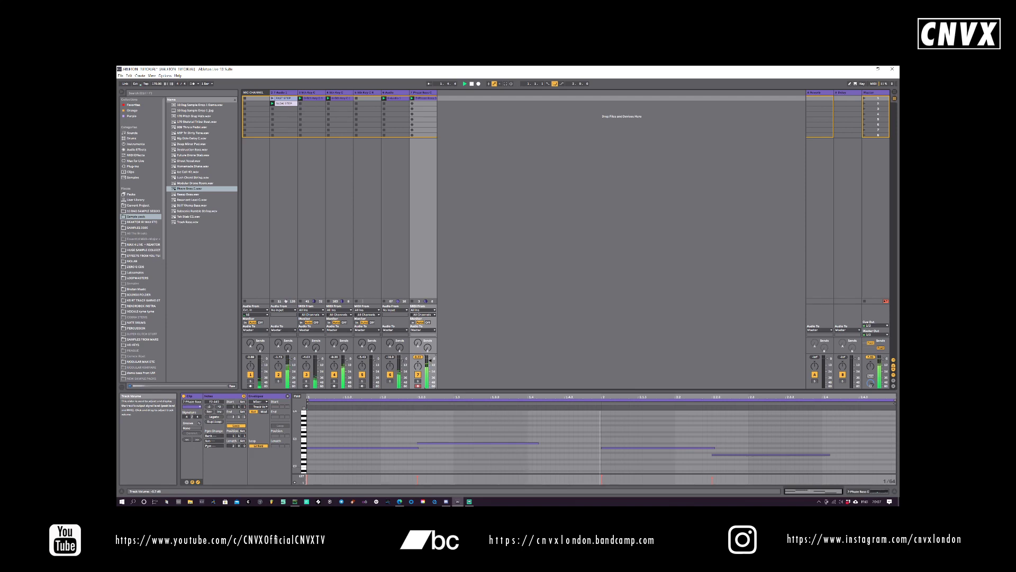
{"action": "left_click", "coordinate": [370, 146]}
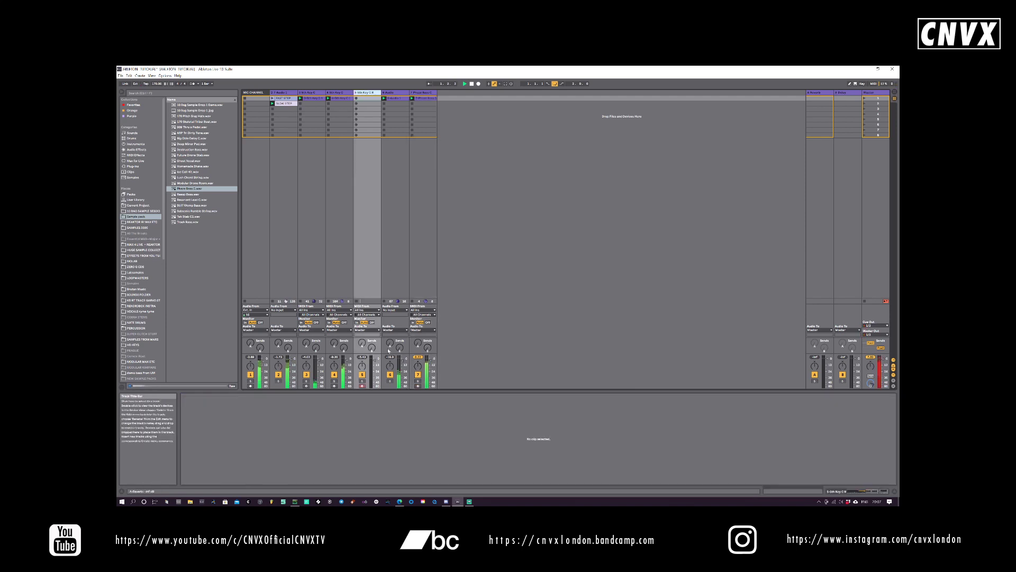
{"action": "left_click", "coordinate": [424, 98]}
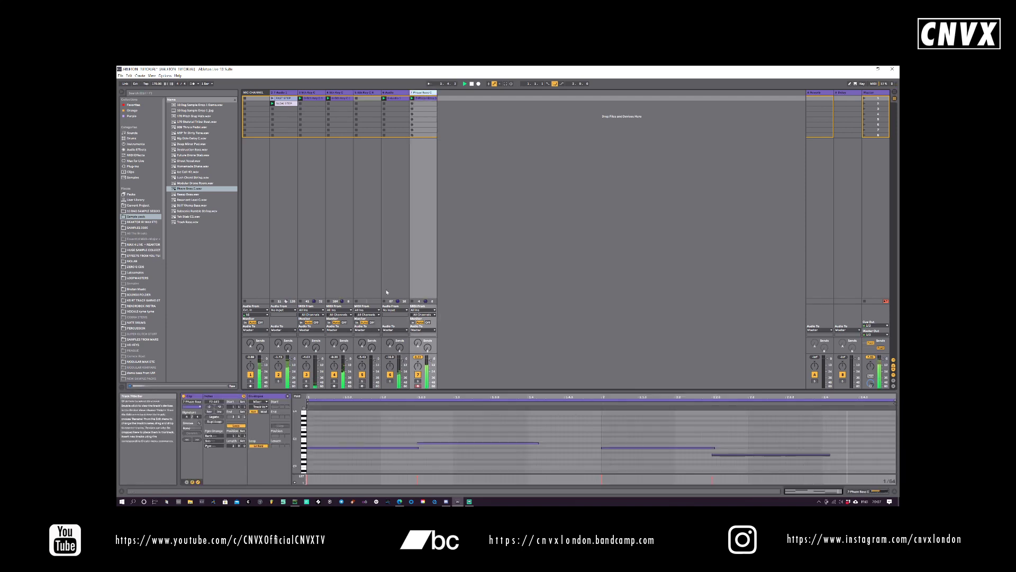
{"action": "left_click", "coordinate": [866, 492]}
{"action": "left_click_drag", "start_coordinate": [217, 480], "coordinate": [218, 479]}
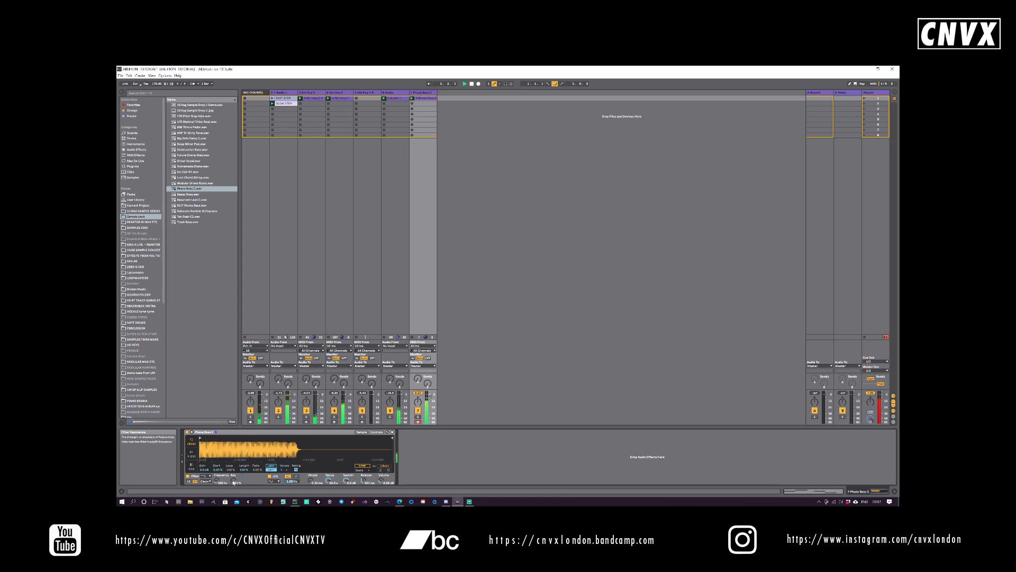
- Arm the reversed Simpler track and record a MIDI clip into its first slot
{"action": "left_click", "coordinate": [367, 93]}
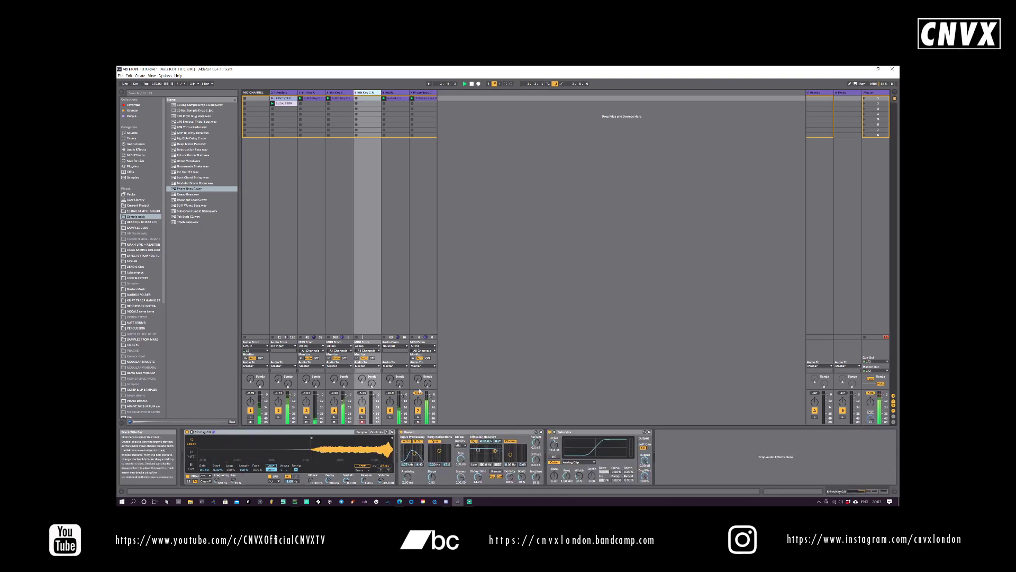
{"action": "left_click", "coordinate": [363, 422]}
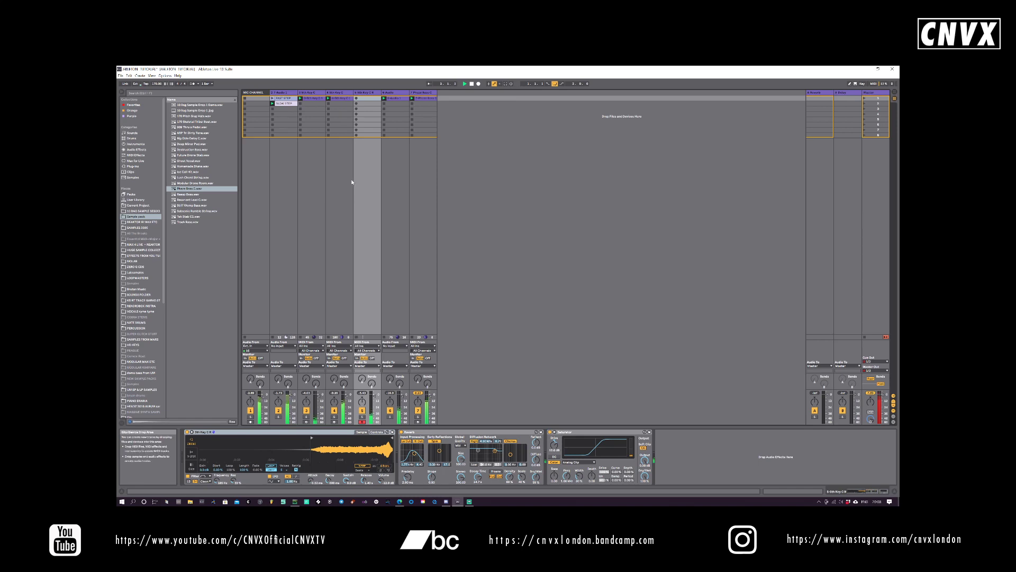
{"action": "left_click", "coordinate": [356, 99]}
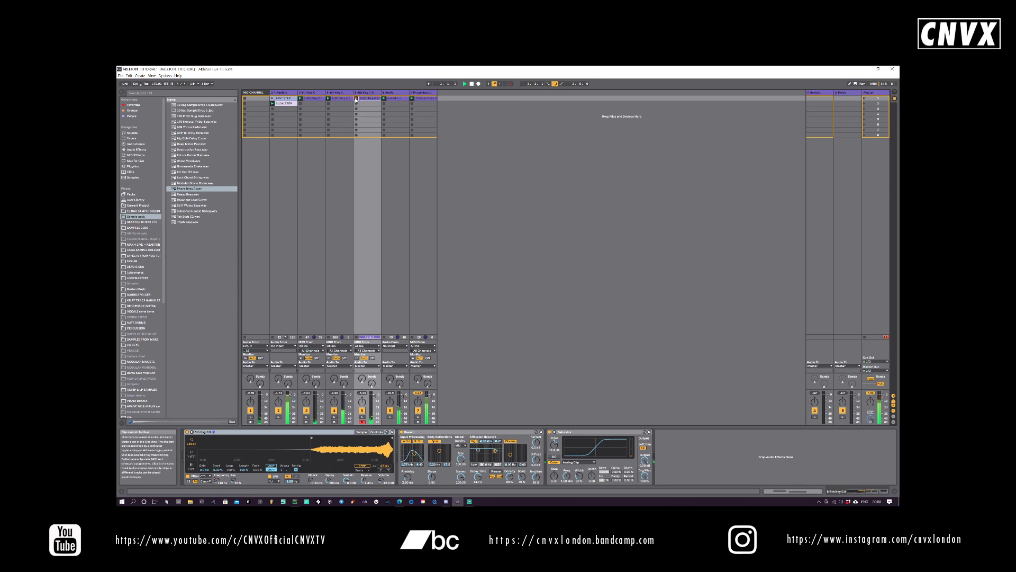
{"action": "left_click", "coordinate": [356, 99]}
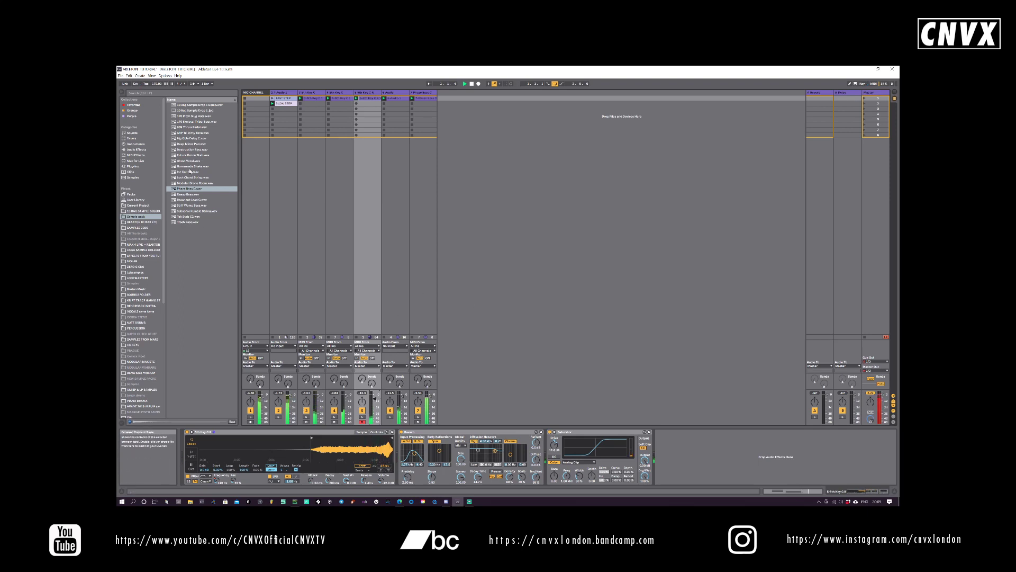
- Audition sounds from the sample pack and place the Homemade loop in the second slot of a new audio track
{"action": "left_click", "coordinate": [191, 172]}
{"action": "left_click", "coordinate": [193, 217]}
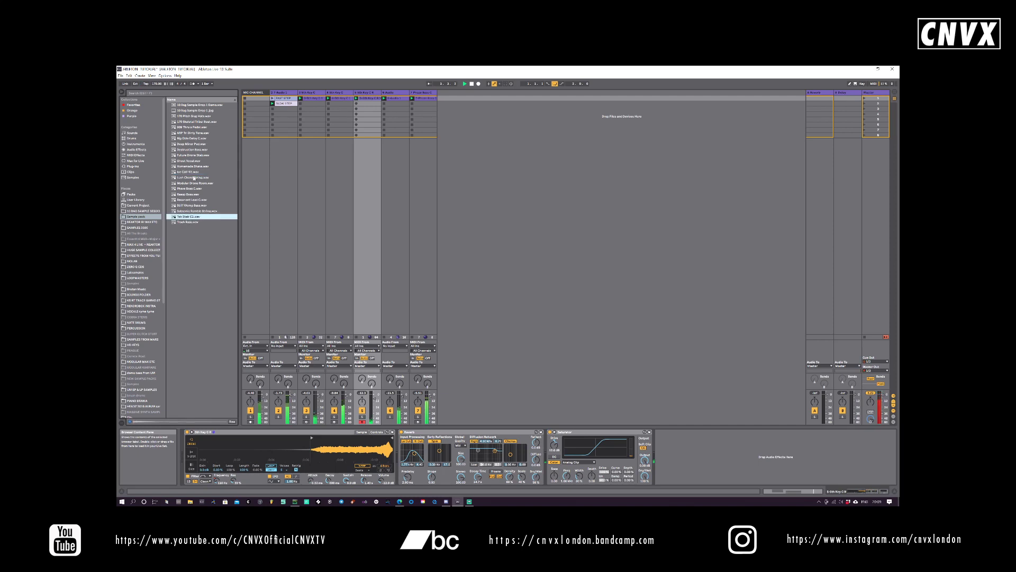
{"action": "left_click", "coordinate": [193, 150]}
{"action": "left_click", "coordinate": [193, 167]}
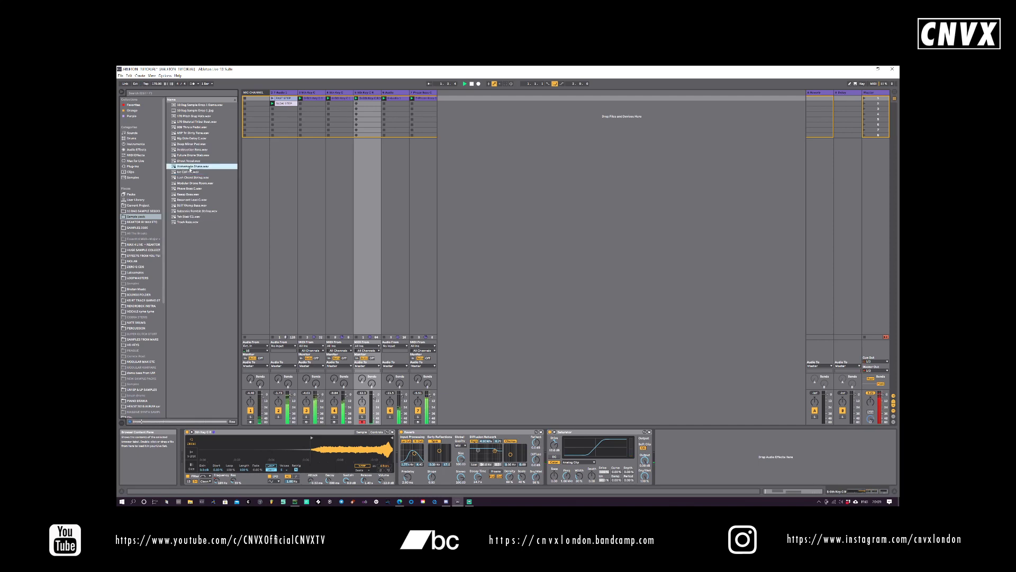
{"action": "left_click_drag", "start_coordinate": [189, 170], "coordinate": [443, 107]}
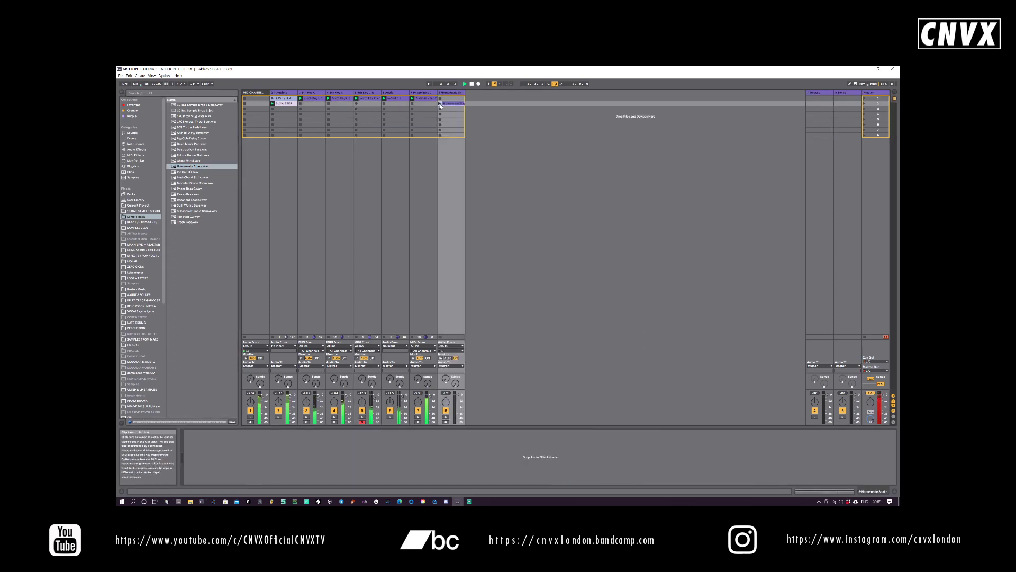
- Launch the Homemade loop clip and adjust its track volume
{"action": "left_click", "coordinate": [441, 105]}
{"action": "left_click", "coordinate": [451, 105]}
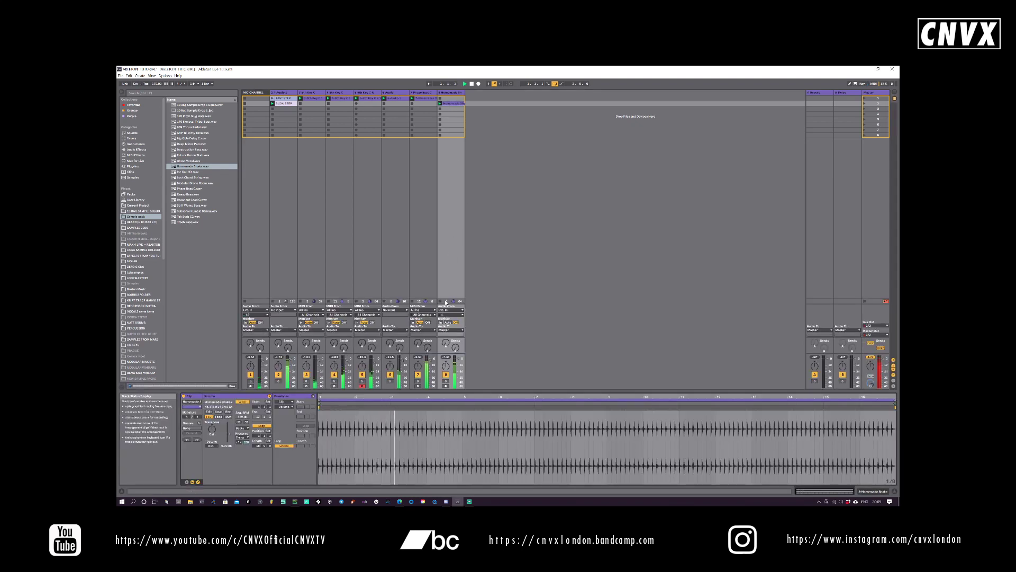
{"action": "left_click_drag", "start_coordinate": [459, 359], "coordinate": [460, 361]}
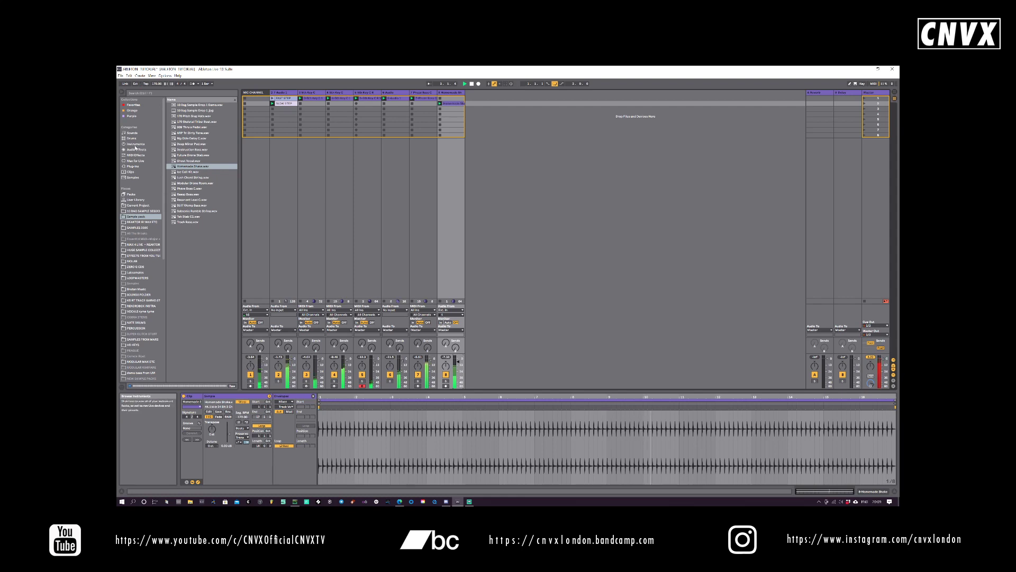
- Add a Simpler on another new track and load the Days String sample from the second Drop folder of the sample series
{"action": "left_click", "coordinate": [136, 144]}
{"action": "left_click_drag", "start_coordinate": [182, 156], "coordinate": [511, 130]}
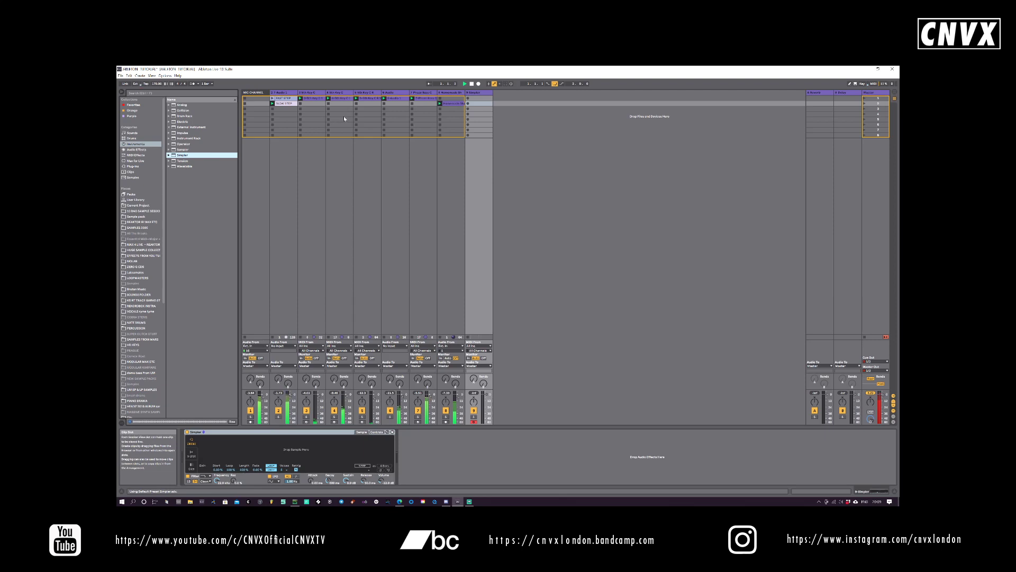
{"action": "left_click", "coordinate": [137, 217]}
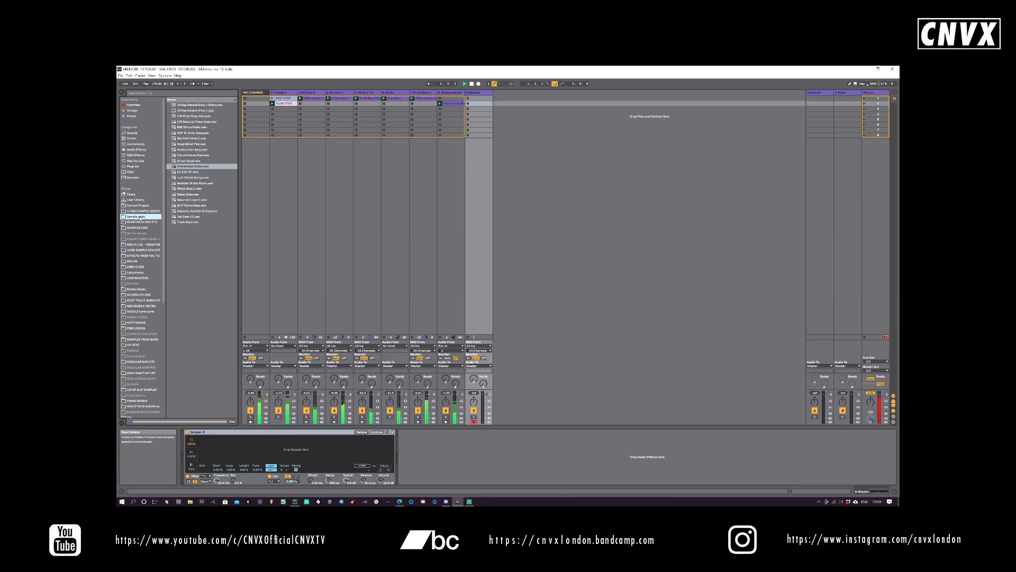
{"action": "key", "text": "Up"}
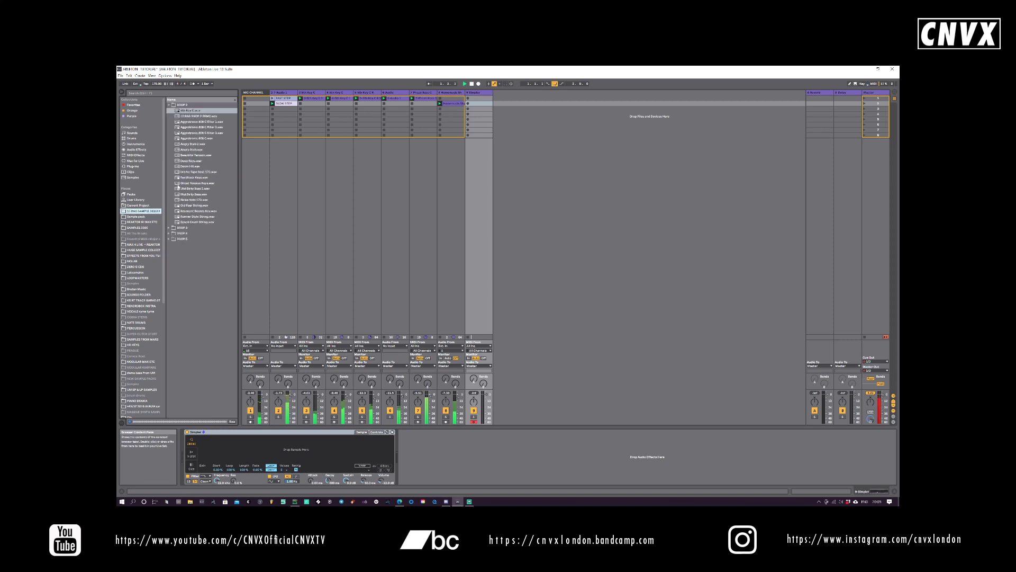
{"action": "key", "text": "Left"}
{"action": "left_click", "coordinate": [168, 111]}
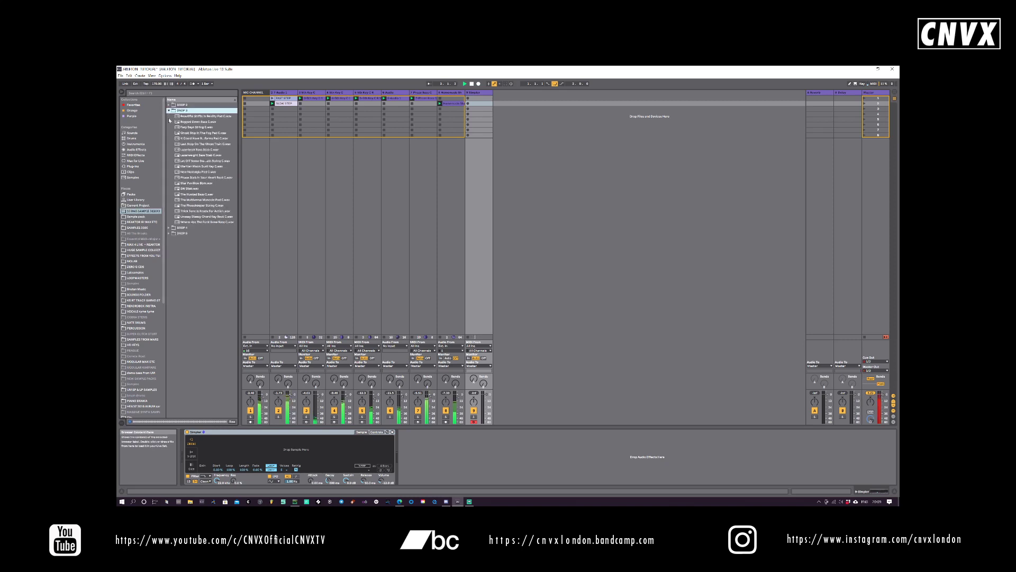
{"action": "left_click", "coordinate": [200, 128]}
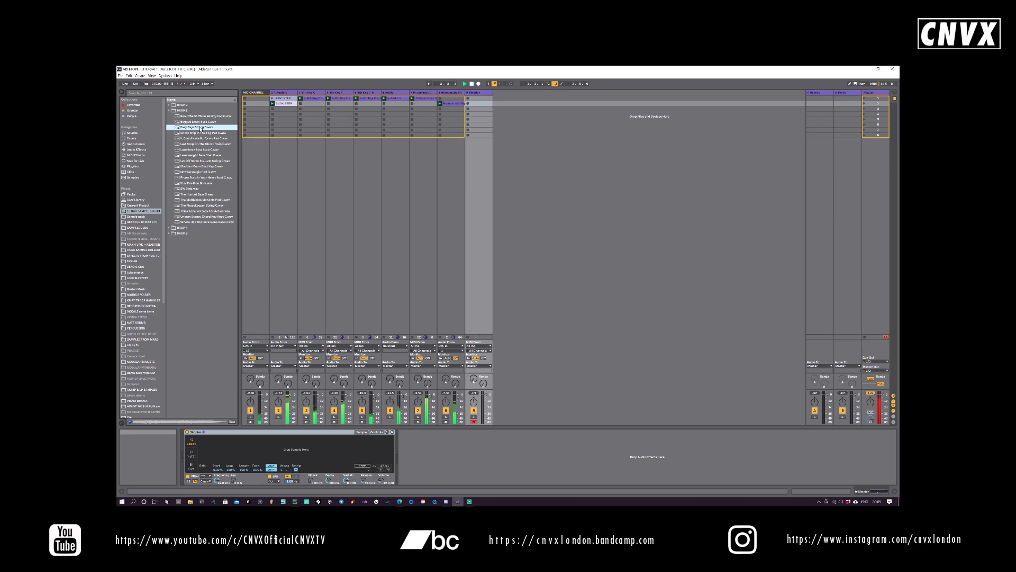
{"action": "left_click_drag", "start_coordinate": [258, 448], "coordinate": [258, 450]}
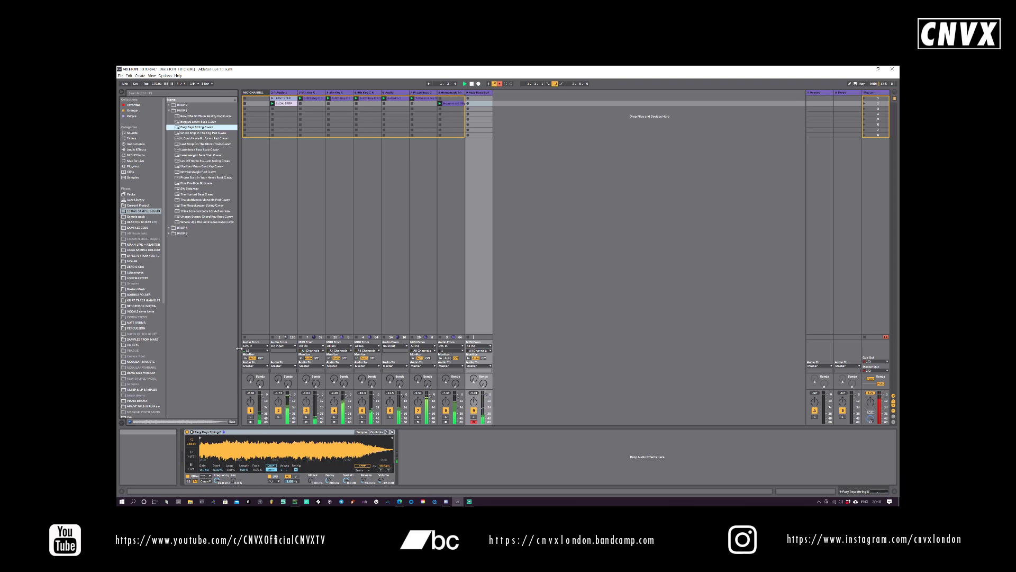
- Adjust the release, sustain and decay of the string Simpler's envelope
{"action": "left_click_drag", "start_coordinate": [369, 481], "coordinate": [369, 448]}
{"action": "mouse_move", "coordinate": [347, 480]}
{"action": "left_mouse_down"}
{"action": "mouse_move", "coordinate": [347, 493]}
{"action": "mouse_move", "coordinate": [351, 484]}
{"action": "left_mouse_up"}
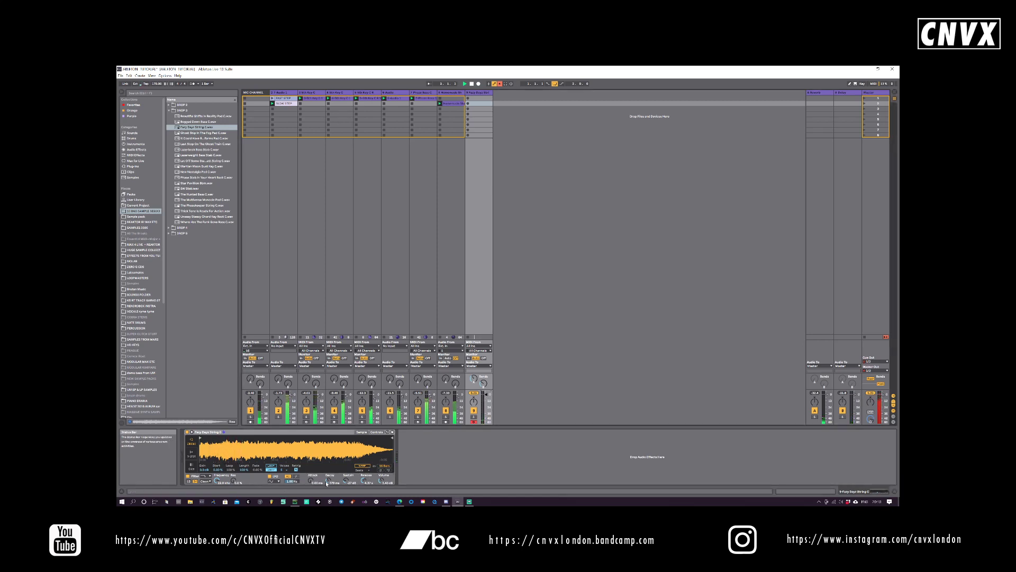
{"action": "left_click_drag", "start_coordinate": [329, 480], "coordinate": [329, 467]}
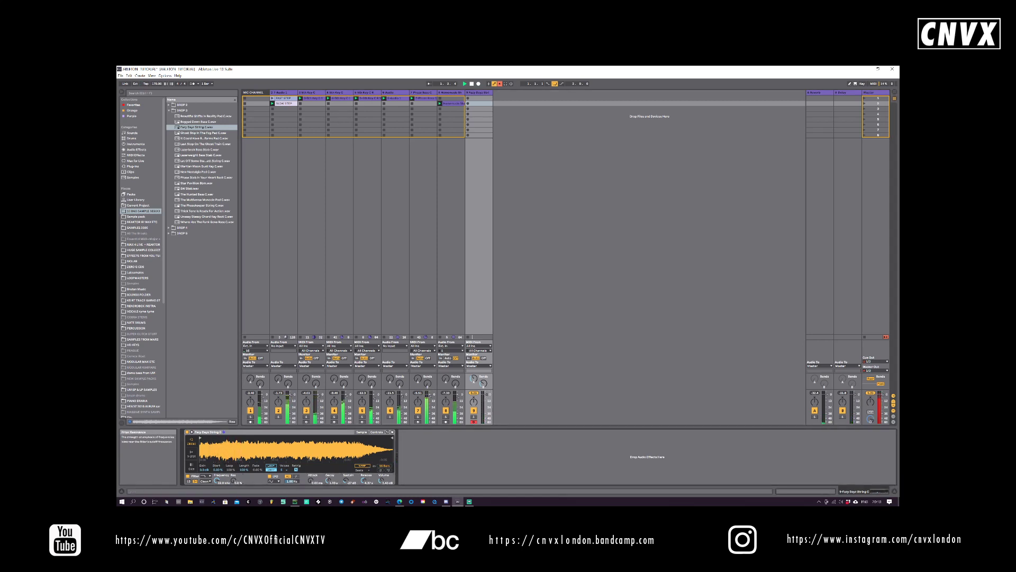
- Adjust the string Simpler's filter cutoff and add the Chorus and Delay audio effects after it
{"action": "left_click_drag", "start_coordinate": [217, 480], "coordinate": [218, 486]}
{"action": "left_click_drag", "start_coordinate": [217, 481], "coordinate": [236, 495]}
{"action": "left_click", "coordinate": [139, 166]}
{"action": "left_click", "coordinate": [137, 149]}
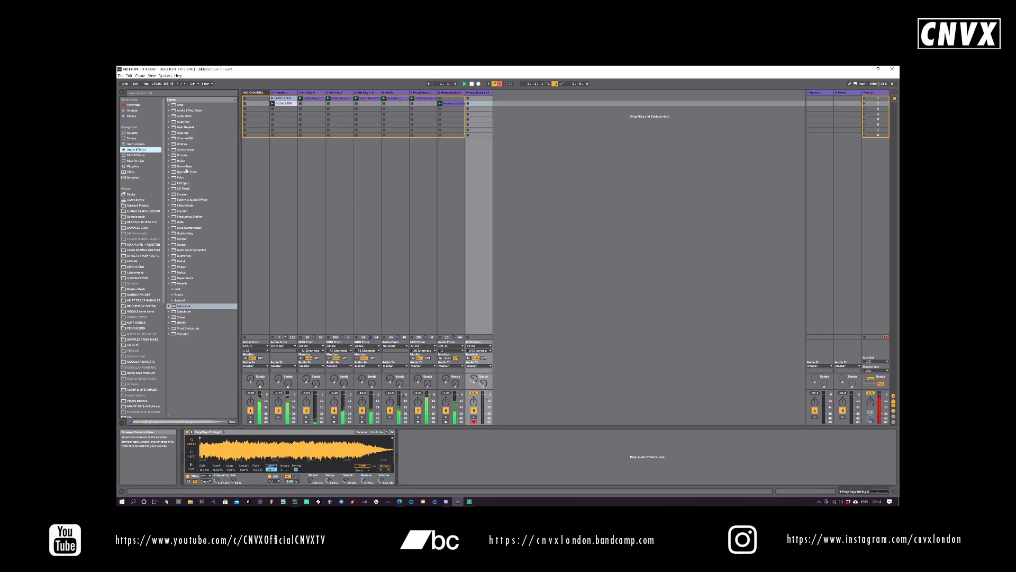
{"action": "left_click", "coordinate": [182, 144]}
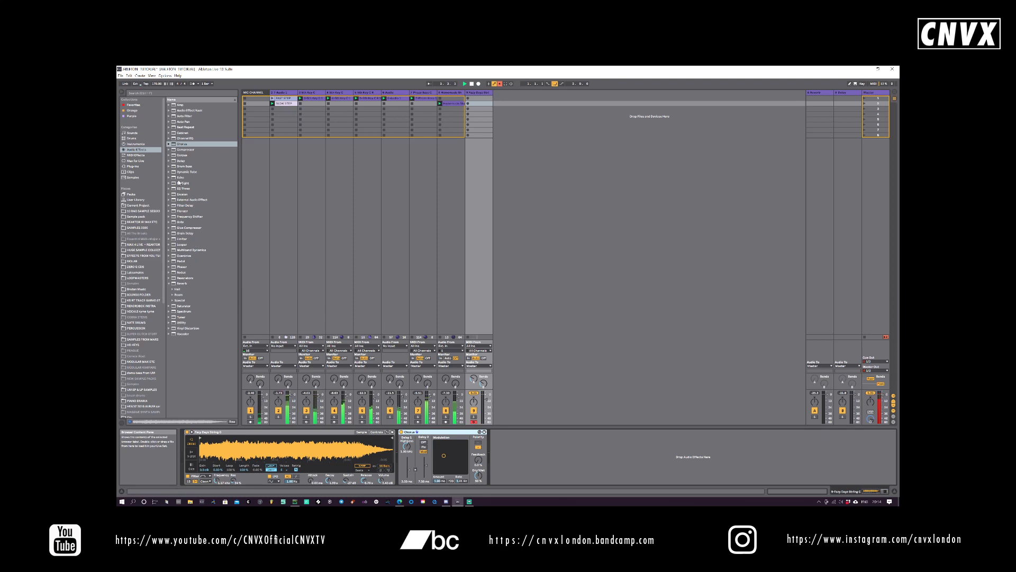
{"action": "left_click", "coordinate": [179, 161]}
{"action": "mouse_move", "coordinate": [179, 162]}
{"action": "left_mouse_down"}
{"action": "mouse_move", "coordinate": [455, 397]}
{"action": "mouse_move", "coordinate": [548, 450]}
{"action": "mouse_move", "coordinate": [562, 445]}
{"action": "left_mouse_up"}
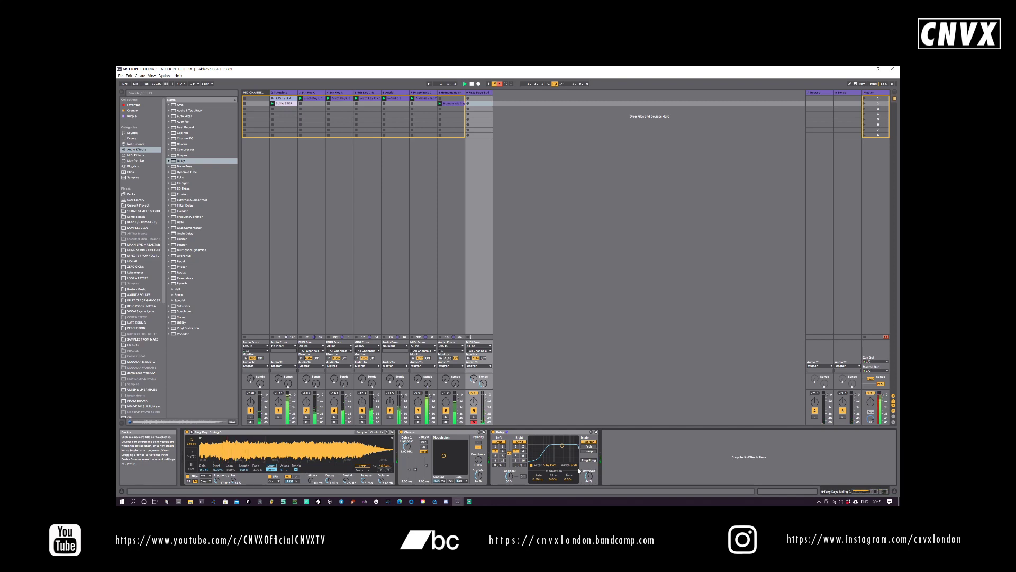
- Record a MIDI clip in the string track's first slot and duplicate the track
{"action": "left_click", "coordinate": [468, 99]}
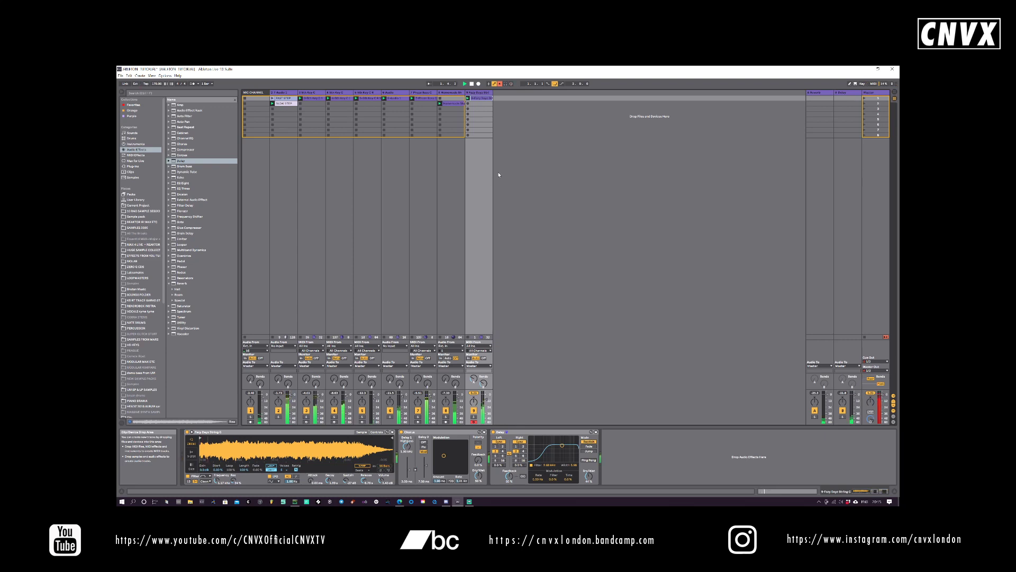
{"action": "right_click", "coordinate": [480, 94]}
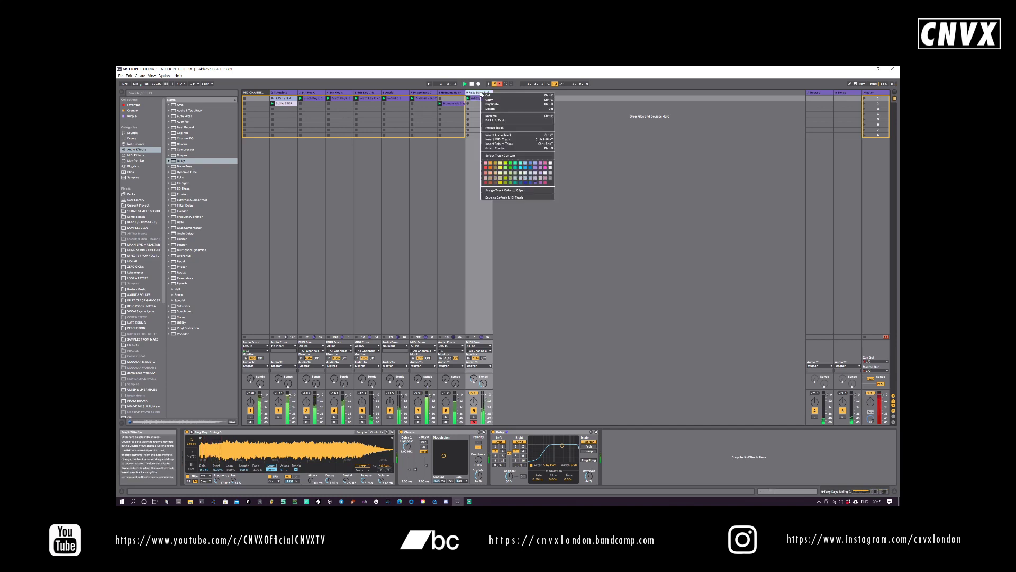
{"action": "left_click", "coordinate": [501, 104]}
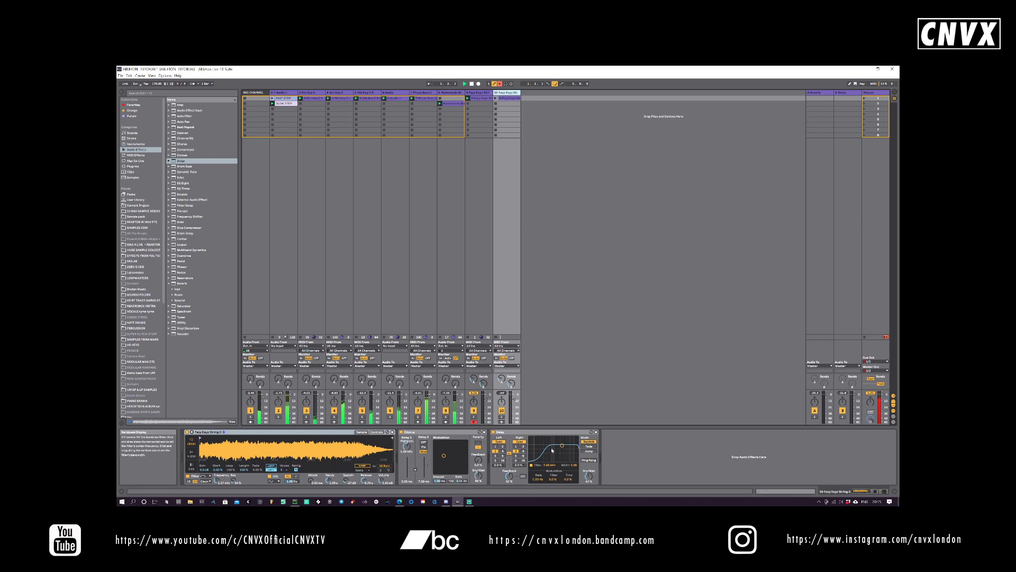
- Adjust the Delay filter and Simpler cutoff on the duplicated string track, and record a MIDI clip in its second slot
{"action": "left_click_drag", "start_coordinate": [562, 446], "coordinate": [565, 445]}
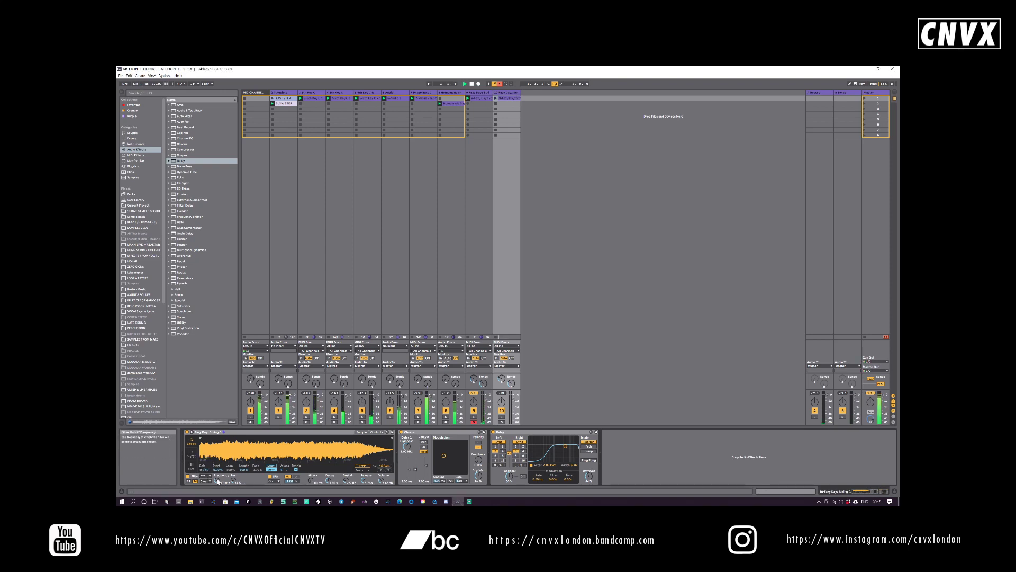
{"action": "left_click_drag", "start_coordinate": [216, 481], "coordinate": [217, 488]}
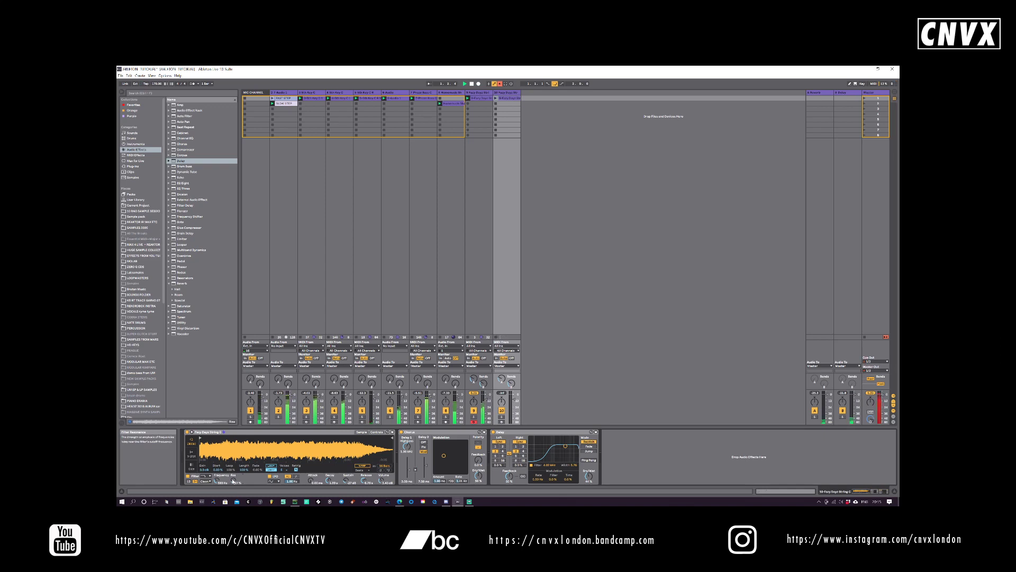
{"action": "left_click", "coordinate": [502, 422]}
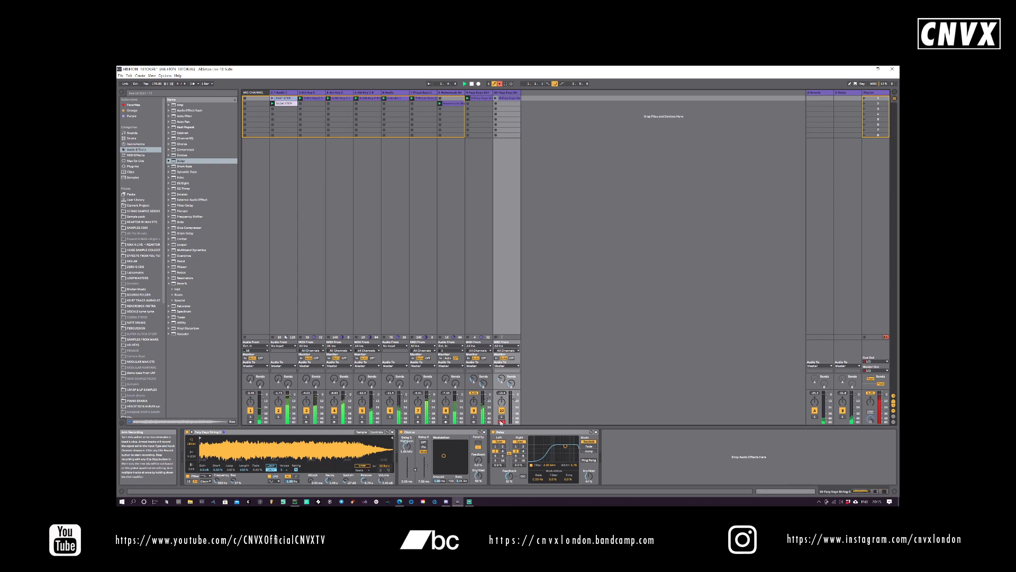
{"action": "left_click", "coordinate": [496, 103]}
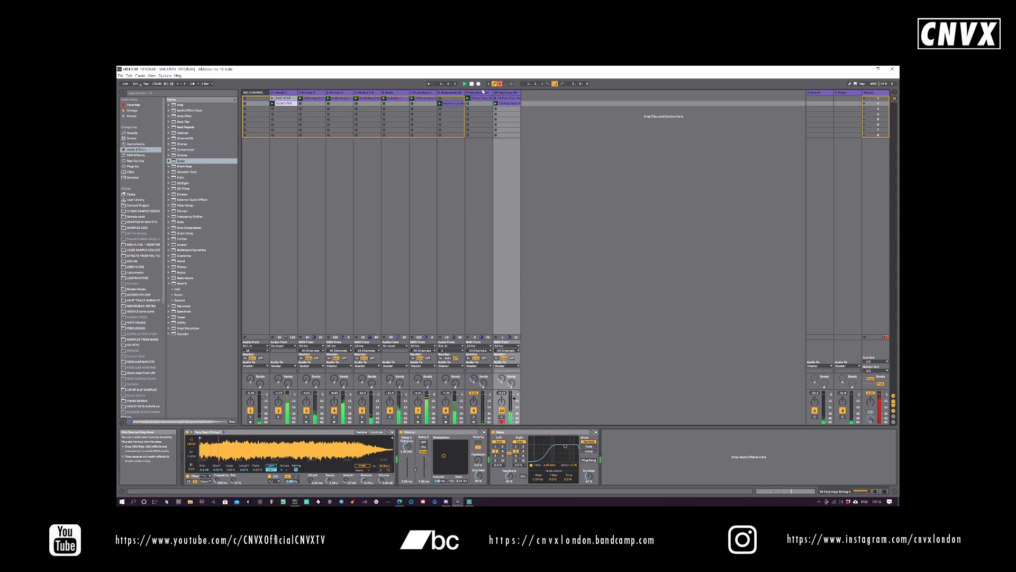
- Duplicate the second string track and select the new copy, leaving its clip slots empty
{"action": "right_click", "coordinate": [509, 93]}
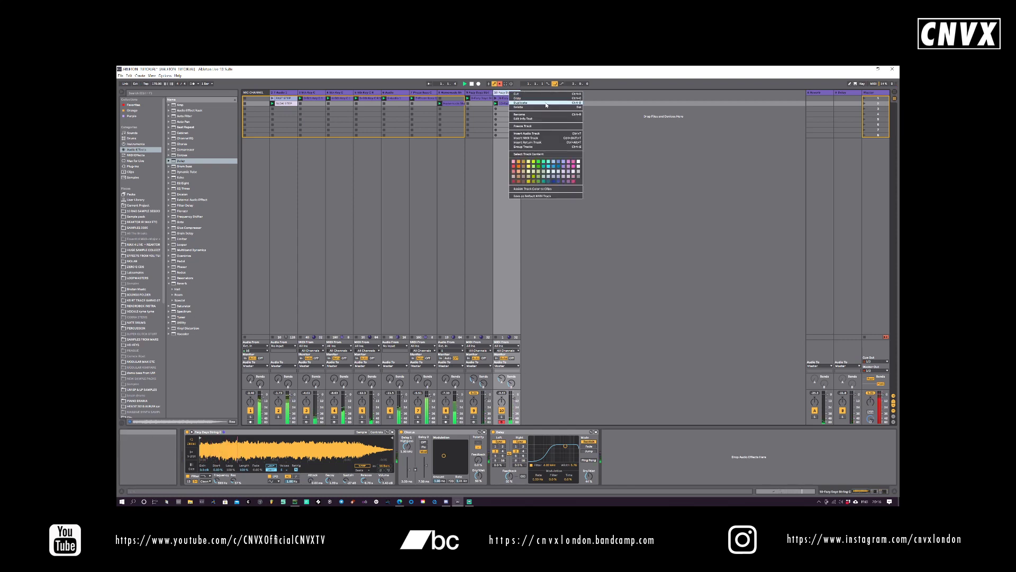
{"action": "left_click", "coordinate": [546, 103]}
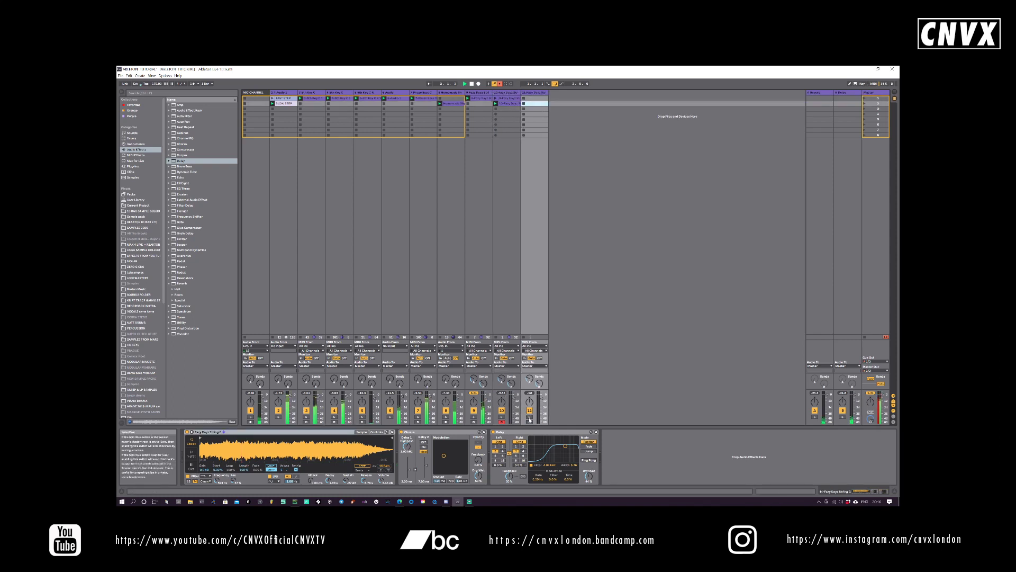
{"action": "left_click", "coordinate": [539, 92]}
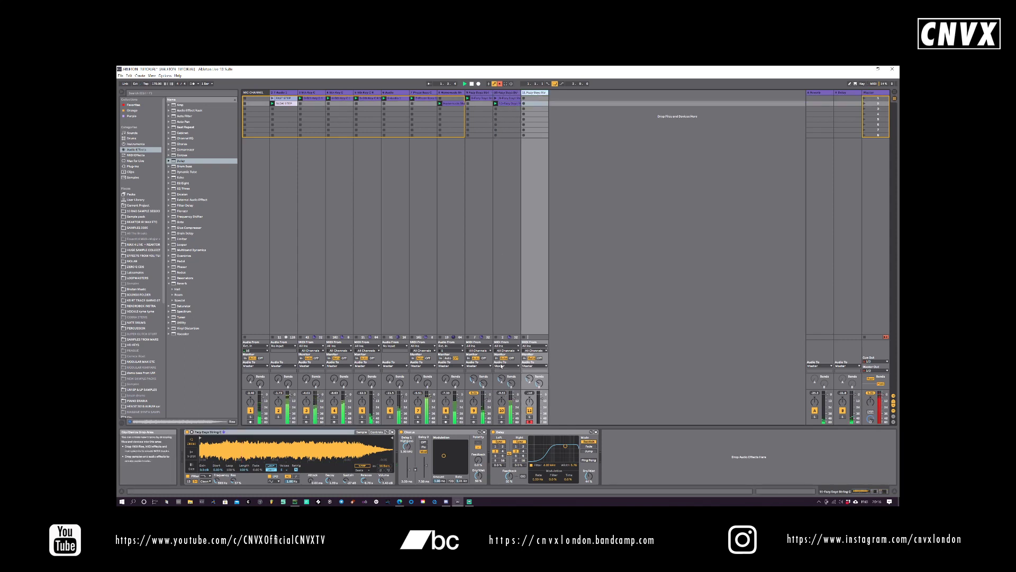
- Change the filter type on the third string track's Simpler and adjust its envelope sustain, decay and filter cutoff
{"action": "left_click", "coordinate": [207, 476]}
{"action": "left_click", "coordinate": [208, 463]}
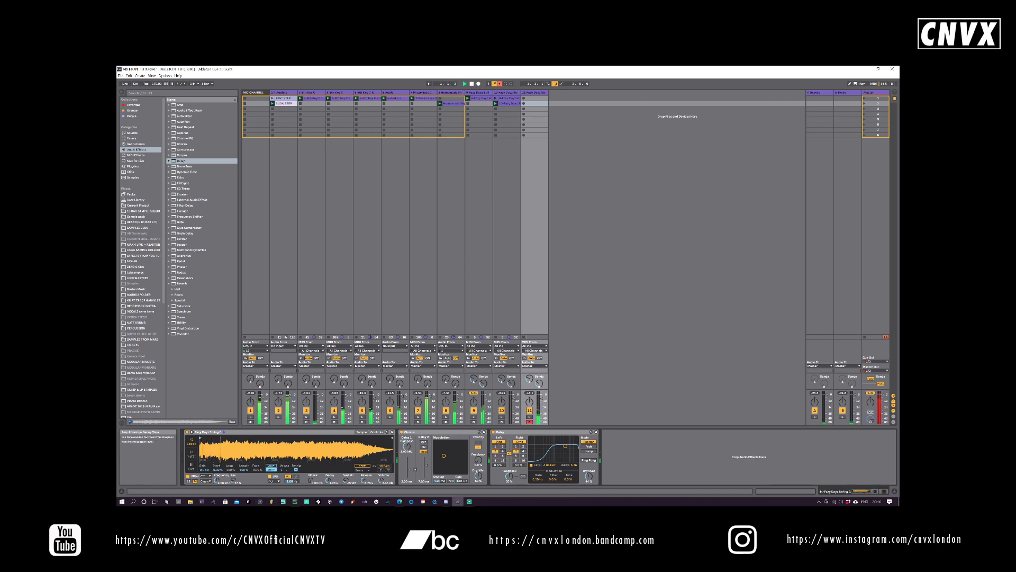
{"action": "left_click_drag", "start_coordinate": [346, 481], "coordinate": [329, 478]}
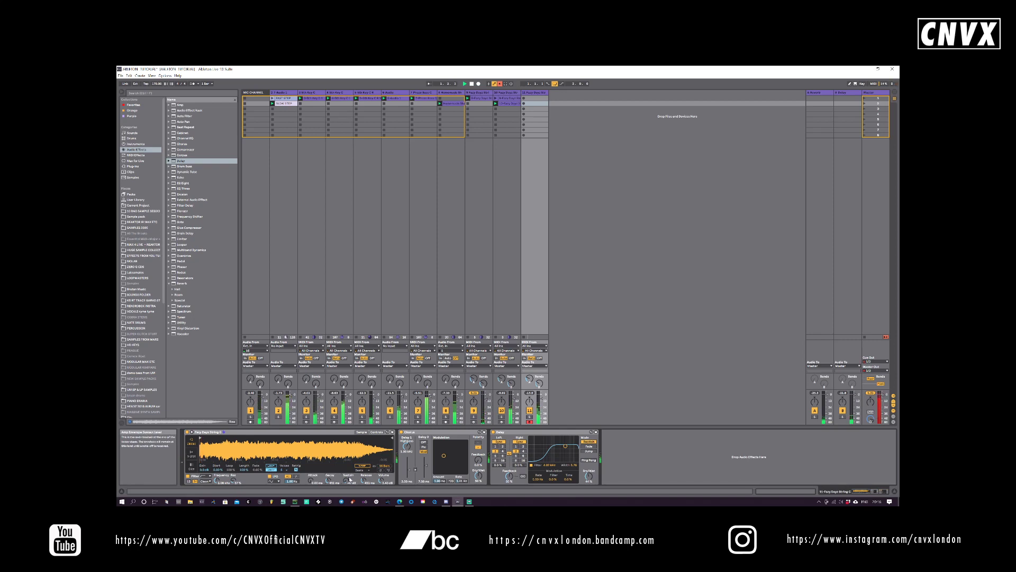
{"action": "left_click_drag", "start_coordinate": [217, 480], "coordinate": [217, 492]}
{"action": "left_click_drag", "start_coordinate": [217, 481], "coordinate": [217, 503]}
{"action": "mouse_move", "coordinate": [217, 481]}
{"action": "left_mouse_down"}
{"action": "mouse_move", "coordinate": [217, 454]}
{"action": "mouse_move", "coordinate": [217, 474]}
{"action": "left_mouse_up"}
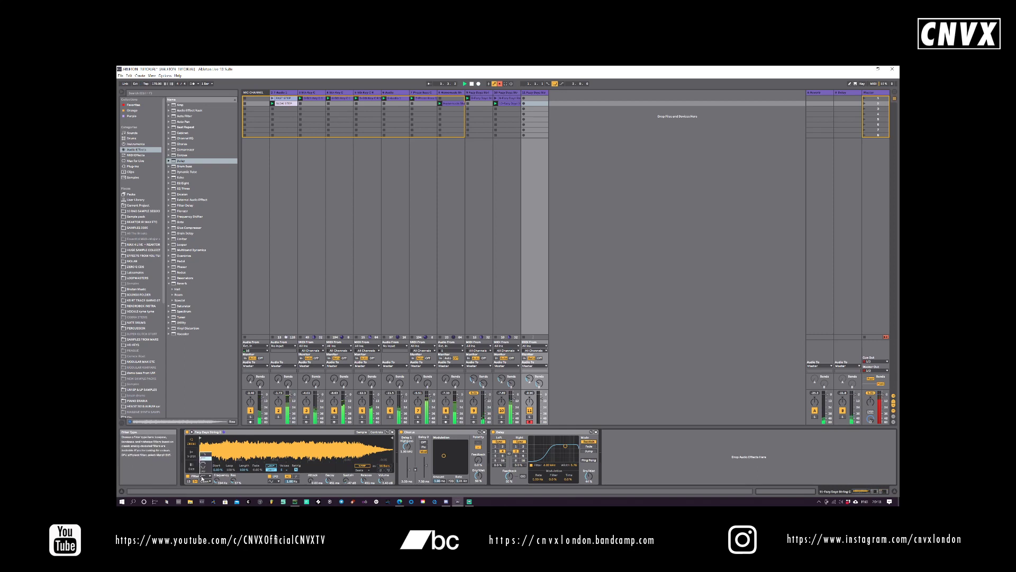
{"action": "mouse_move", "coordinate": [216, 482]}
{"action": "left_mouse_down"}
{"action": "mouse_move", "coordinate": [216, 469]}
{"action": "mouse_move", "coordinate": [216, 490]}
{"action": "left_mouse_up"}
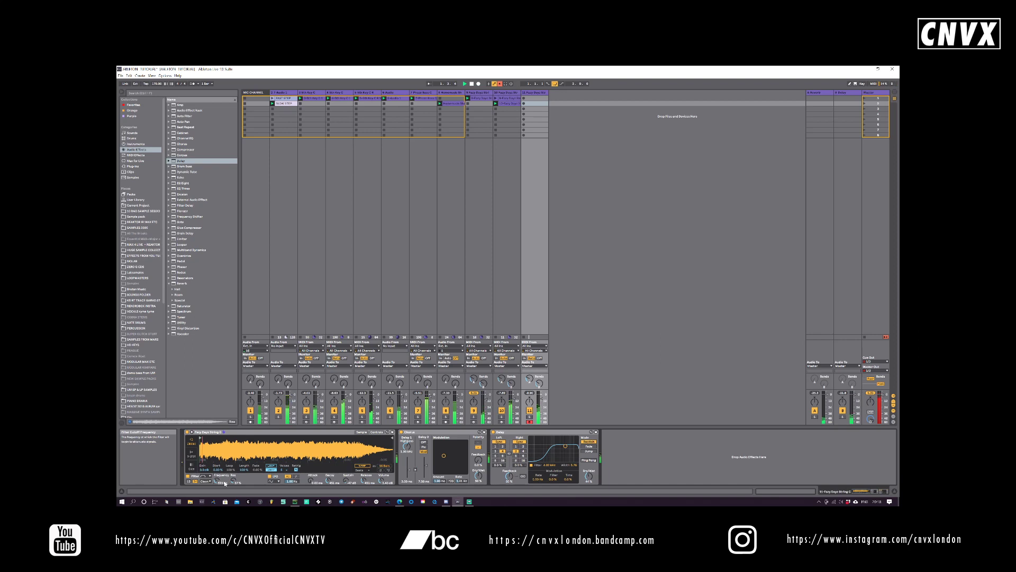
{"action": "mouse_move", "coordinate": [221, 486]}
{"action": "left_mouse_down"}
{"action": "mouse_move", "coordinate": [221, 475]}
{"action": "mouse_move", "coordinate": [217, 483]}
{"action": "left_mouse_up"}
- Record a MIDI clip in the third string track's second slot and nudge its middle notes earlier
{"action": "key", "text": "Return"}
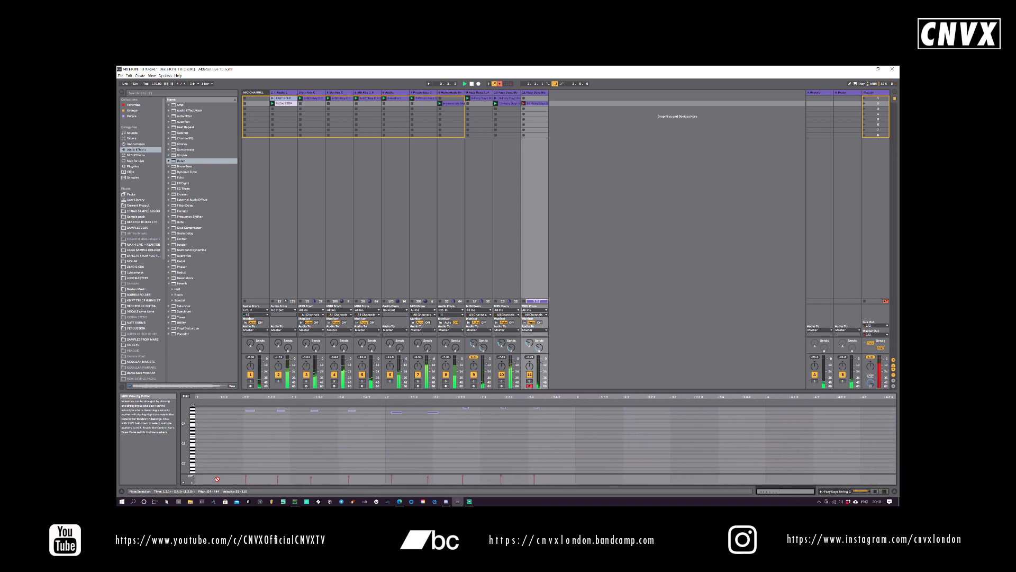
{"action": "key", "text": "Return"}
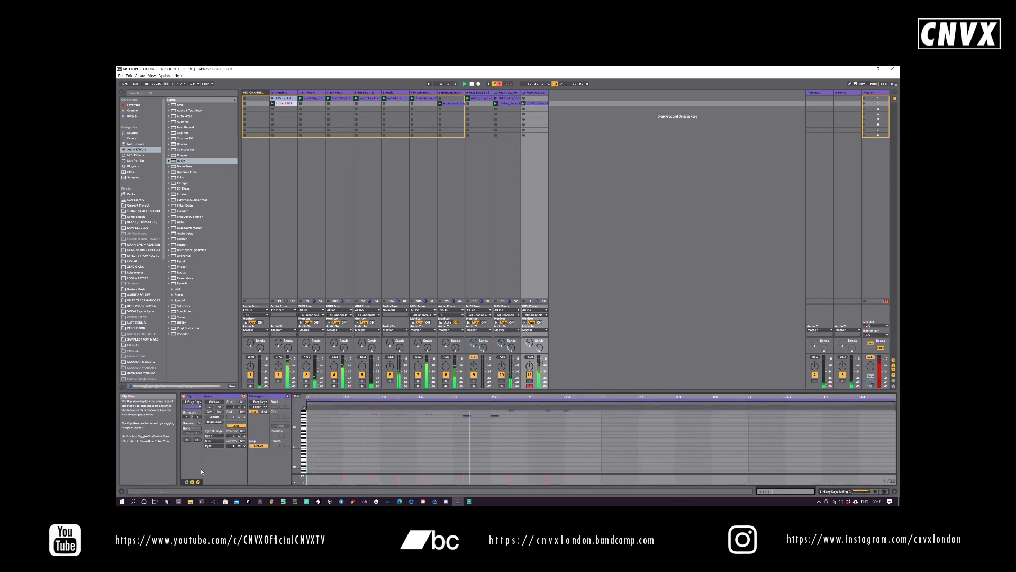
{"action": "left_click", "coordinate": [462, 416]}
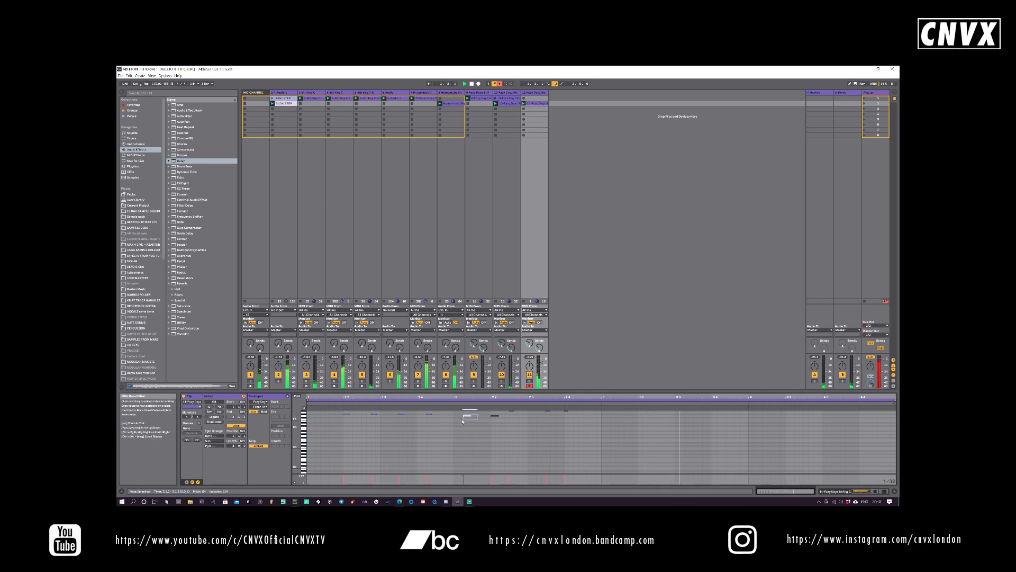
{"action": "key", "text": "Left"}
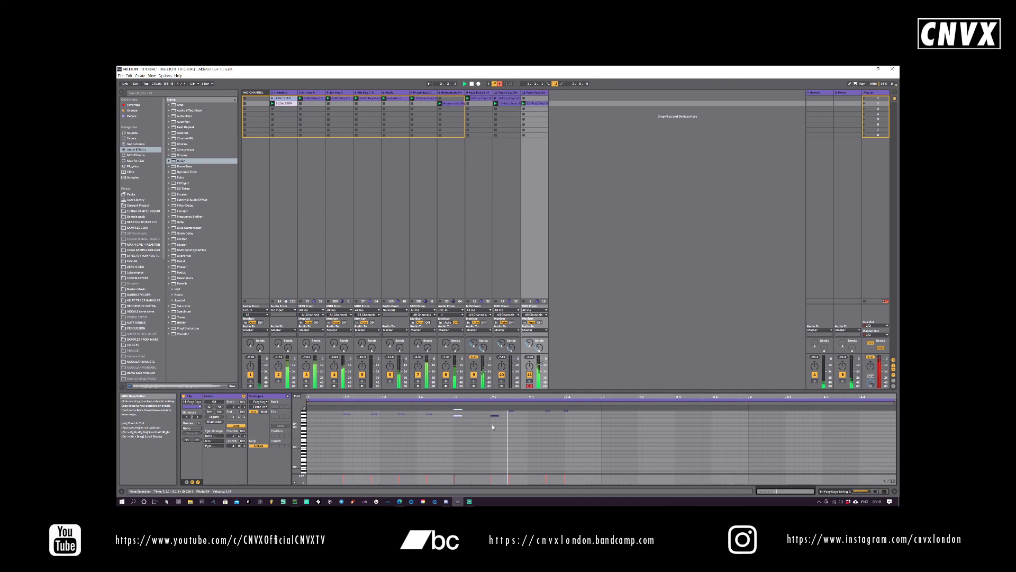
{"action": "left_click", "coordinate": [490, 417]}
{"action": "key", "text": "Left"}
{"action": "key", "text": "Right"}
- Correct the timing of the last high notes in the third string track's MIDI clip
{"action": "left_click", "coordinate": [566, 411]}
{"action": "key", "text": "Right"}
{"action": "key", "text": "Right"}
{"action": "left_click", "coordinate": [540, 411]}
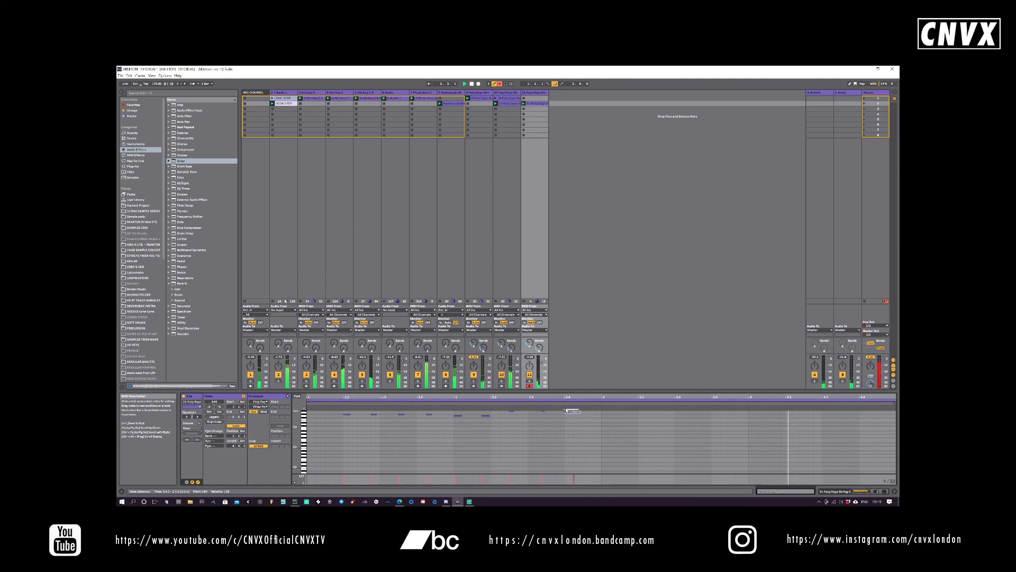
{"action": "left_click", "coordinate": [566, 411]}
{"action": "key", "text": "Left"}
{"action": "key", "text": "Left"}
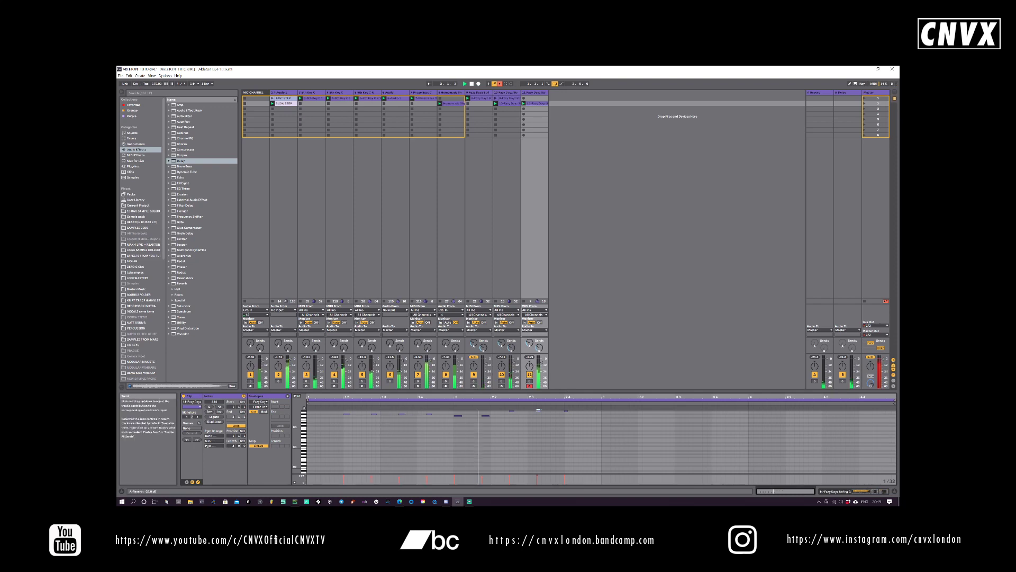
- Adjust the third string track's send levels and bring its device chain back into view
{"action": "left_click", "coordinate": [539, 348]}
{"action": "left_click_drag", "start_coordinate": [530, 343], "coordinate": [529, 338]}
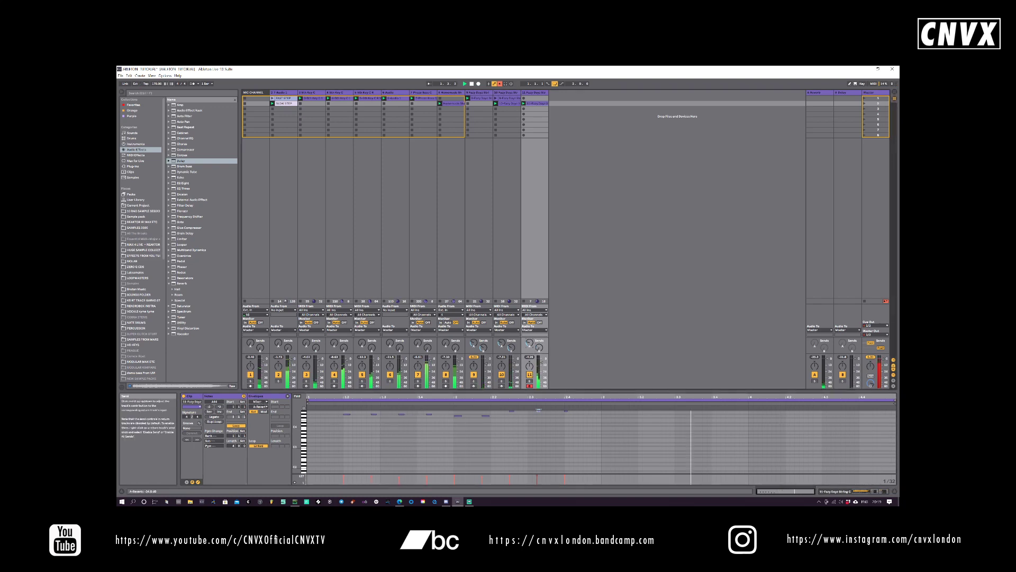
{"action": "left_click", "coordinate": [837, 495]}
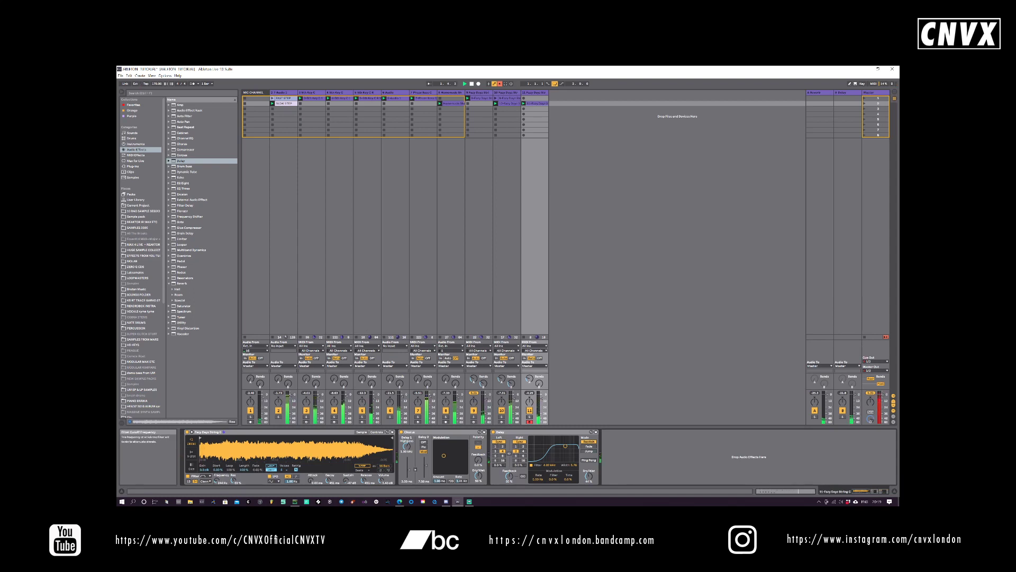
- Insert a new audio track, set its input to the third string track at Post Mixer, and arm it for recording
{"action": "right_click", "coordinate": [560, 95]}
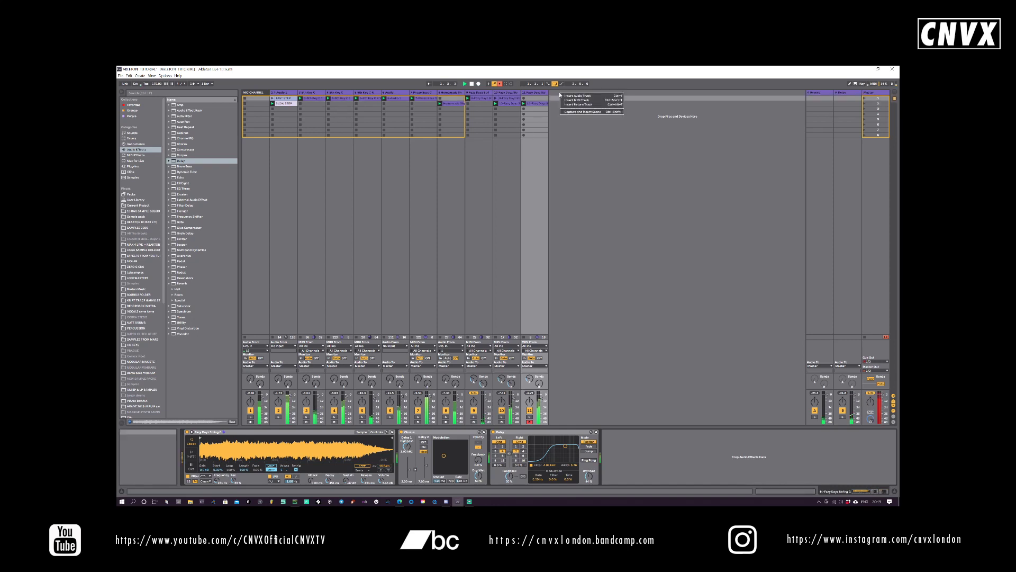
{"action": "left_click", "coordinate": [579, 96]}
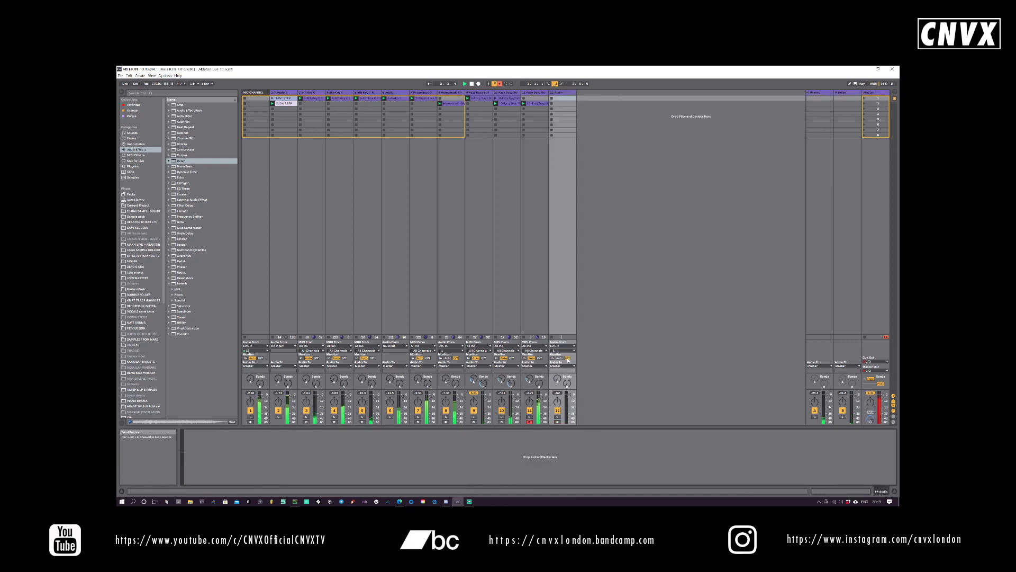
{"action": "left_click", "coordinate": [562, 345]}
{"action": "left_click", "coordinate": [556, 426]}
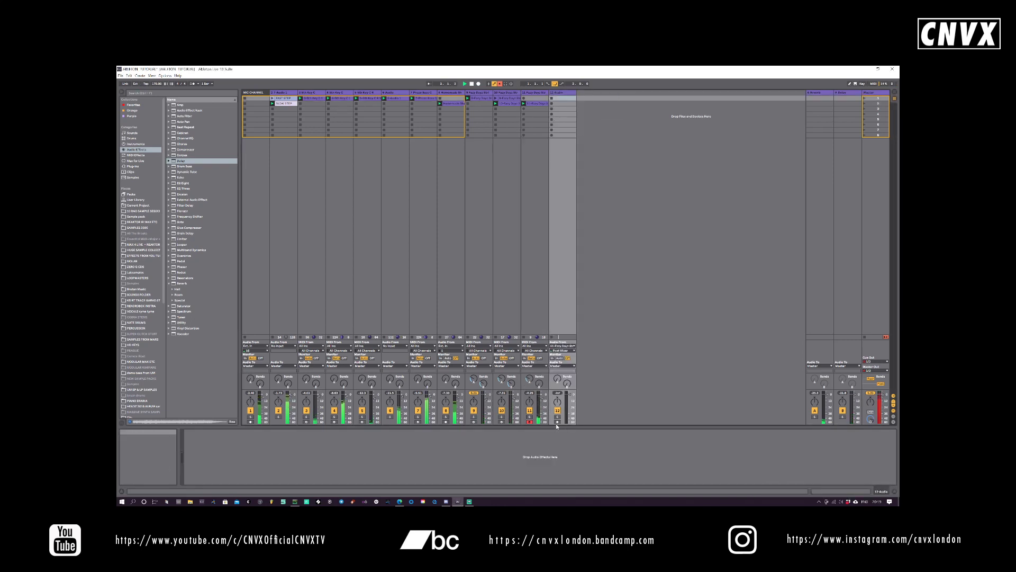
{"action": "left_click", "coordinate": [558, 422]}
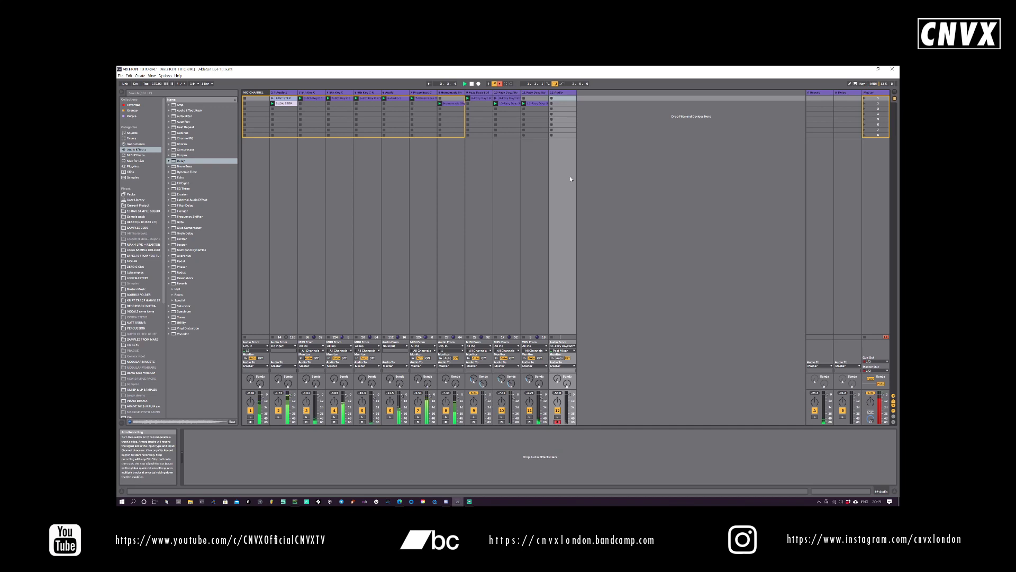
- Discard the first take on the new audio track and record the third string track's output into the first slot again
{"action": "left_click", "coordinate": [554, 99]}
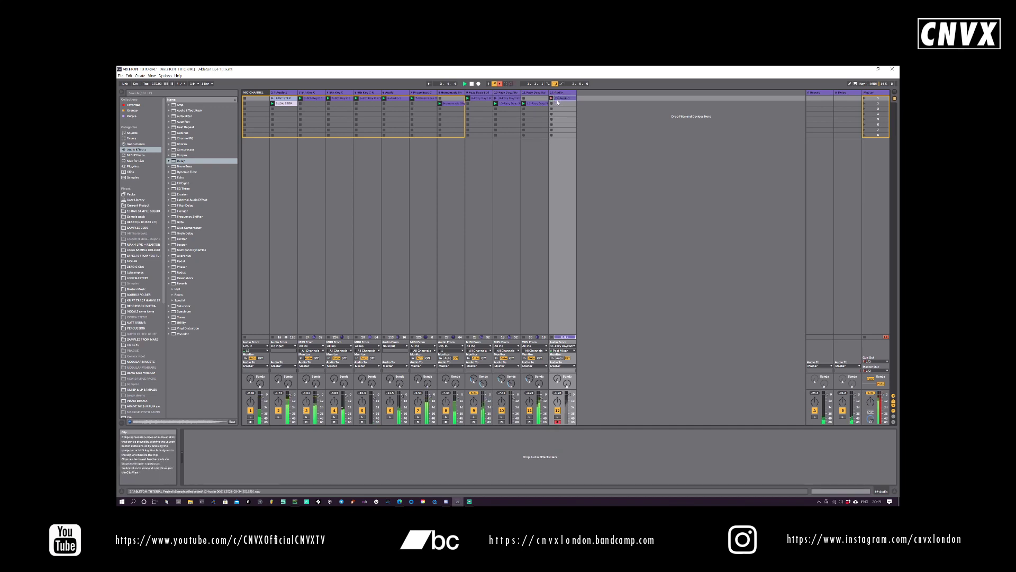
{"action": "key", "text": "Delete"}
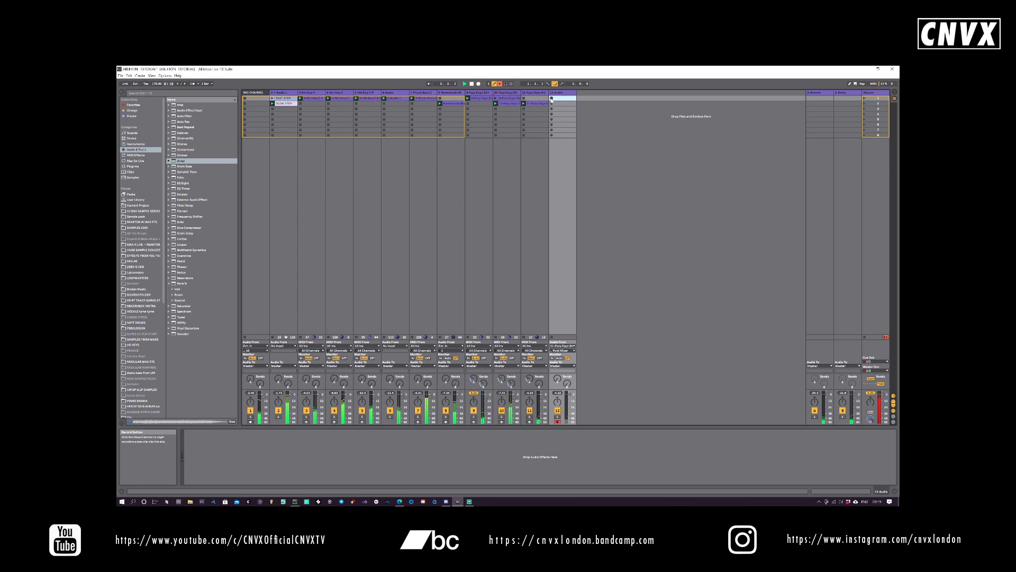
{"action": "left_click", "coordinate": [552, 98]}
{"action": "left_click", "coordinate": [536, 93]}
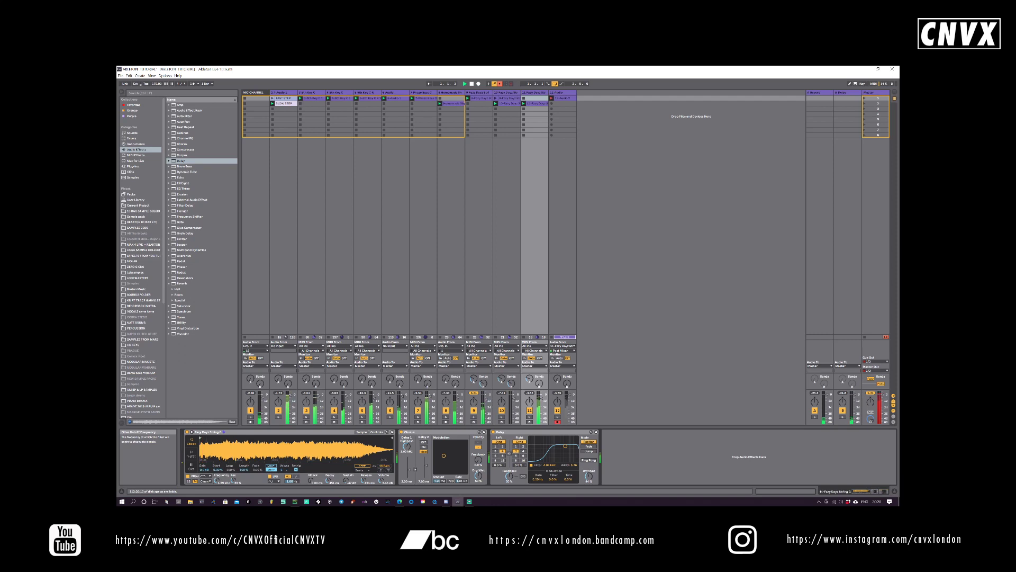
- Finish the recorded string audio clip, set its loop to start at bar 5, and deactivate the source string track
{"action": "left_click", "coordinate": [553, 99]}
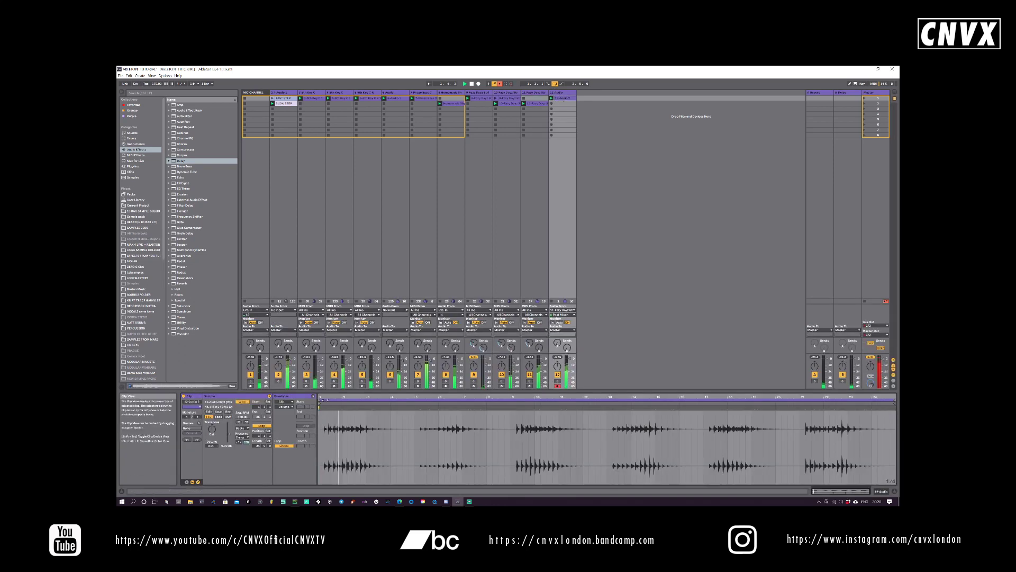
{"action": "left_click_drag", "start_coordinate": [324, 400], "coordinate": [416, 412]}
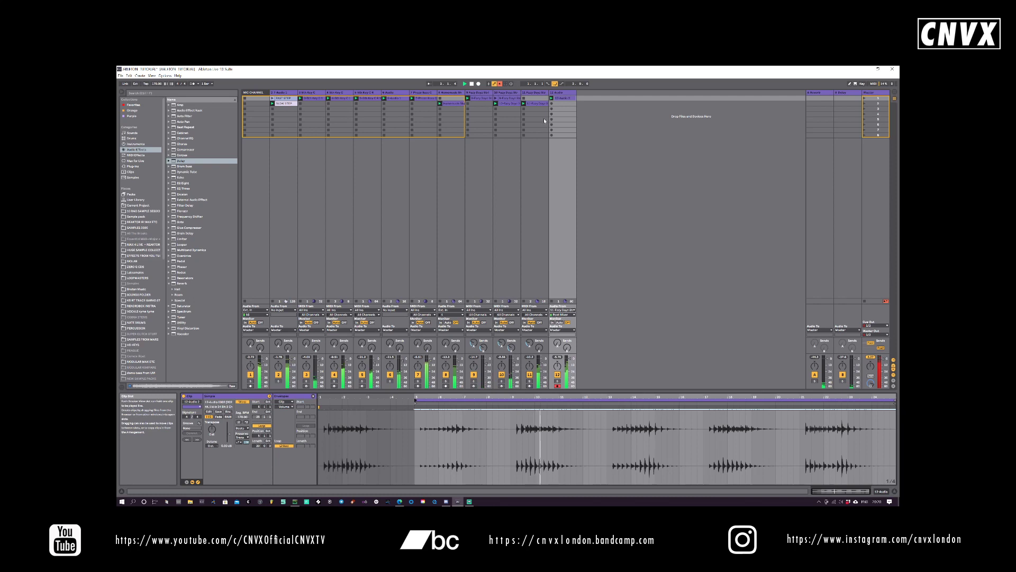
{"action": "left_click", "coordinate": [530, 374]}
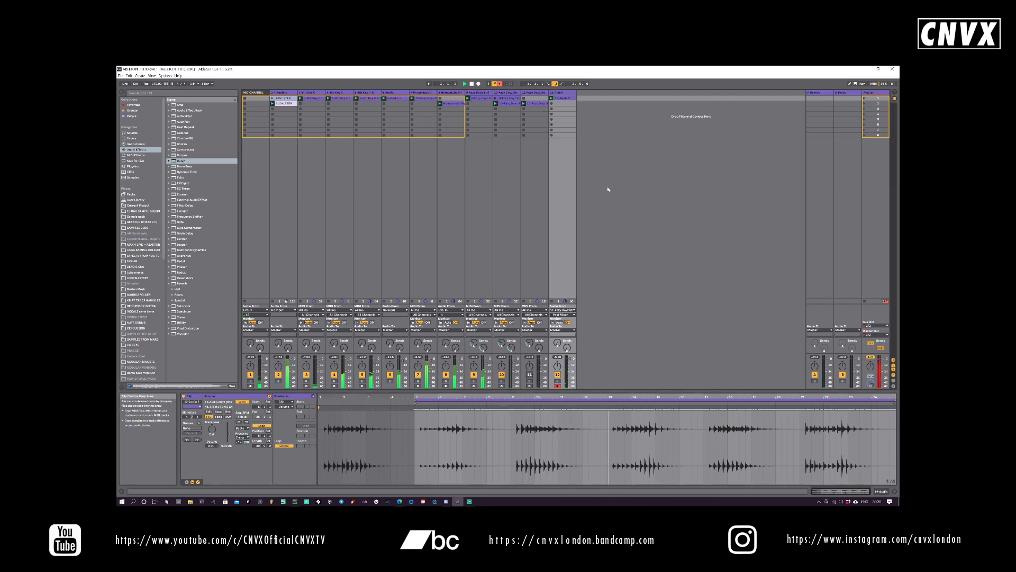
- Adjust the volume of the newly recorded string audio track and select the eighth track
{"action": "left_click_drag", "start_coordinate": [571, 361], "coordinate": [571, 358]}
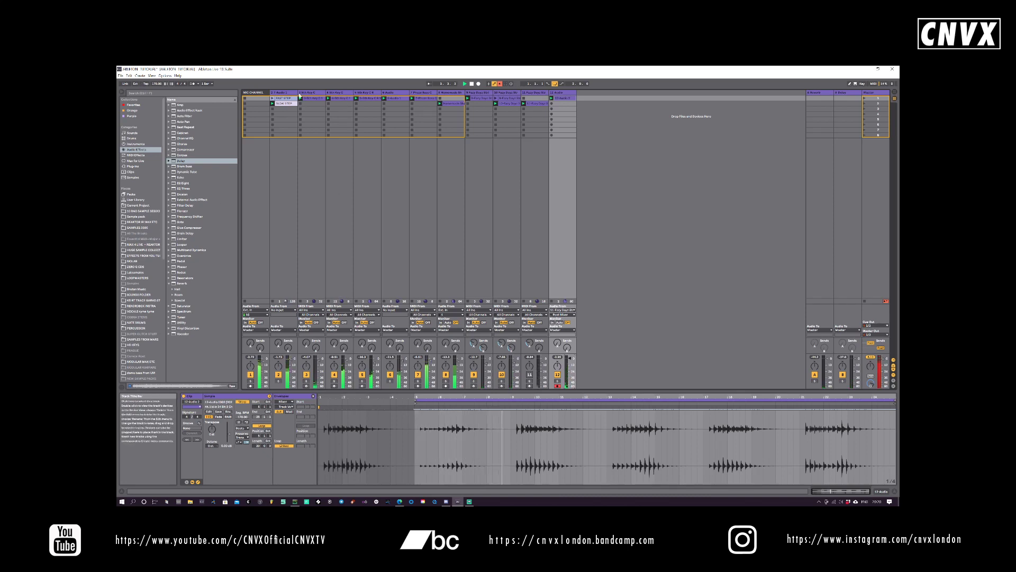
{"action": "left_click", "coordinate": [454, 93]}
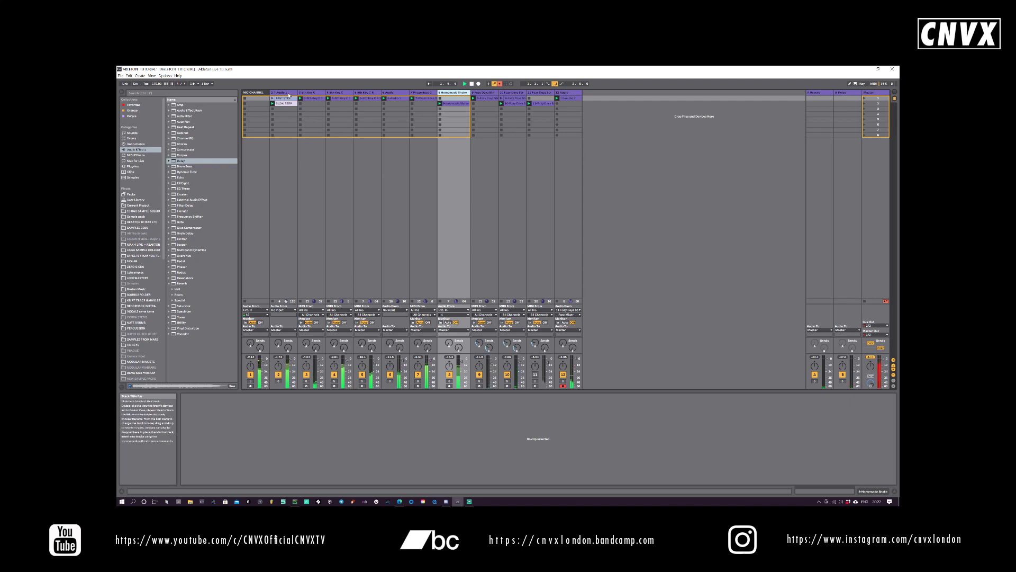
- Sweep the Auto Filter's high-pass cutoff up and back down on the first loop's audio track, adjusting that track's send level during the sweep
{"action": "left_click", "coordinate": [290, 97]}
{"action": "left_click", "coordinate": [867, 490]}
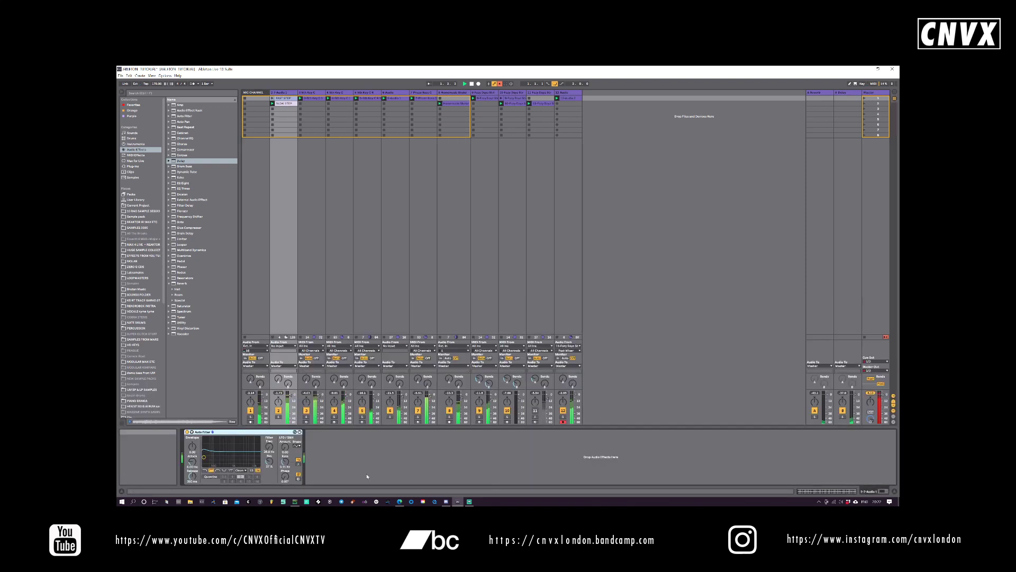
{"action": "left_click_drag", "start_coordinate": [213, 457], "coordinate": [244, 457]}
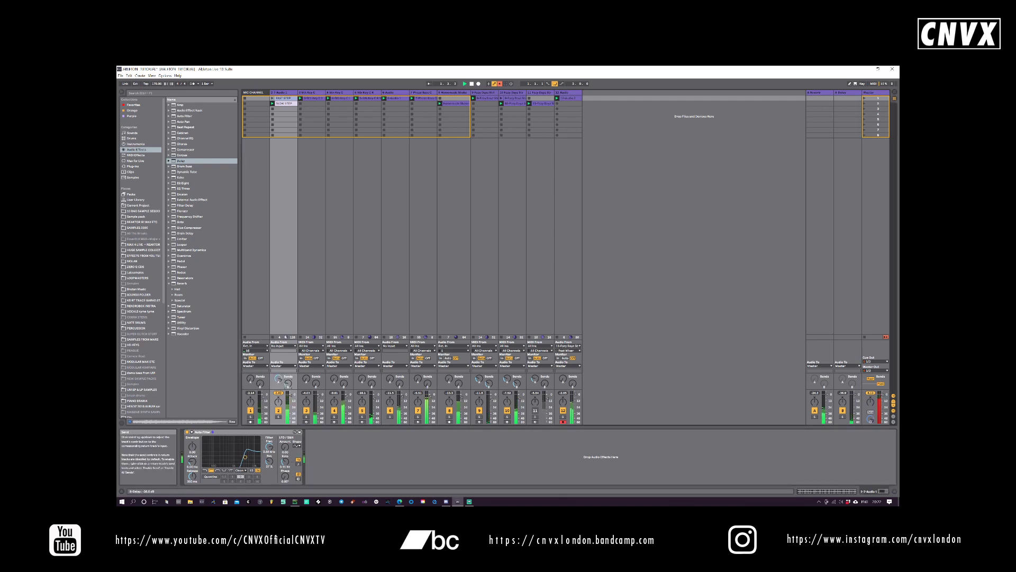
{"action": "left_click_drag", "start_coordinate": [289, 383], "coordinate": [289, 385]}
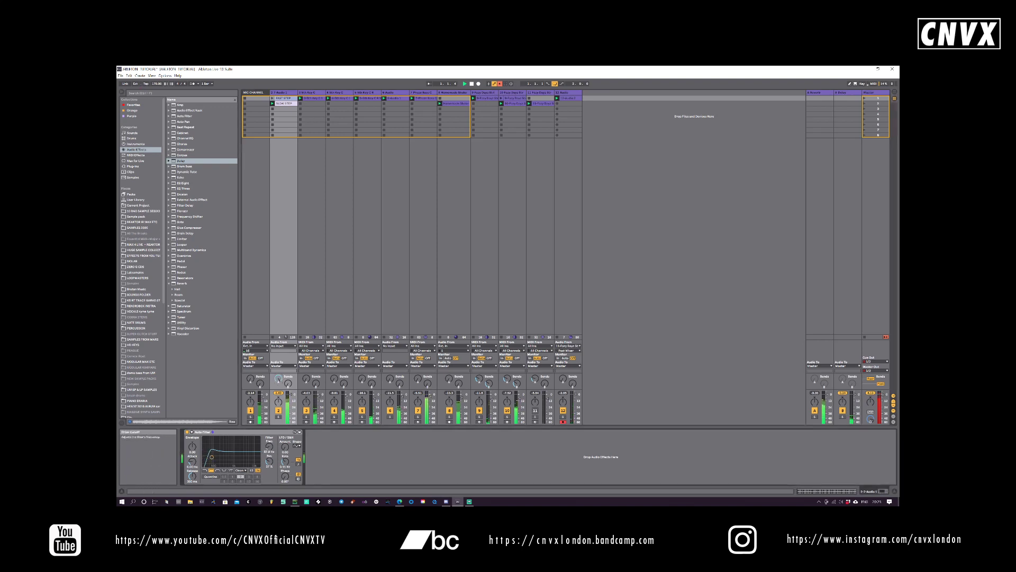
{"action": "left_click_drag", "start_coordinate": [203, 457], "coordinate": [269, 492]}
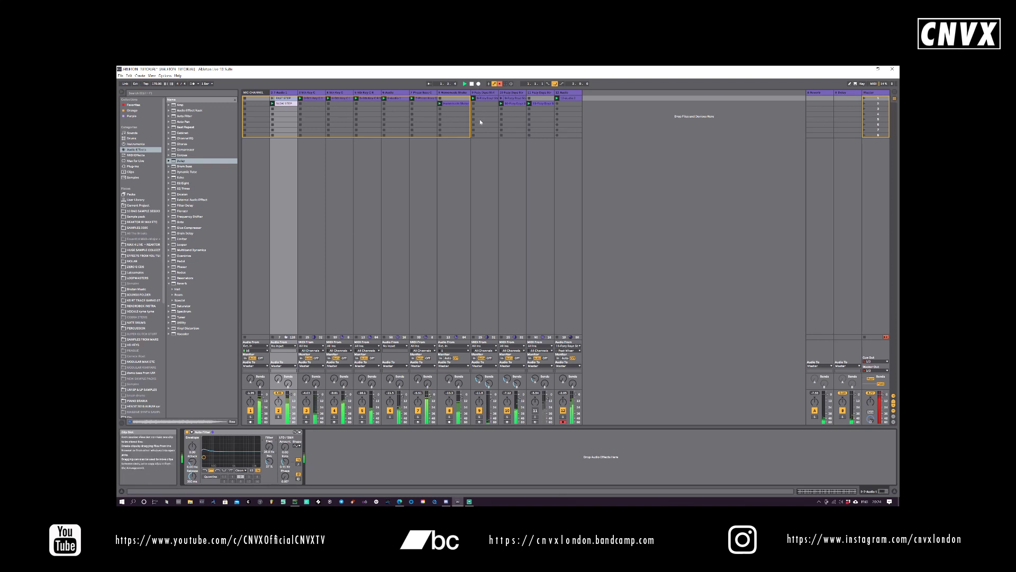
- Delete all tracks from the third one through the recorded string audio track
{"action": "left_click", "coordinate": [566, 92]}
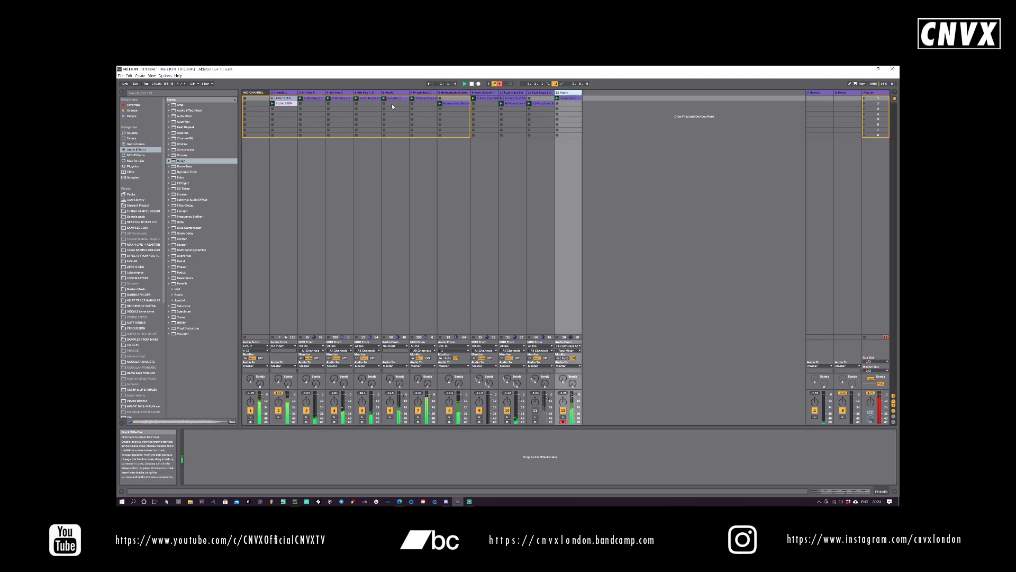
{"action": "left_click", "coordinate": [317, 93]}
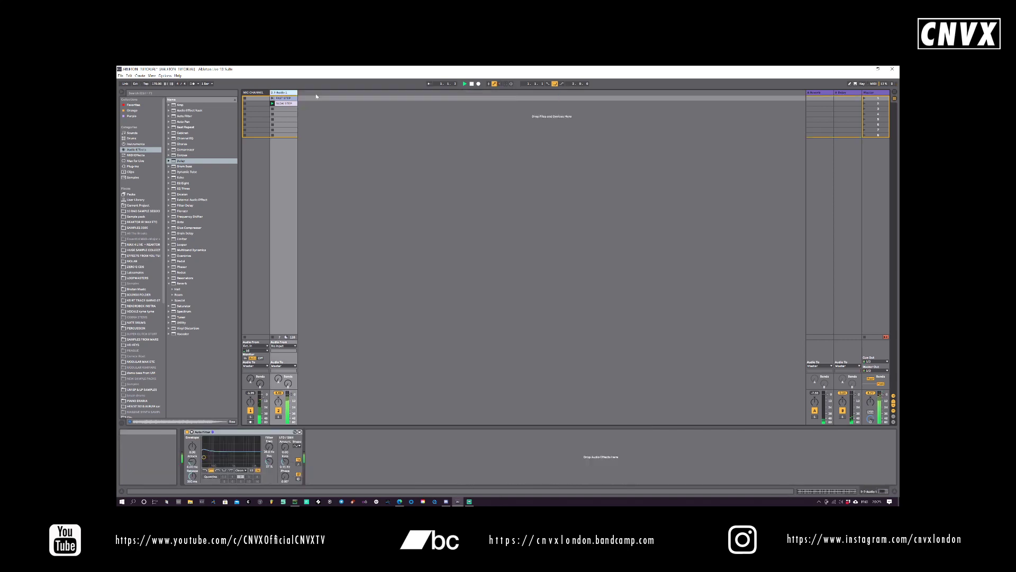